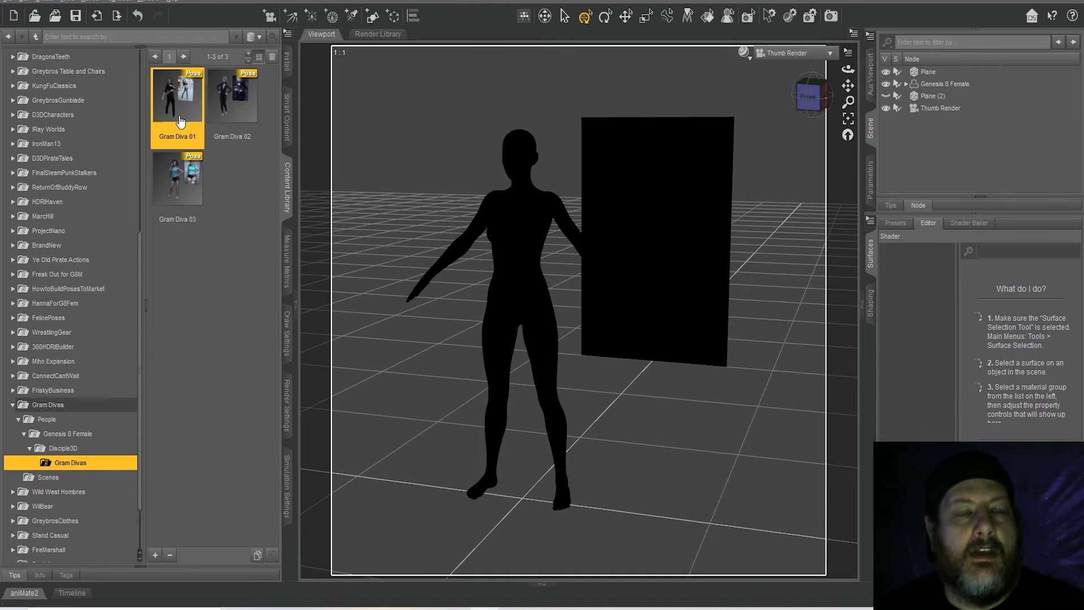
Switch to the browser and open the "Office break" photo from the DeviantArt results for "office model"
mouse_move(179, 113)
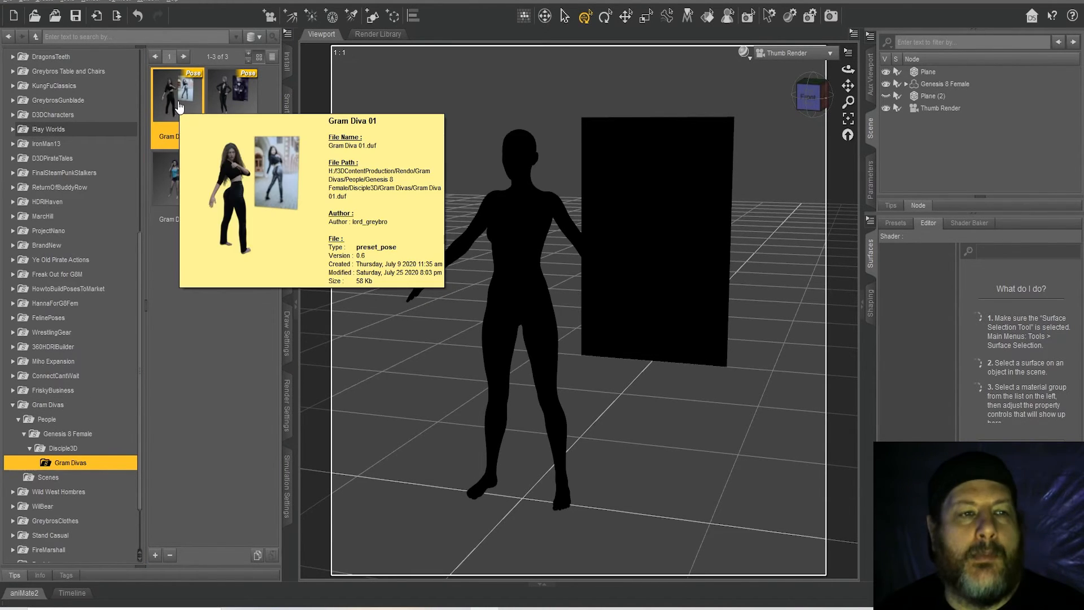
mouse_move(210, 105)
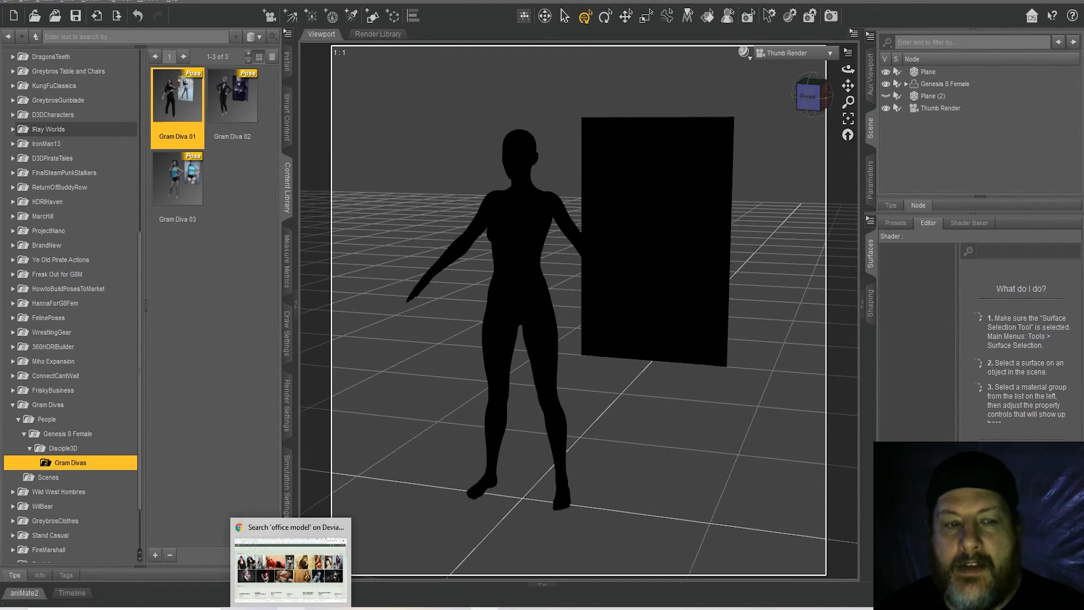
left_click(290, 608)
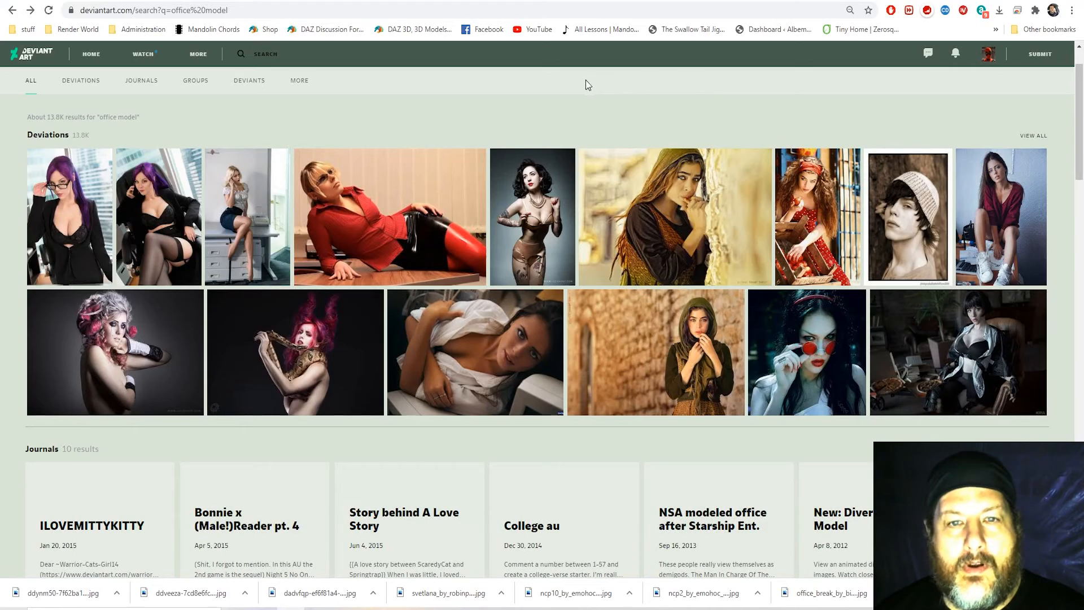
scroll(585, 80, "up", 1)
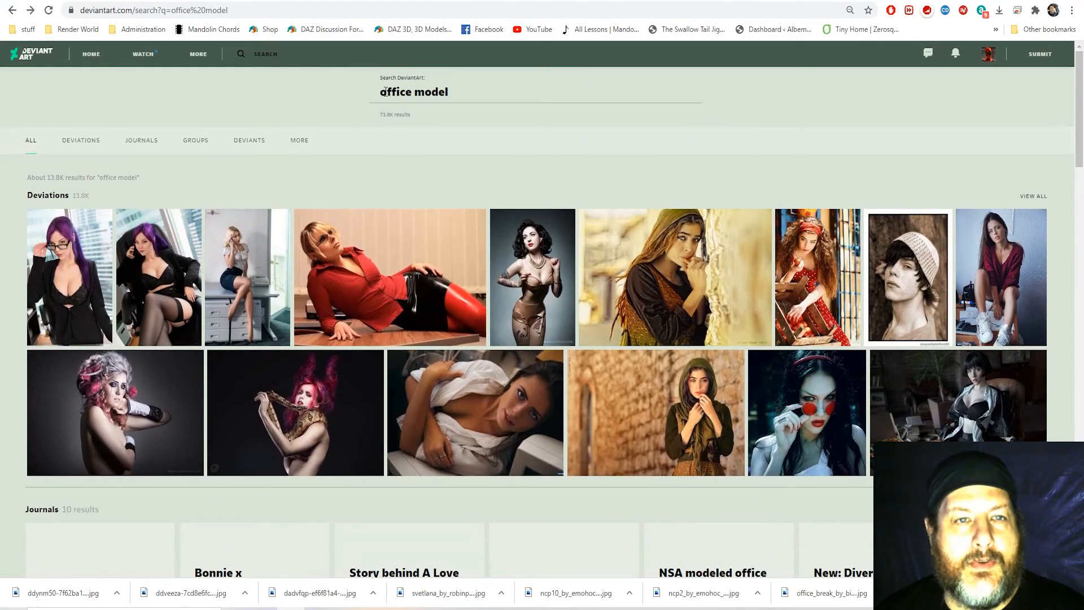
left_click_drag(452, 92, 360, 99)
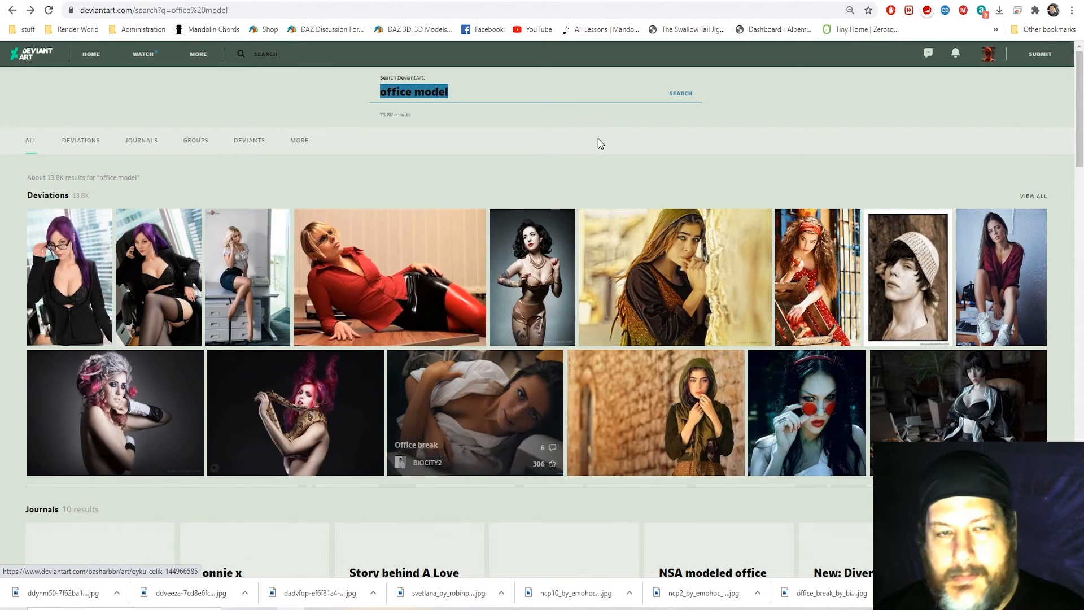
left_click(438, 389)
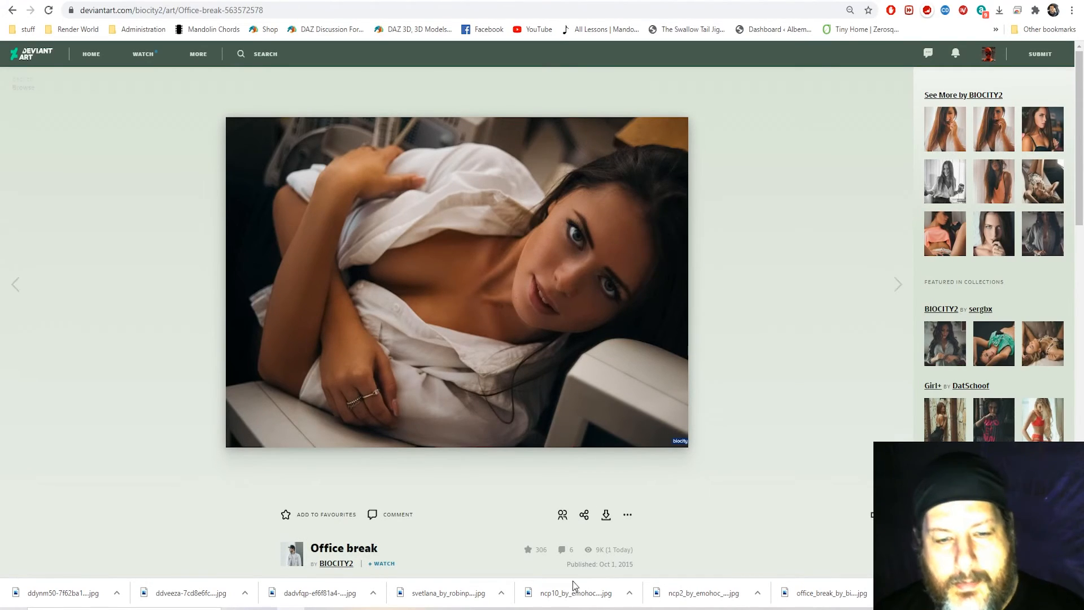
Switch back to DAZ Studio and set the viewport to Perspective View
mouse_move(539, 609)
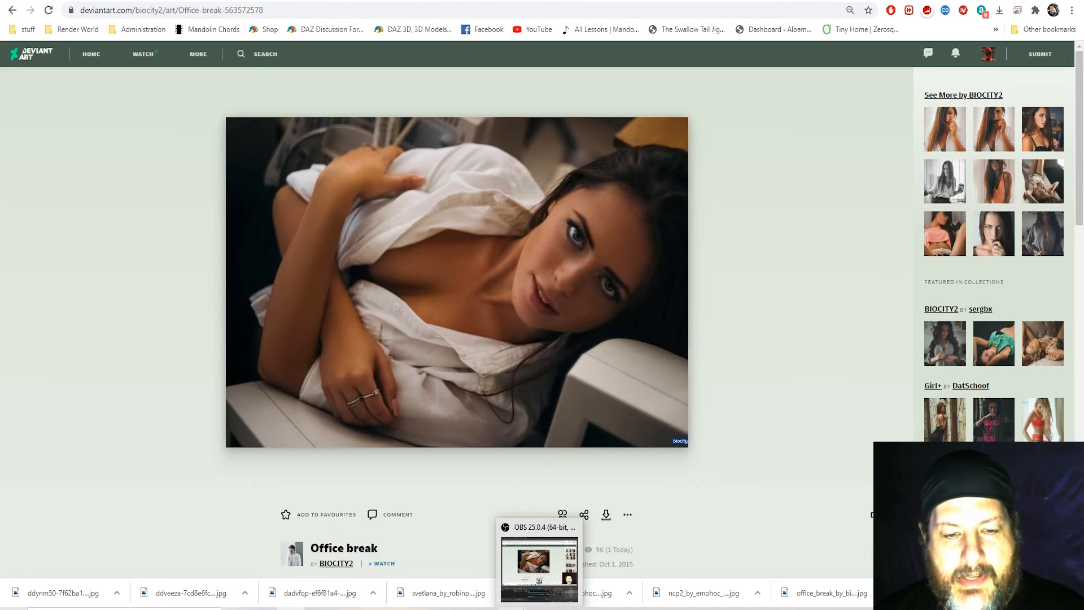
left_click(497, 571)
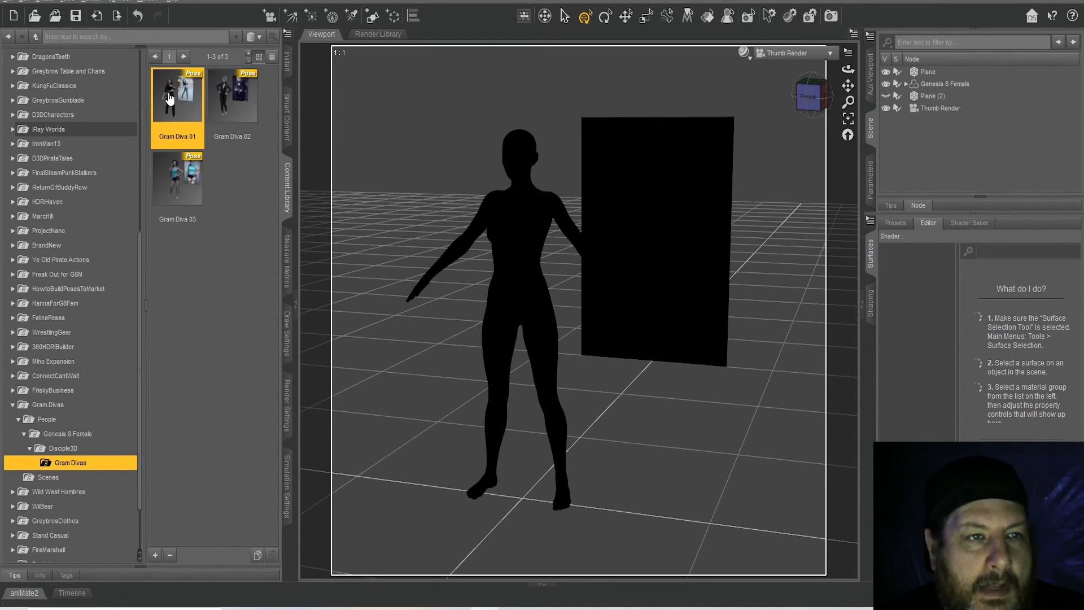
mouse_move(250, 97)
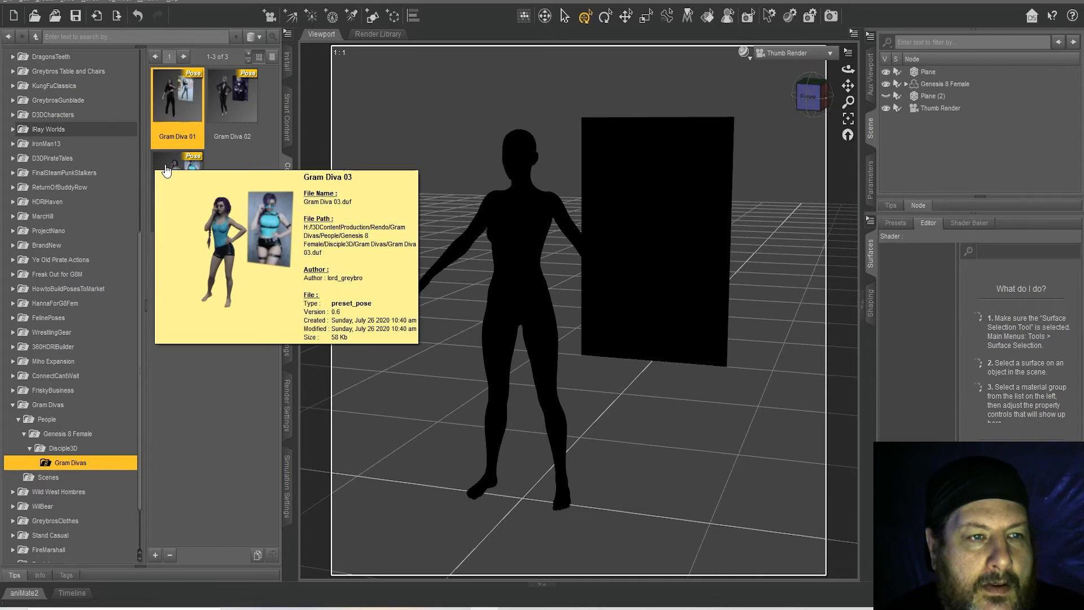
left_click(825, 59)
left_click(797, 68)
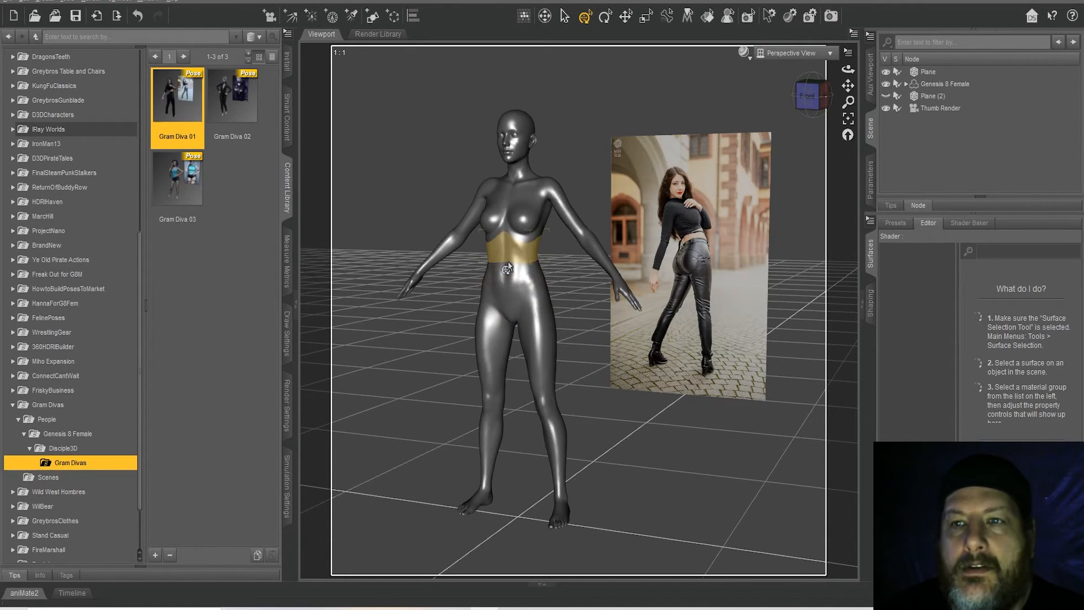
left_click(943, 83)
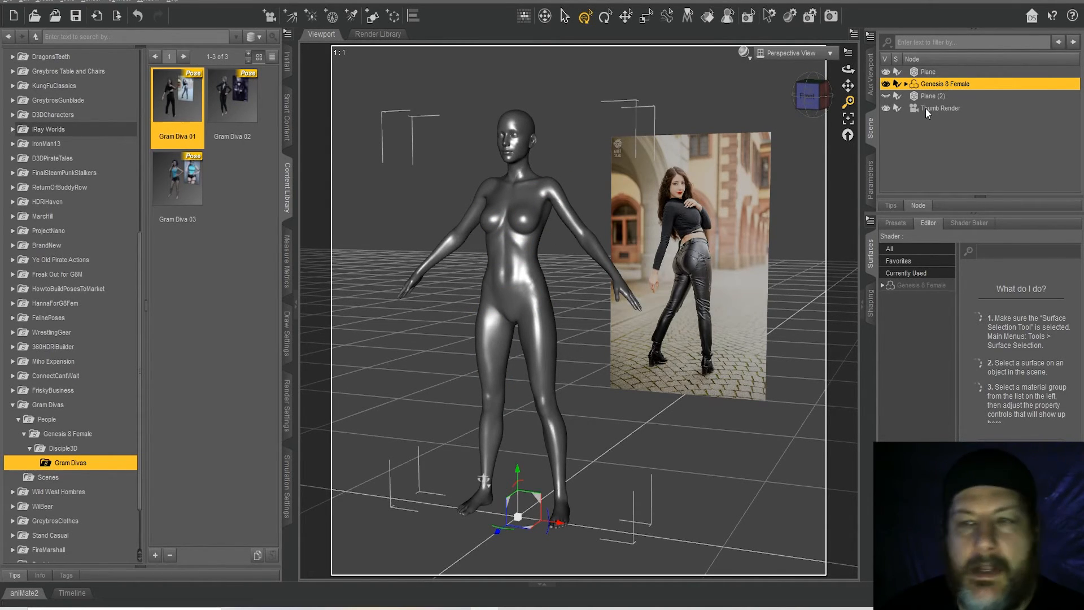
left_click(886, 72)
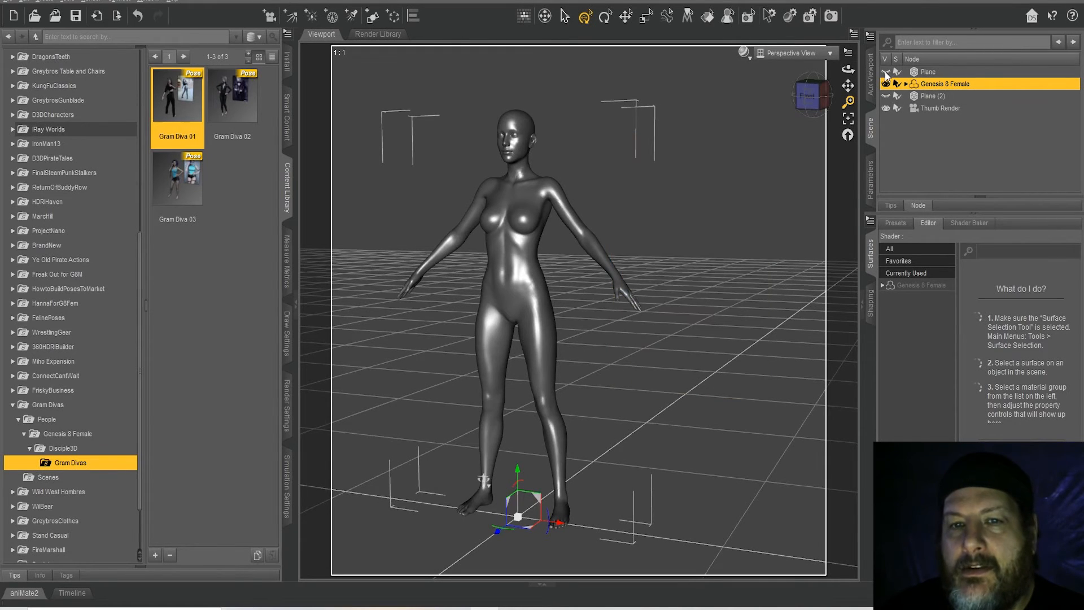
left_click(886, 72)
left_click(886, 72)
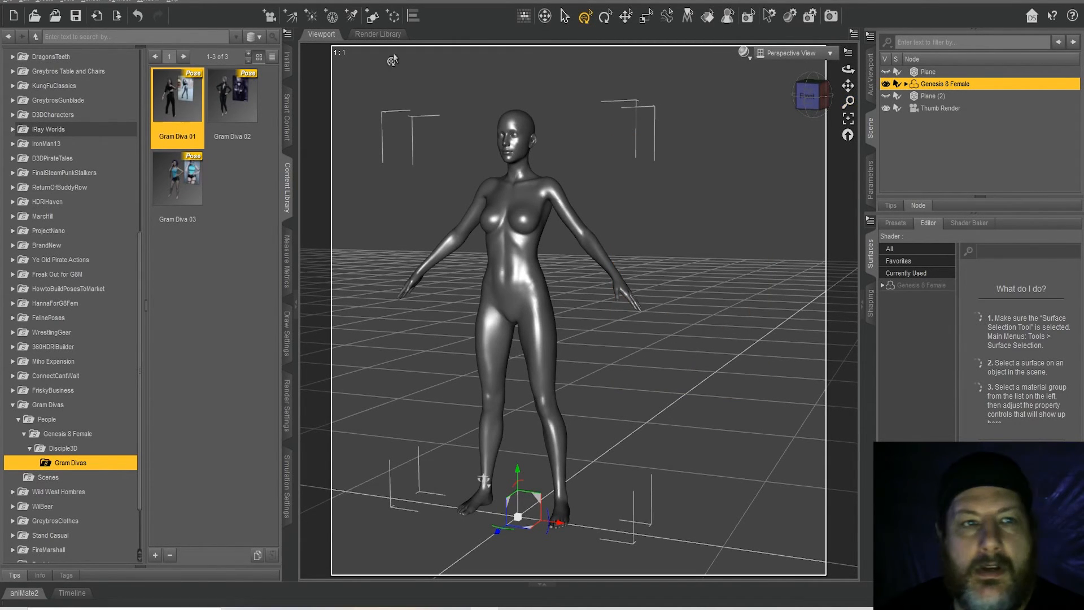
left_click(372, 16)
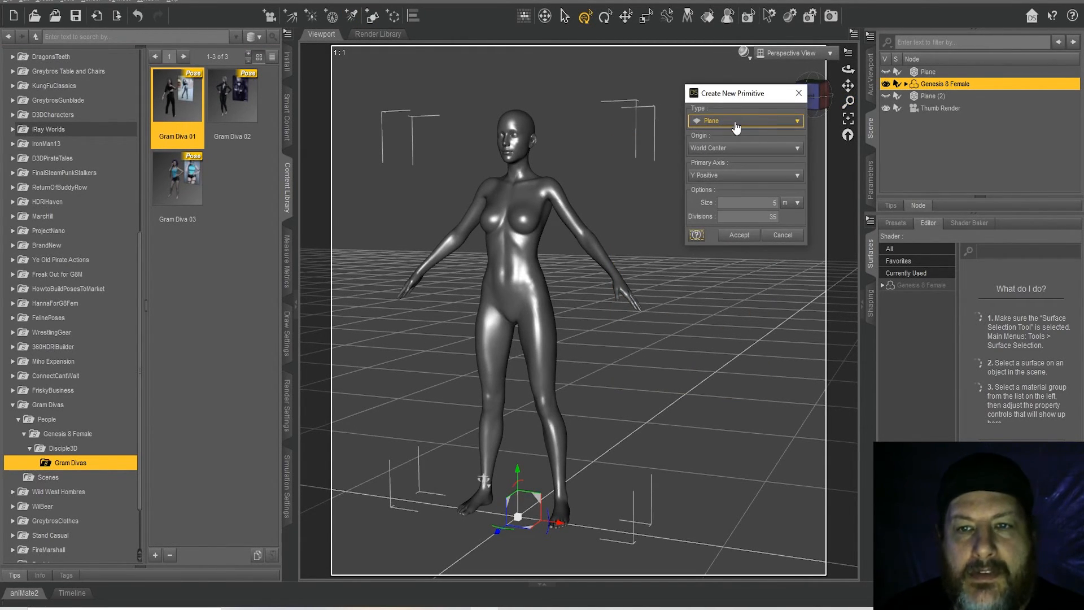
left_click(783, 235)
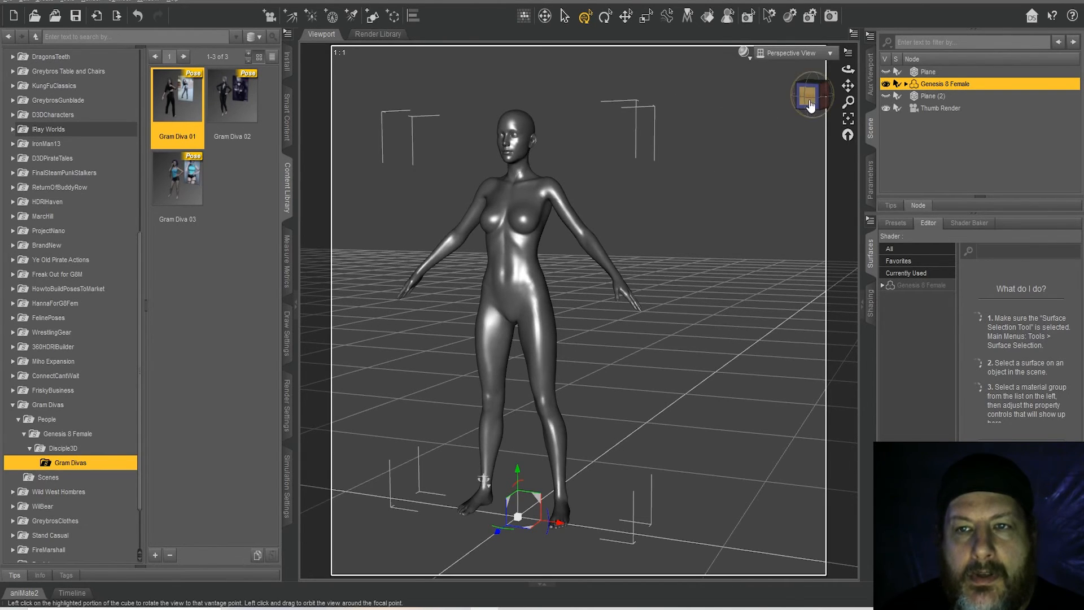
left_click(886, 72)
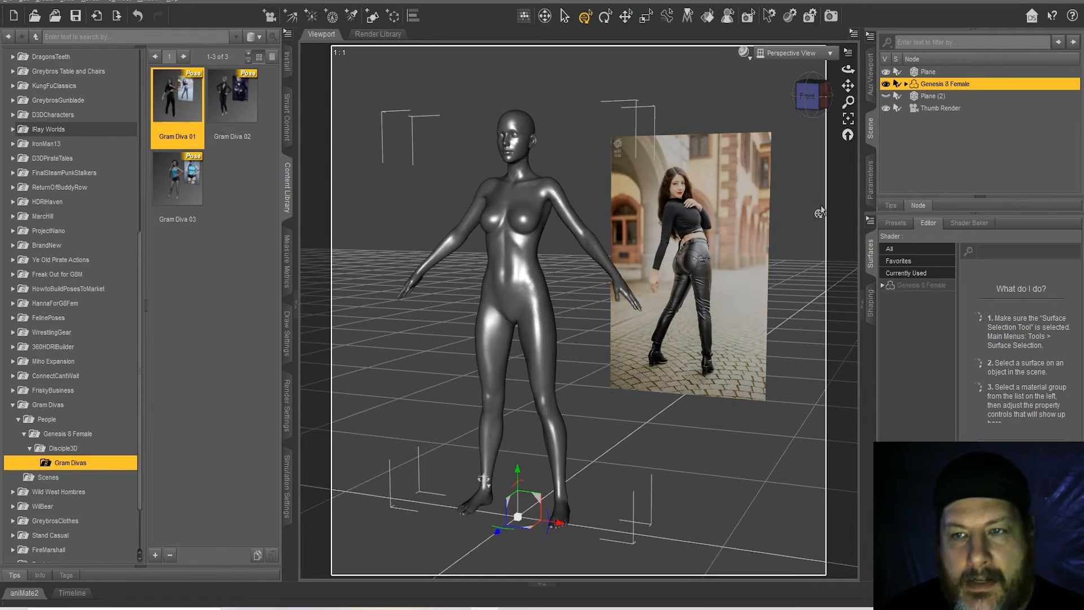
Make Plane (2) visible in the scene and rename it as Ground Plane
left_click(934, 96)
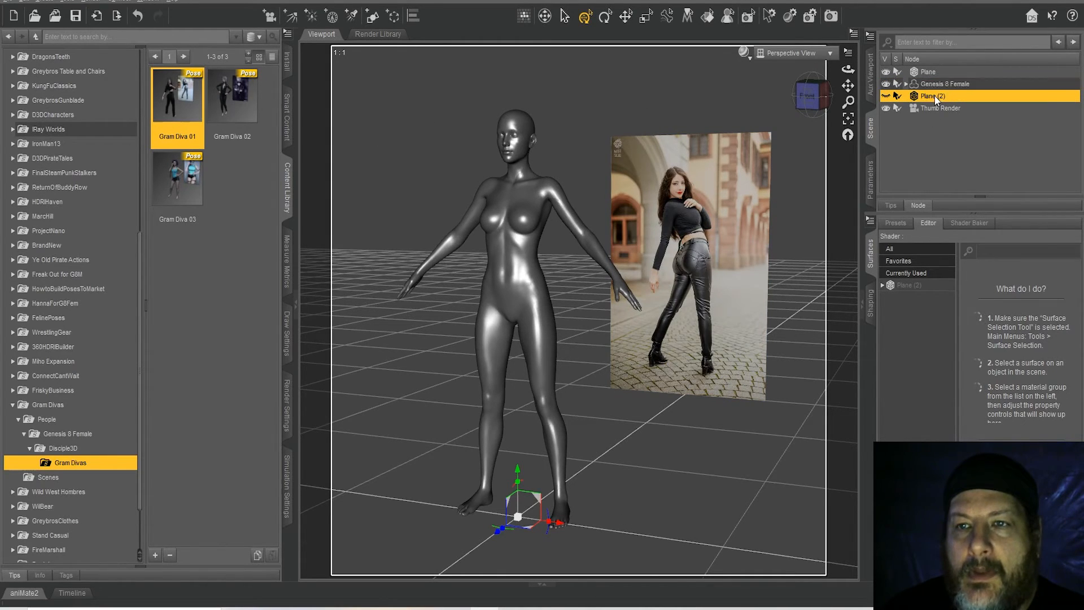
left_click(886, 96)
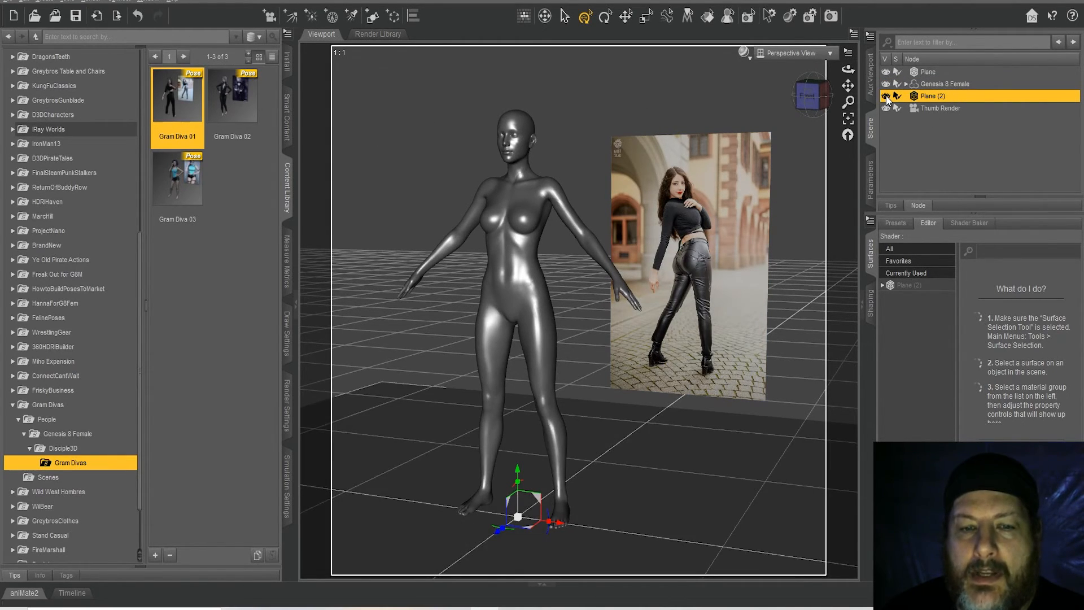
right_click(930, 95)
left_click(927, 96)
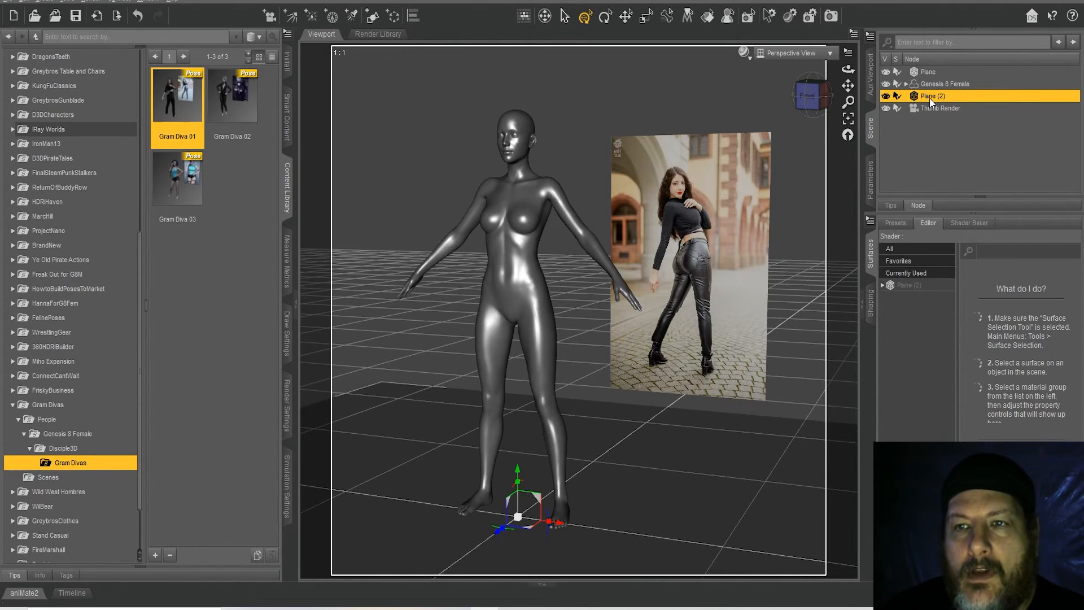
type("Grou")
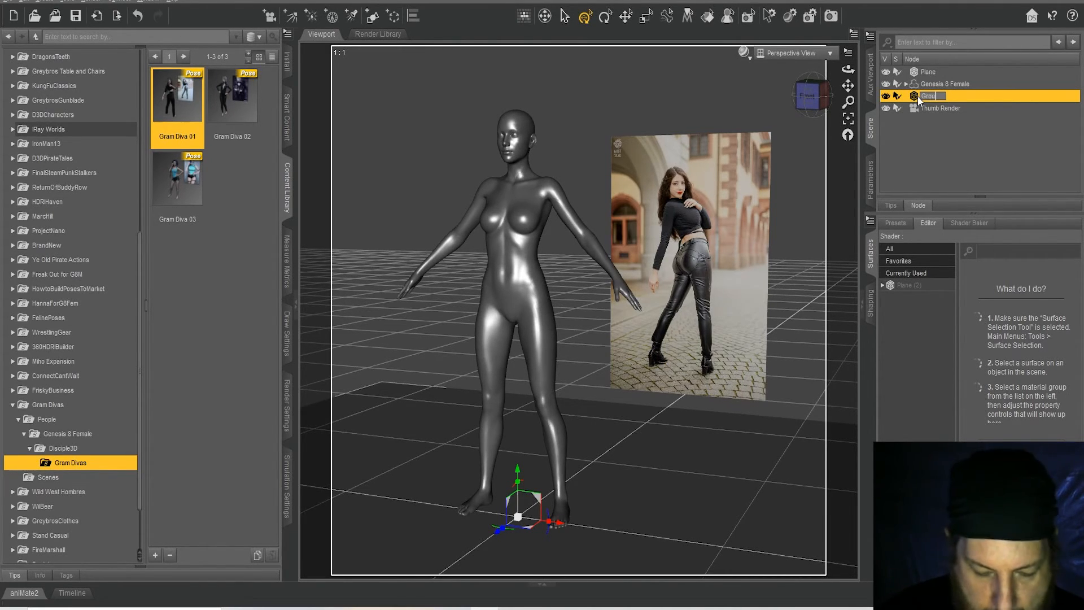
type("nd Plane")
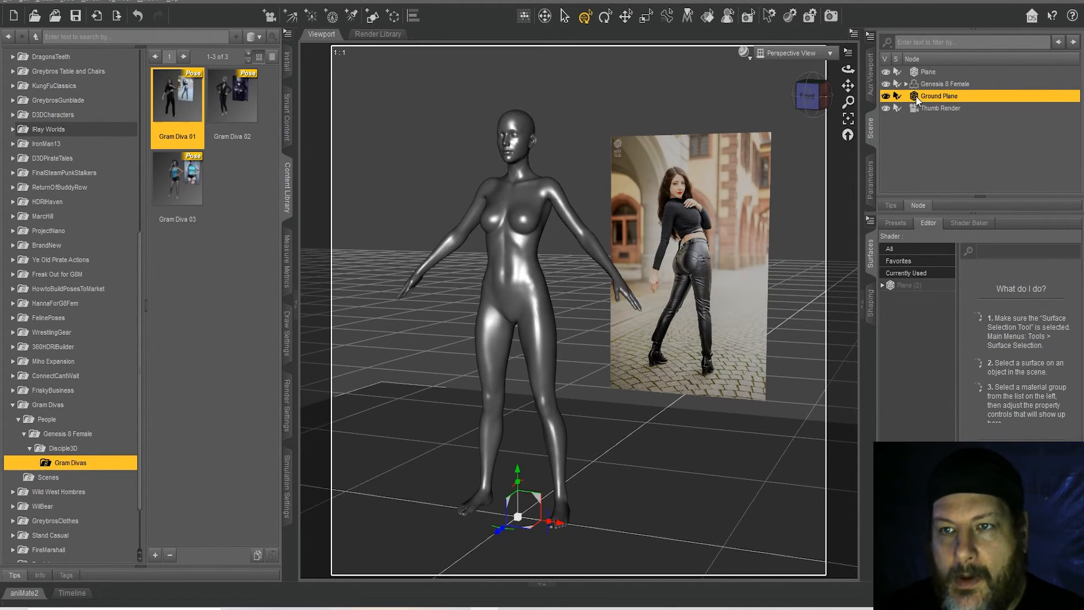
key("Return")
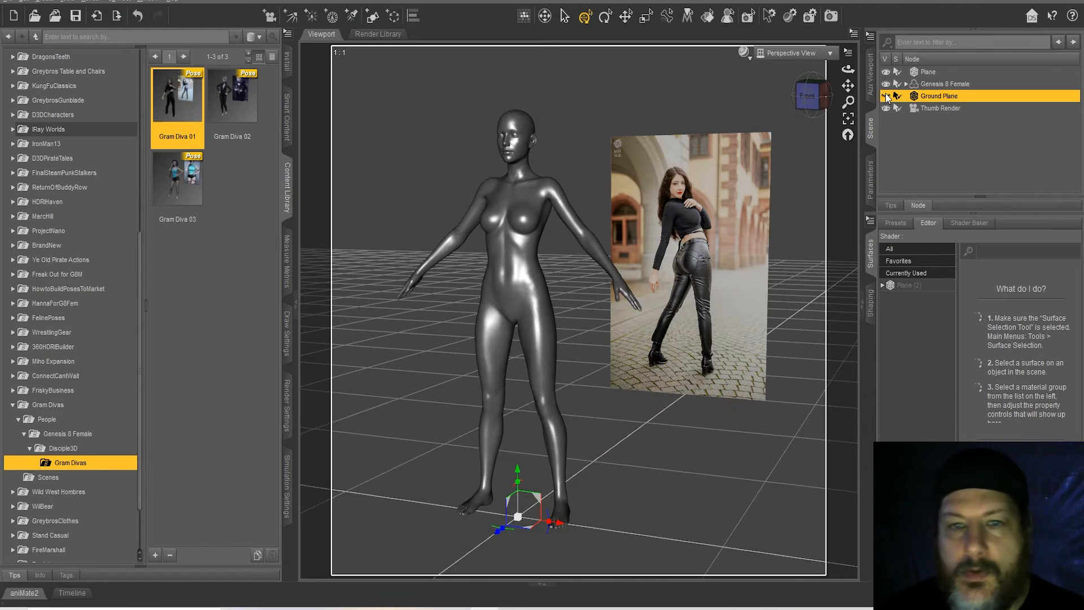
left_click(886, 96)
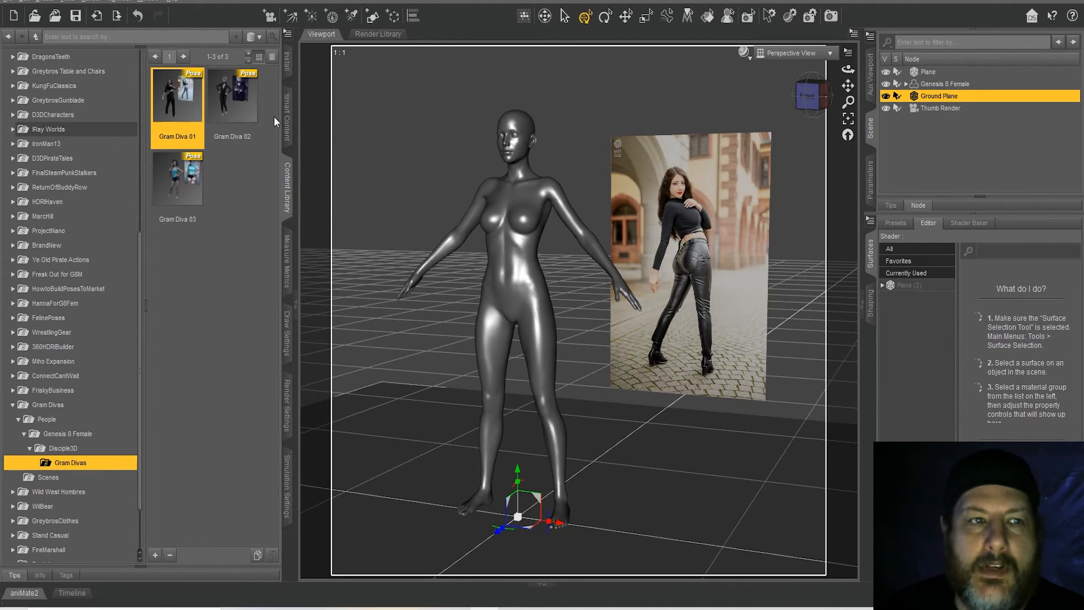
mouse_move(177, 107)
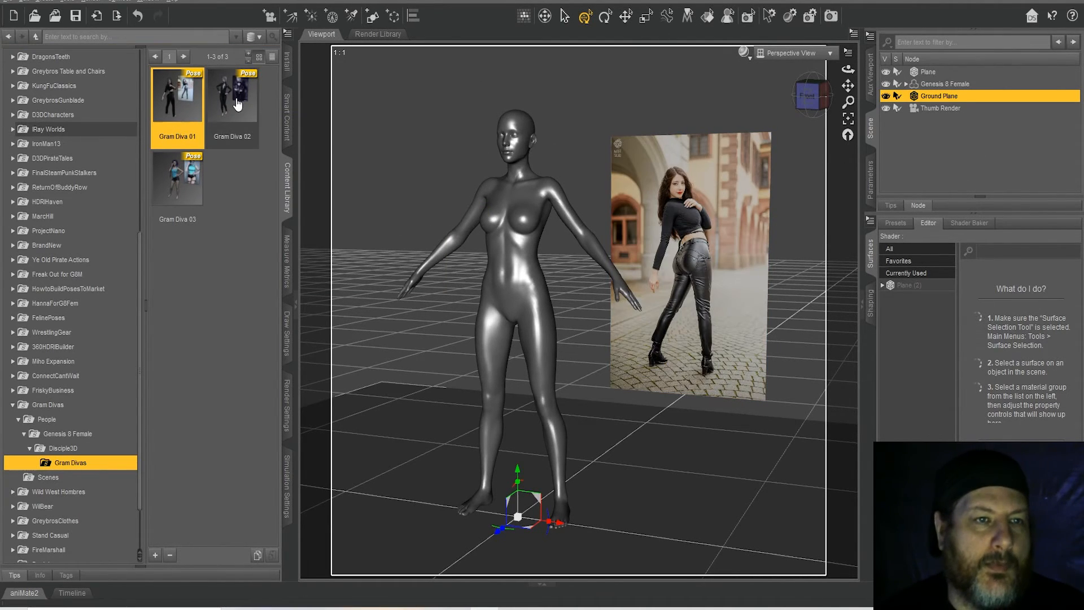
left_click(246, 232)
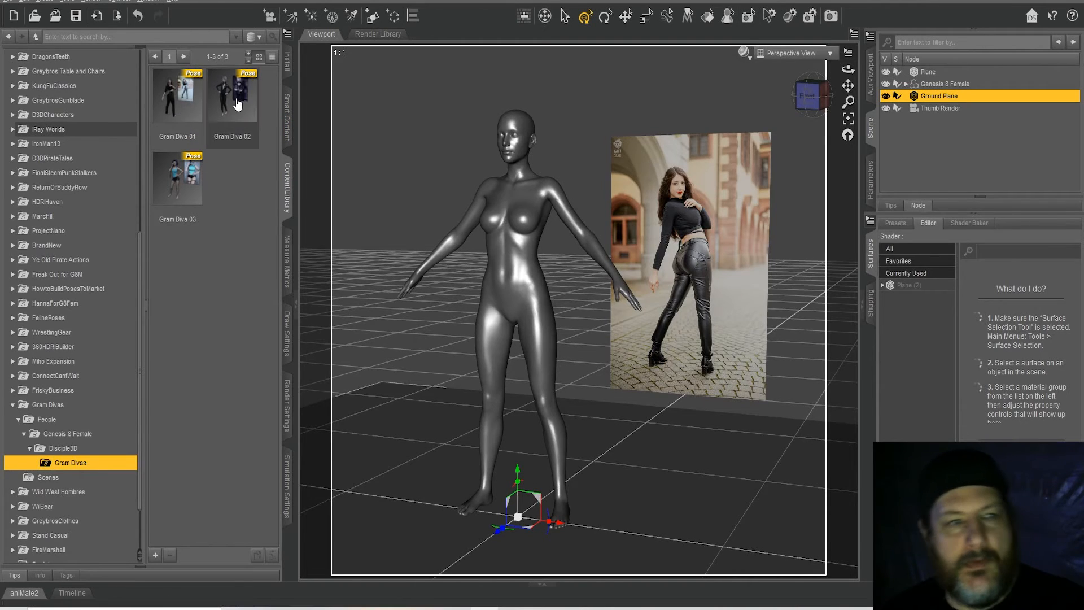
mouse_move(196, 184)
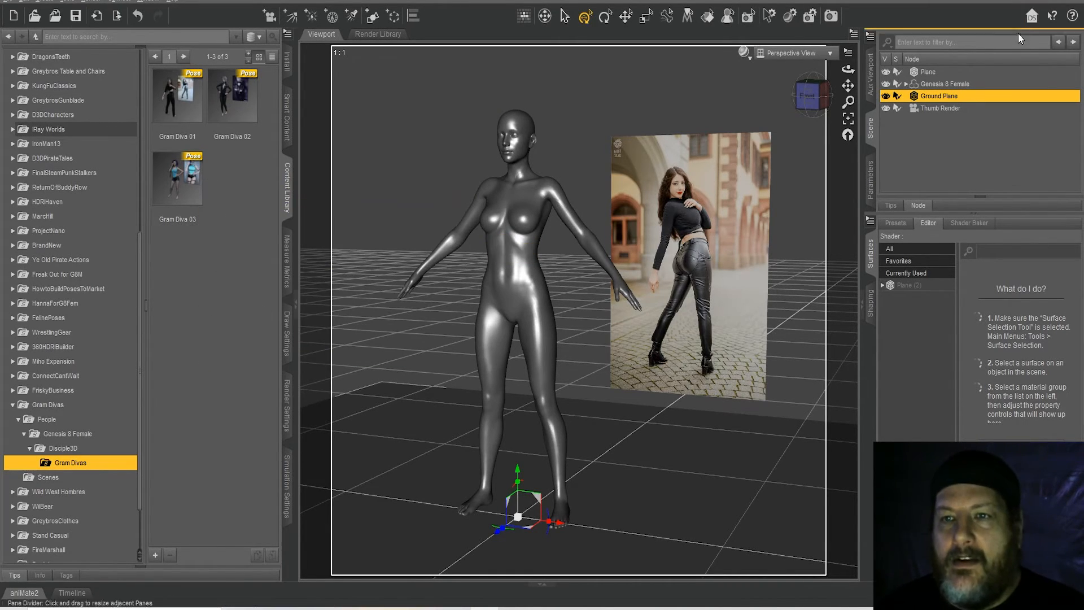
Rename the plane carrying the reference photo as Reference Plane and clear the selection
left_click(926, 73)
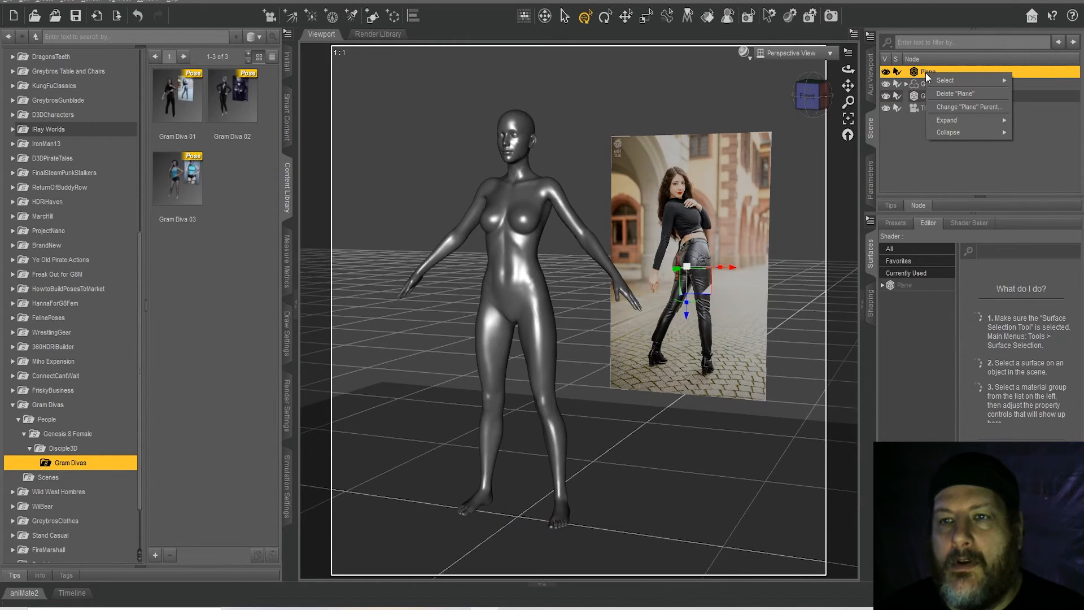
left_click(927, 70)
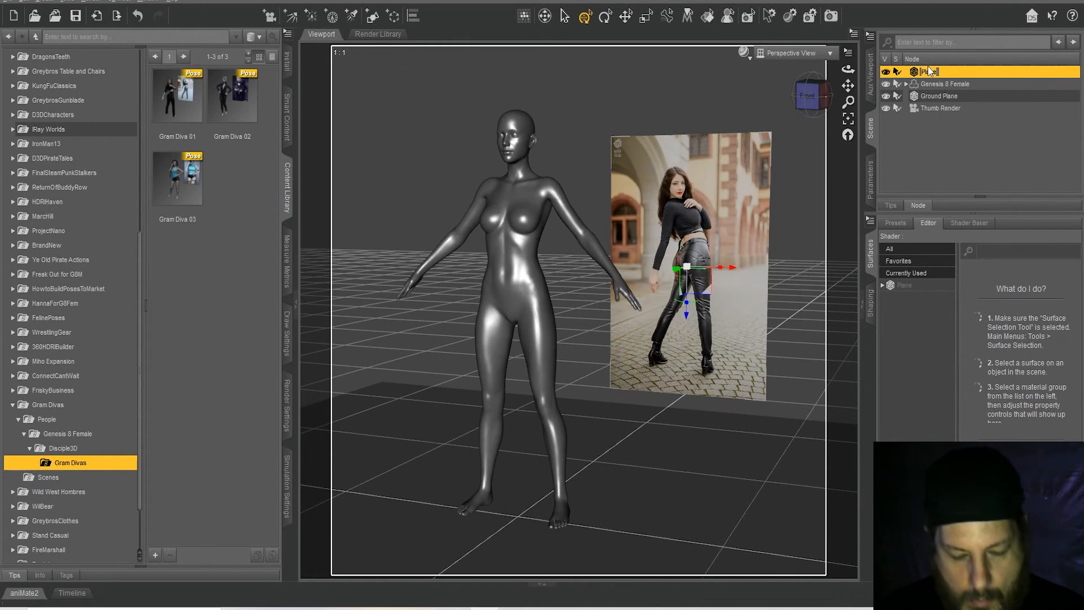
type("Reference")
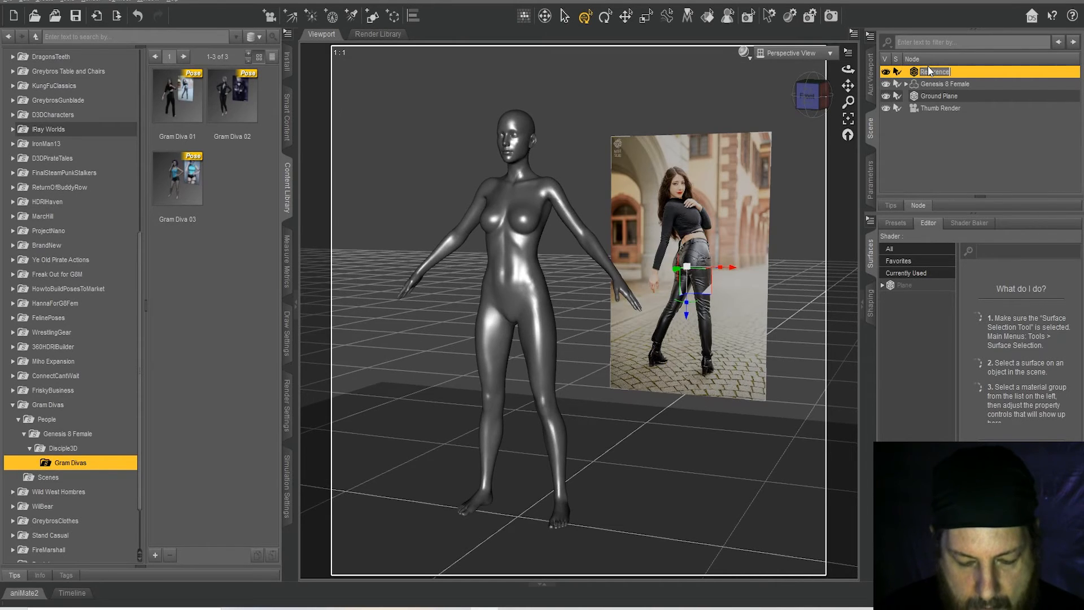
type(" Plane")
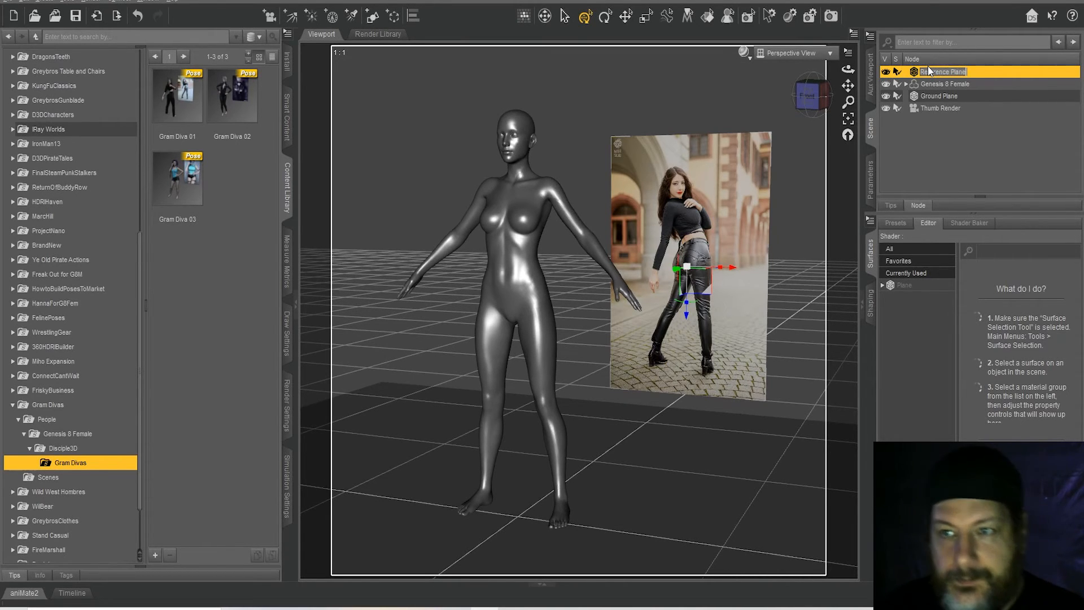
left_click(1038, 173)
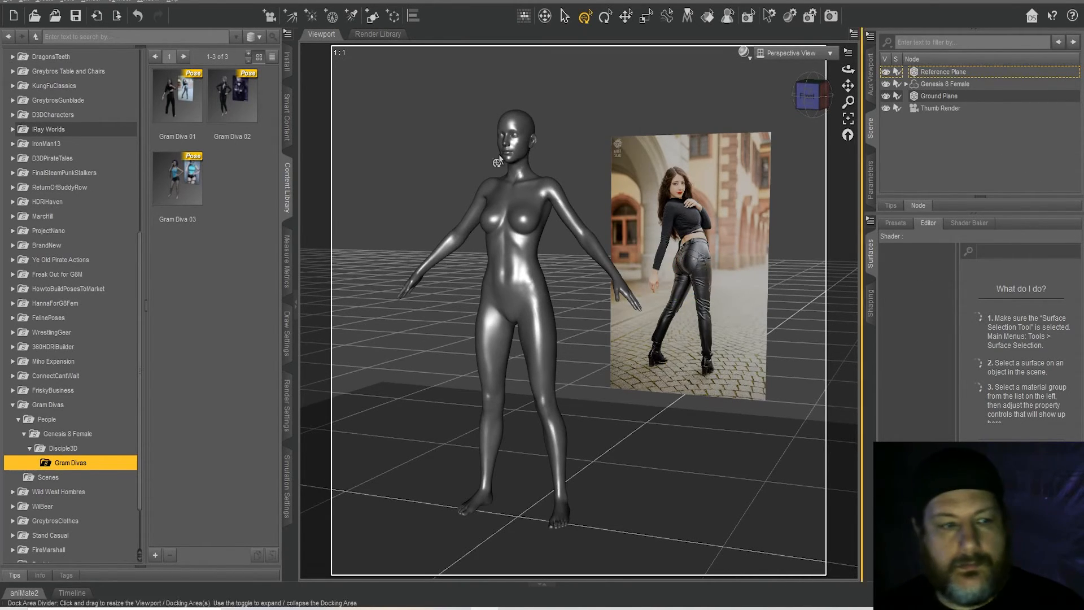
Show the Scenes folder of the Gram Divas content and save the changes to the BuildScene file
scroll(47, 455, "down", 1)
left_click(47, 436)
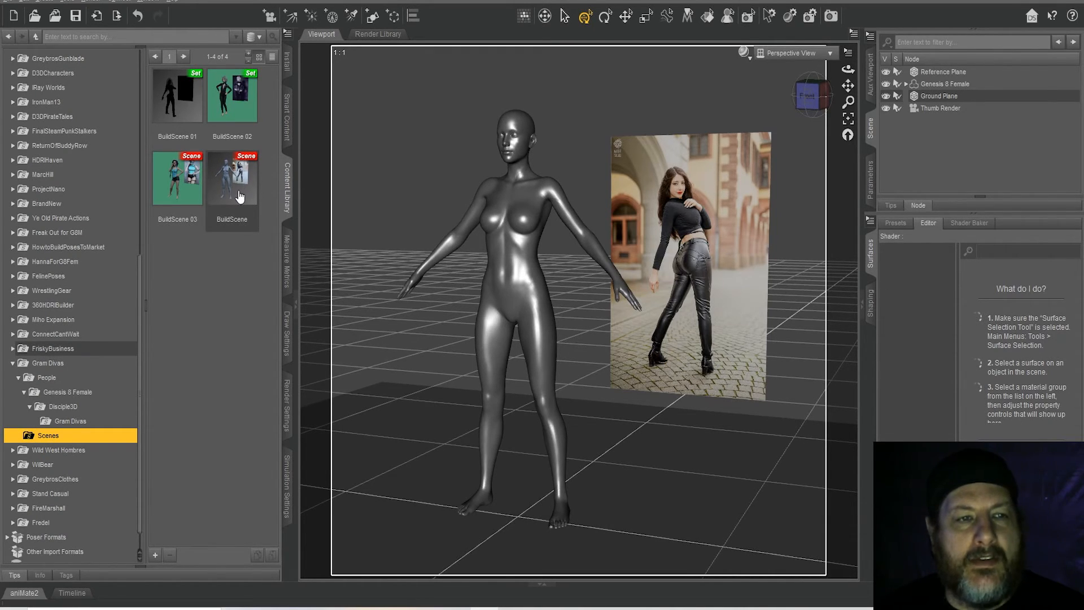
left_click(8, 2)
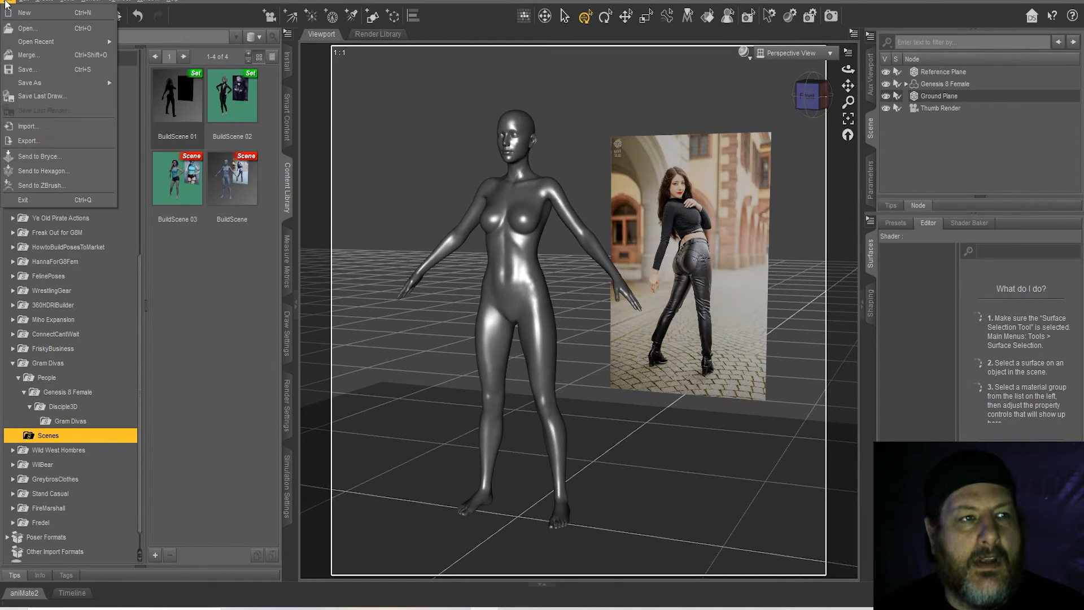
left_click(39, 67)
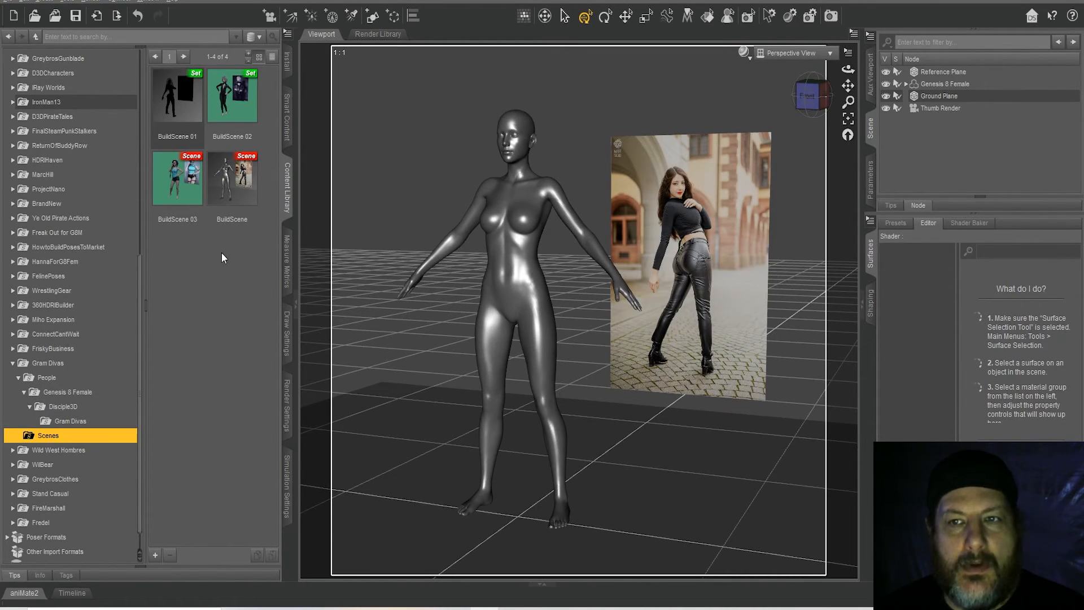
View the scene through the Thumb Render camera and hide the Ground Plane
left_click(822, 54)
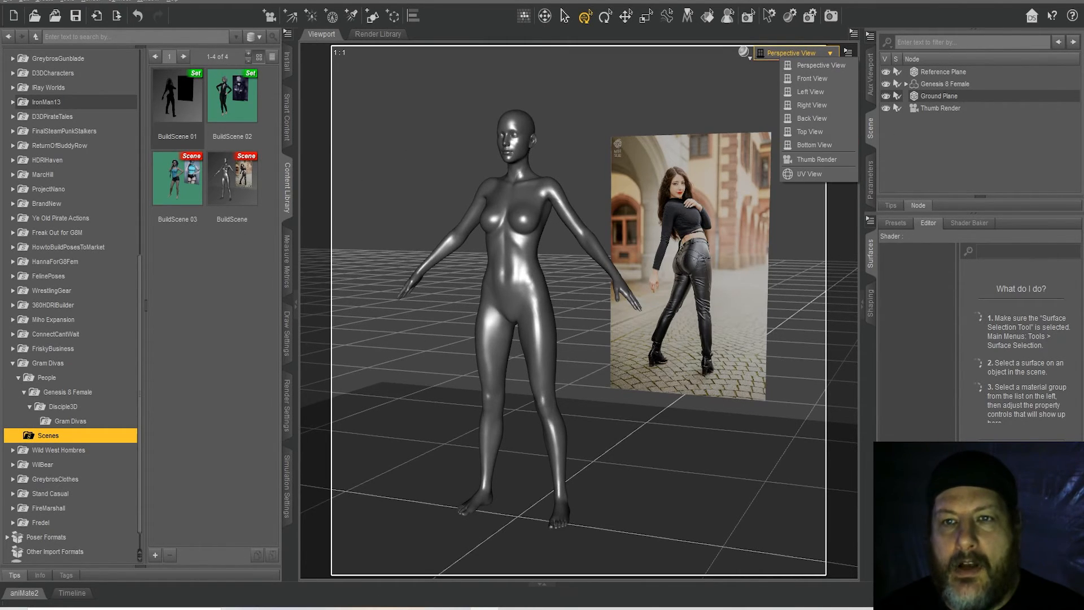
left_click(818, 156)
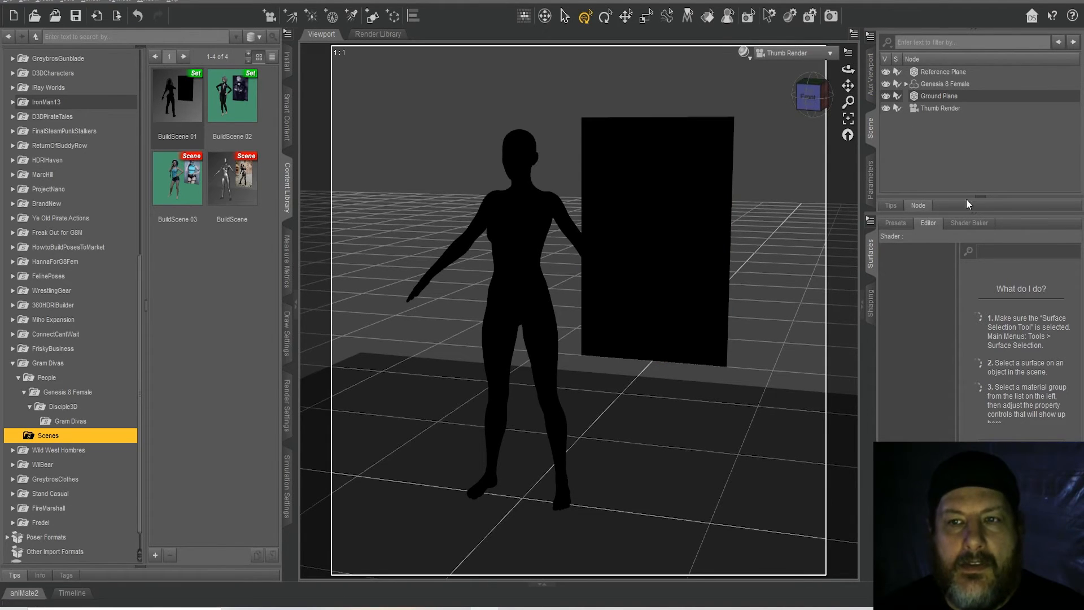
left_click(888, 96)
left_click(931, 142)
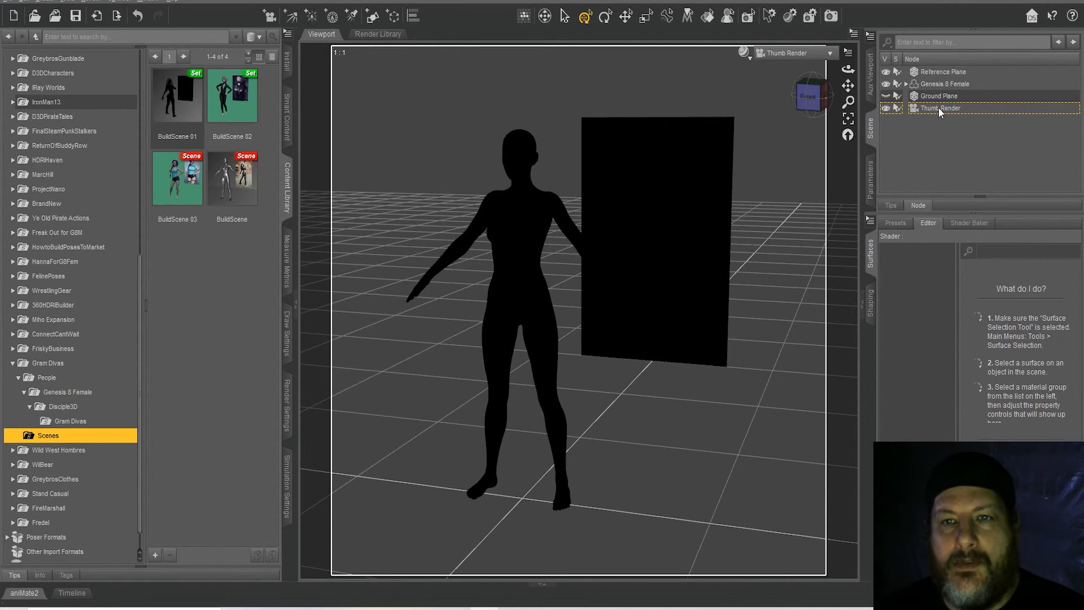
Return the viewport to Perspective View, view the scene from the left side and select the Thumb Render camera
left_click(795, 54)
left_click(795, 60)
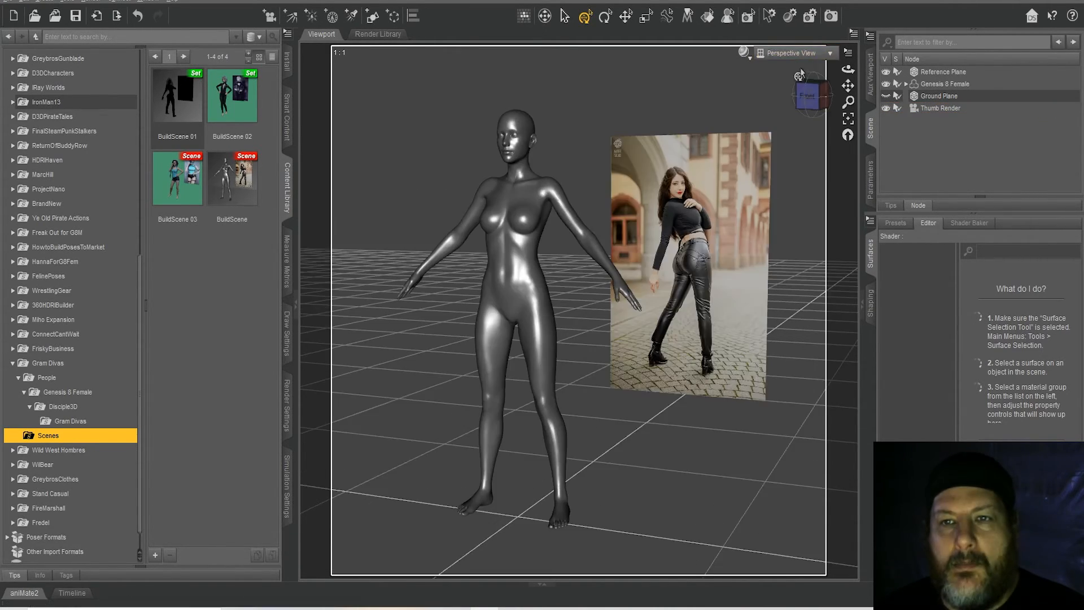
left_click(818, 96)
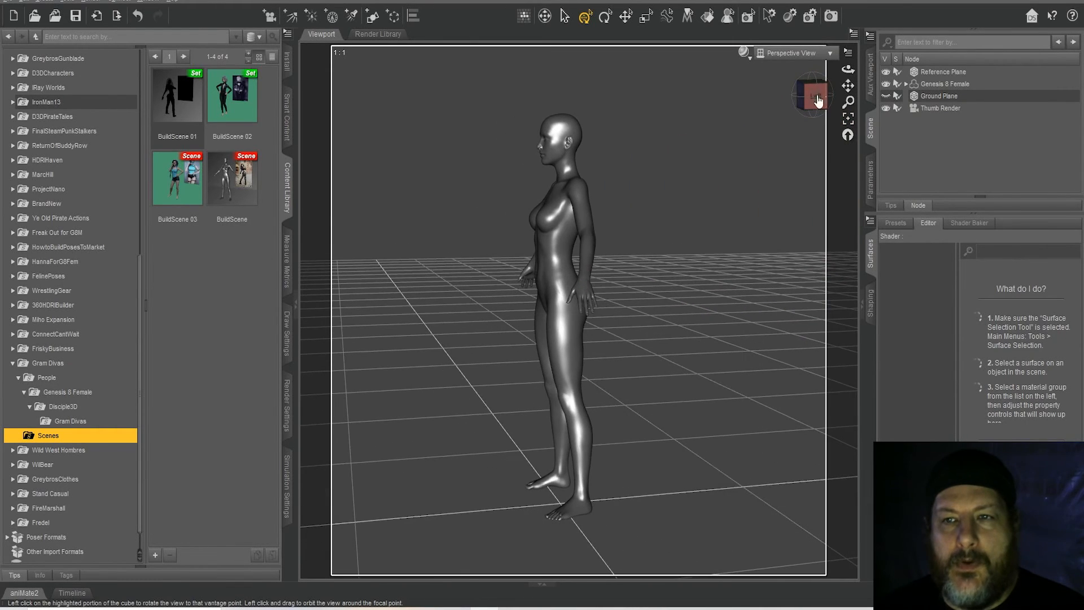
left_click(937, 108)
left_click_drag(849, 101, 772, 79)
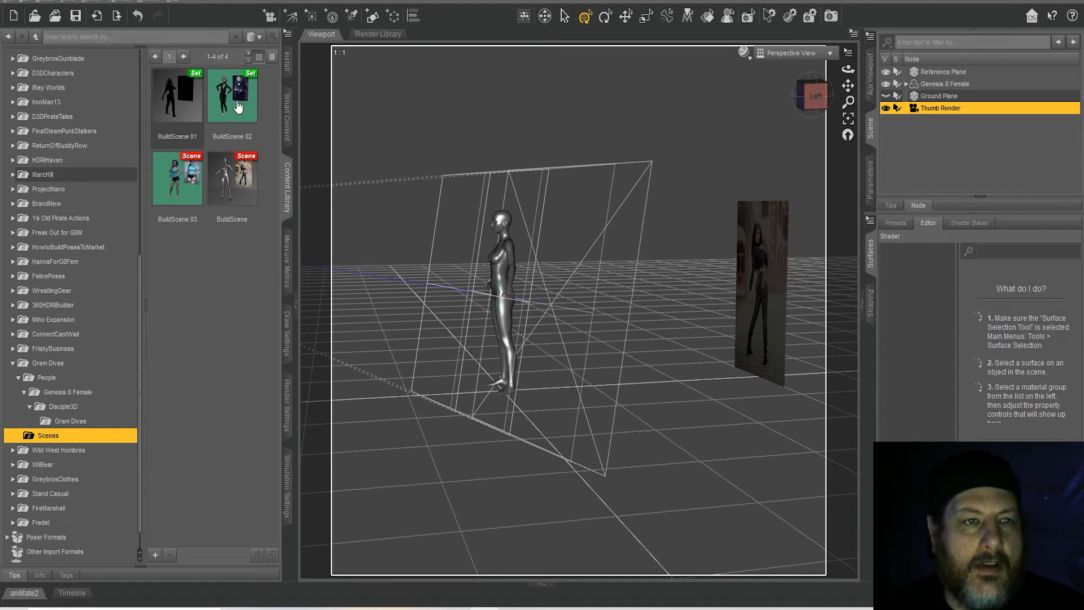
mouse_move(238, 107)
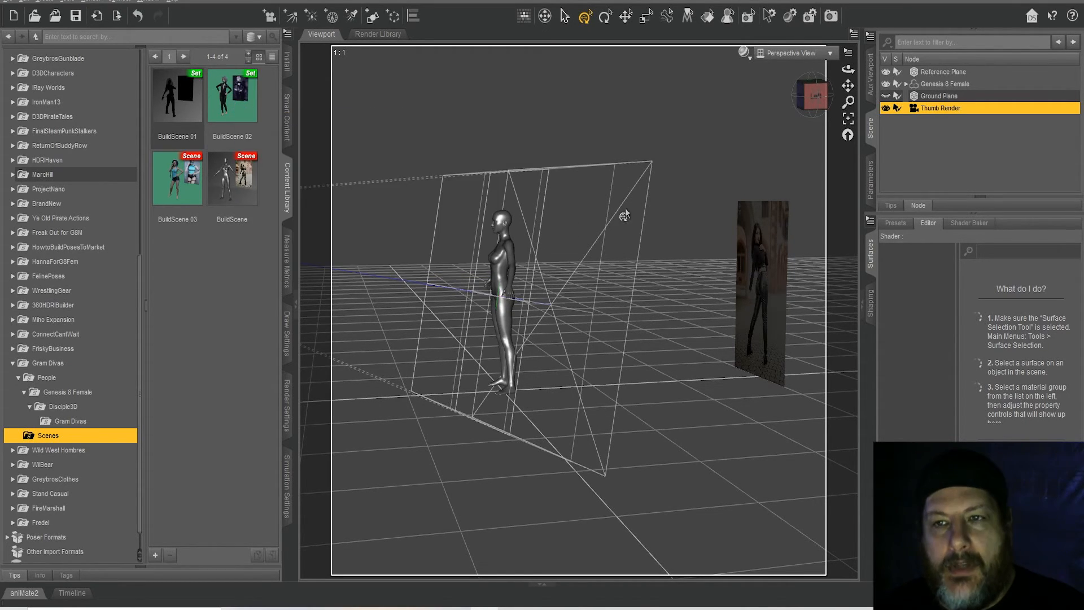
Set the Thumb Render camera's focal distance to about 448.32 and its F/Stop to about 12.55, and look through that camera
left_click(870, 180)
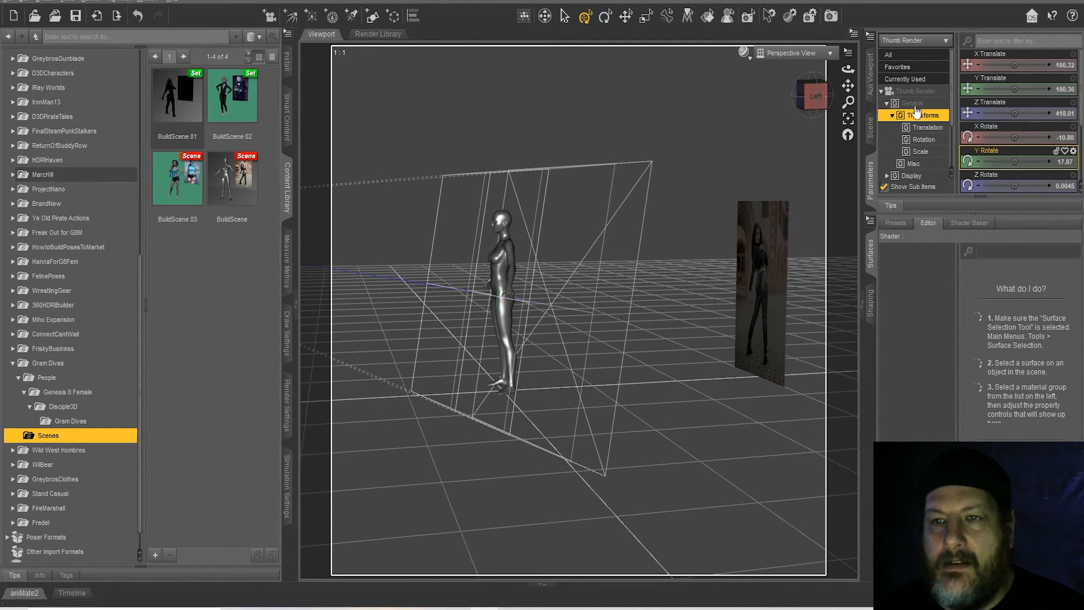
left_click(871, 127)
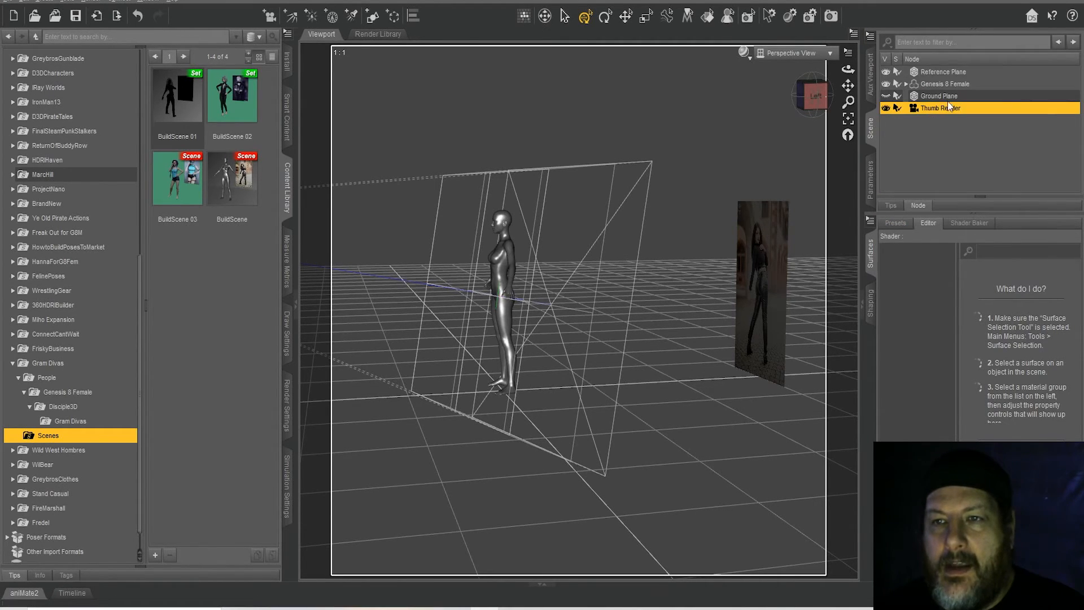
left_click(871, 180)
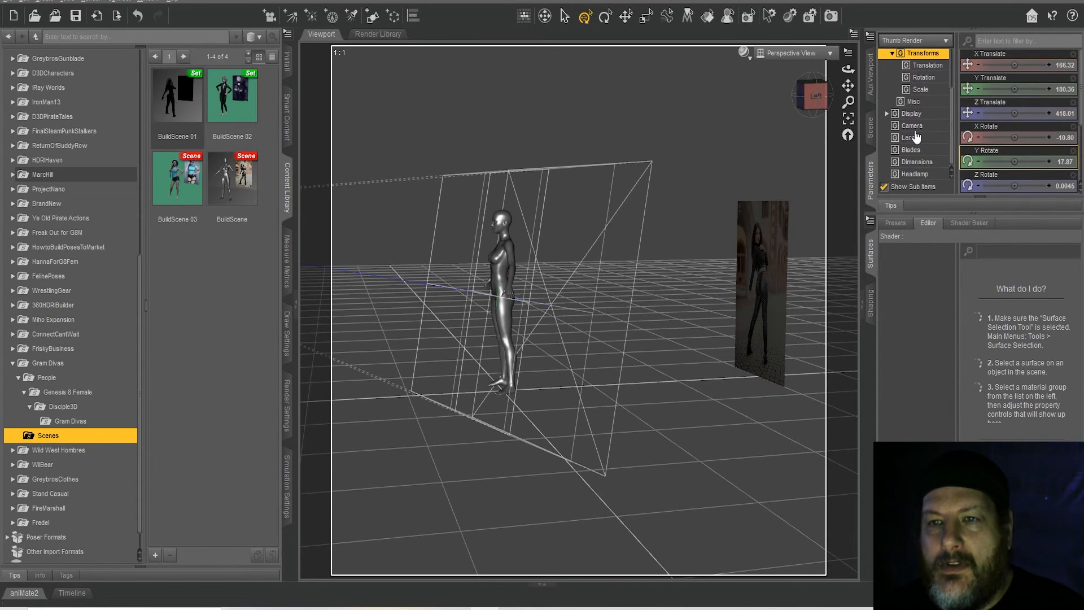
left_click(912, 127)
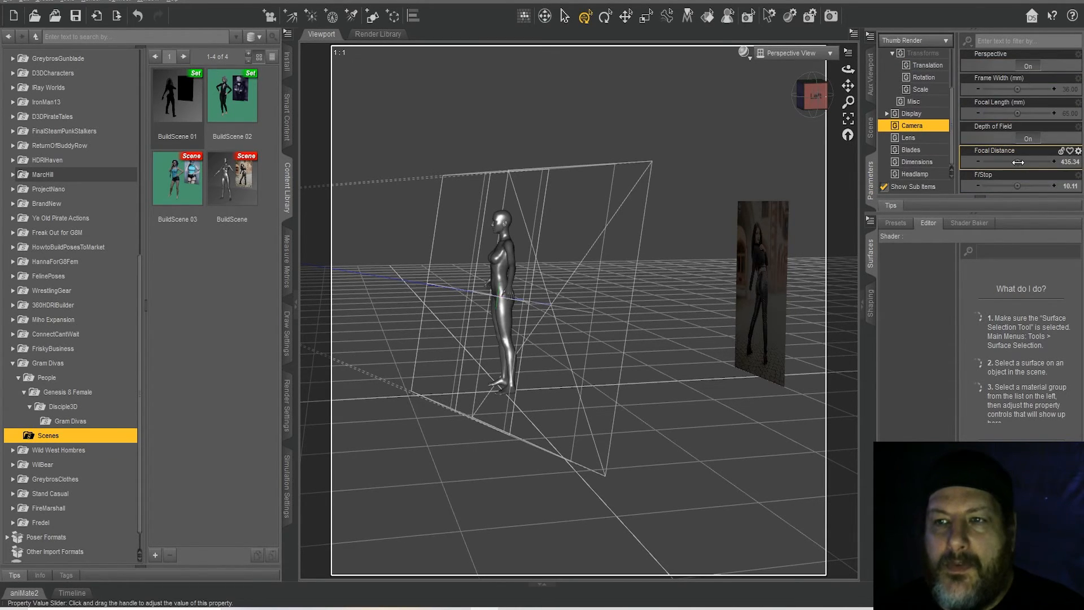
left_click_drag(1015, 162, 1017, 162)
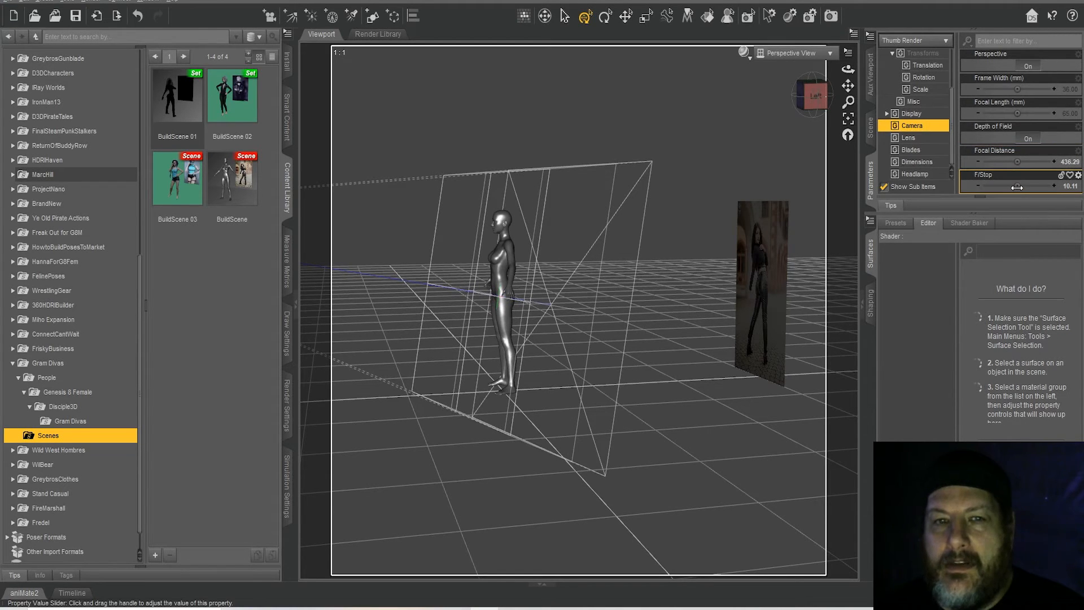
left_click(813, 96)
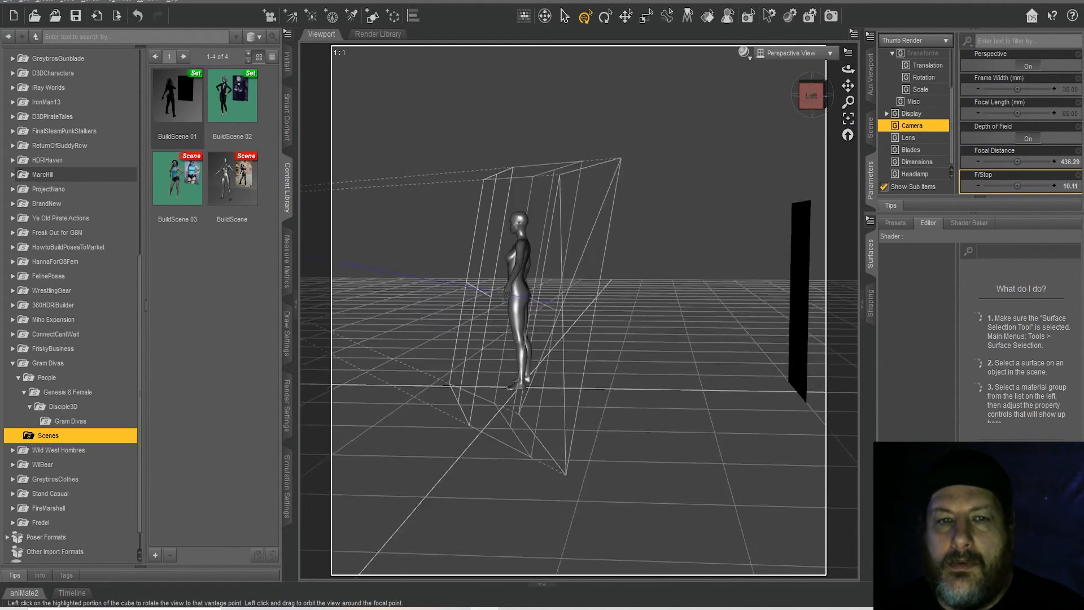
left_click_drag(1017, 186, 1024, 162)
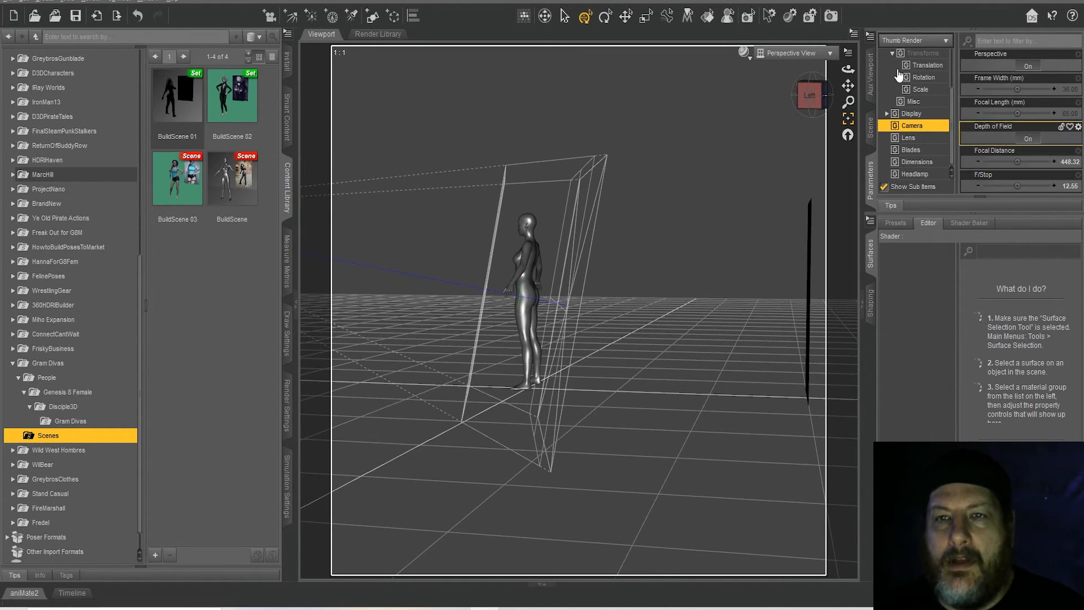
left_click(808, 58)
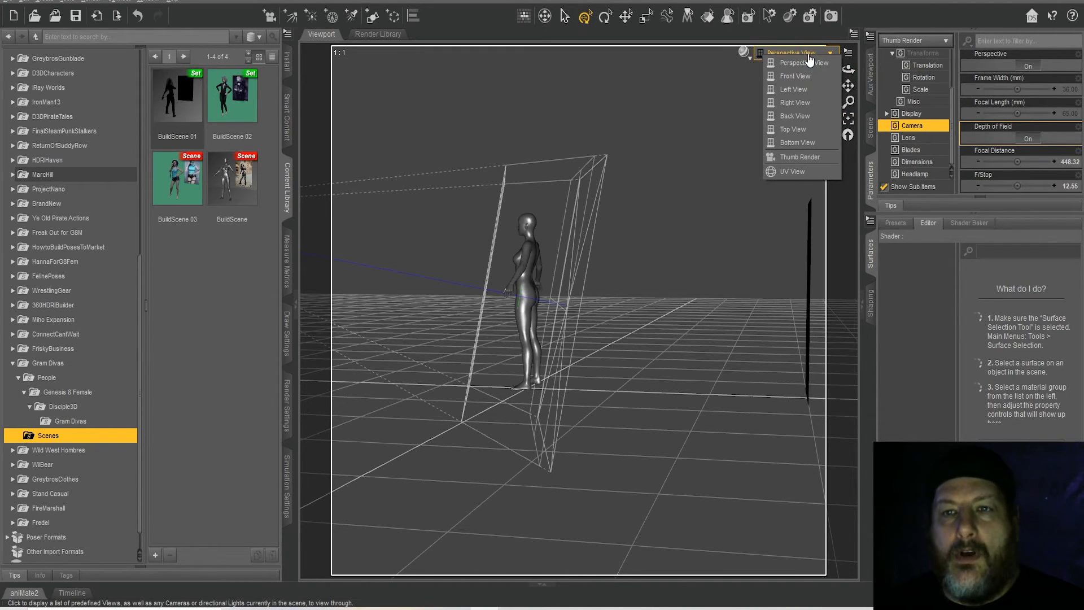
left_click(814, 157)
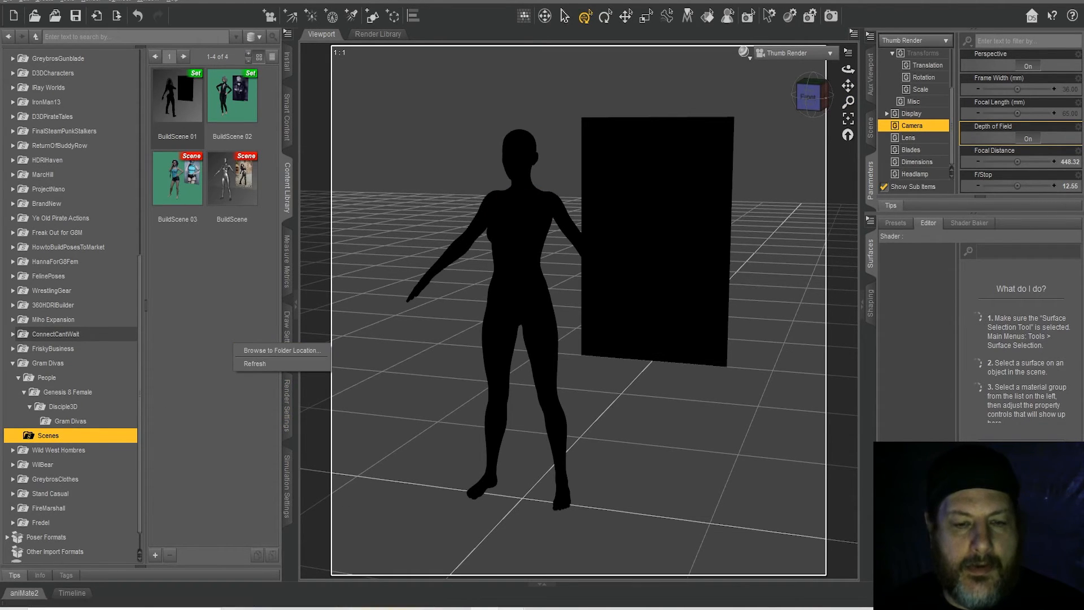
mouse_move(511, 607)
left_click(568, 528)
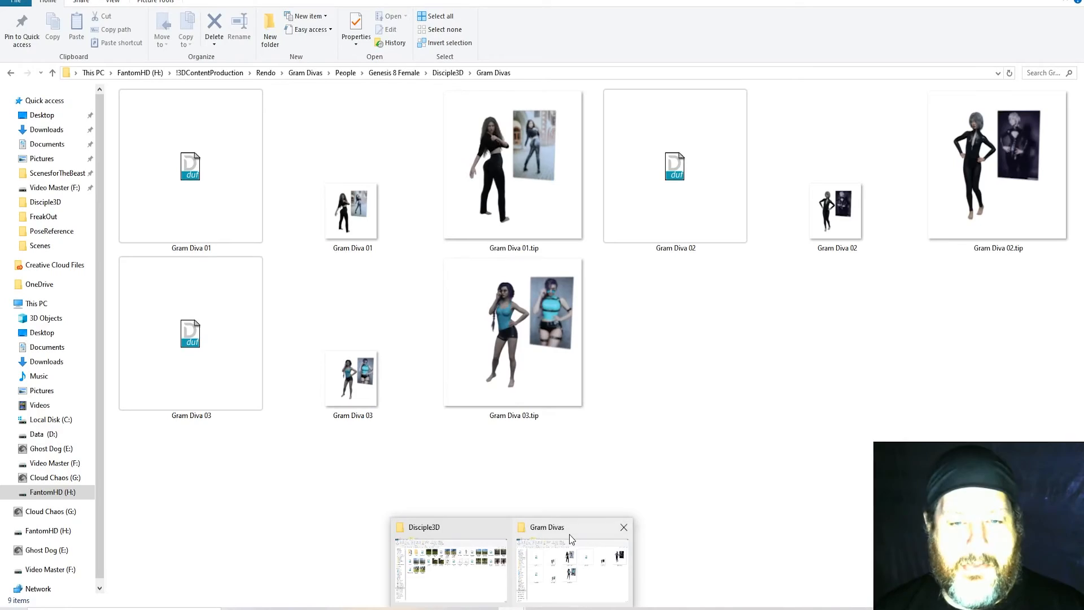
left_click(555, 71)
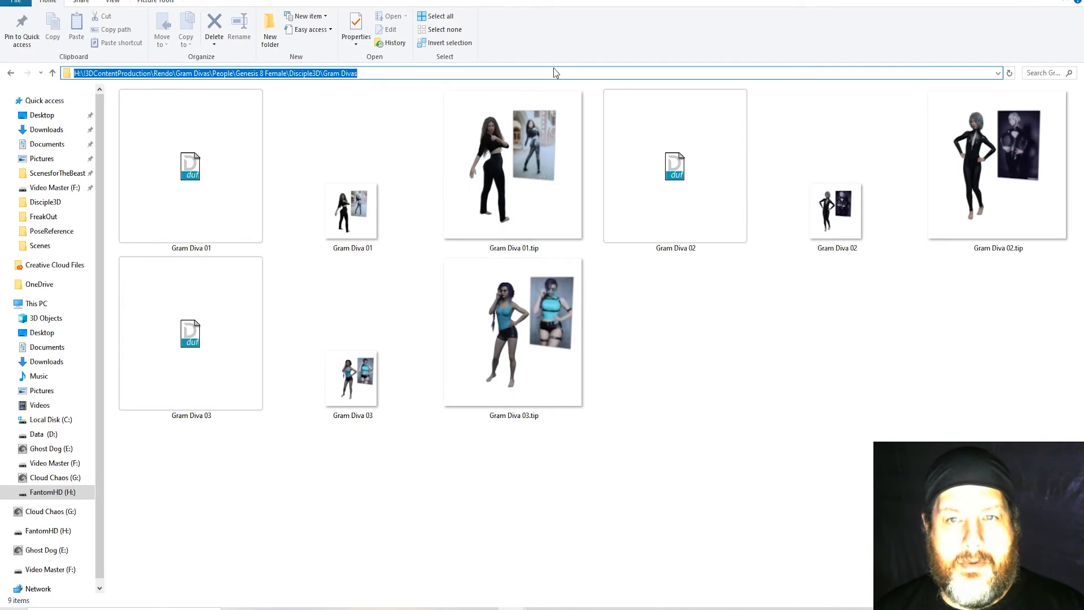
left_click(511, 609)
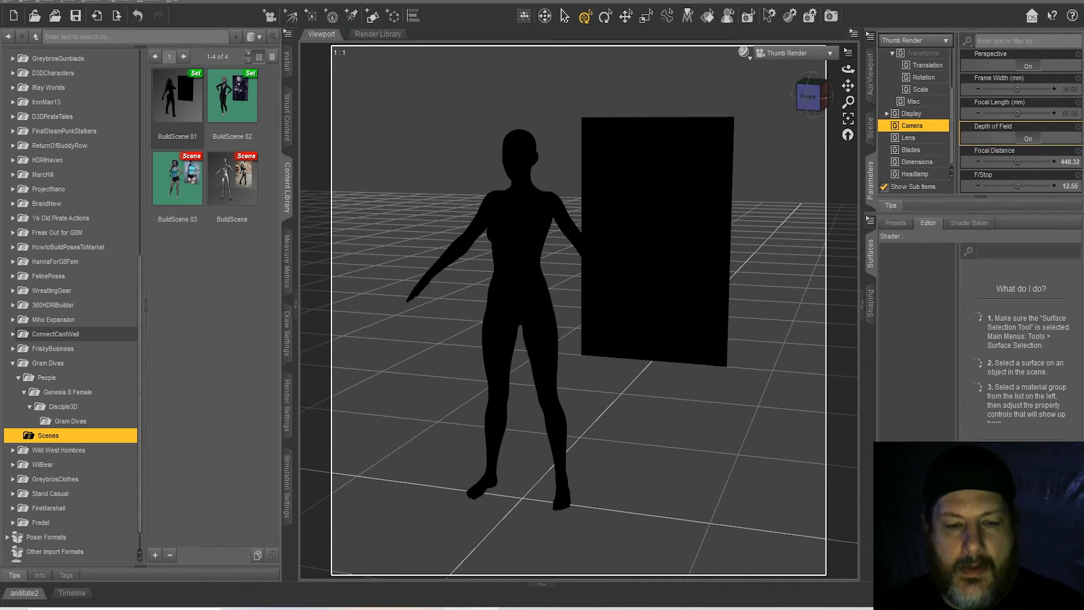
right_click(516, 607)
left_click(513, 599)
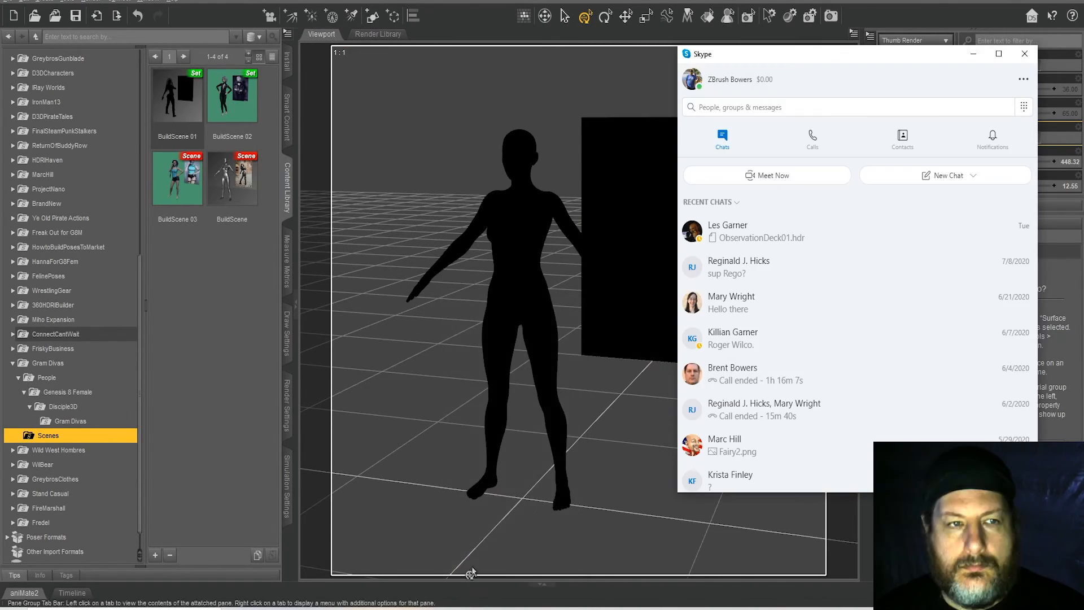
Browse to the Gram Divas Scenes folder location in File Explorer and copy its folder path
left_click(240, 299)
right_click(240, 300)
left_click(248, 306)
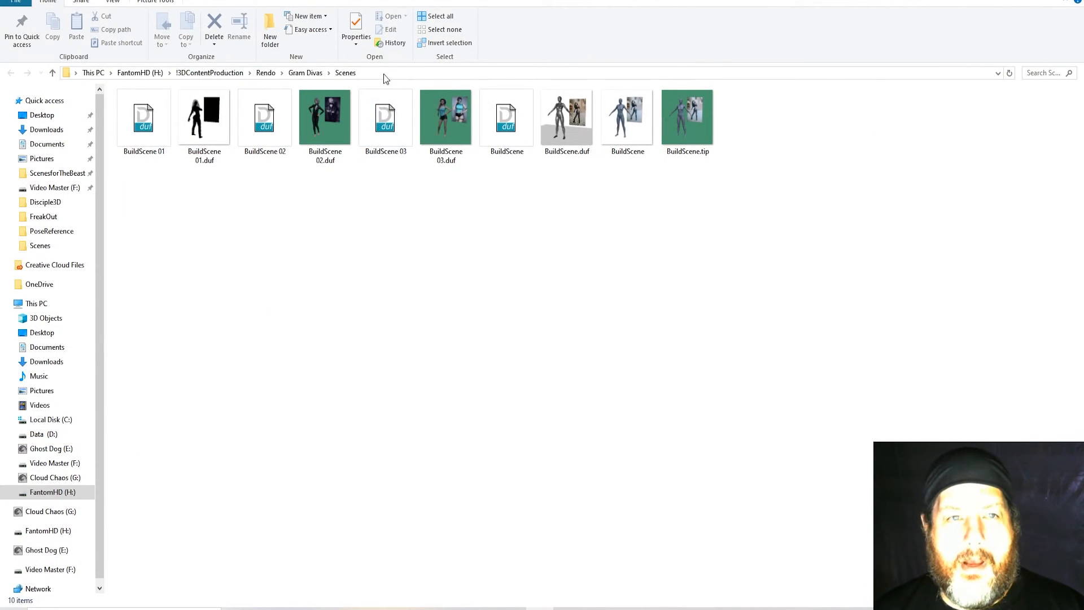
left_click(383, 74)
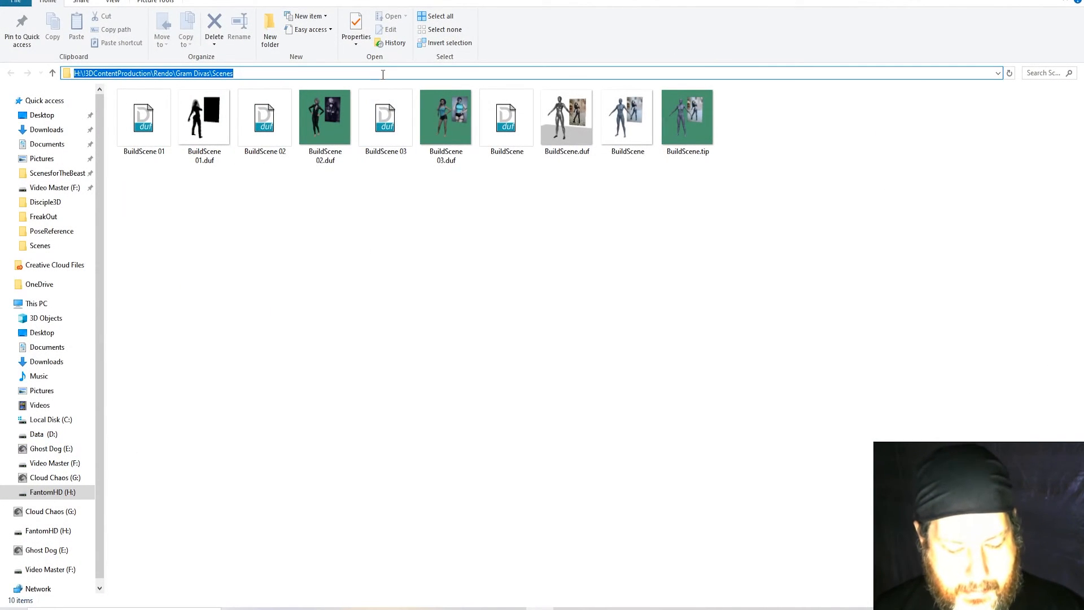
Switch back to DAZ Studio and set the render image path to H:\!3DContentProduction\Rendo\Gram Divas\Scenes
left_click(483, 609)
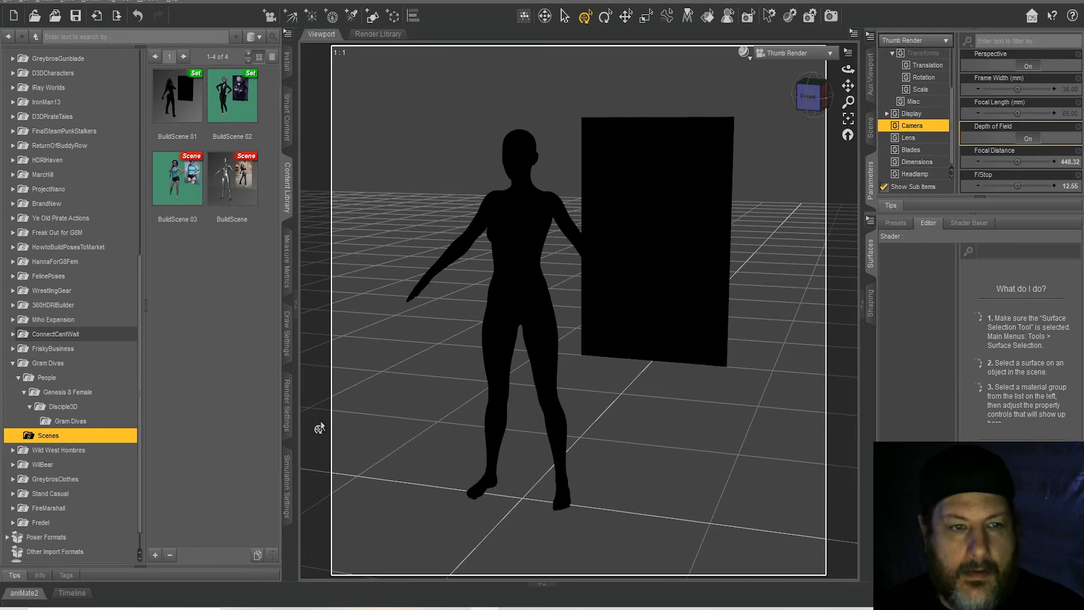
left_click(290, 402)
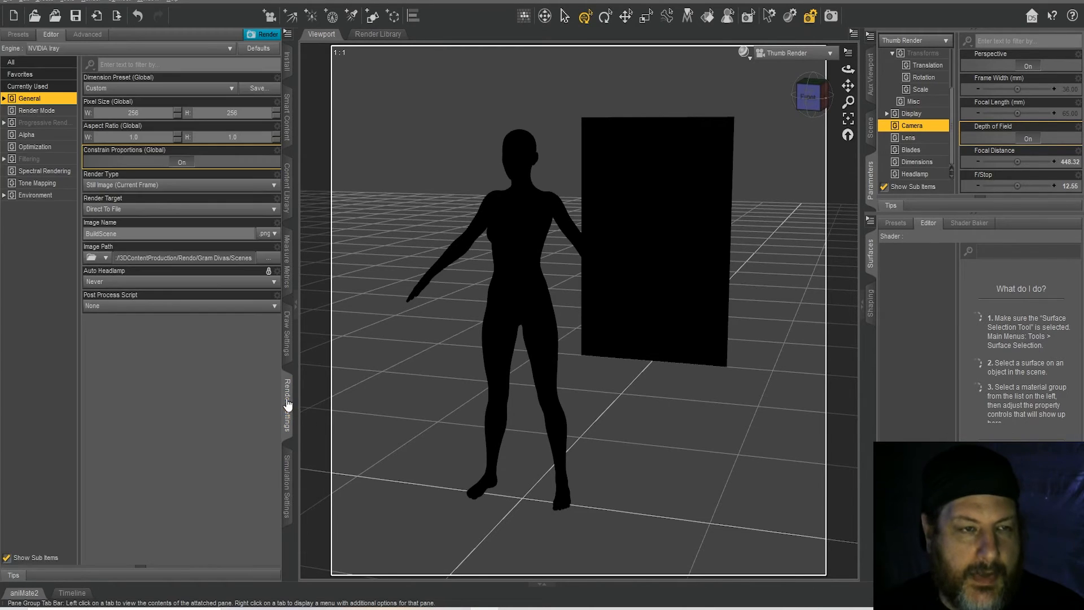
left_click(272, 260)
left_click(383, 23)
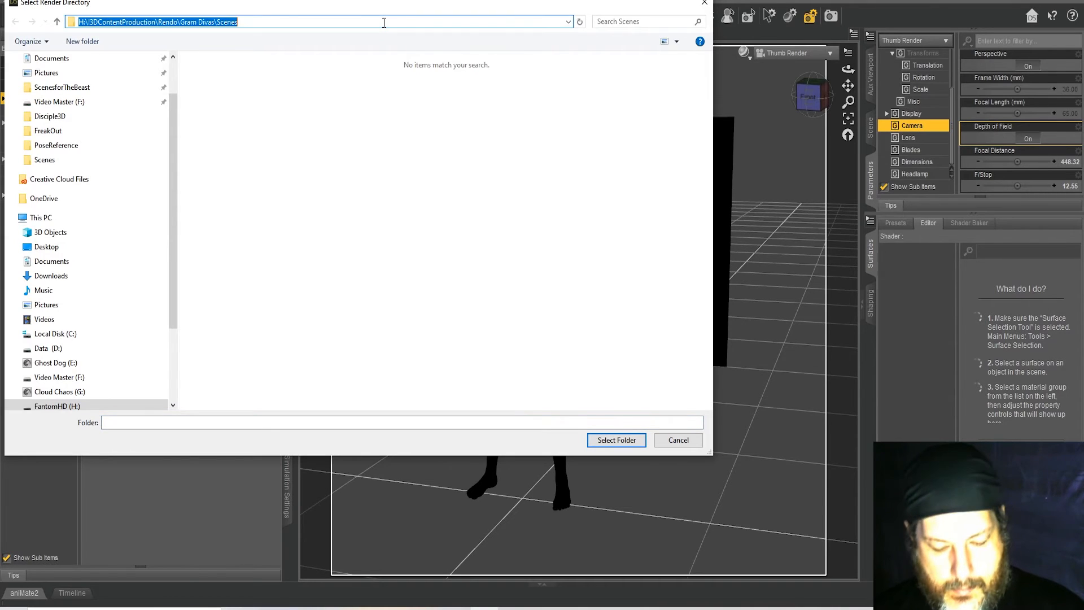
left_click(384, 22)
key("Return")
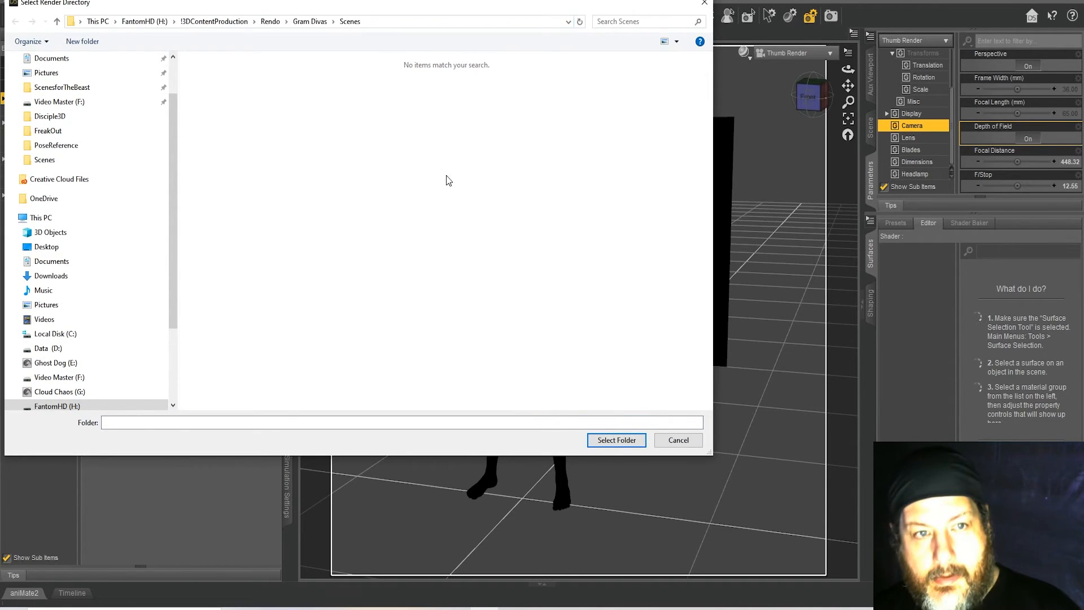
left_click(615, 440)
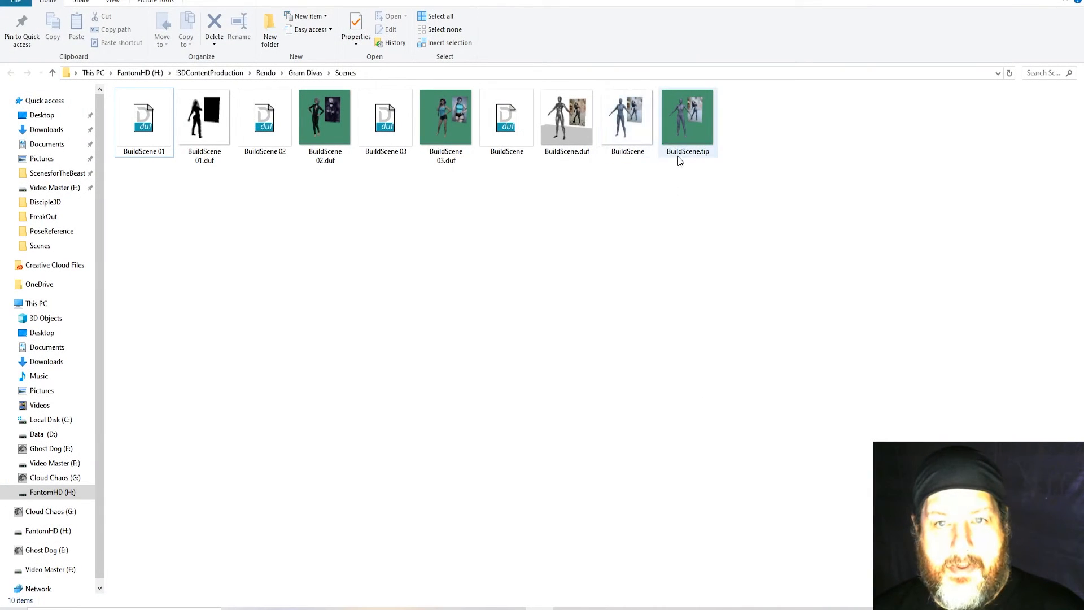
Rename the BuildScene.duf image in the Scenes folder as BuildScene, accepting the alternative name BuildScene (2)
right_click(617, 154)
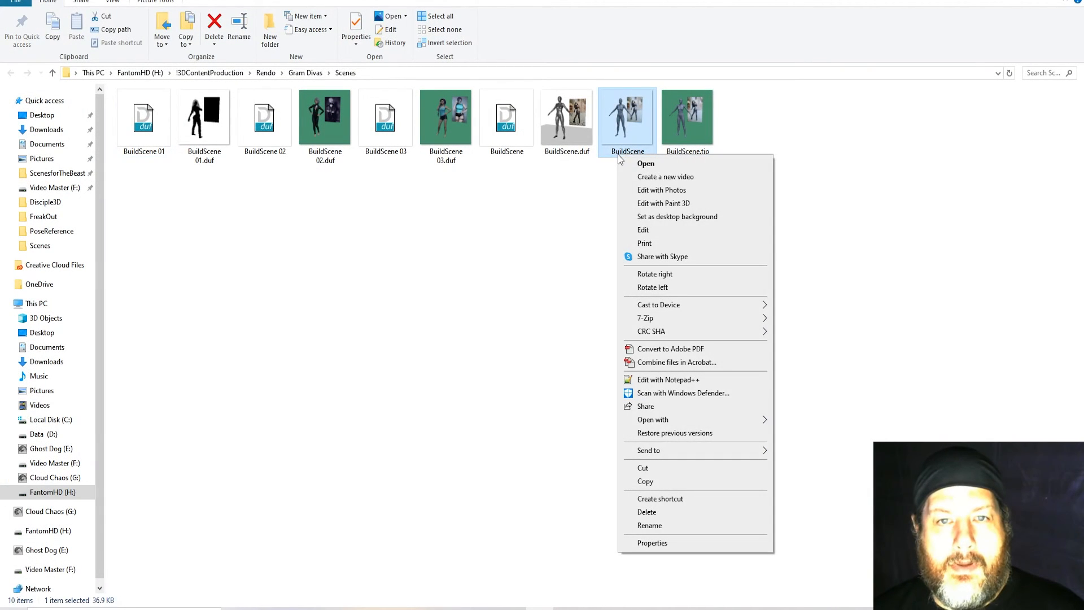
left_click(585, 180)
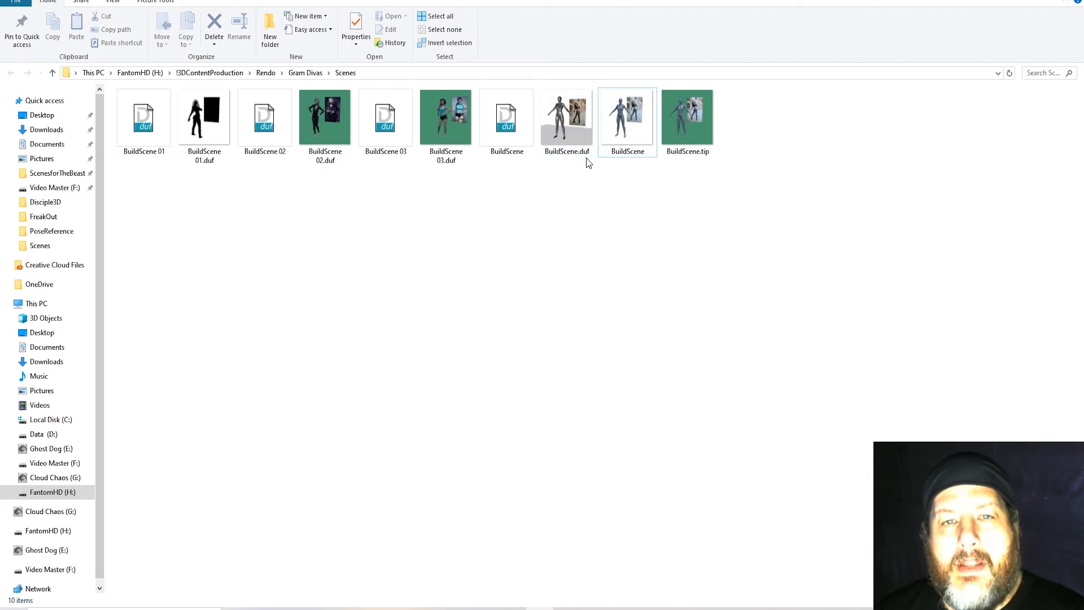
left_click(567, 151)
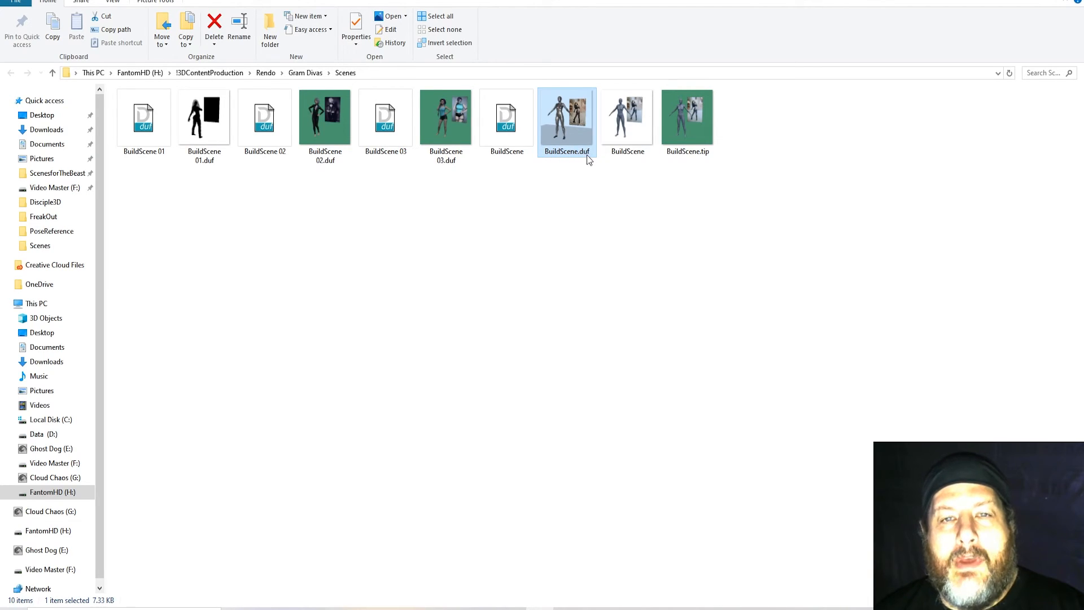
right_click(580, 154)
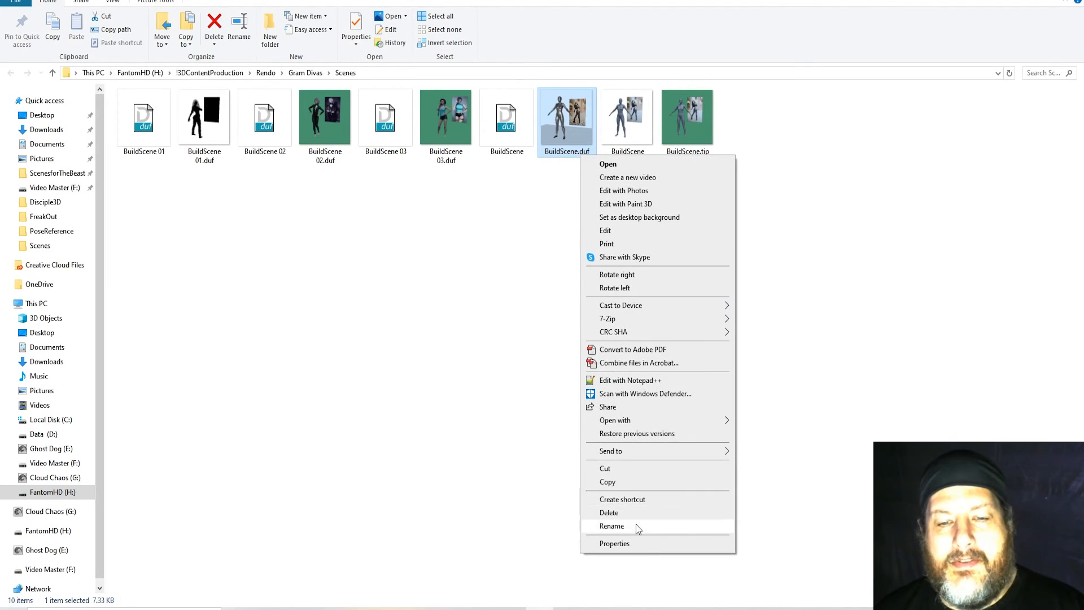
left_click(636, 525)
left_click(597, 150)
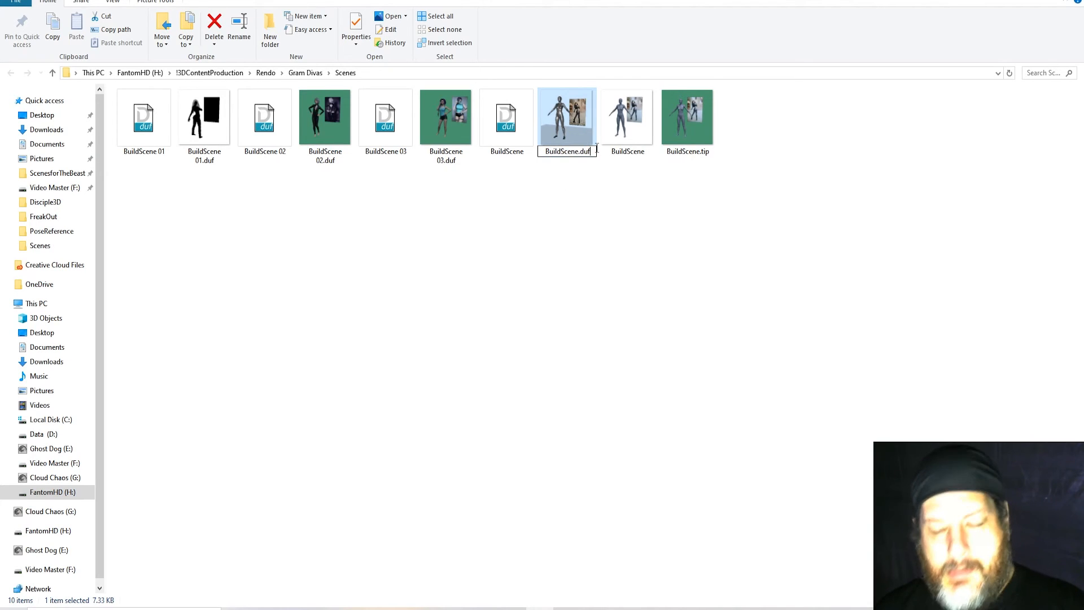
key("BackSpace")
key("BackSpace")
key("BackSpace")
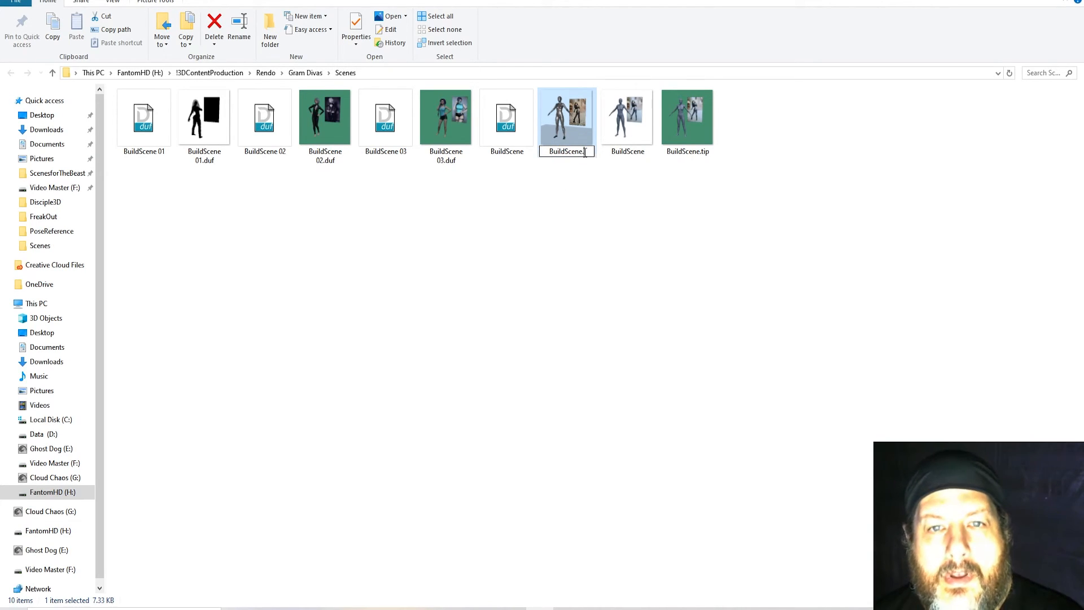
key("BackSpace")
key("Return")
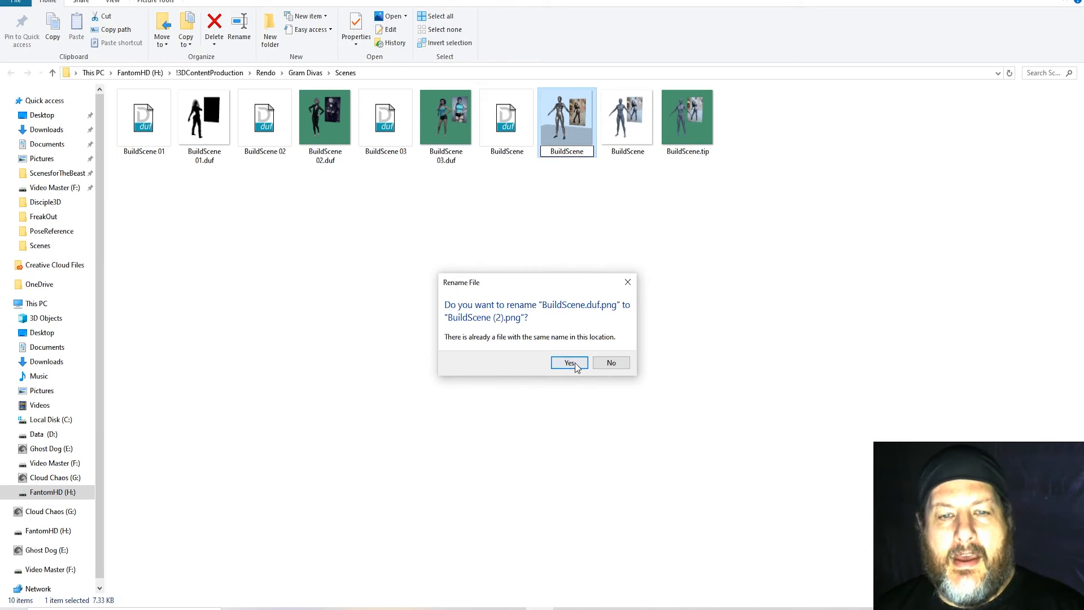
left_click(575, 364)
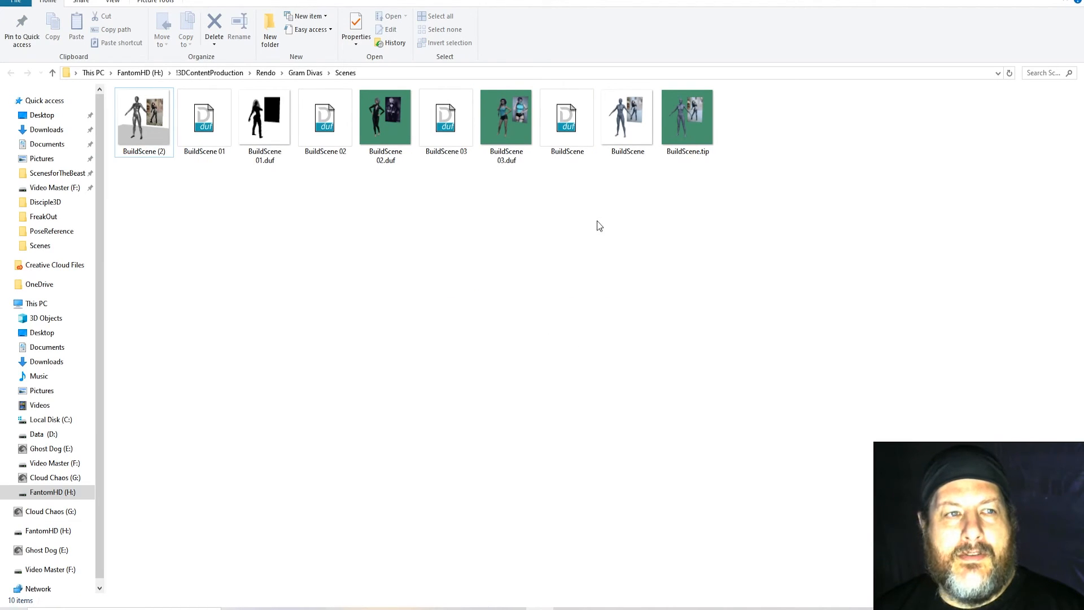
Delete the BuildScene (2) image from the Scenes folder
right_click(147, 113)
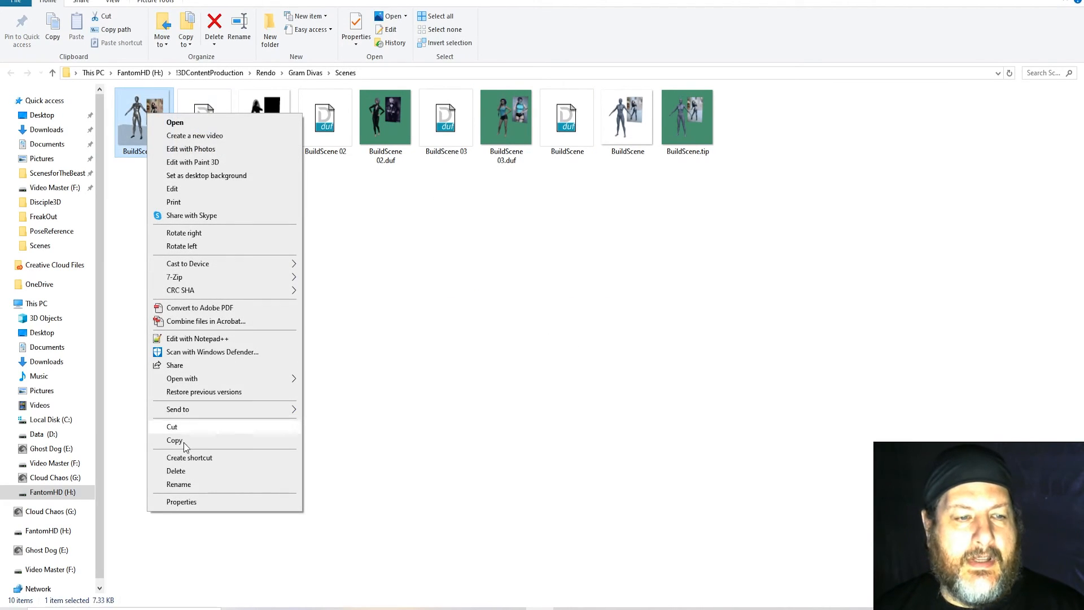
left_click(175, 471)
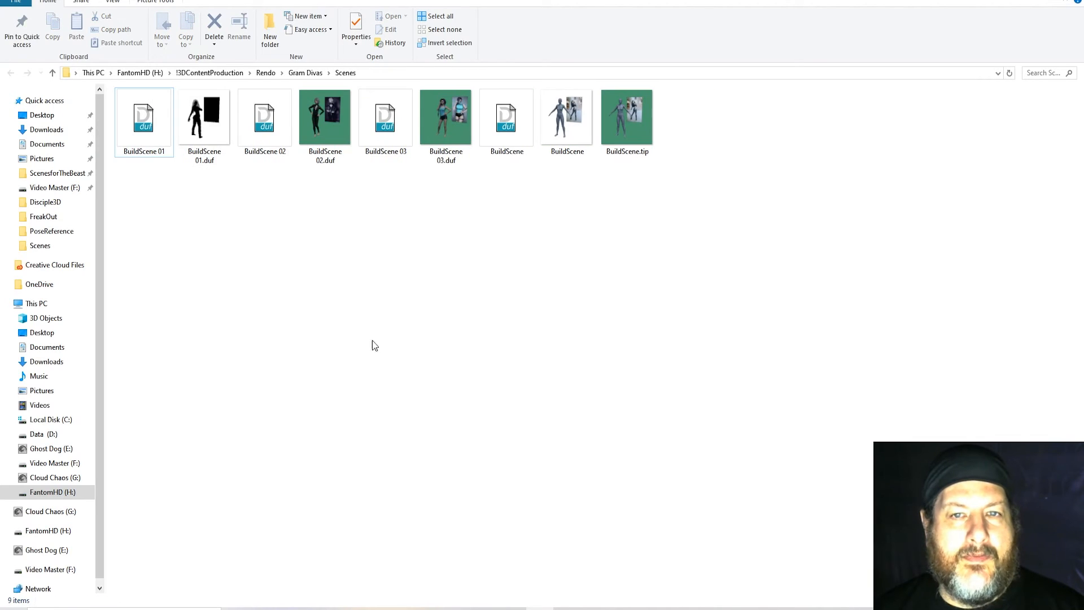
right_click(575, 155)
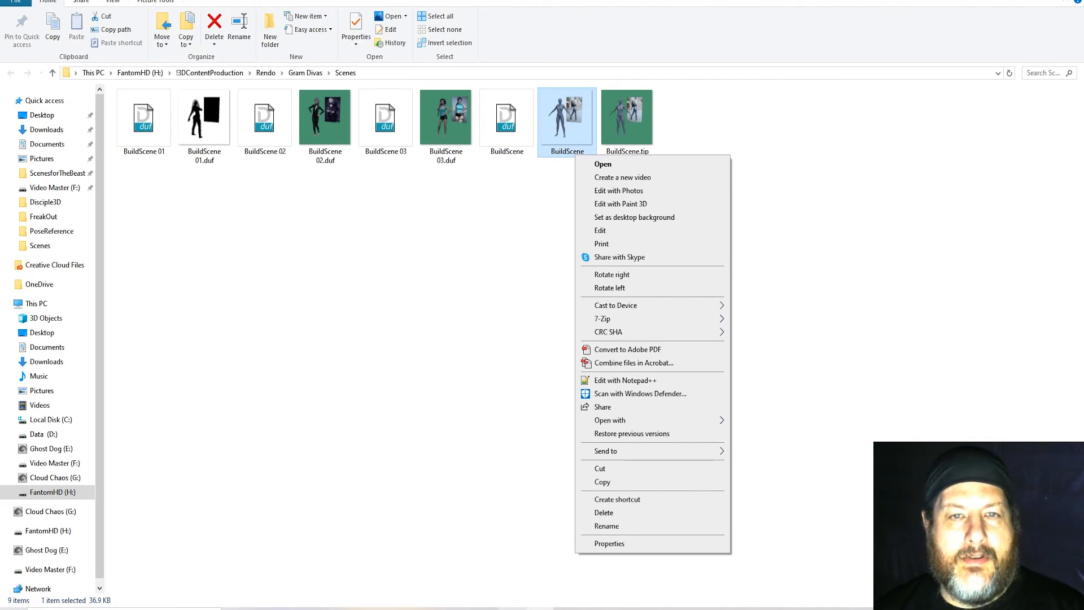
left_click(512, 605)
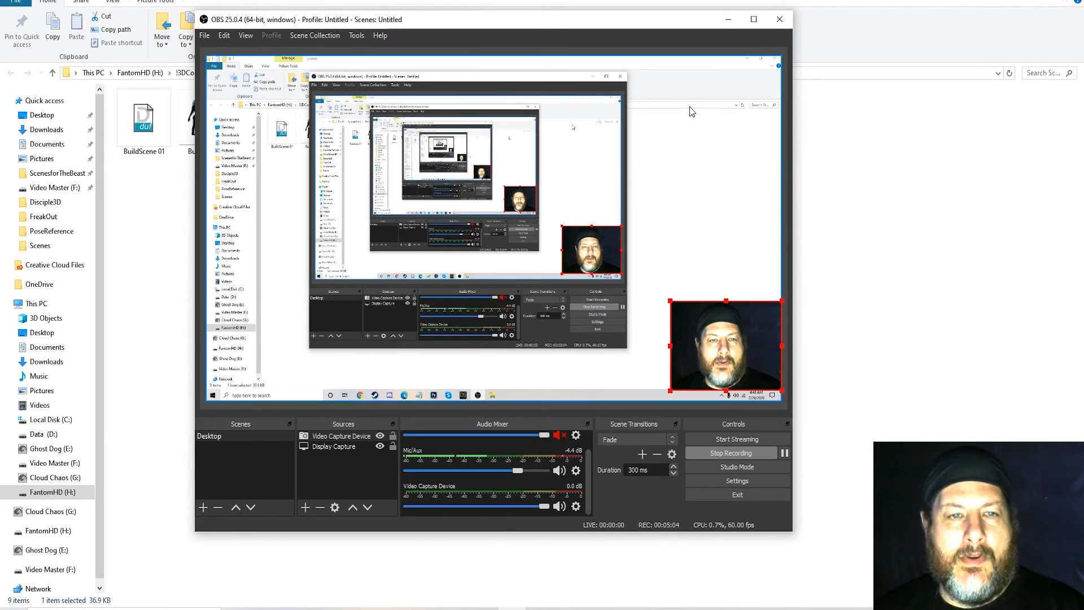
left_click(958, 140)
Switch to DAZ Studio and refresh the Gram Divas Scenes folder in the Content Library
left_click(484, 608)
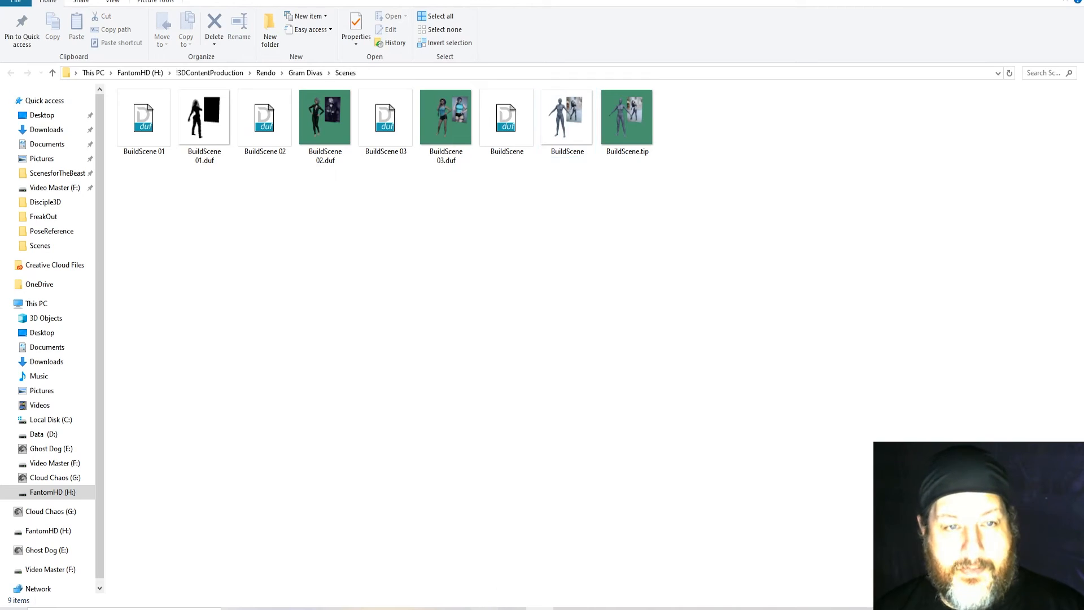
left_click(288, 171)
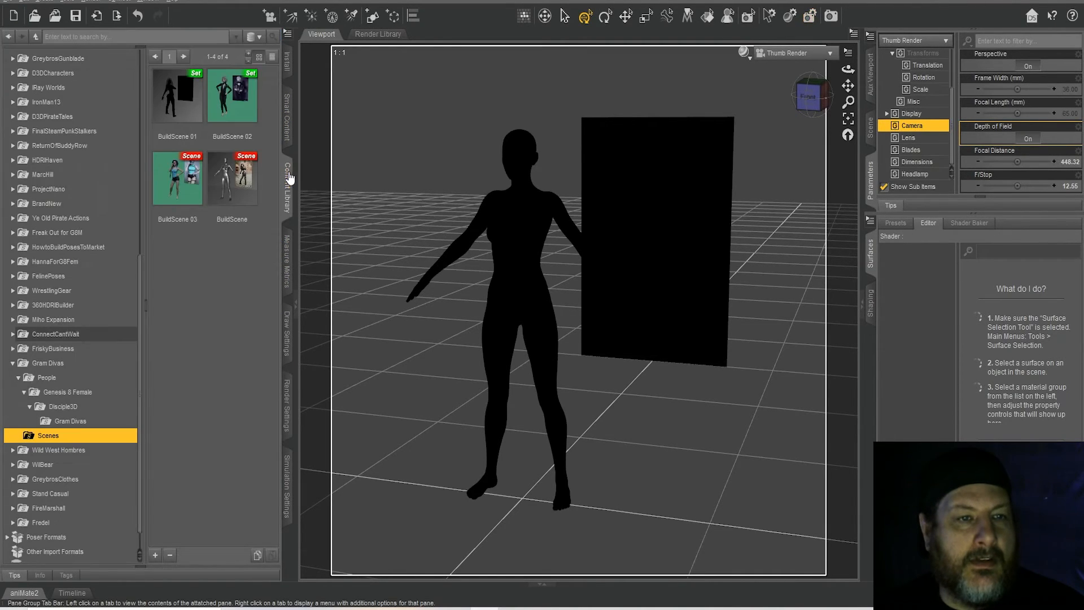
right_click(256, 302)
left_click(266, 320)
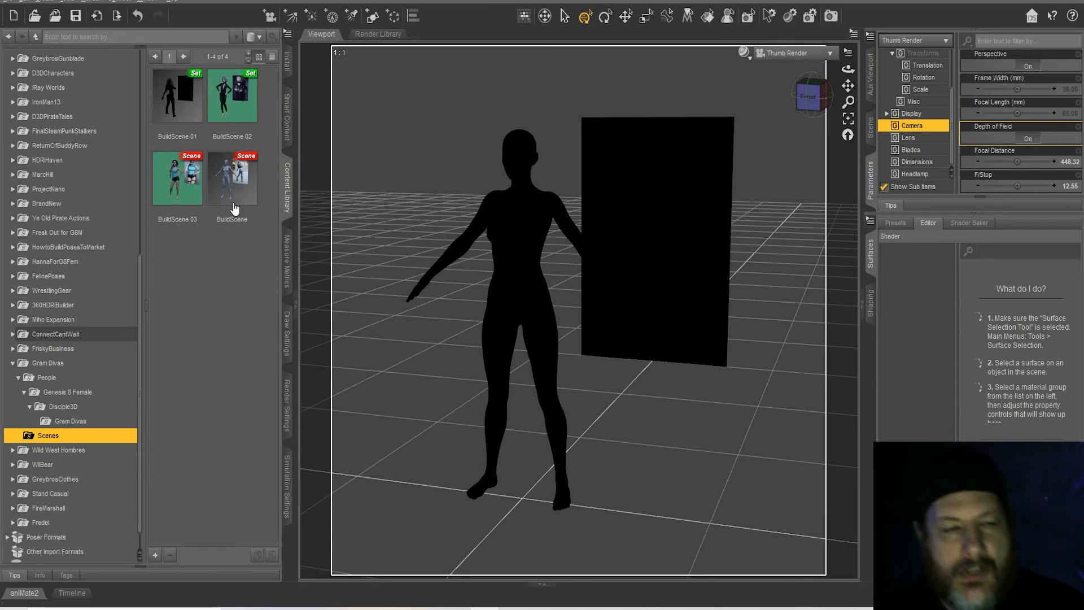
mouse_move(232, 198)
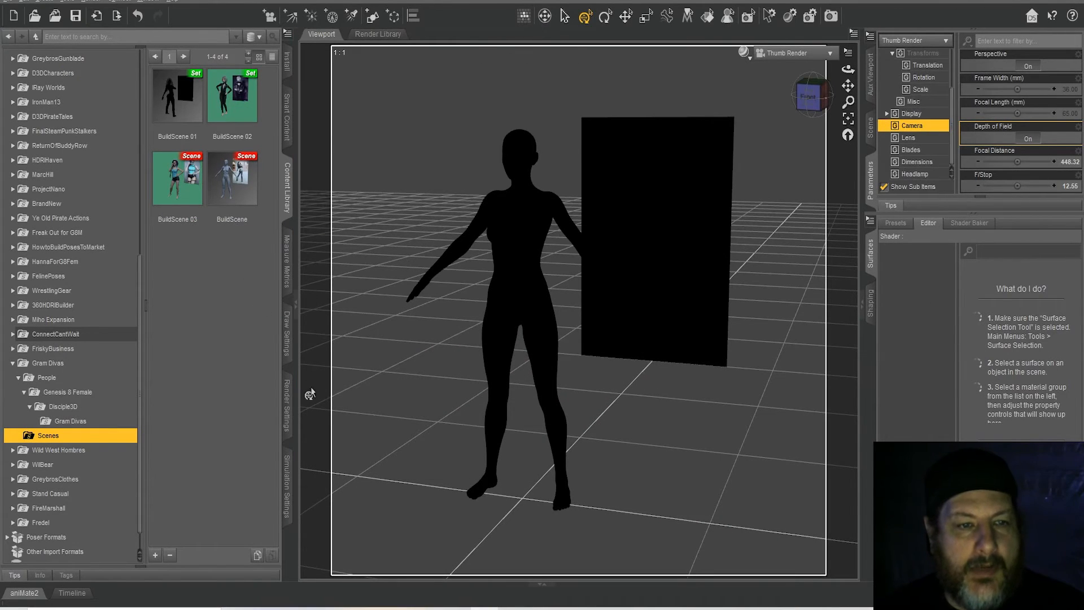
left_click(290, 415)
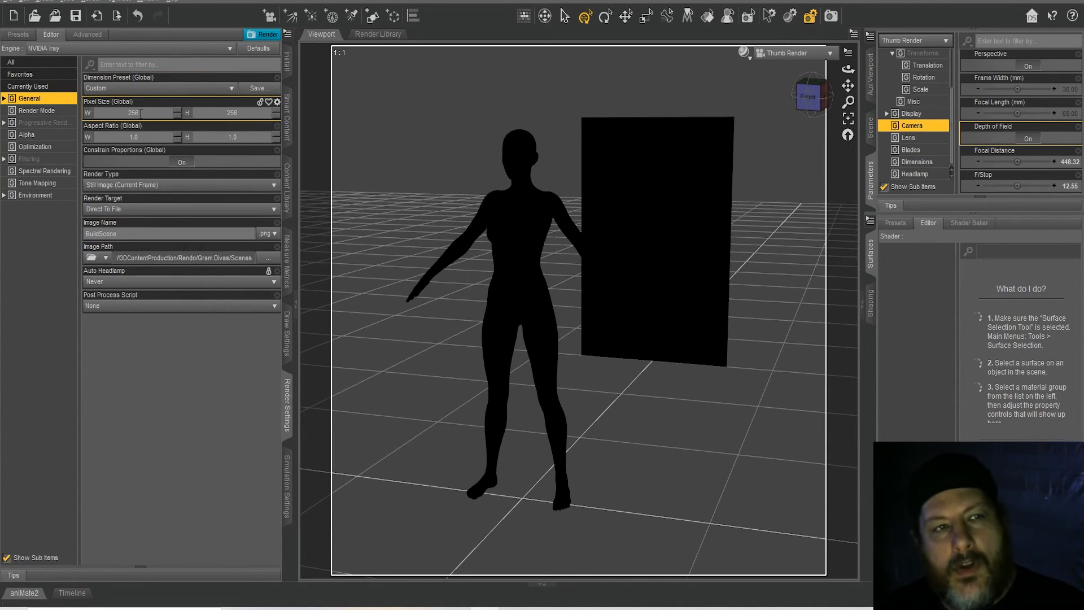
left_click(288, 186)
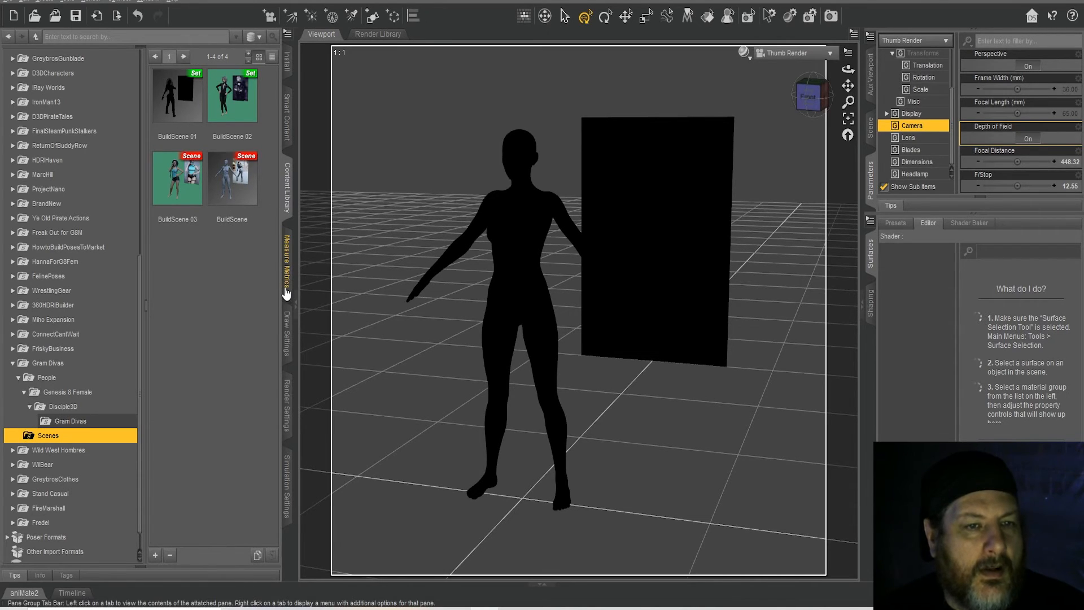
left_click(287, 419)
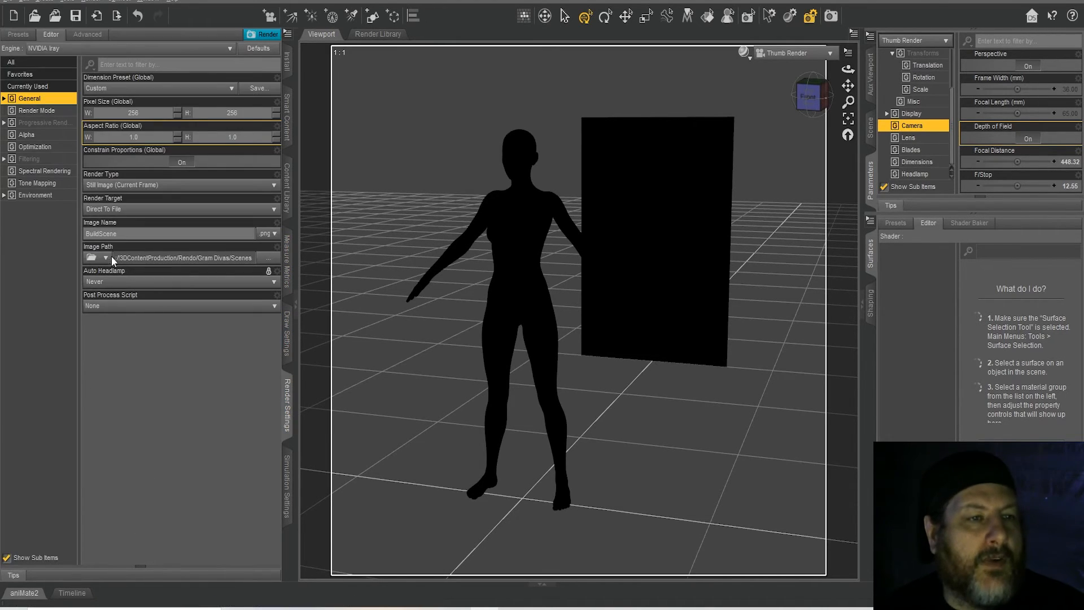
Switch to File Explorer and delete the BuildScene.tip image from the Scenes folder
left_click(540, 609)
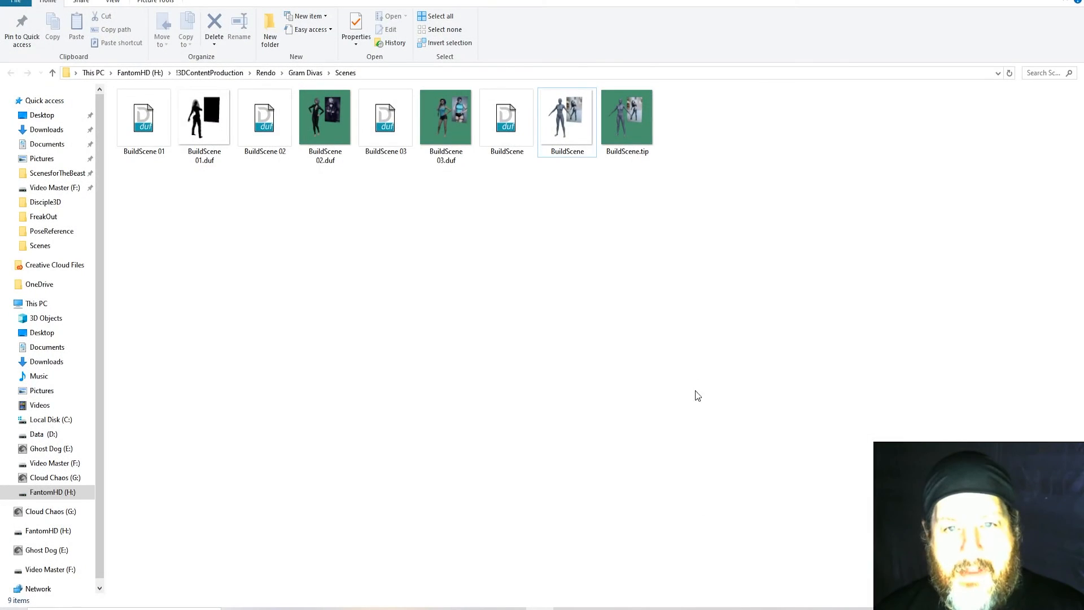
right_click(633, 112)
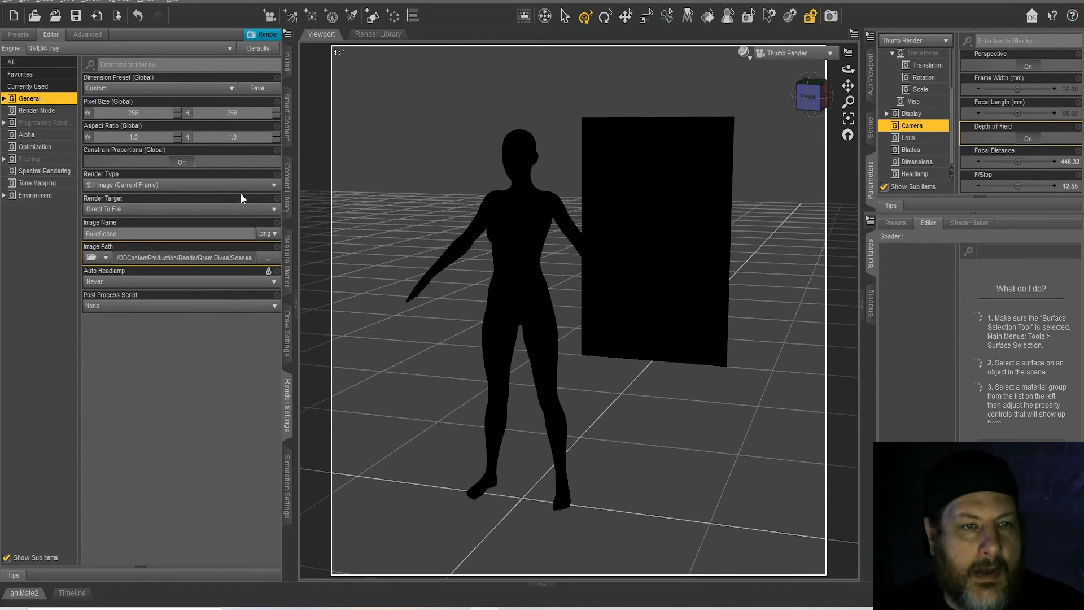
left_click(287, 186)
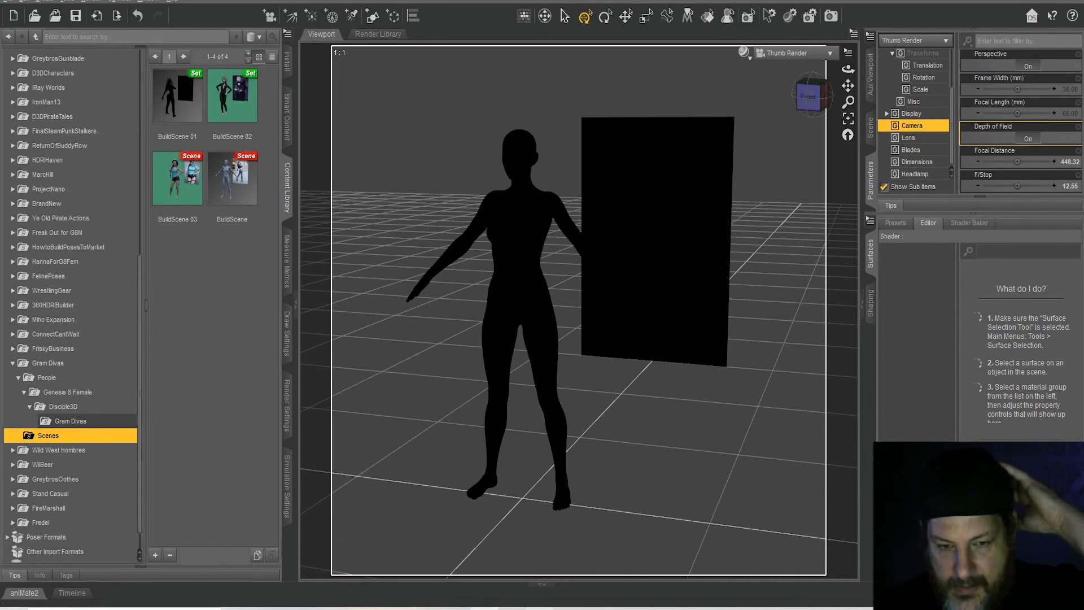
left_click(540, 608)
right_click(649, 123)
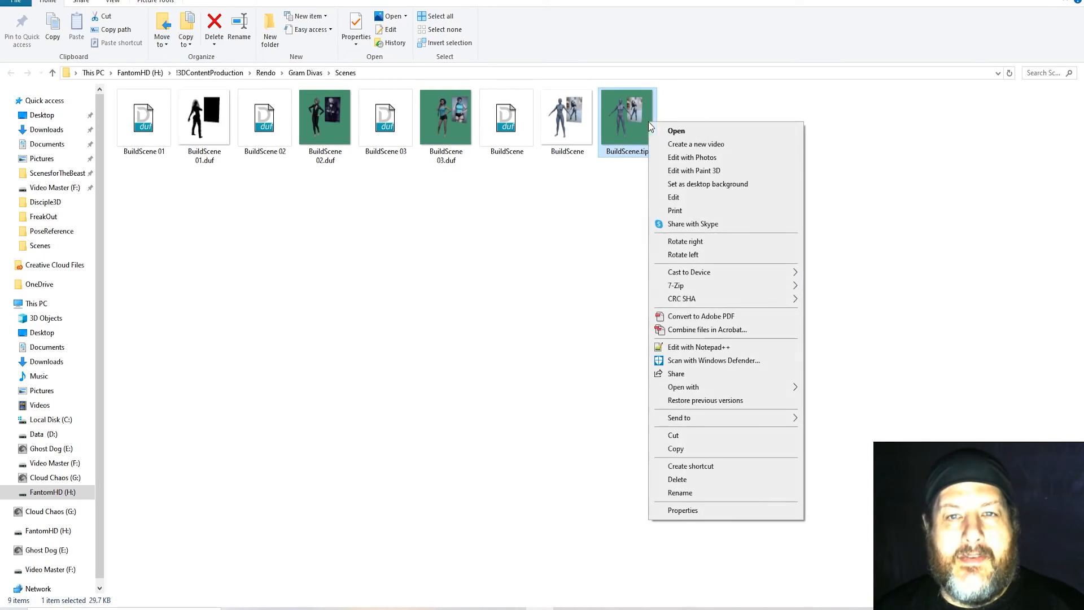
left_click(716, 481)
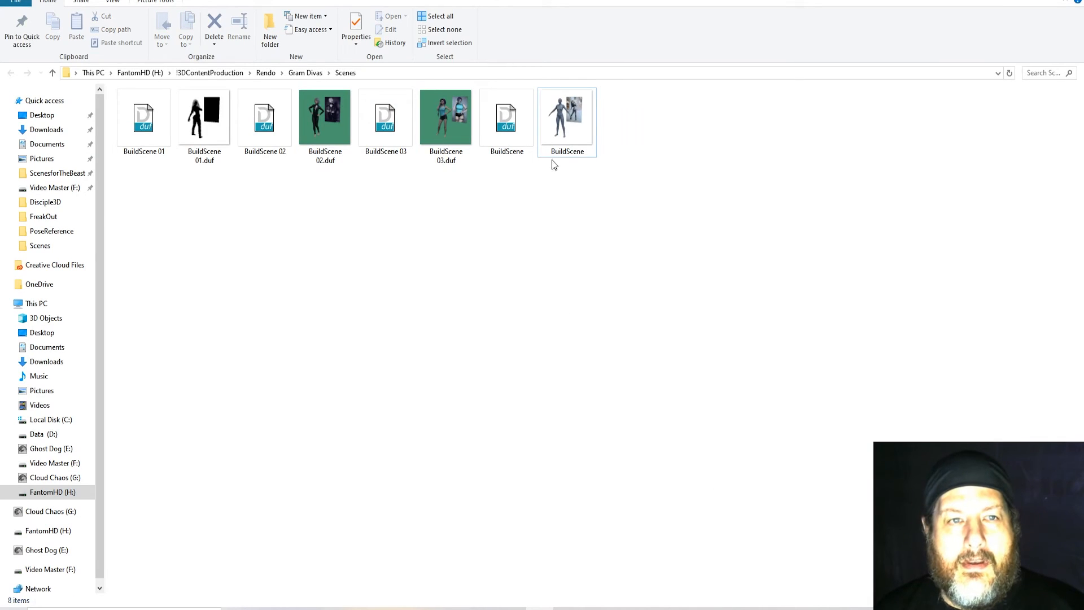
Return to DAZ Studio and browse to the location of the Gram Divas pose folder, under Genesis 8 Female and Disciple3D, in File Explorer
left_click(484, 608)
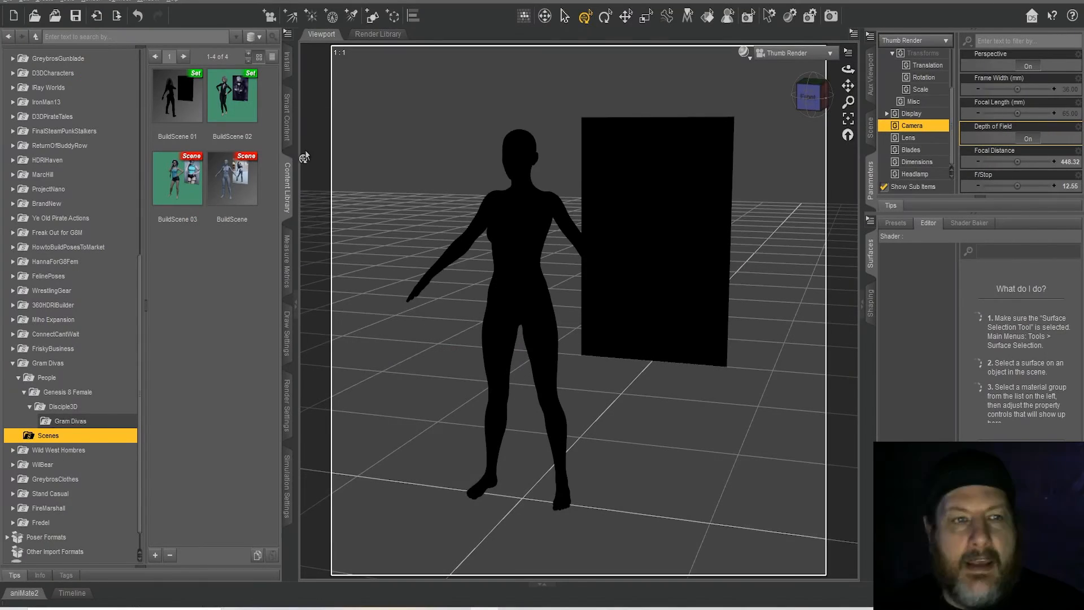
left_click(287, 425)
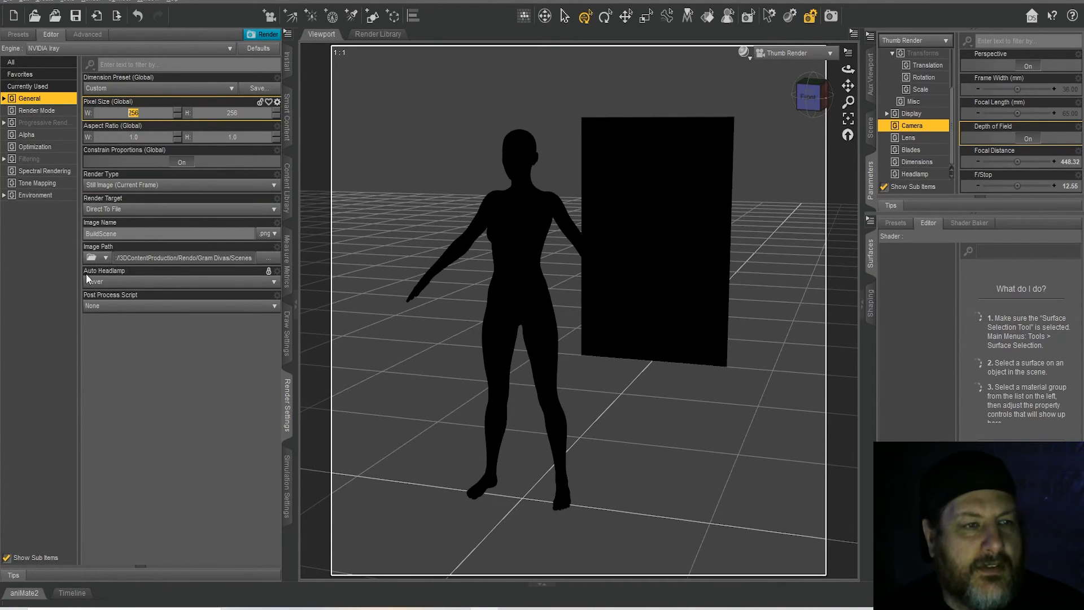
left_click(287, 182)
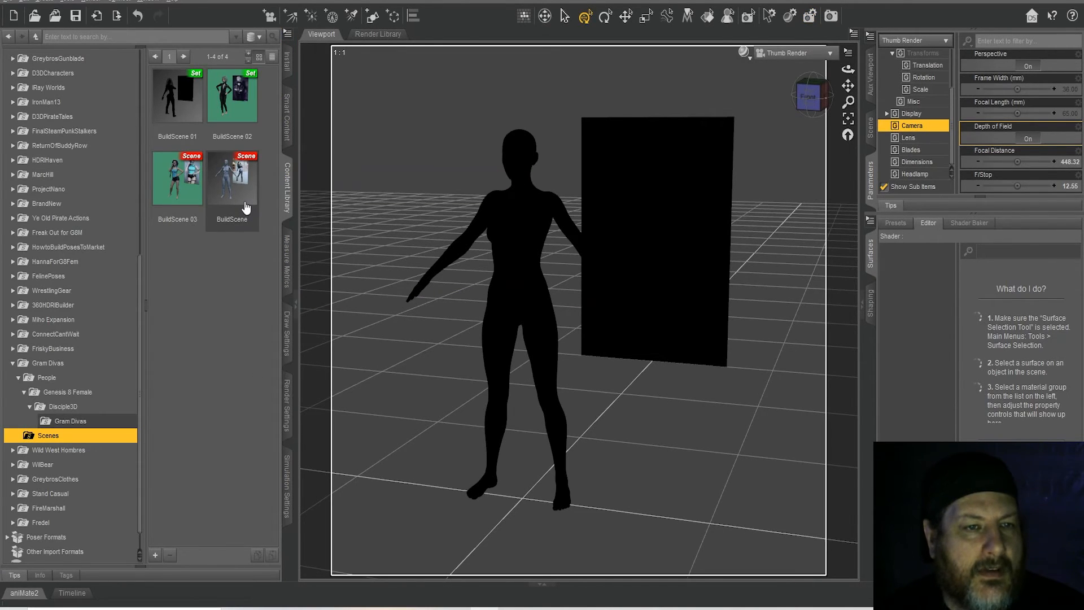
mouse_move(247, 207)
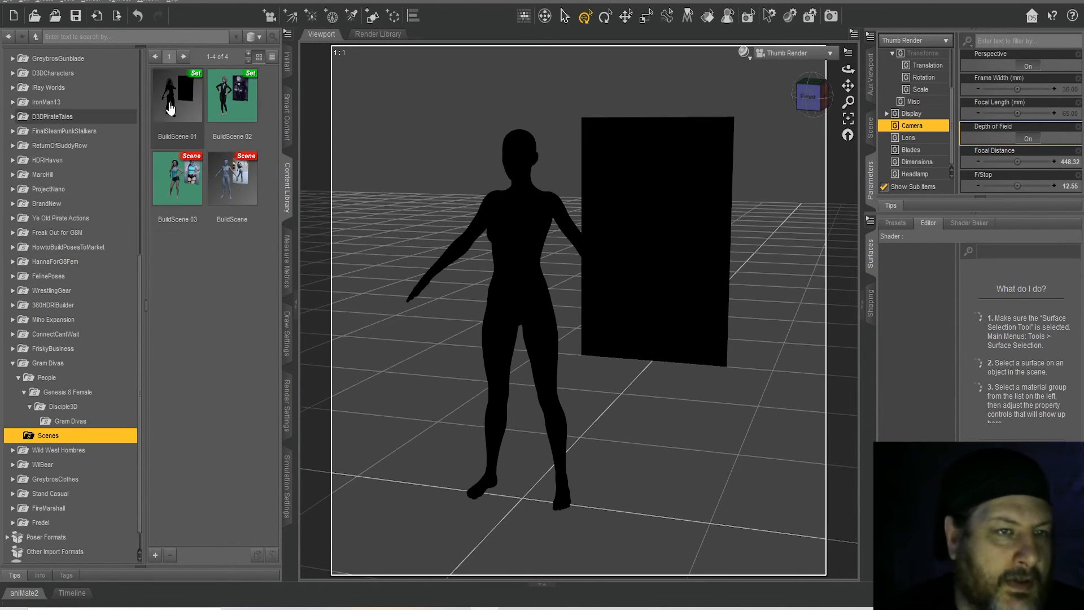
left_click(70, 420)
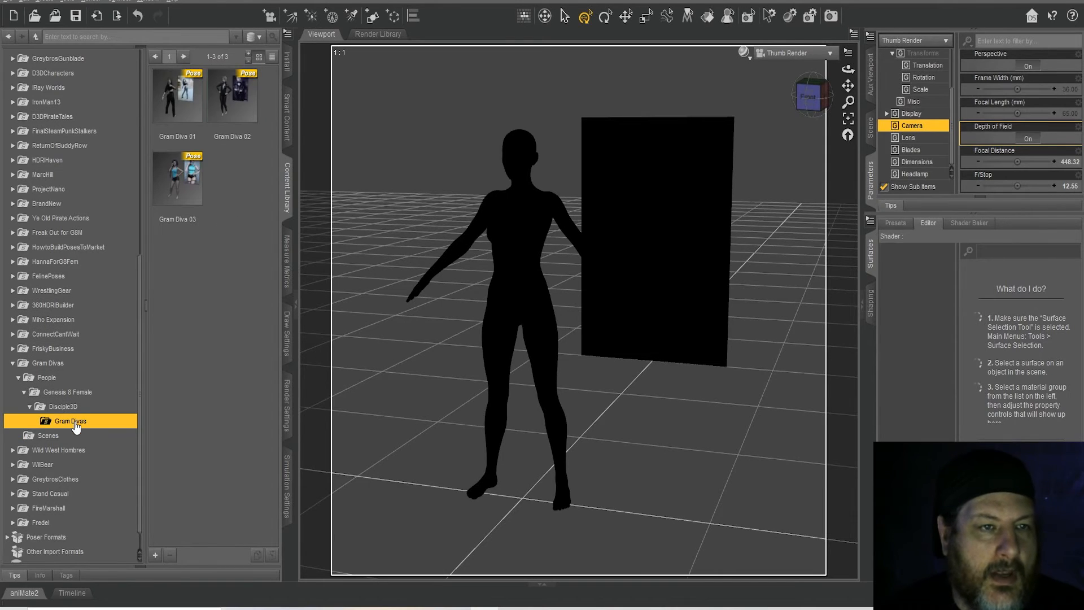
mouse_move(187, 96)
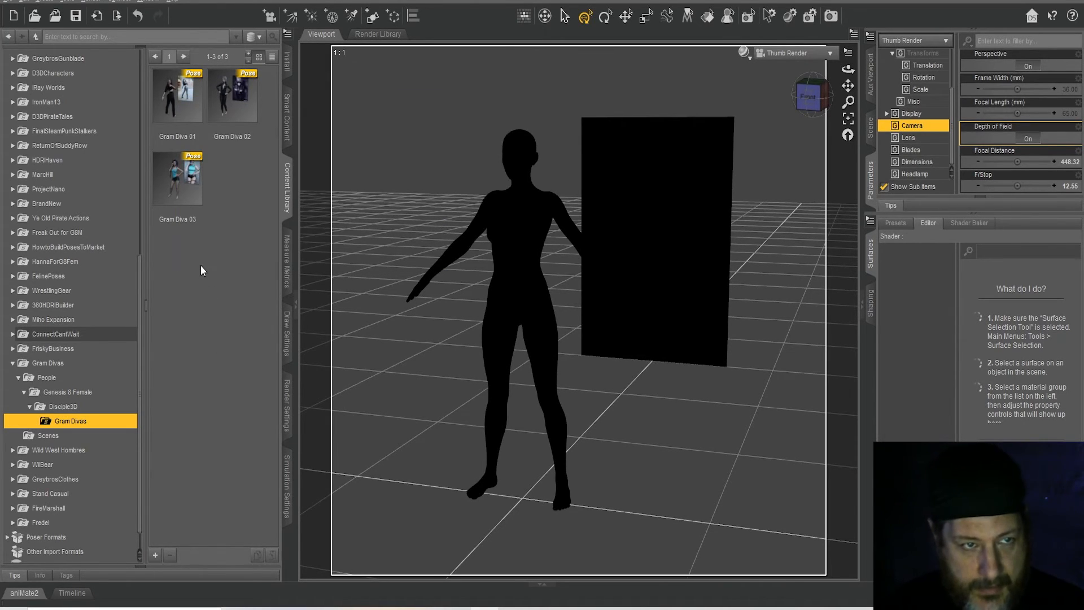
right_click(207, 243)
left_click(228, 252)
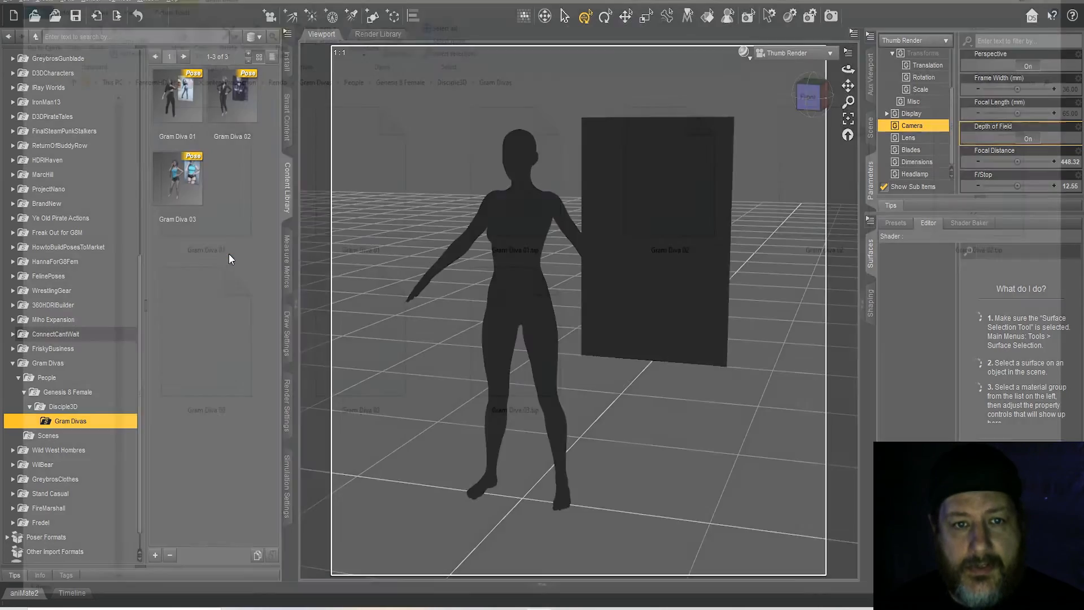
Open the Gram Diva 01.tip image with Adobe Photoshop 2020
right_click(510, 140)
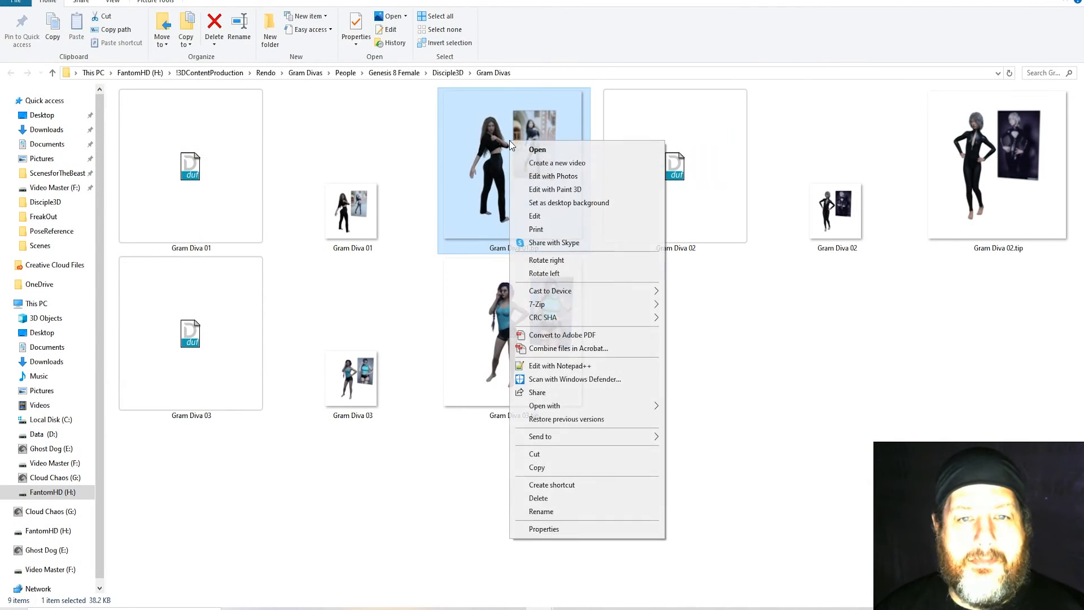
mouse_move(626, 406)
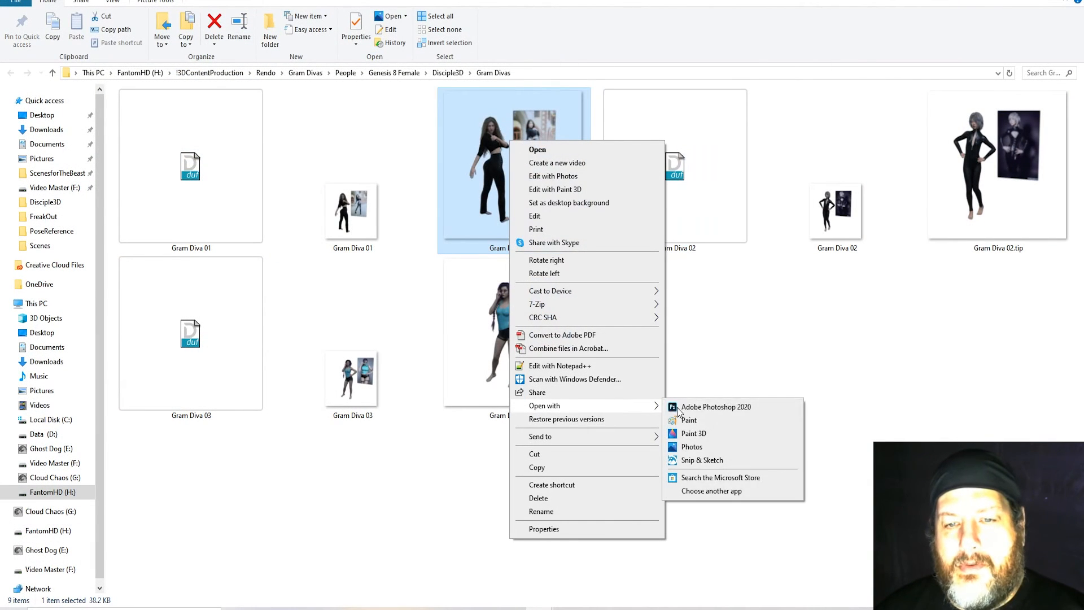
left_click(688, 408)
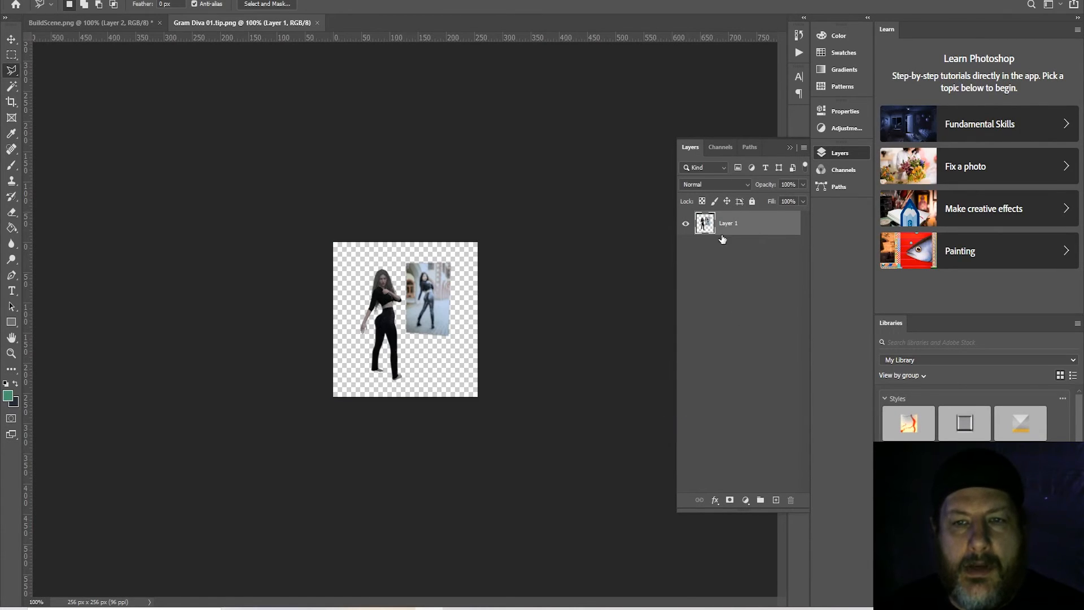
Add a layer beneath the Gram Diva 01.tip artwork, fill it with the green foreground color, and merge the artwork down onto it
left_click(777, 500)
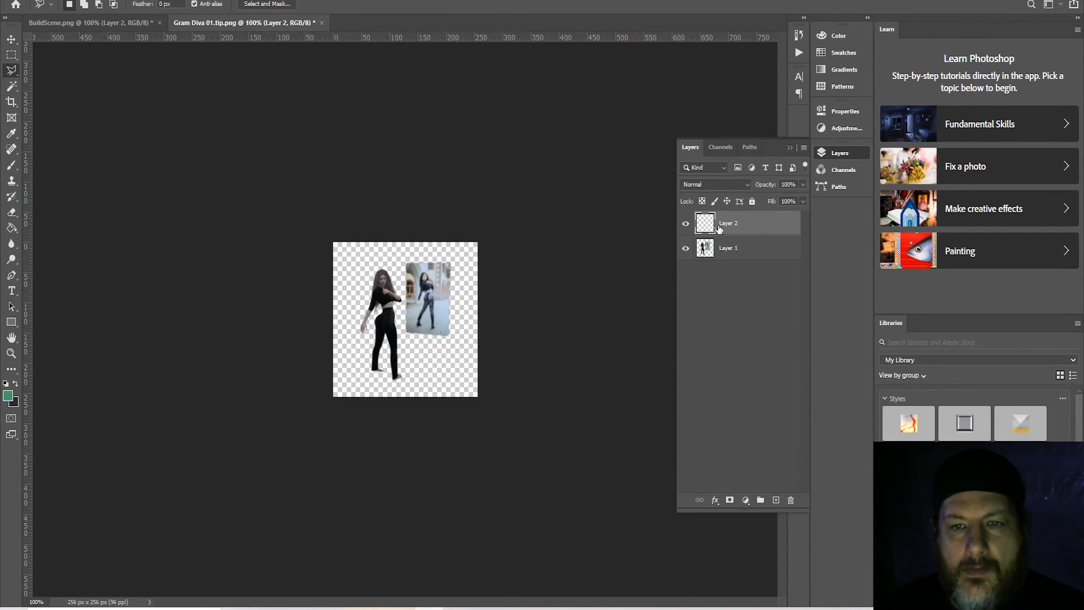
left_click_drag(719, 228, 718, 256)
key("alt+BackSpace")
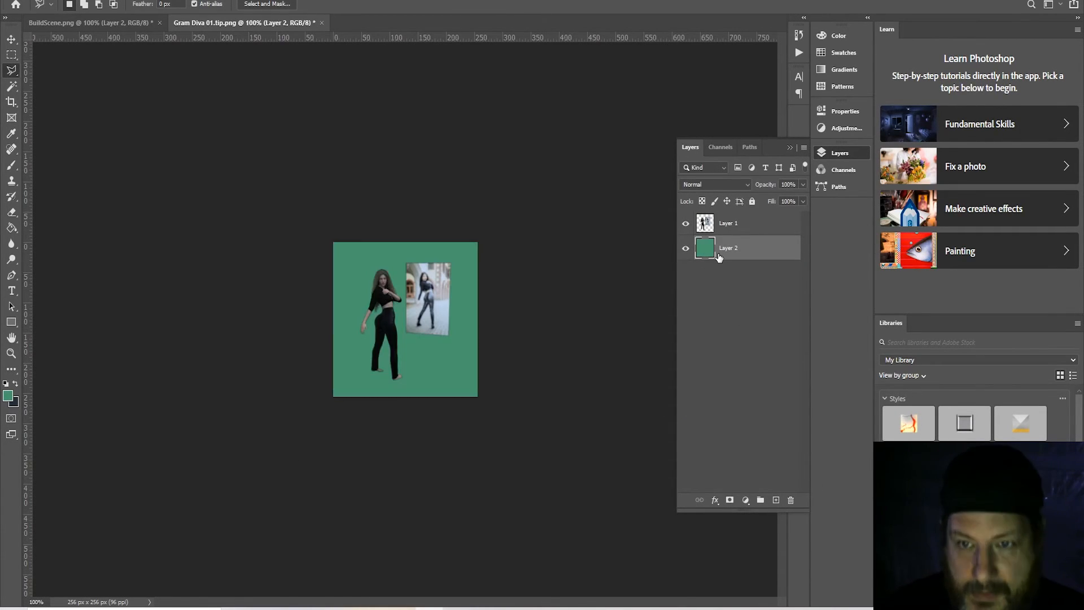
left_click(721, 231)
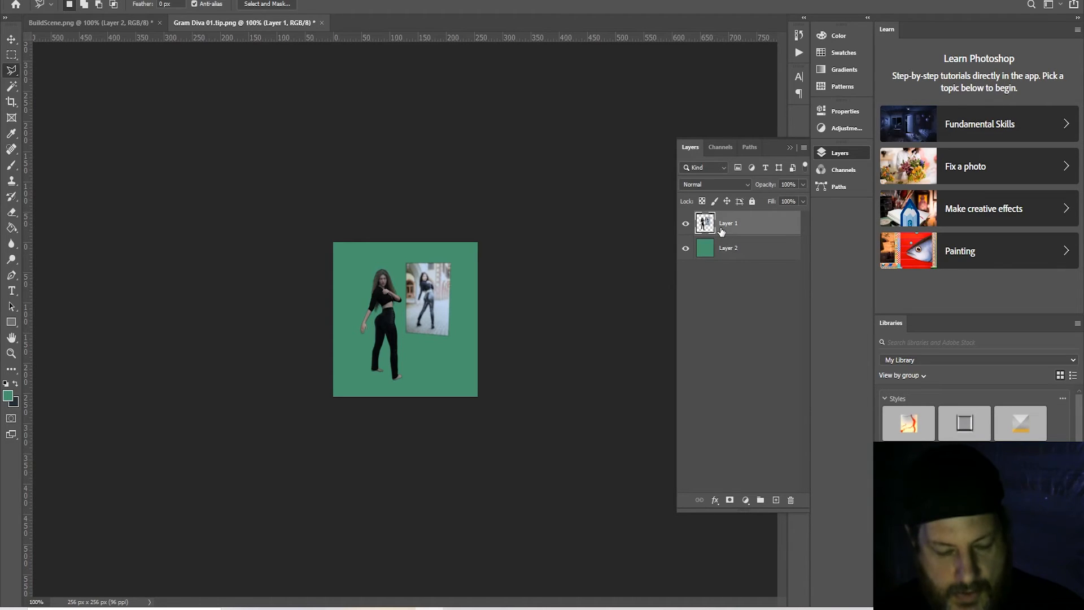
key("ctrl+e")
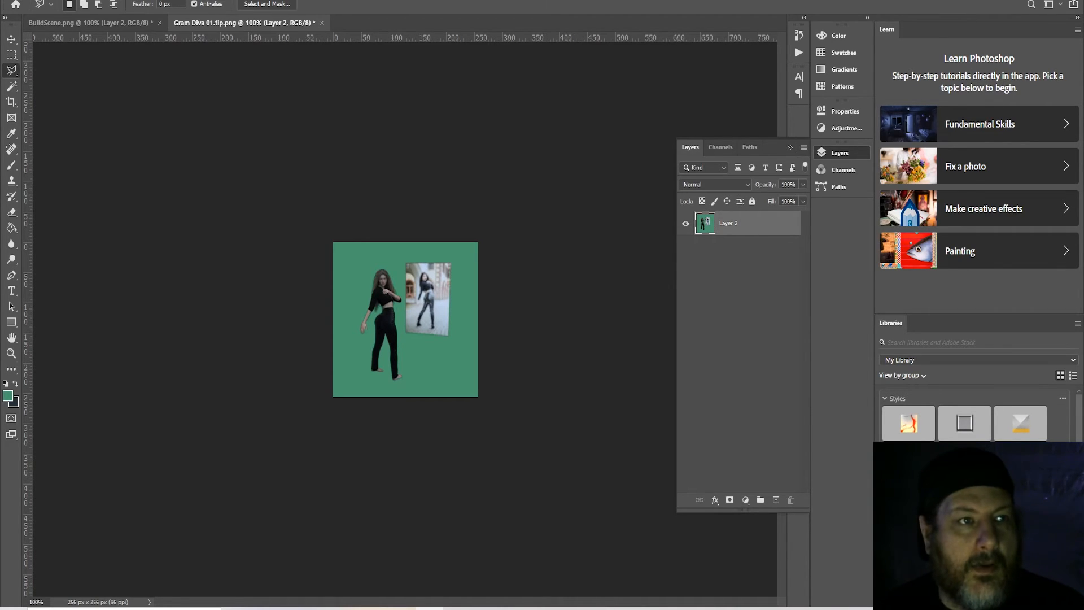
Save the green-background image to the computer as a PNG, replacing BuildScene 01.duf in the Gram Divas Scenes folder, with the large file size option
left_click(63, 121)
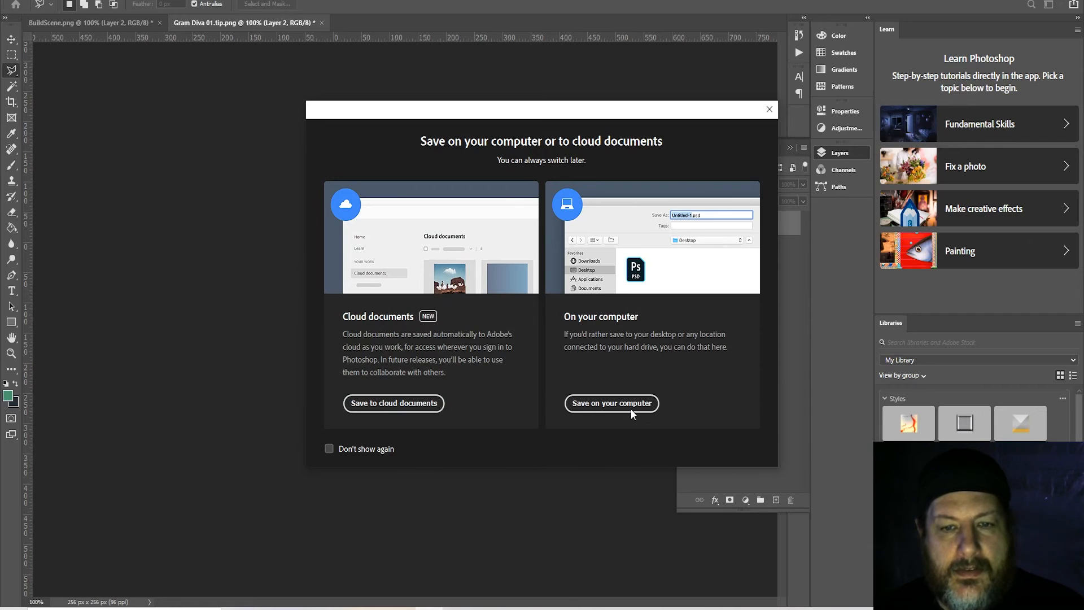
left_click(630, 406)
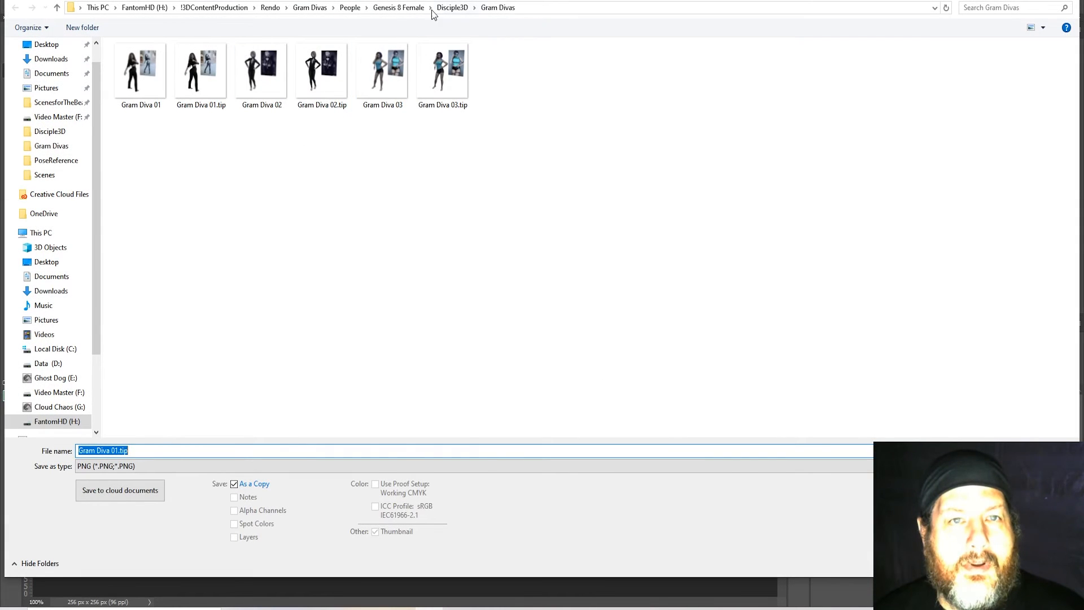
left_click(309, 7)
left_click(146, 77)
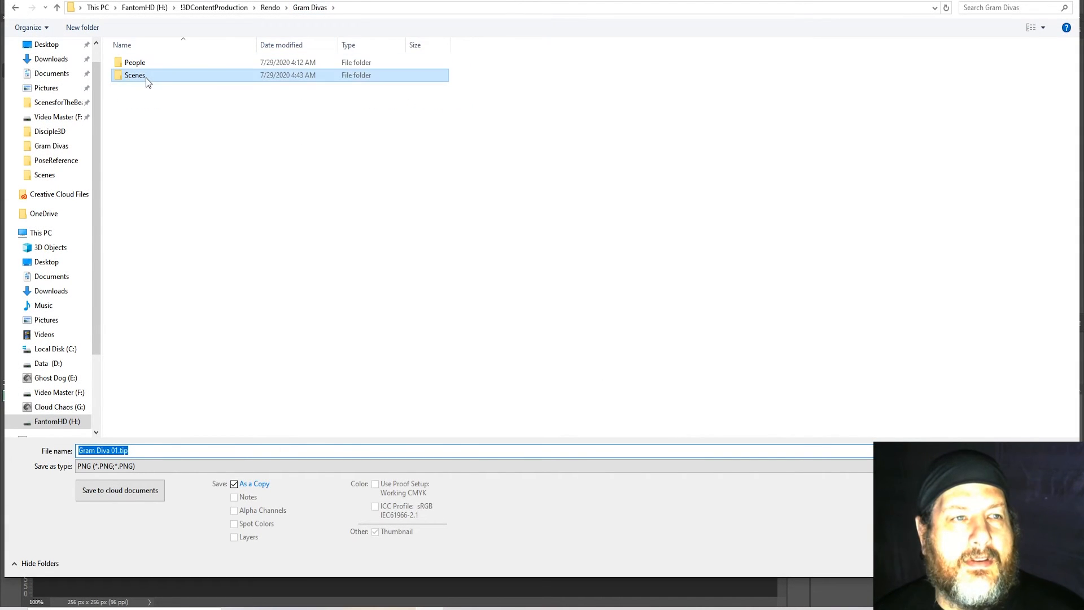
double_click(146, 77)
left_click(139, 66)
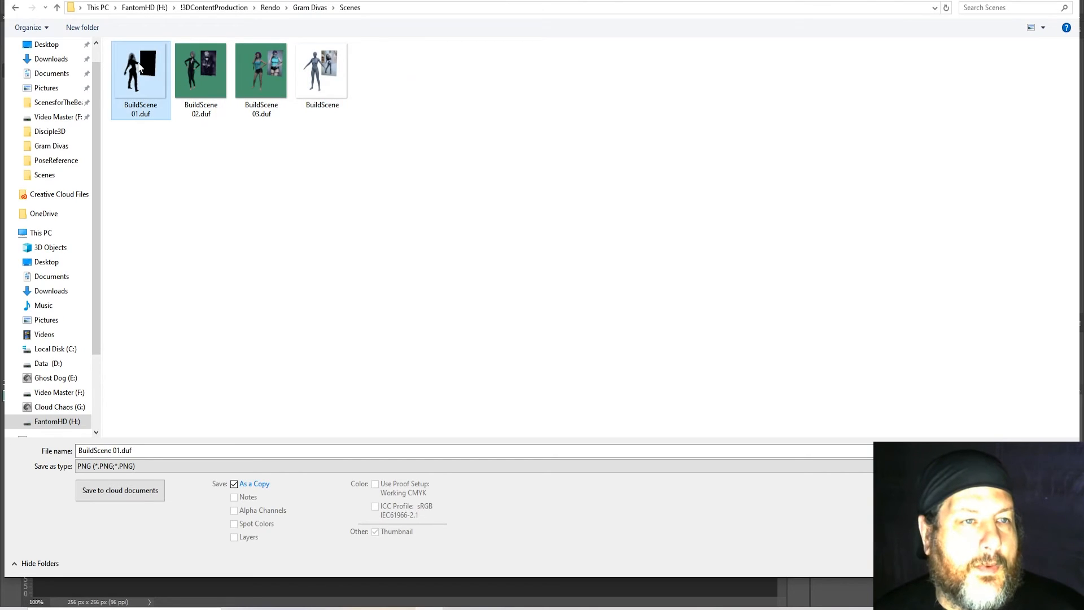
key("Return")
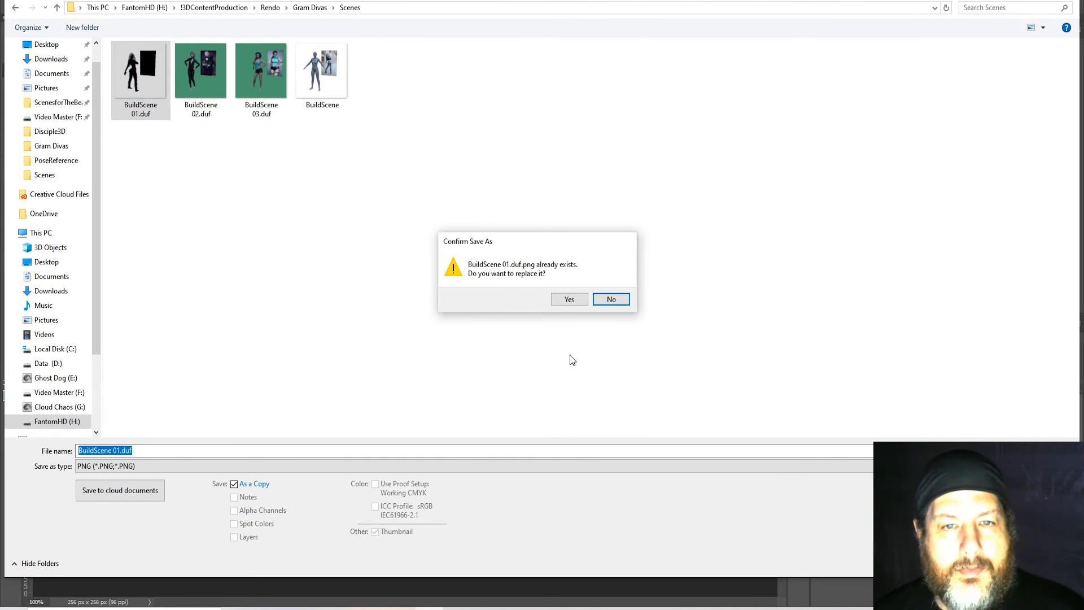
left_click(574, 303)
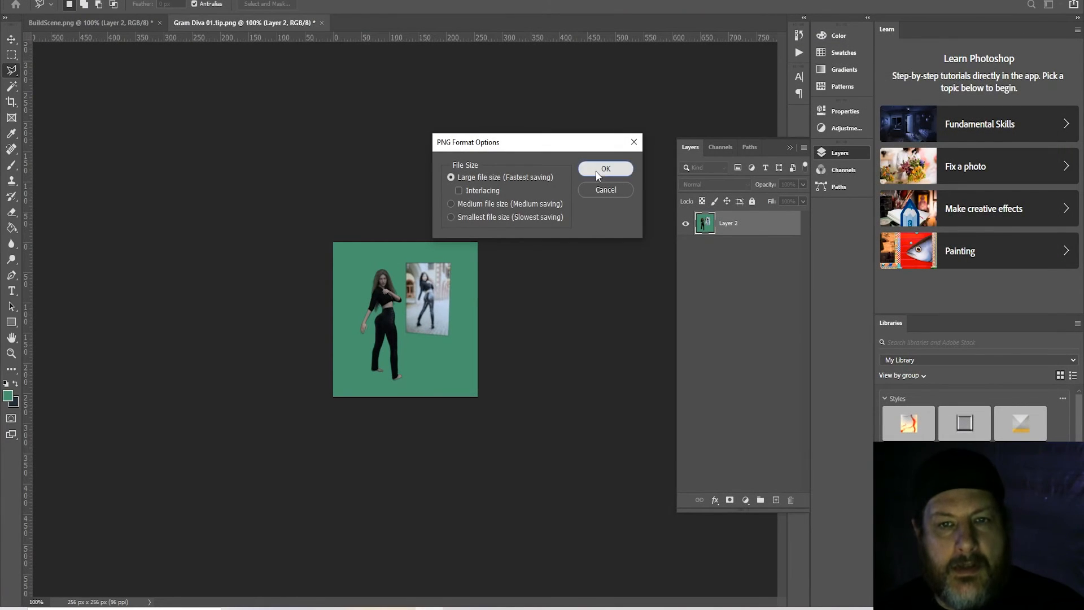
left_click(618, 168)
Switch to DAZ Studio and check the thumbnails in the Scenes folder, then in the Gram Divas pose folder
mouse_move(539, 608)
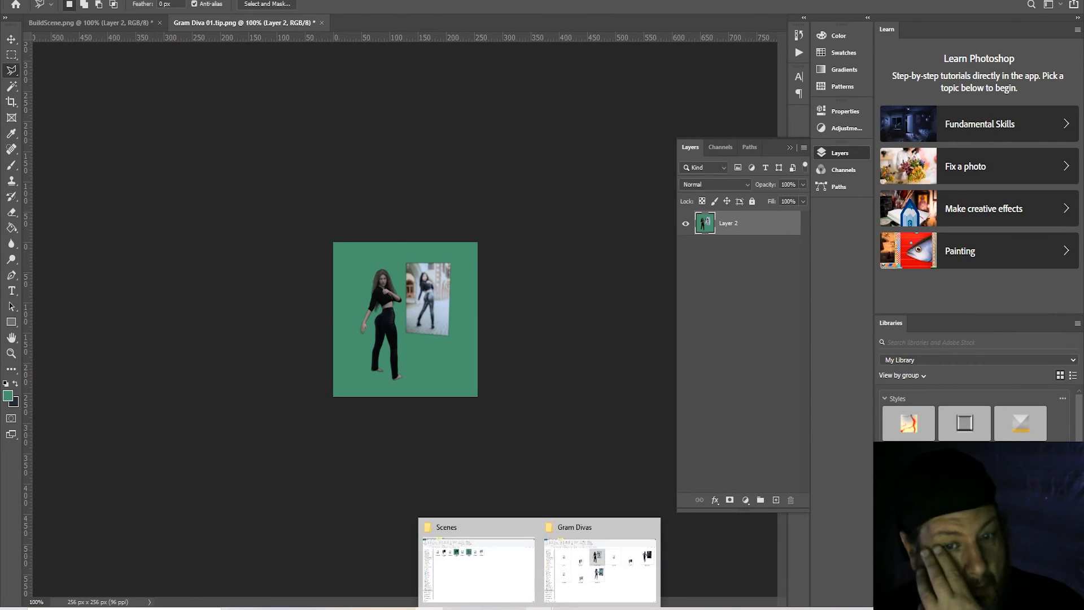
left_click(466, 606)
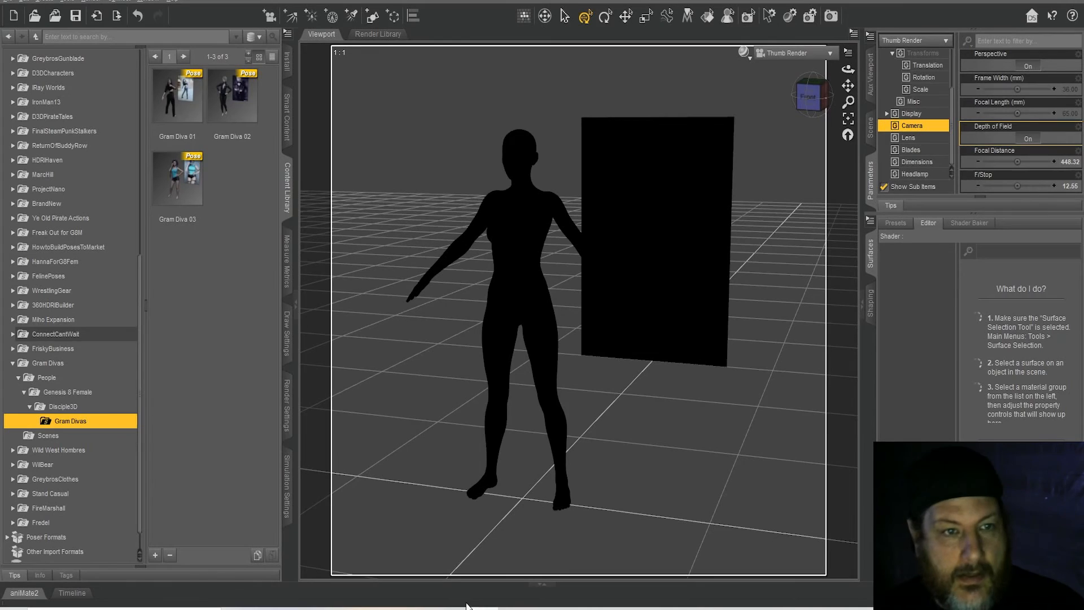
right_click(248, 313)
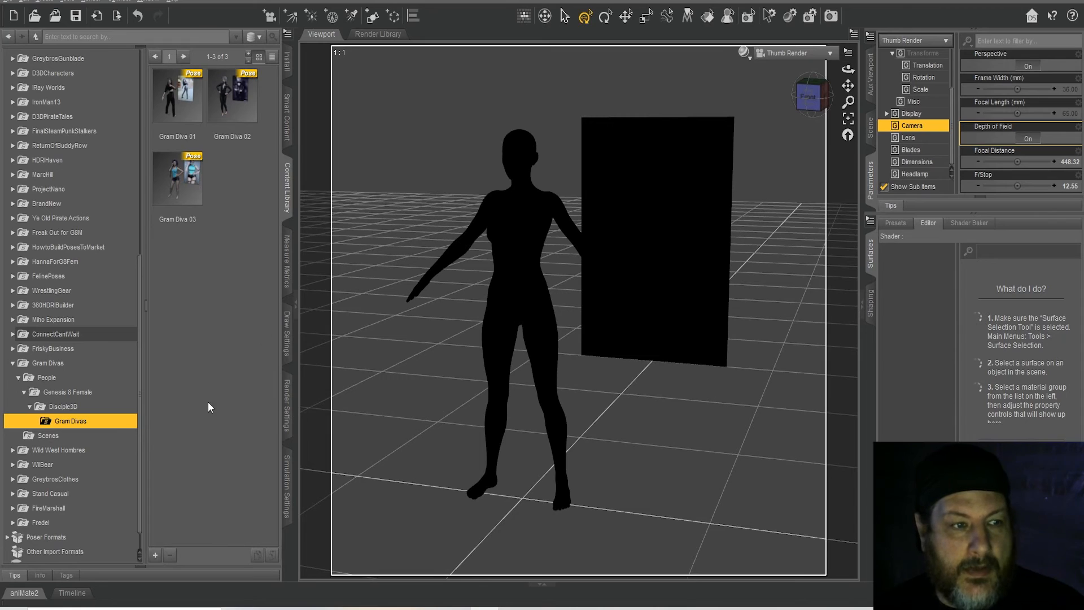
left_click(40, 436)
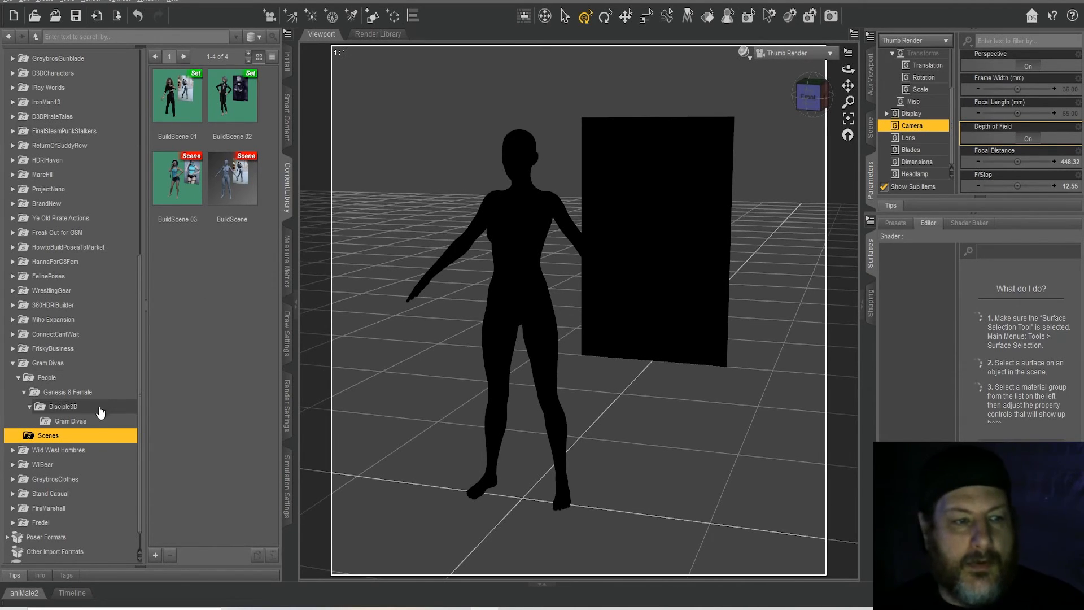
left_click(73, 421)
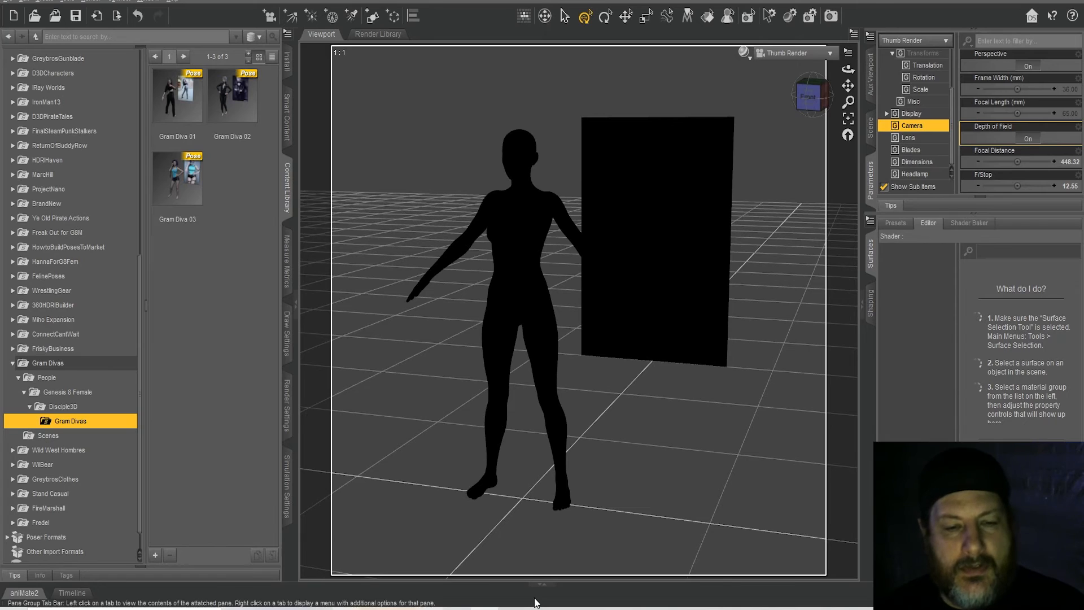
Look at the Office break reference photo page on DeviantArt in the browser and return to DAZ Studio
left_click(290, 608)
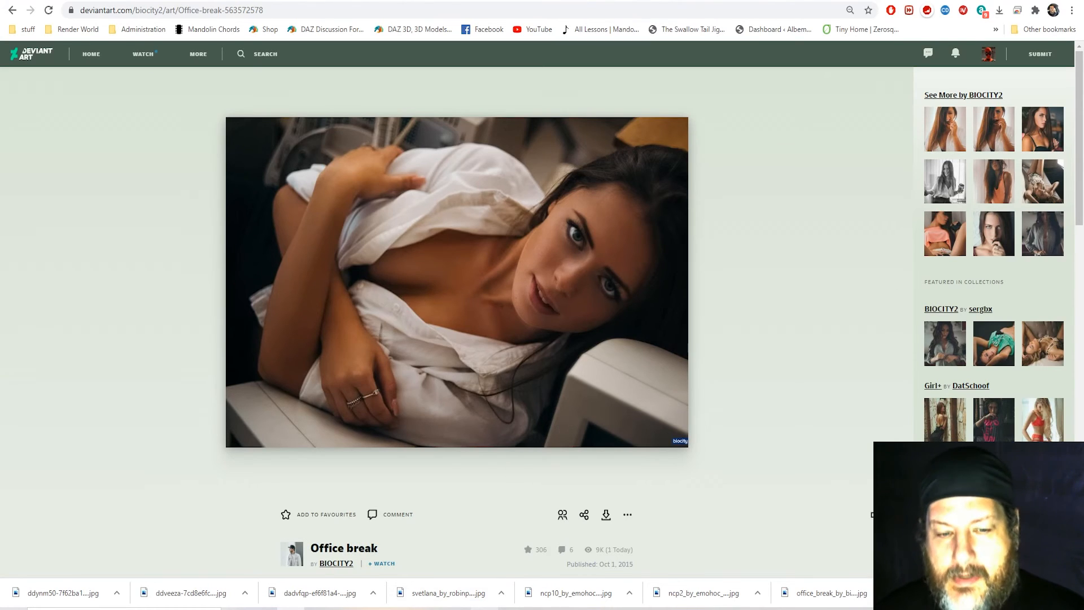
mouse_move(485, 609)
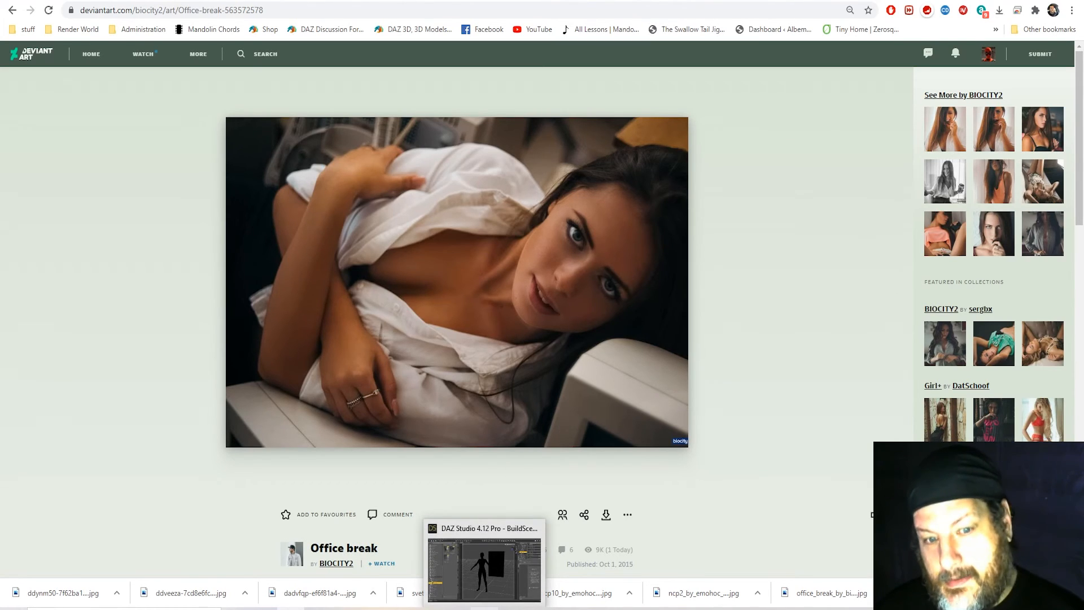
left_click(485, 608)
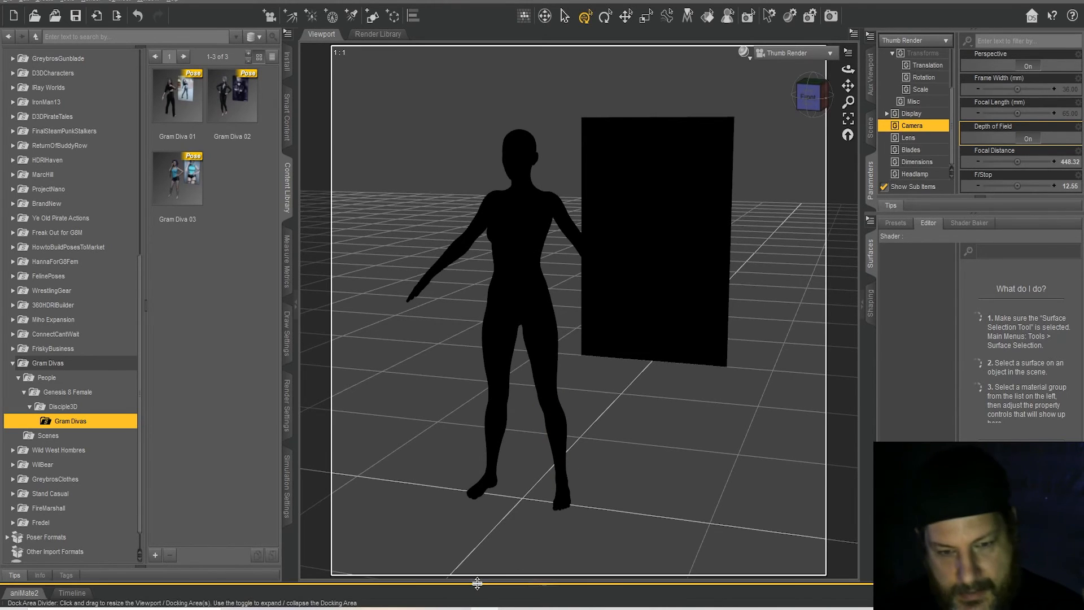
Switch the viewport to Perspective View, orbit to face the figure and reference plane, and hide the Thumb Render camera
left_click(808, 53)
left_click(808, 57)
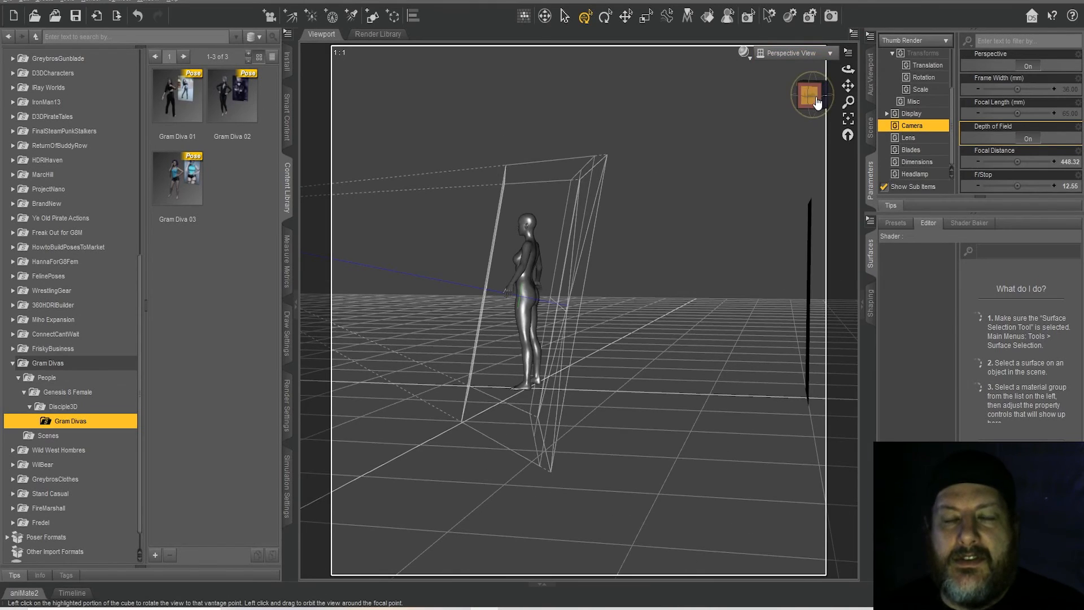
left_click_drag(817, 101, 880, 127)
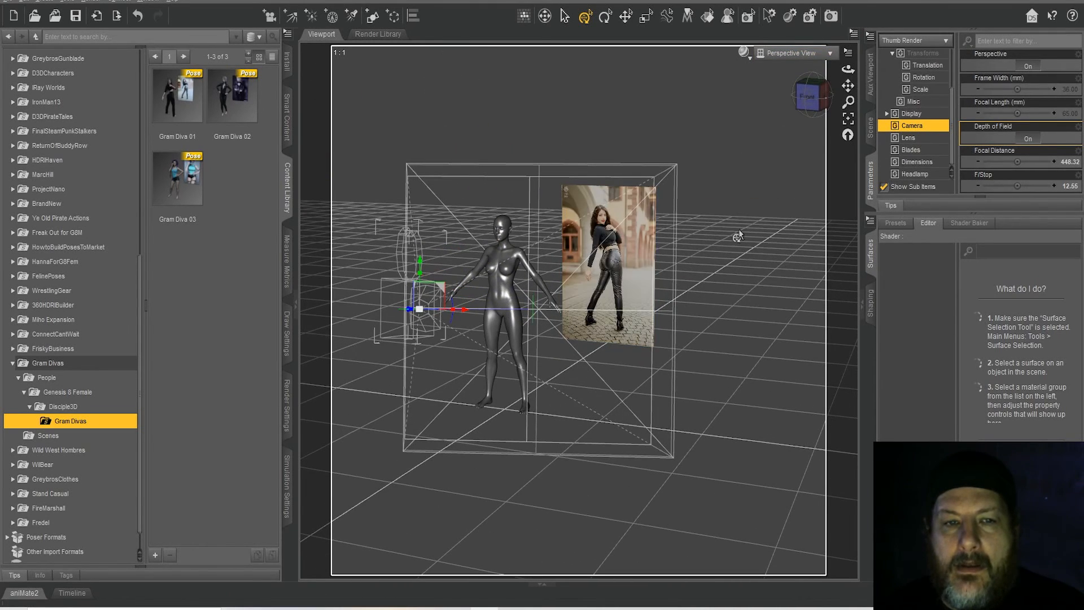
left_click(871, 129)
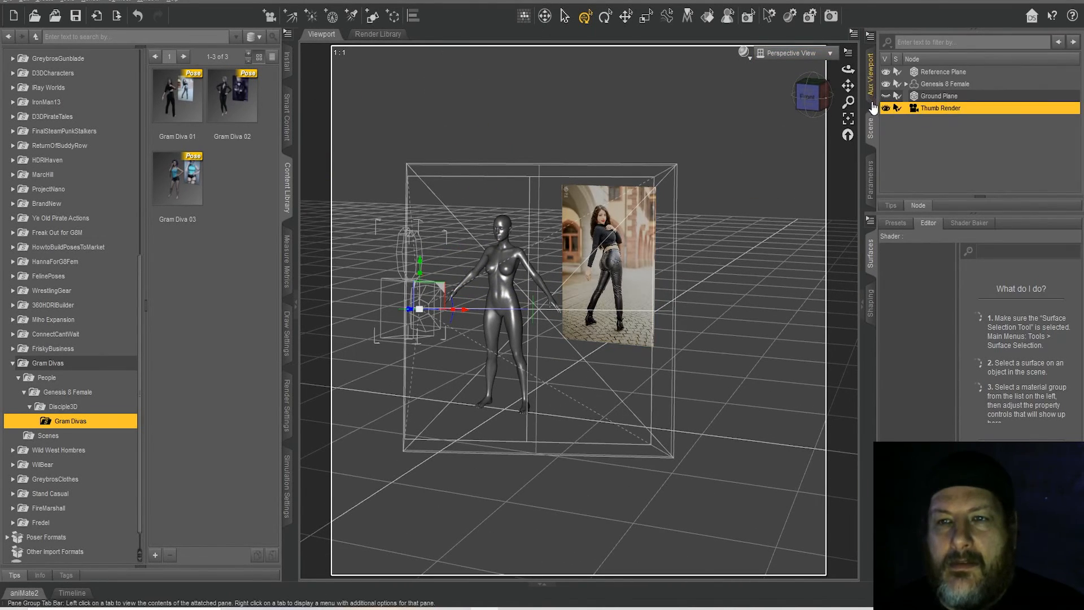
left_click(886, 108)
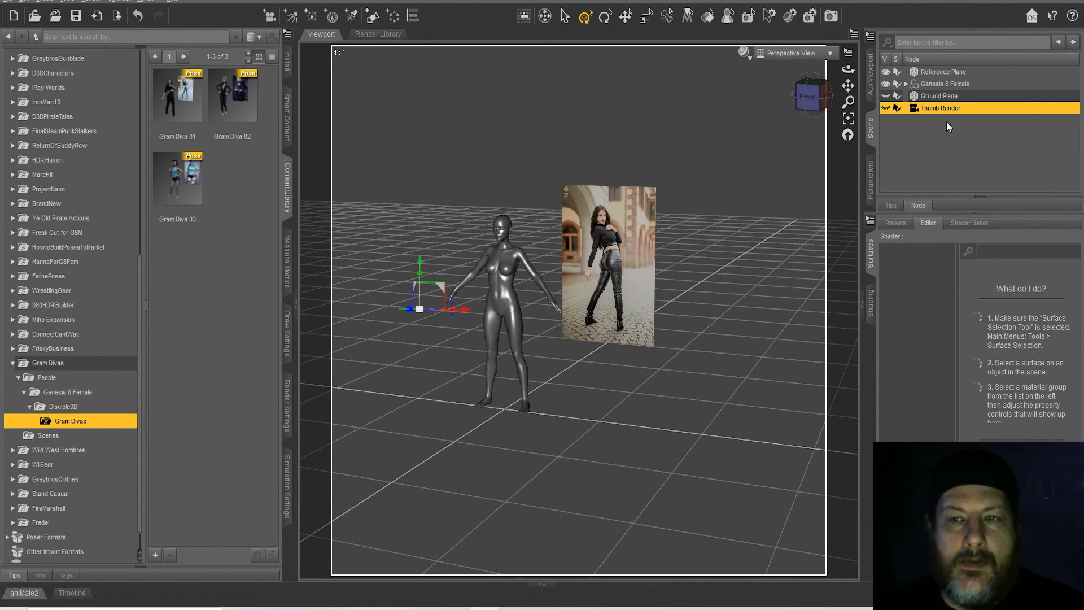
Browse for a new Base Color image for the Reference Plane surface, showing the PoseReference files as extra large icons
left_click(620, 232)
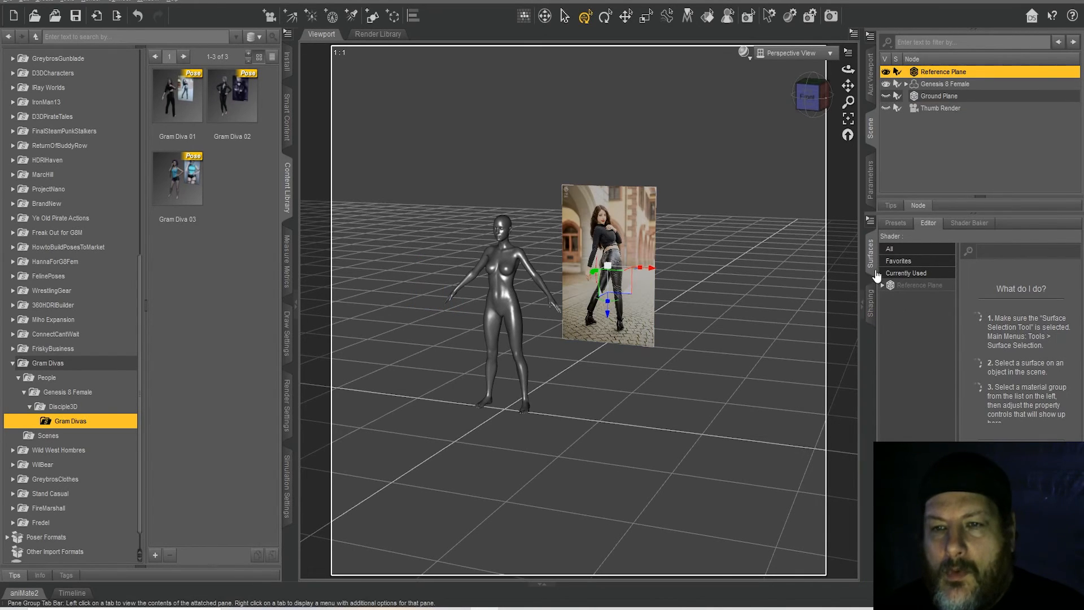
left_click(889, 285)
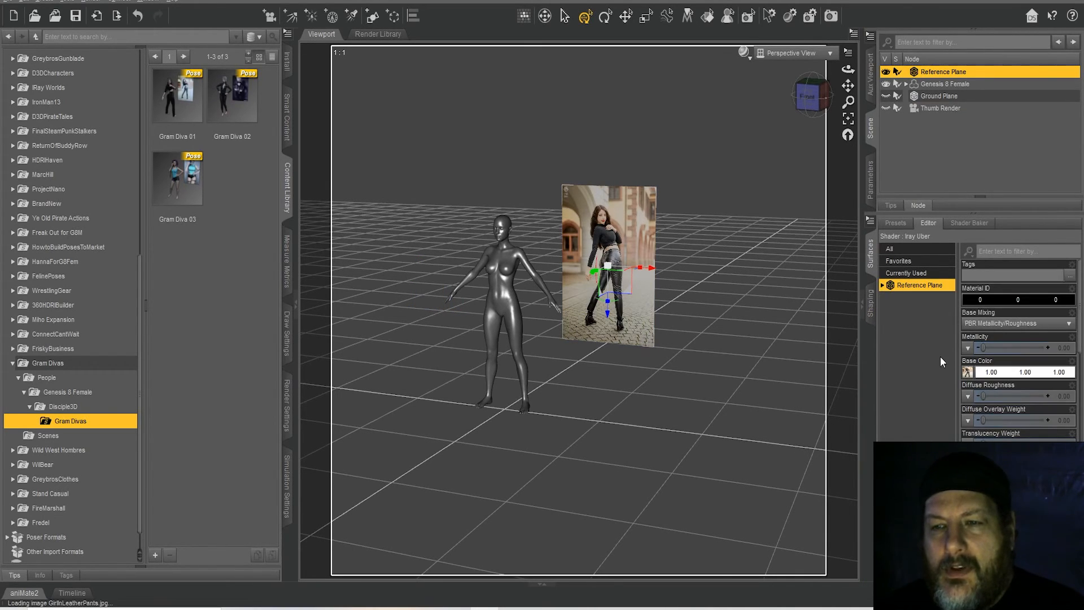
left_click(967, 373)
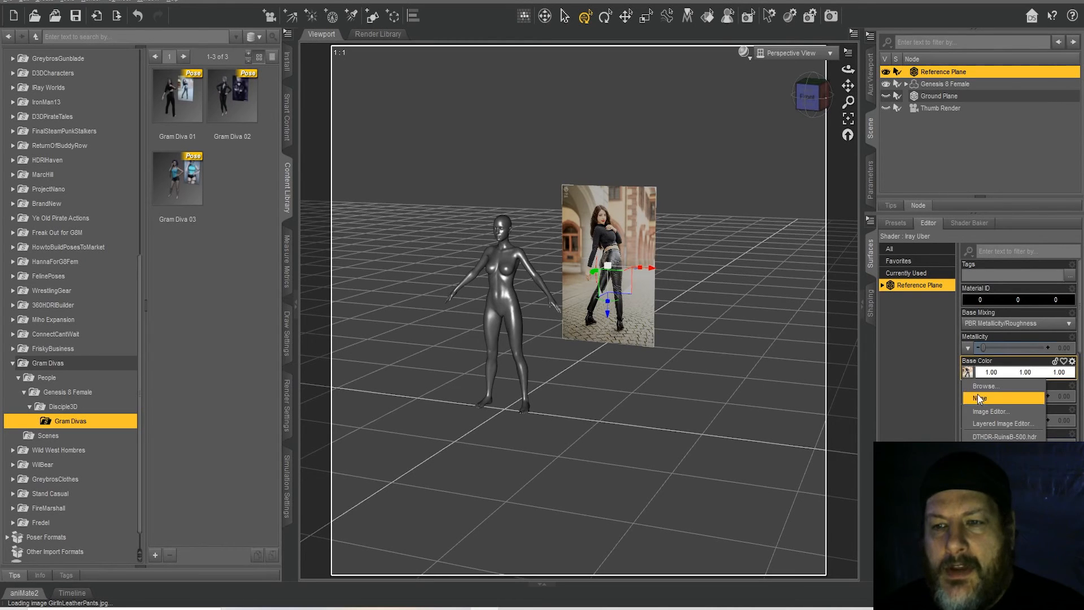
left_click(976, 388)
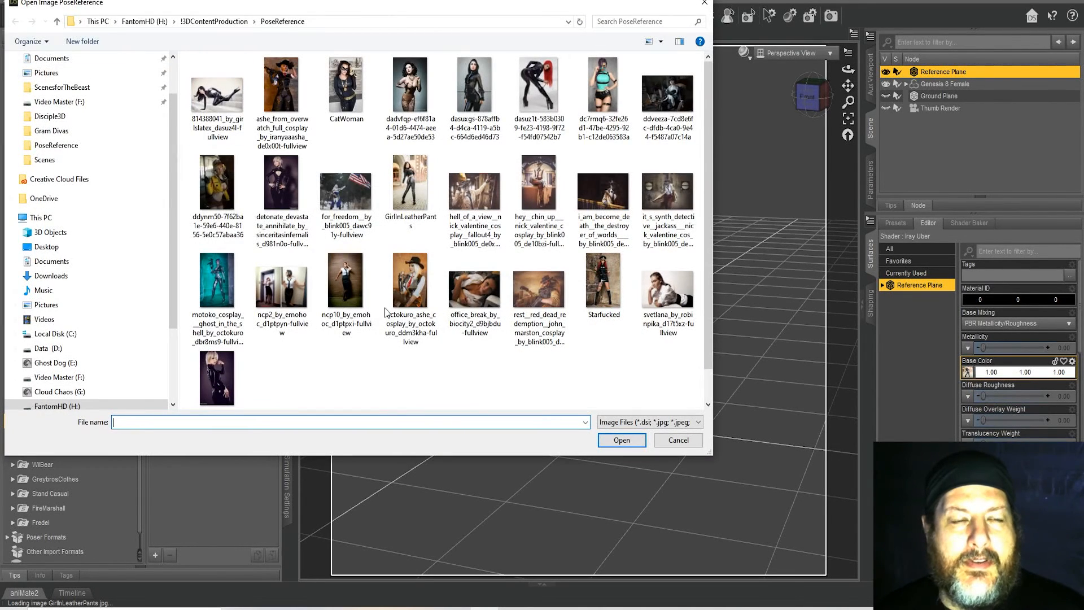
right_click(418, 371)
mouse_move(455, 384)
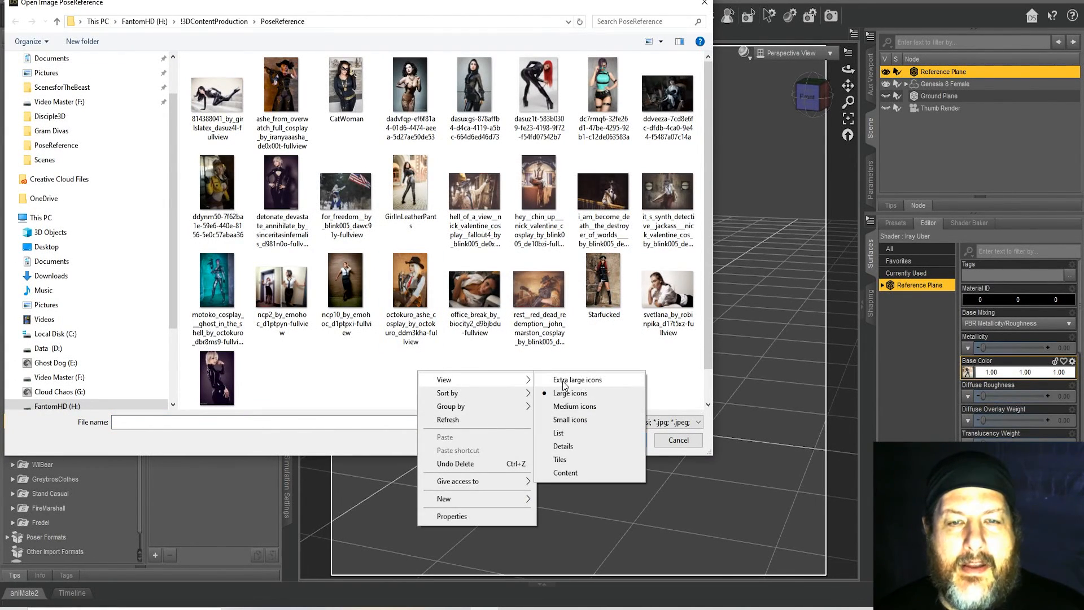
left_click(565, 383)
Load the PoseReference photo of the woman in a white shirt lying propped on her elbows as the Reference Plane's Base Color image
scroll(491, 168, "down", 1)
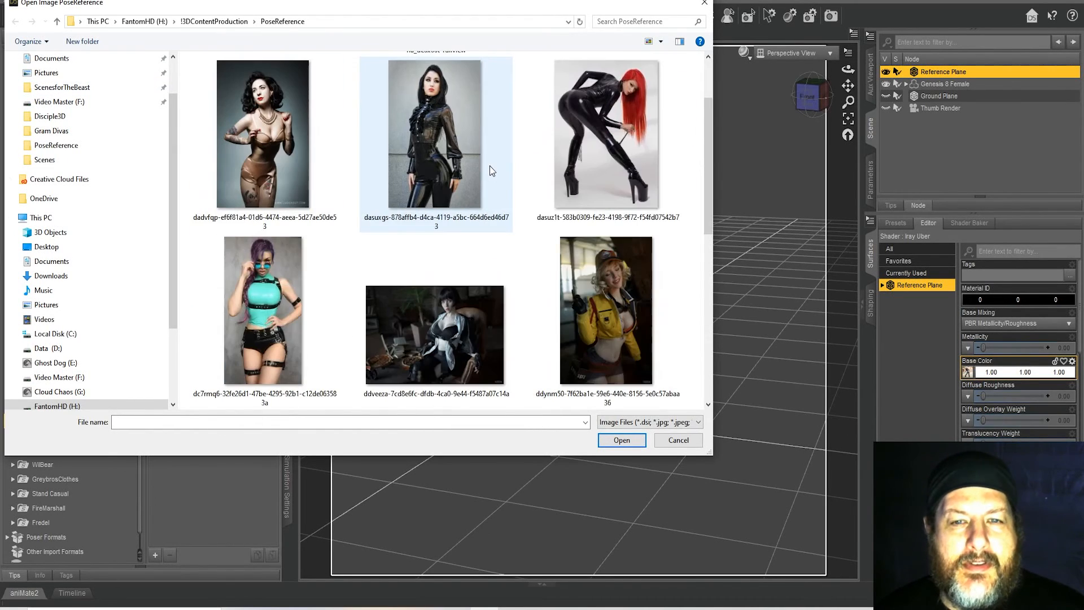
scroll(490, 156, "down", 1)
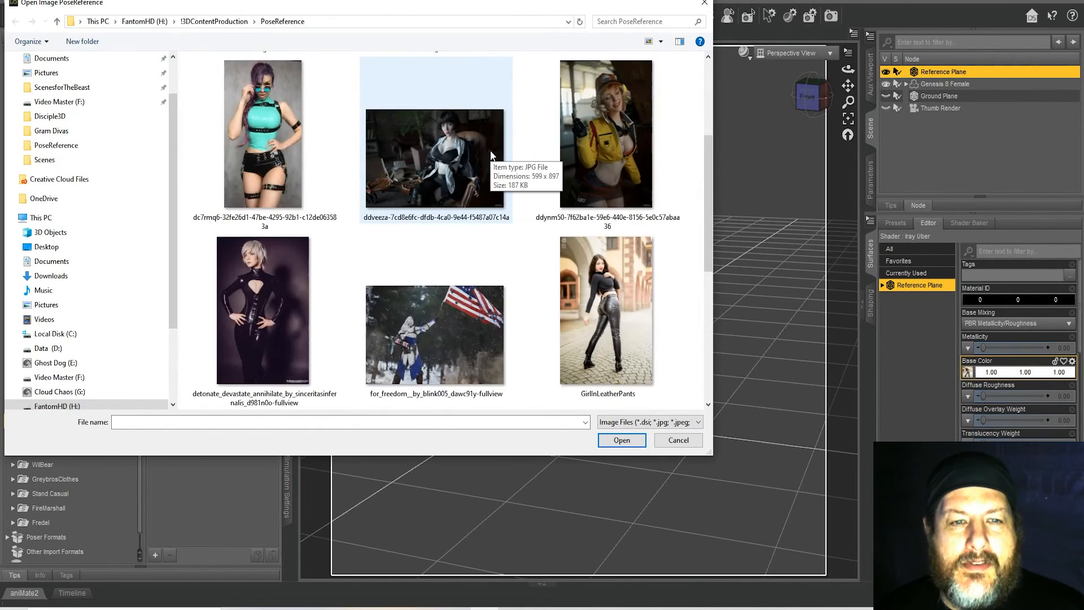
scroll(491, 151, "down", 1)
scroll(492, 148, "down", 2)
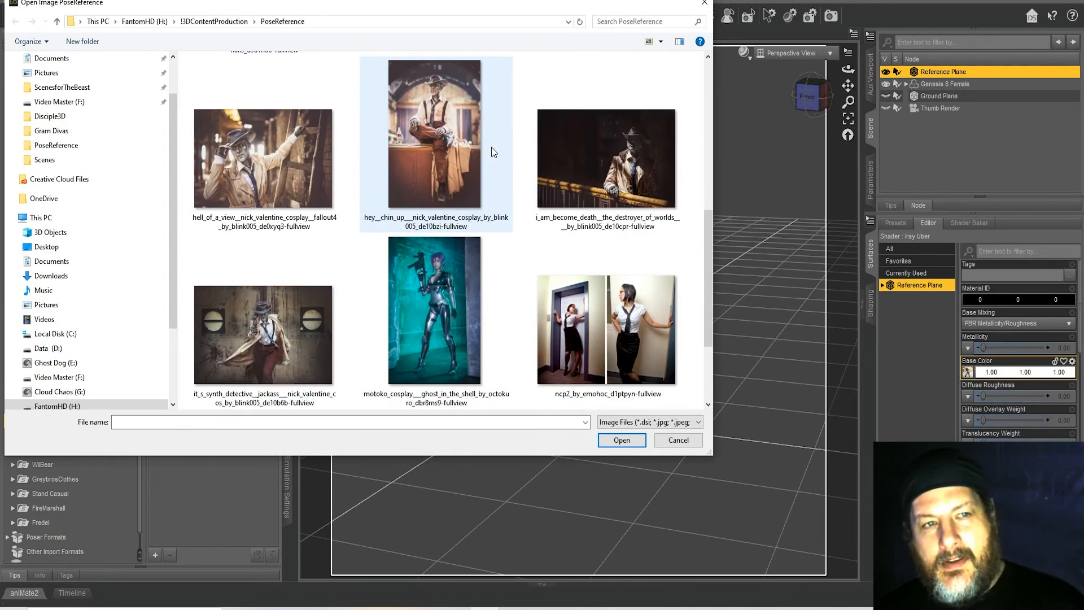
scroll(491, 149, "down", 2)
scroll(491, 149, "up", 1)
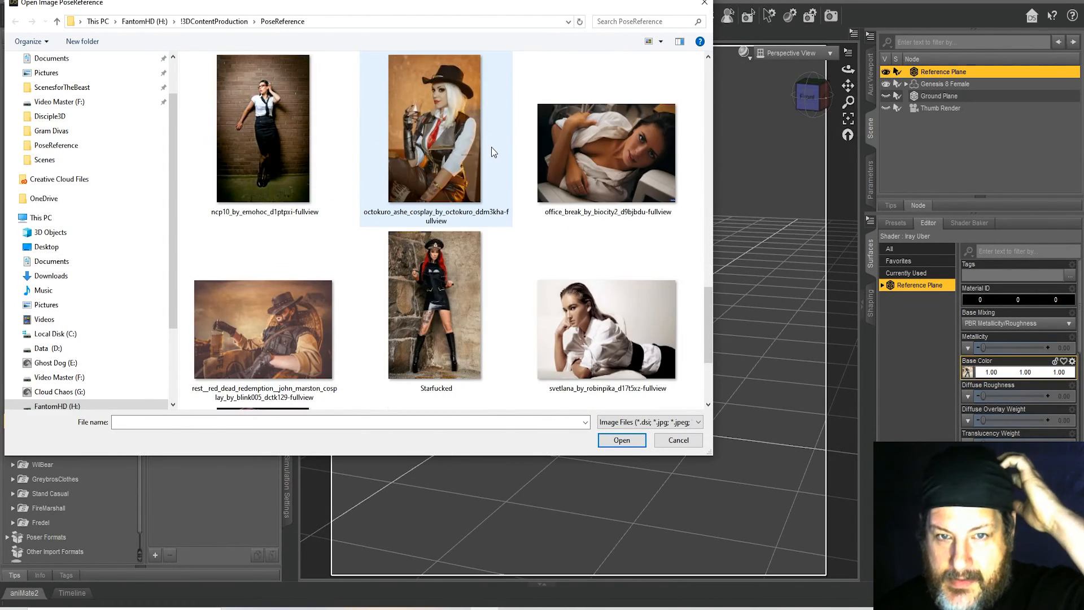
scroll(491, 145, "down", 1)
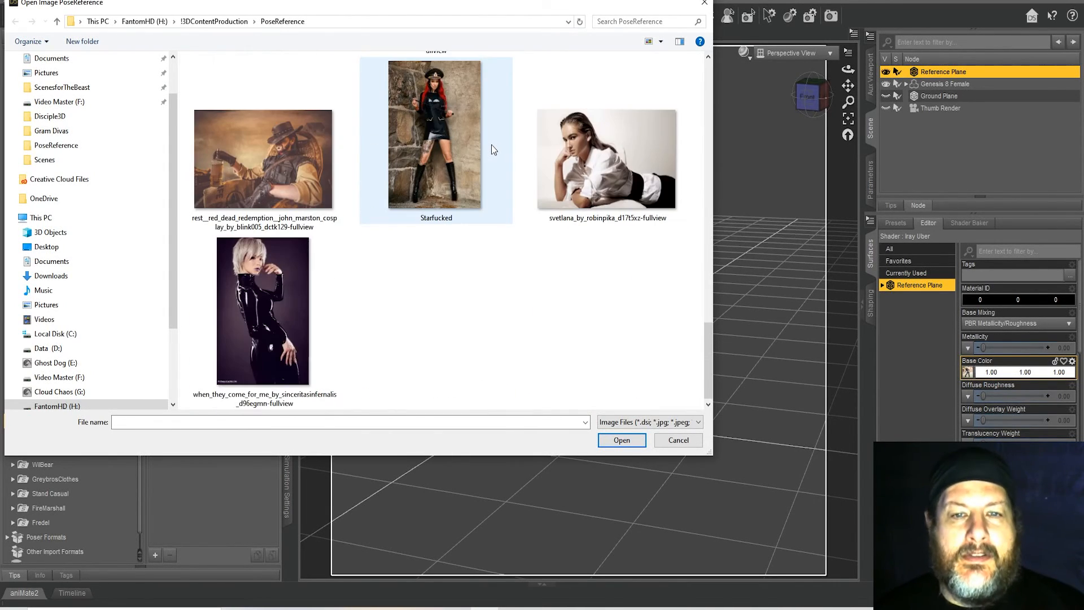
scroll(598, 266, "up", 2)
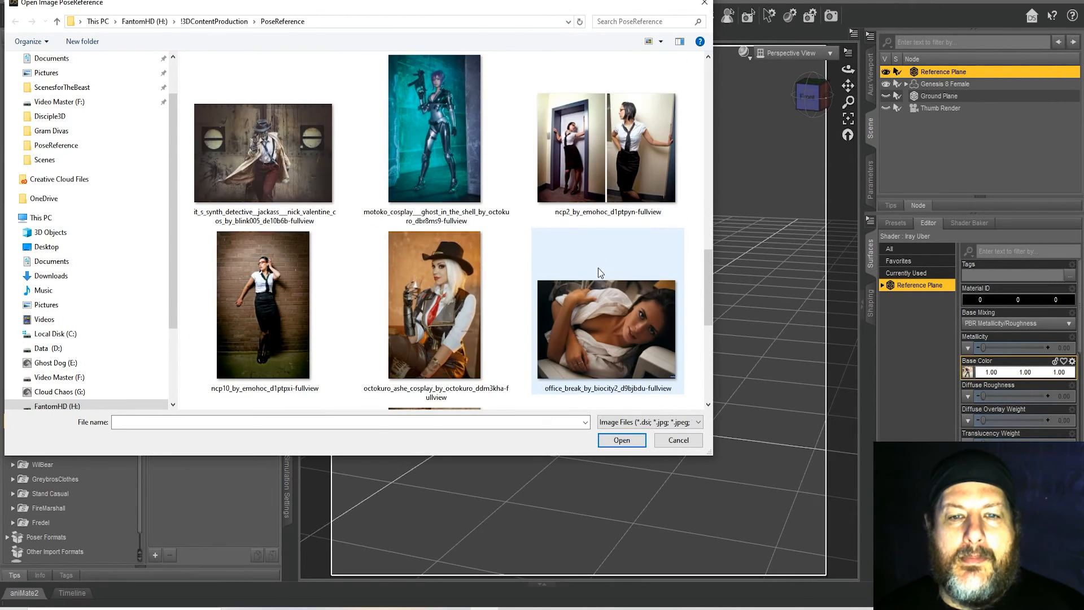
scroll(618, 320, "down", 3)
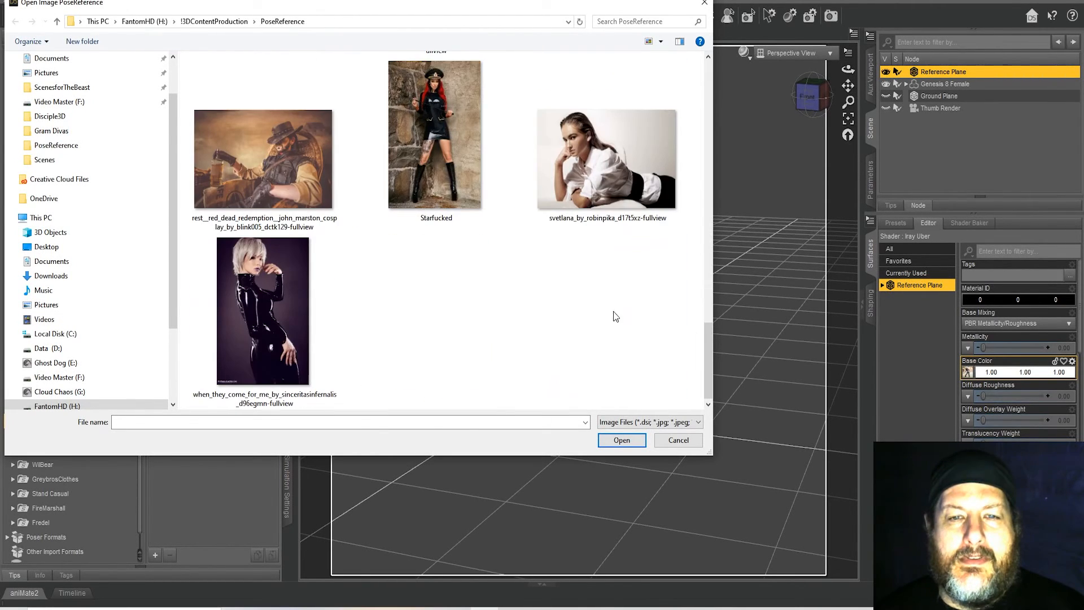
left_click(603, 171)
left_click(621, 440)
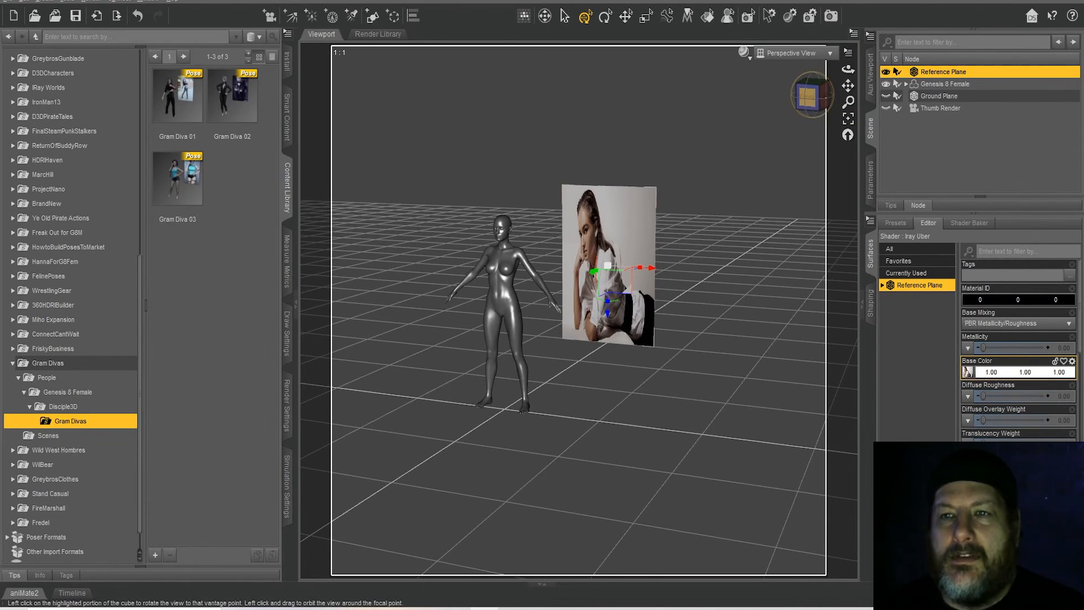
Widen the Reference Plane by setting its X Scale to 126.7% so the photo regains its landscape proportions
left_click(814, 102)
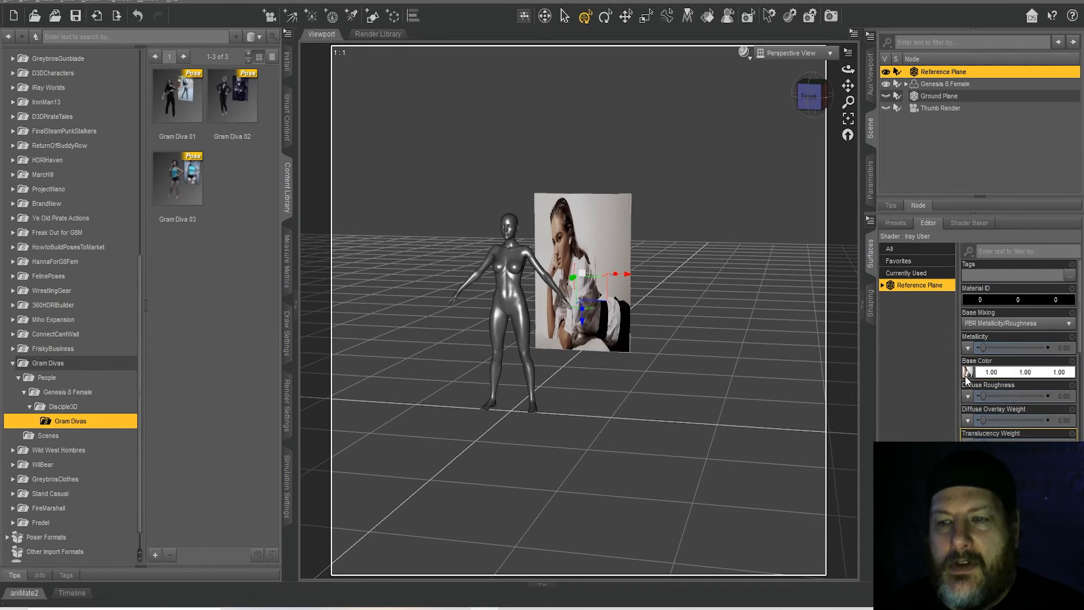
left_click(926, 72)
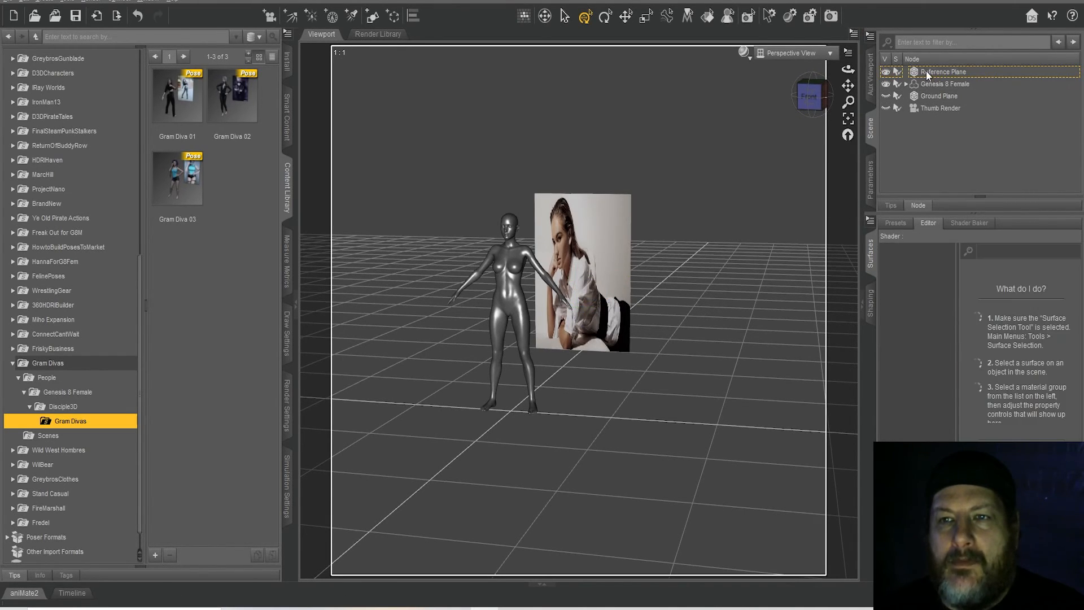
left_click(870, 180)
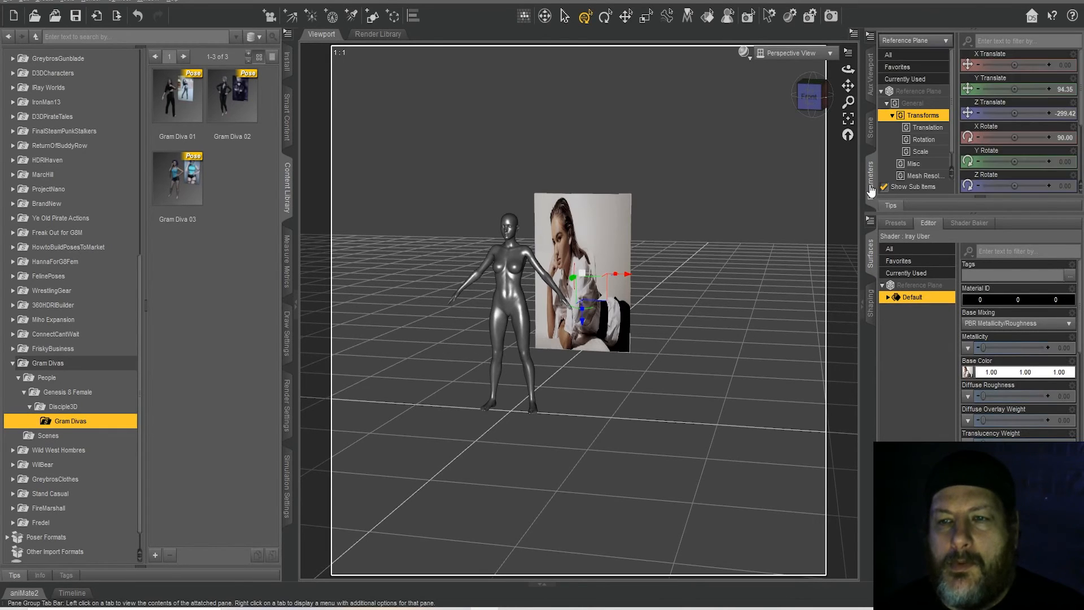
scroll(1001, 175, "down", 3)
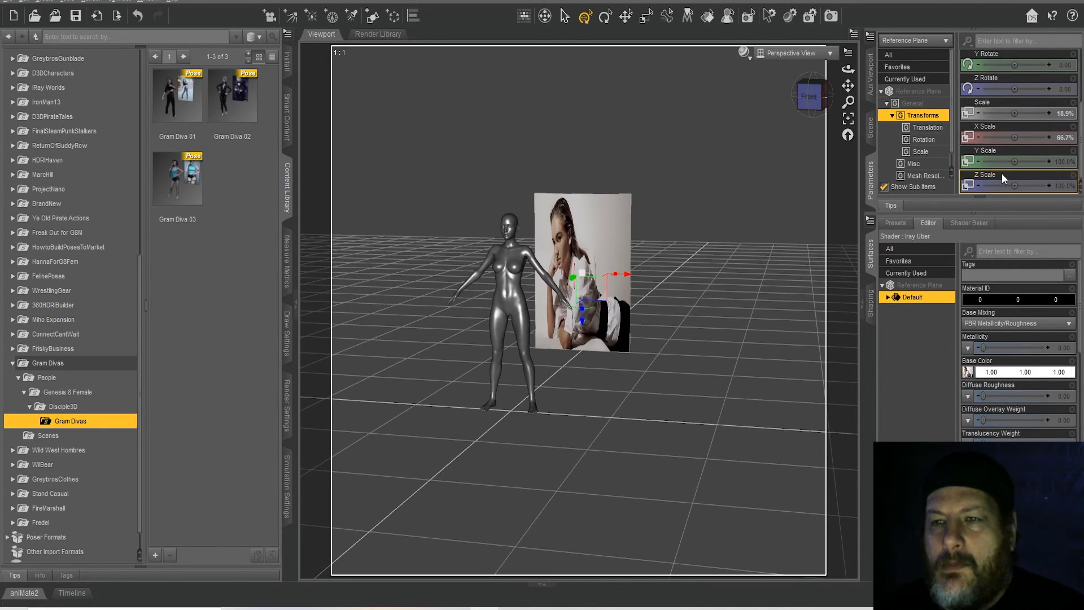
left_click_drag(1013, 140, 1032, 139)
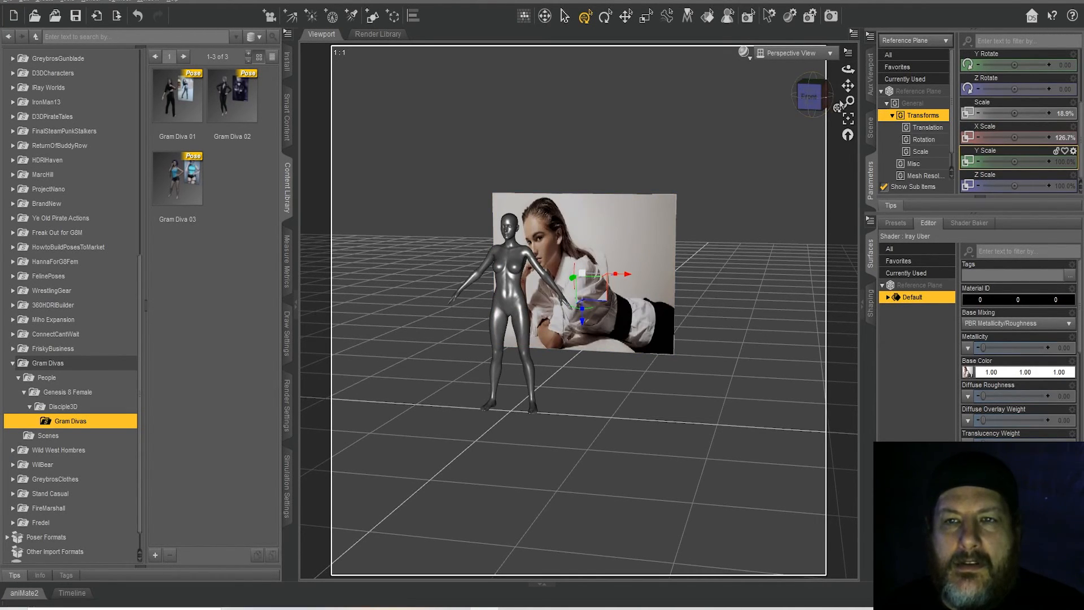
Create a cube primitive at the world center with Y Positive as its primary axis
left_click_drag(848, 102, 857, 86)
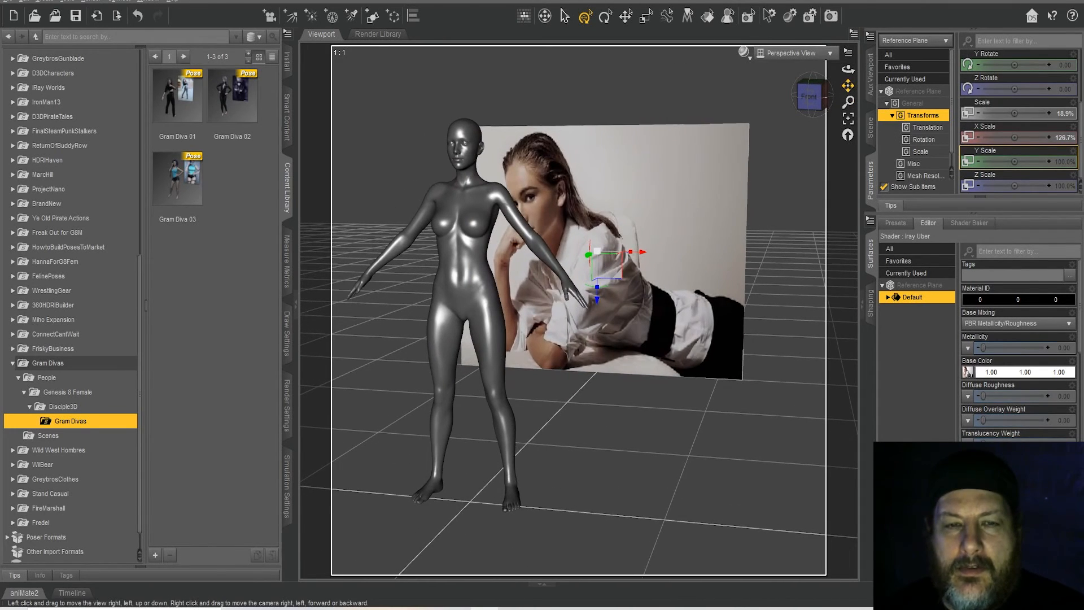
left_click(810, 101)
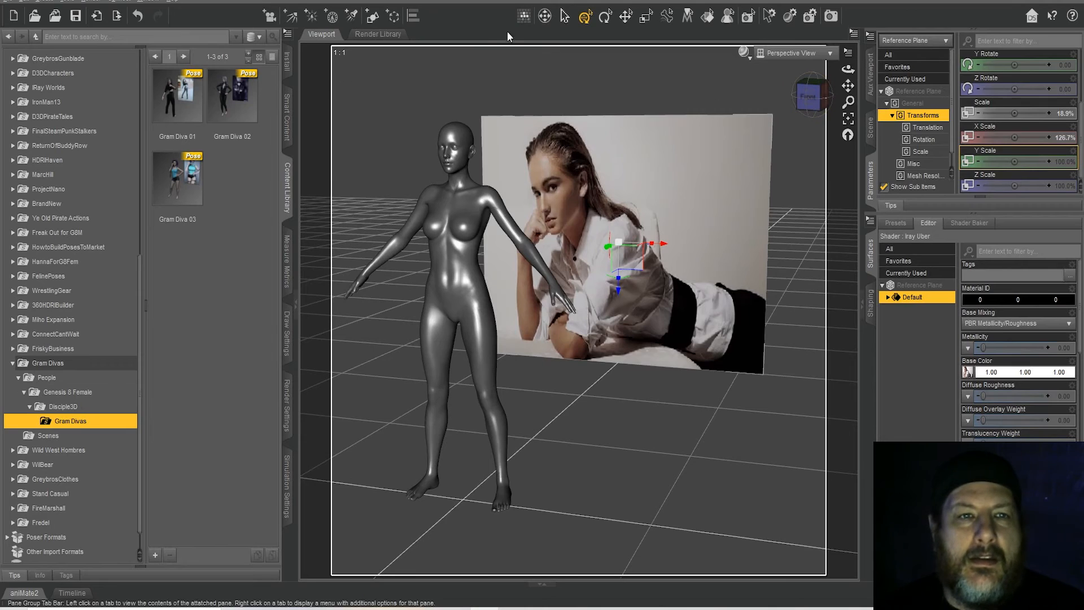
left_click(373, 18)
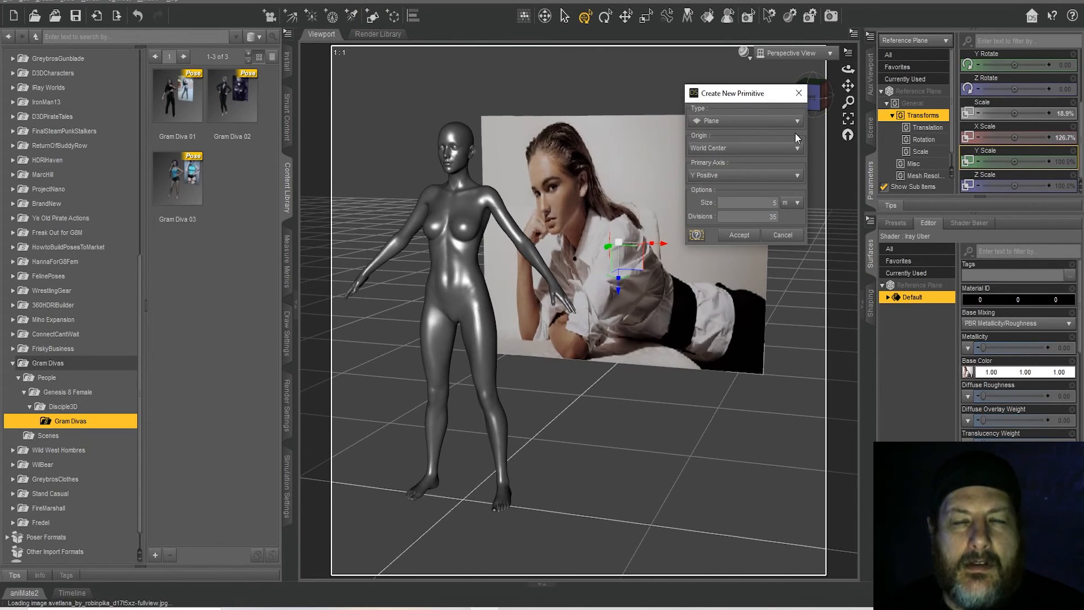
left_click(757, 121)
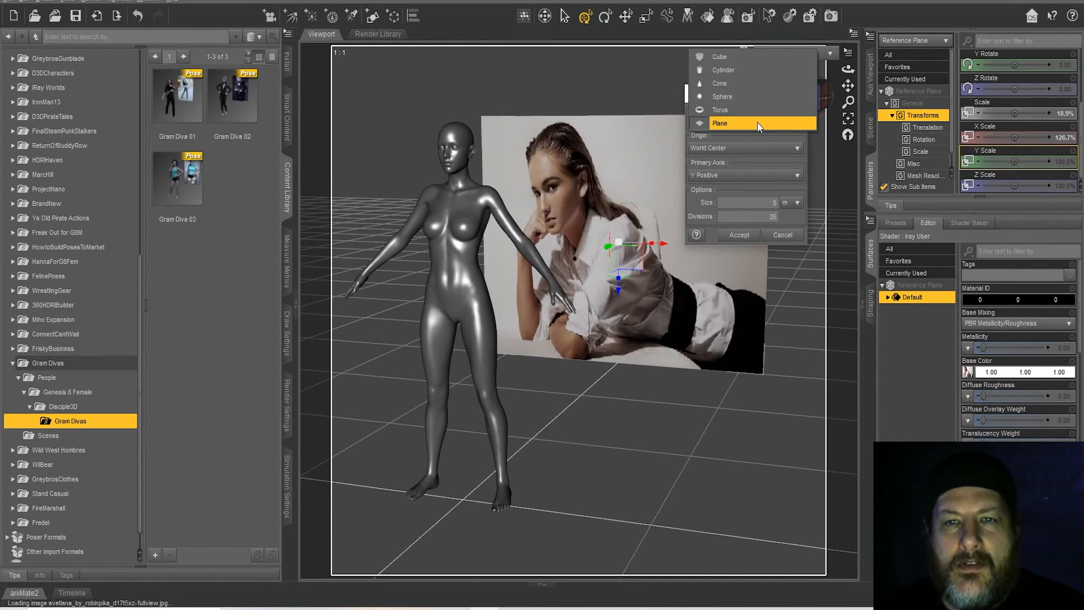
left_click(731, 57)
left_click(739, 235)
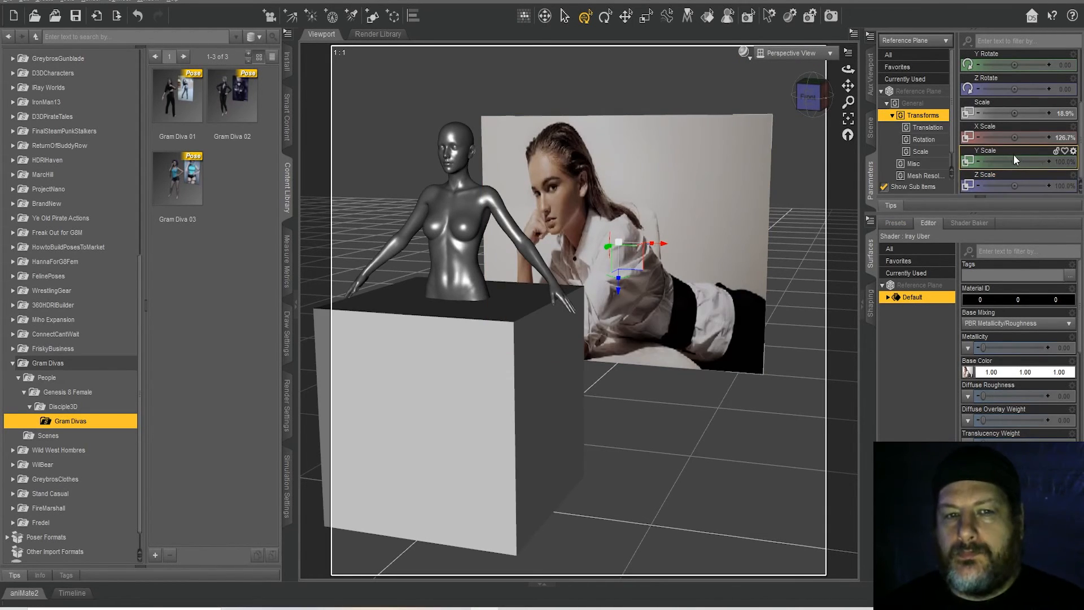
Scale the cube down to about 55% and move it along the X axis to stand beside the figure
left_click(870, 128)
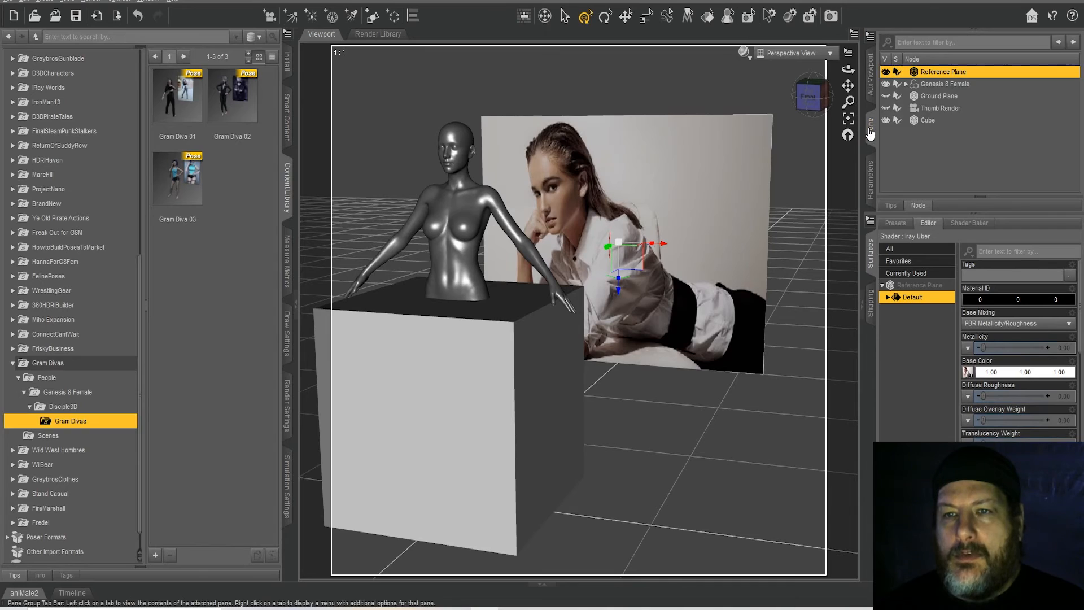
left_click(927, 120)
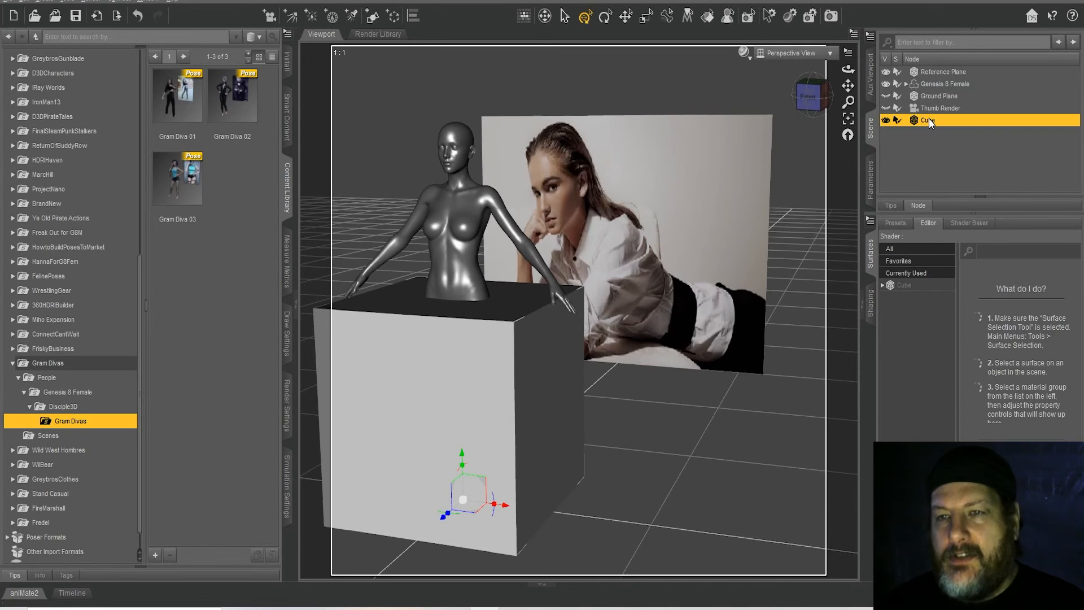
left_click(872, 182)
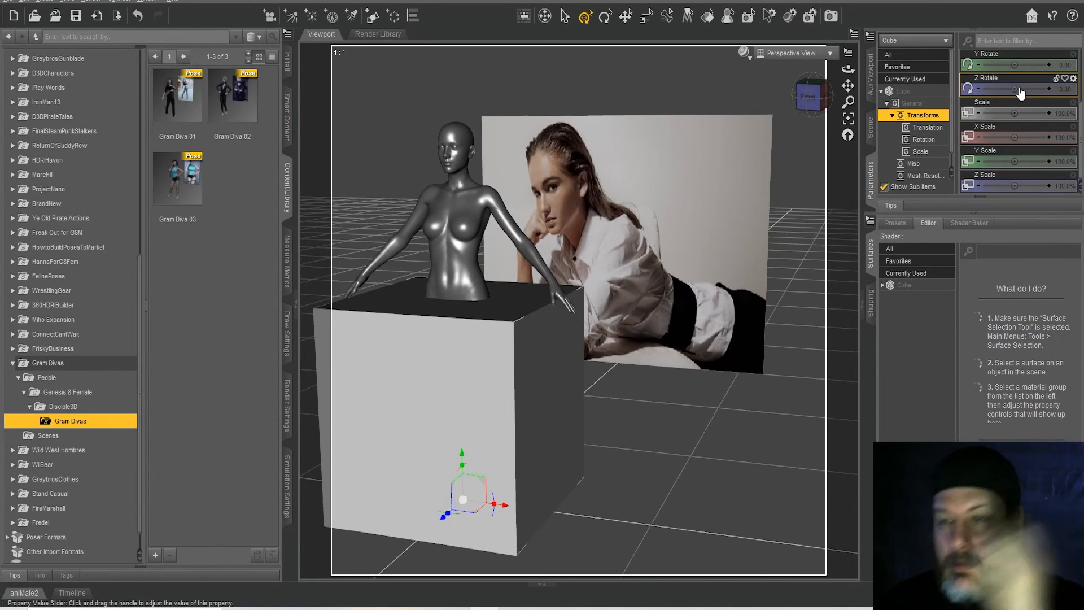
left_click_drag(1014, 113, 998, 114)
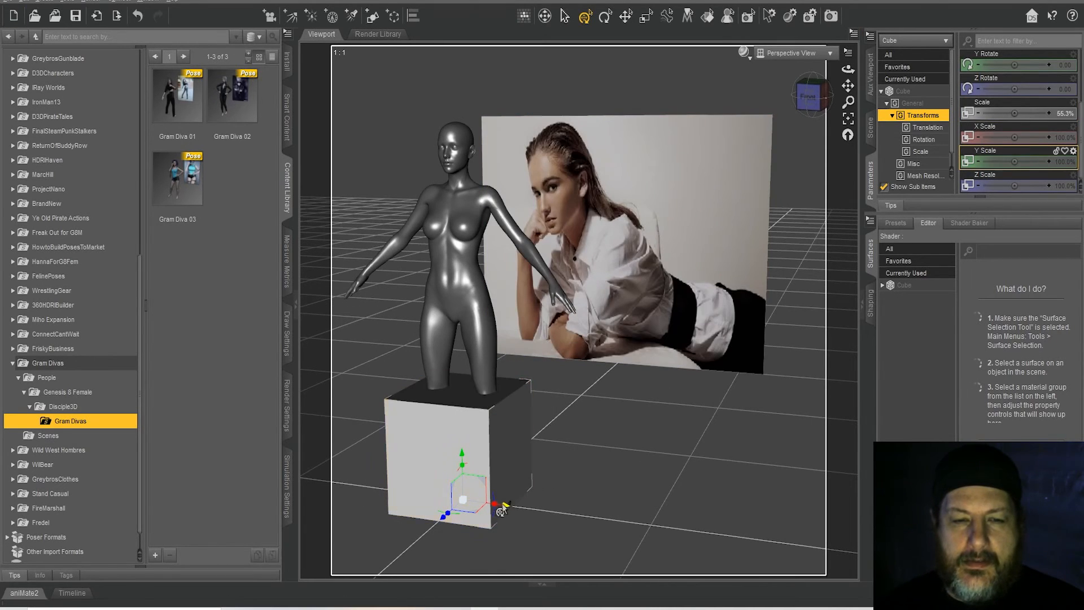
left_click_drag(504, 510, 386, 507)
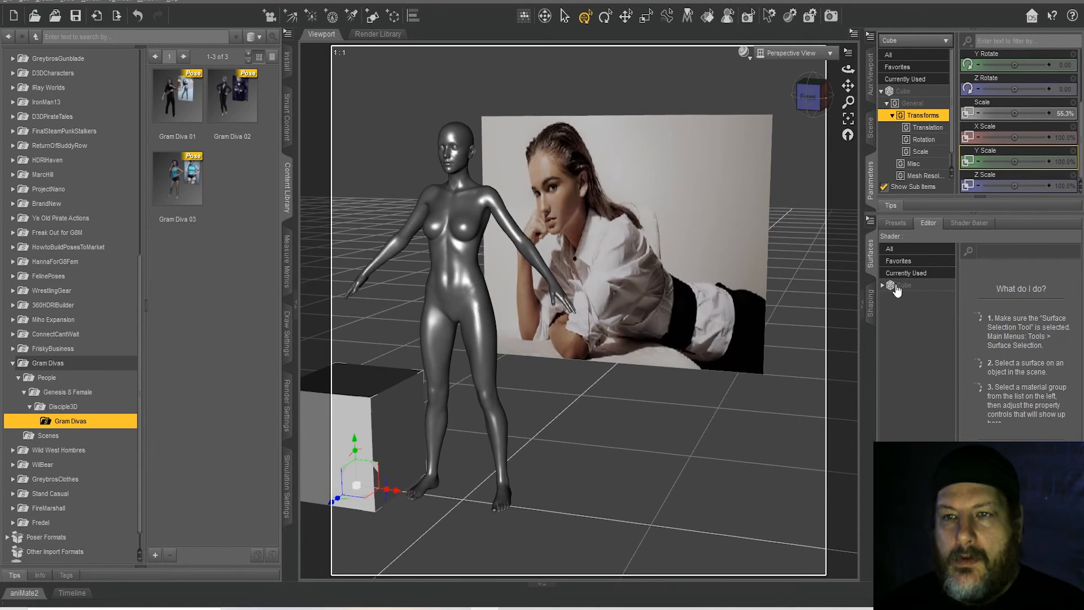
Select the cube's surface, search all products for "clay" and list the shaders of Clay Style Shaders for Iray
left_click(870, 128)
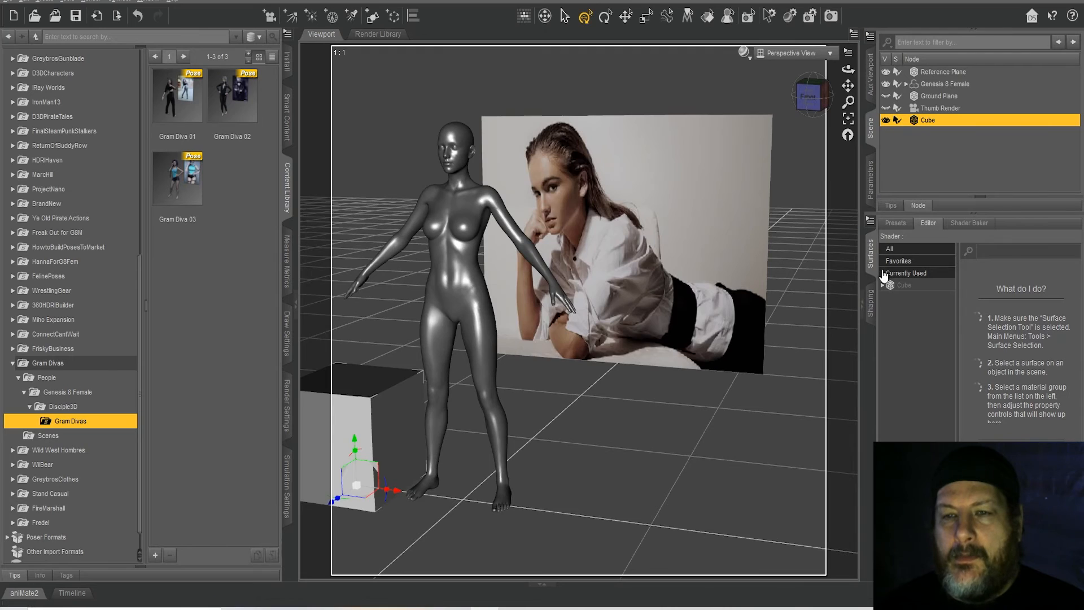
left_click(906, 288)
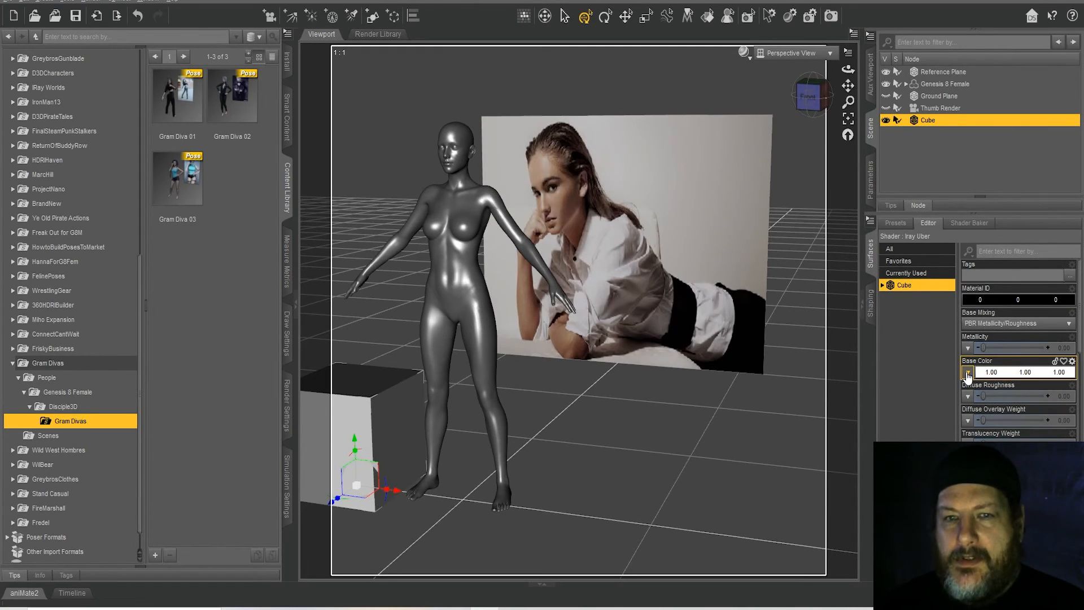
left_click(287, 116)
left_click(10, 53)
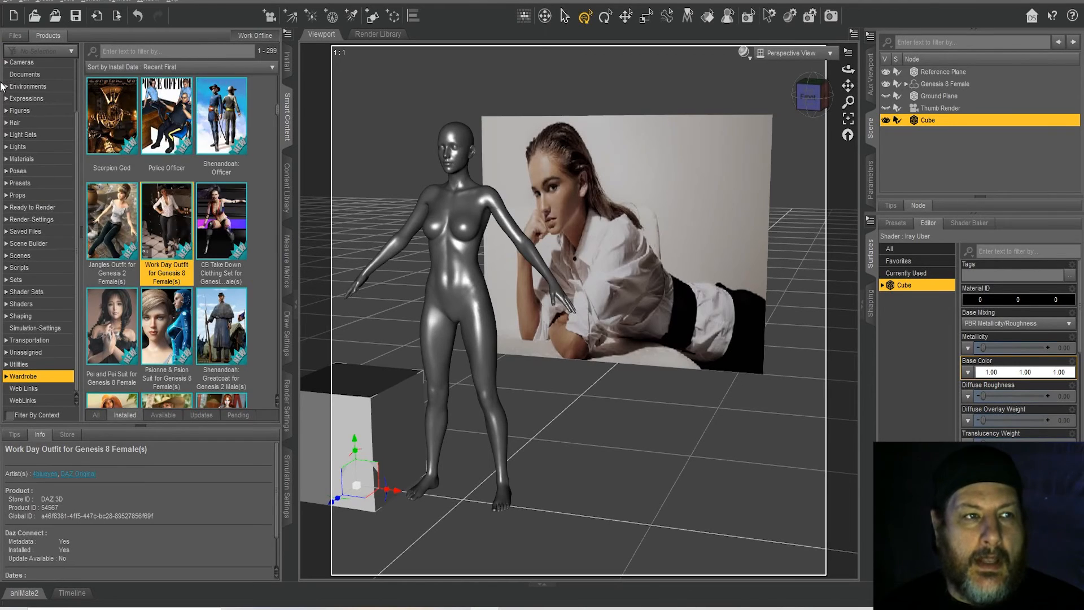
scroll(76, 79, "up", 3)
left_click(41, 65)
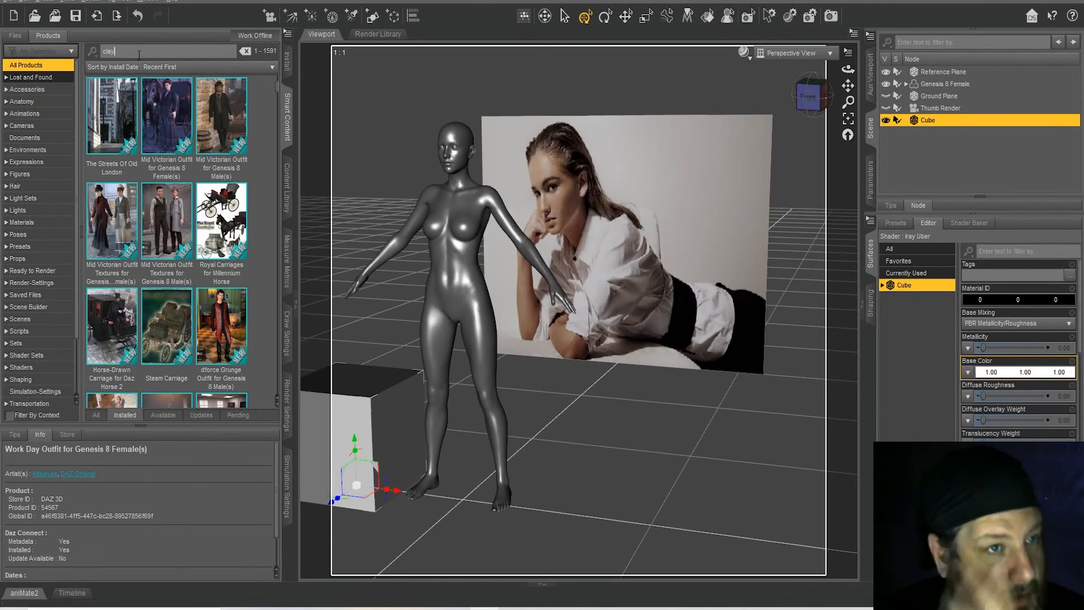
left_click(125, 113)
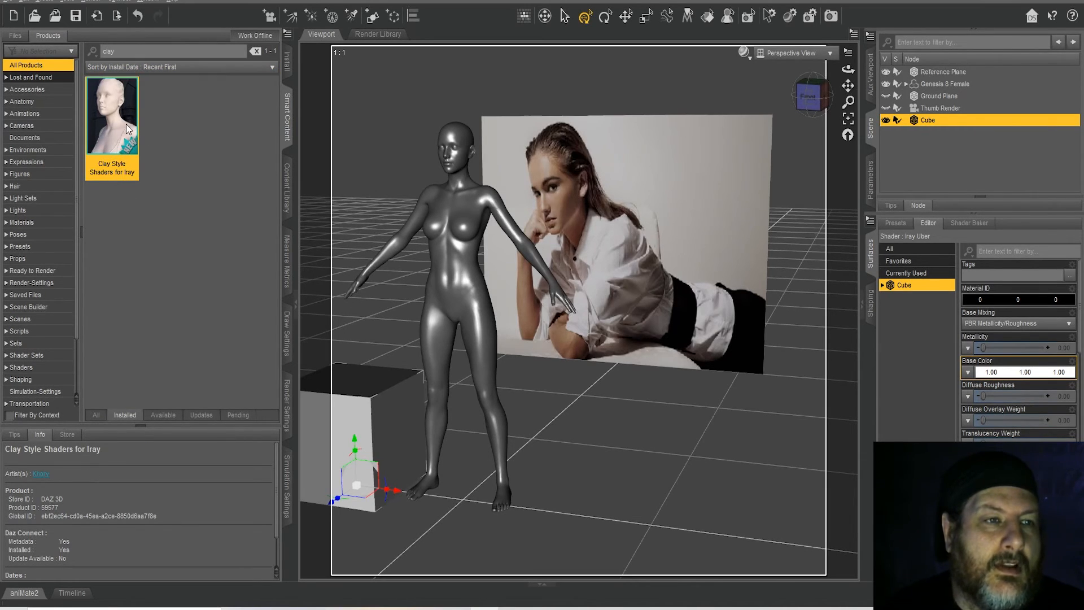
double_click(120, 129)
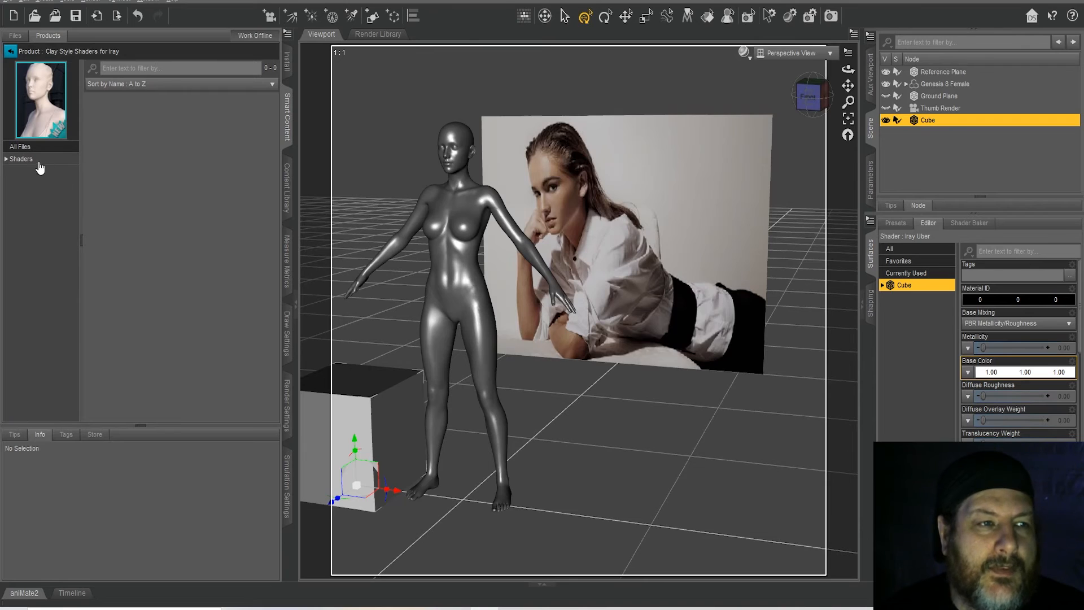
left_click(6, 159)
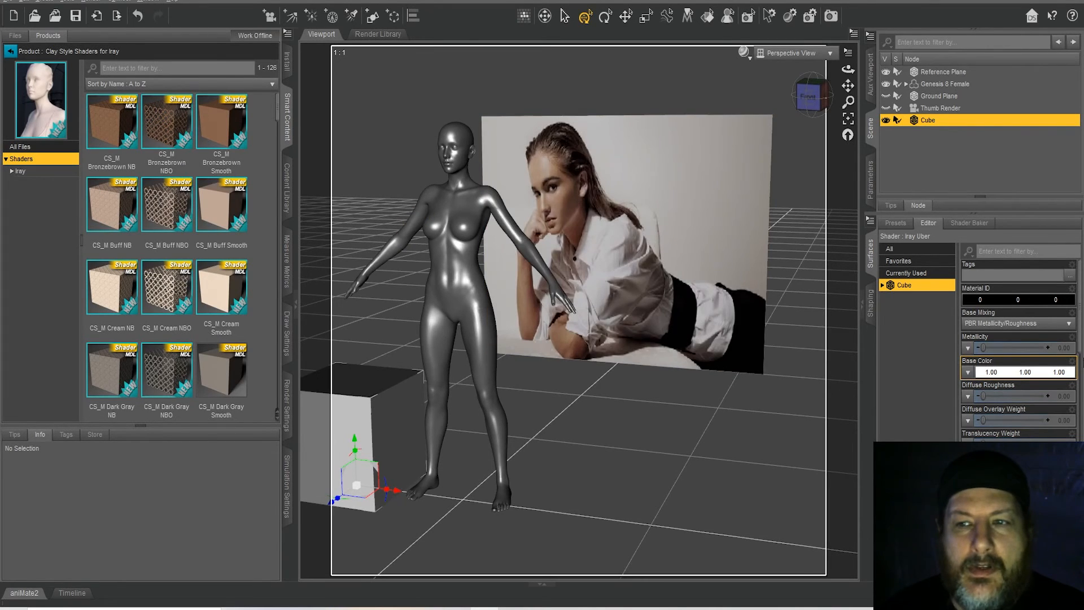
Set the cube's Base Color to dark red (Red 128, Green 0, Blue 0)
left_click(986, 372)
left_click(412, 265)
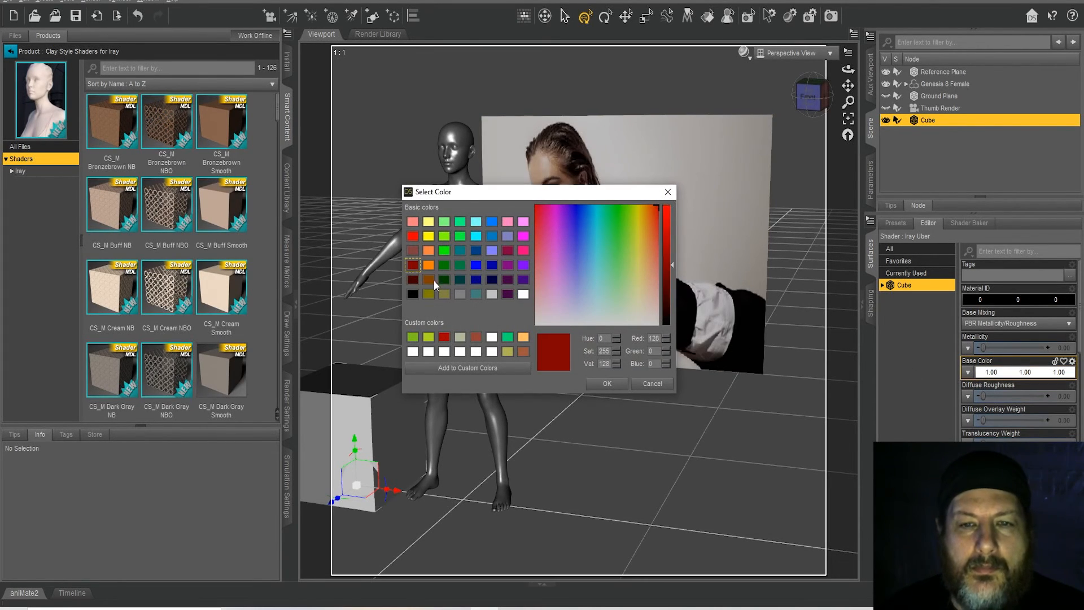
left_click(607, 384)
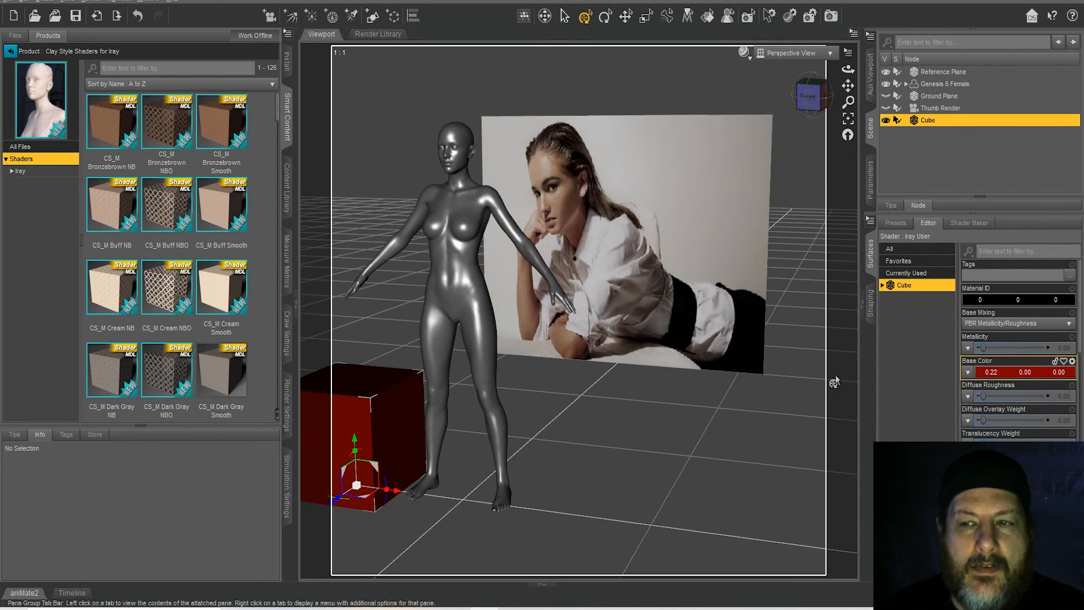
Try the KCS_LG Georgia Smooth, KCS_LG French Green Smooth and KCS_LG Putty NB shaders on the cube
scroll(250, 233, "down", 5)
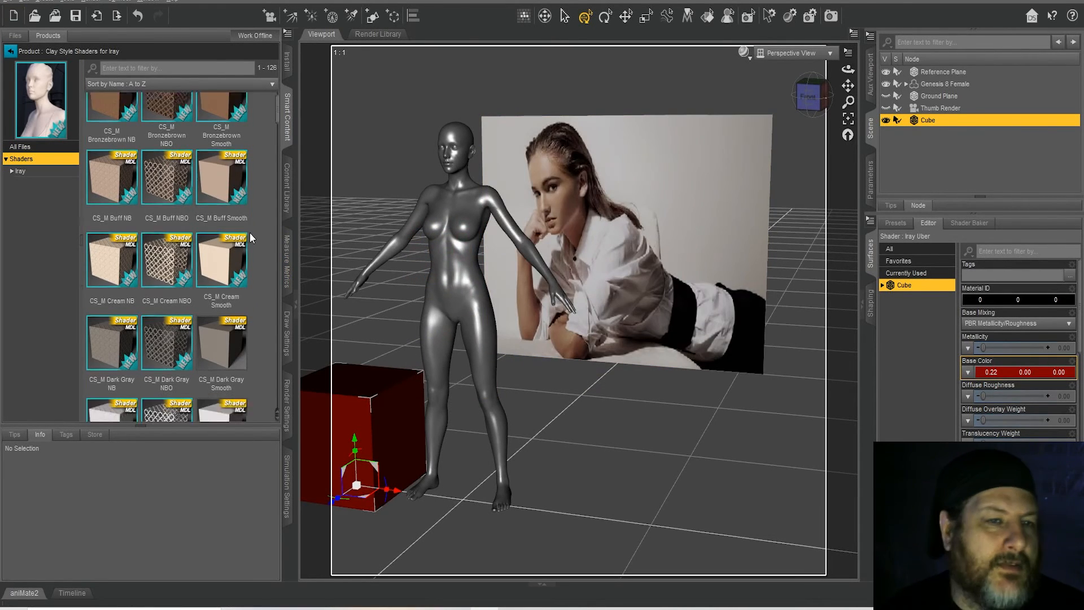
scroll(252, 232, "down", 5)
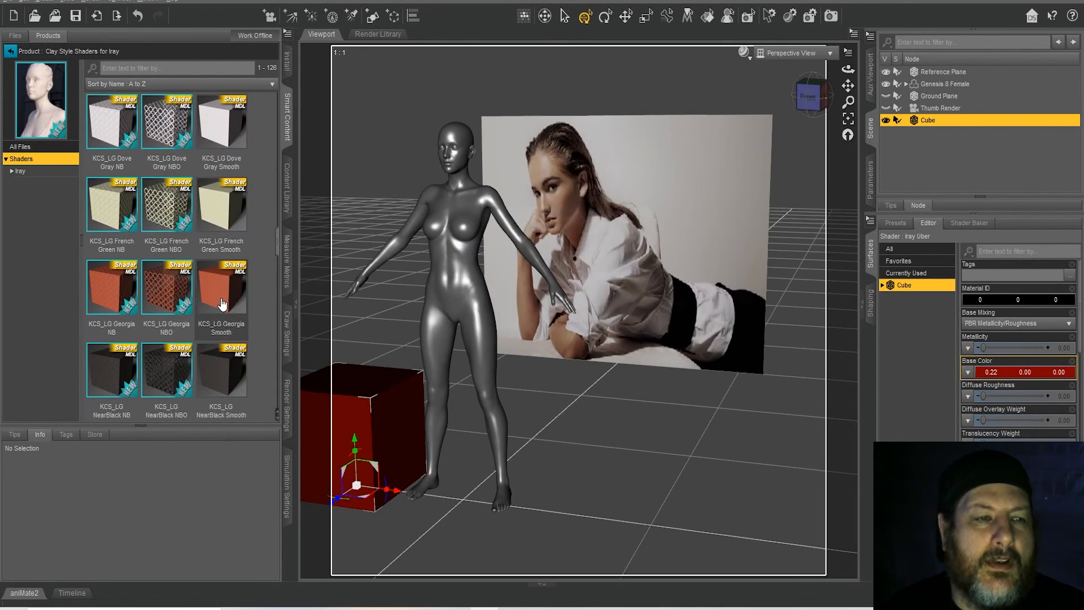
left_click(225, 292)
double_click(224, 292)
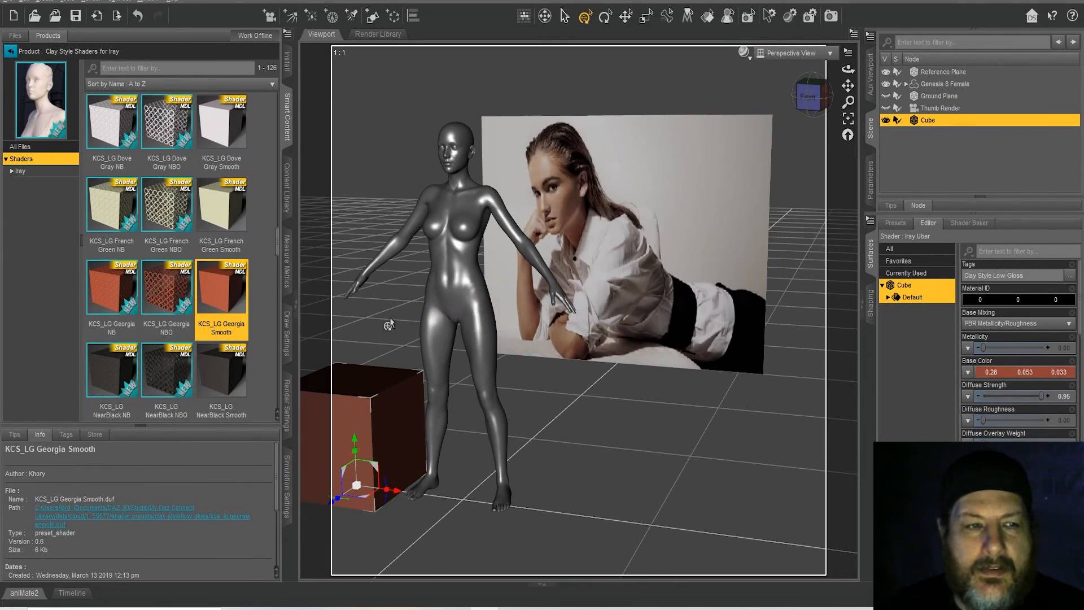
double_click(223, 197)
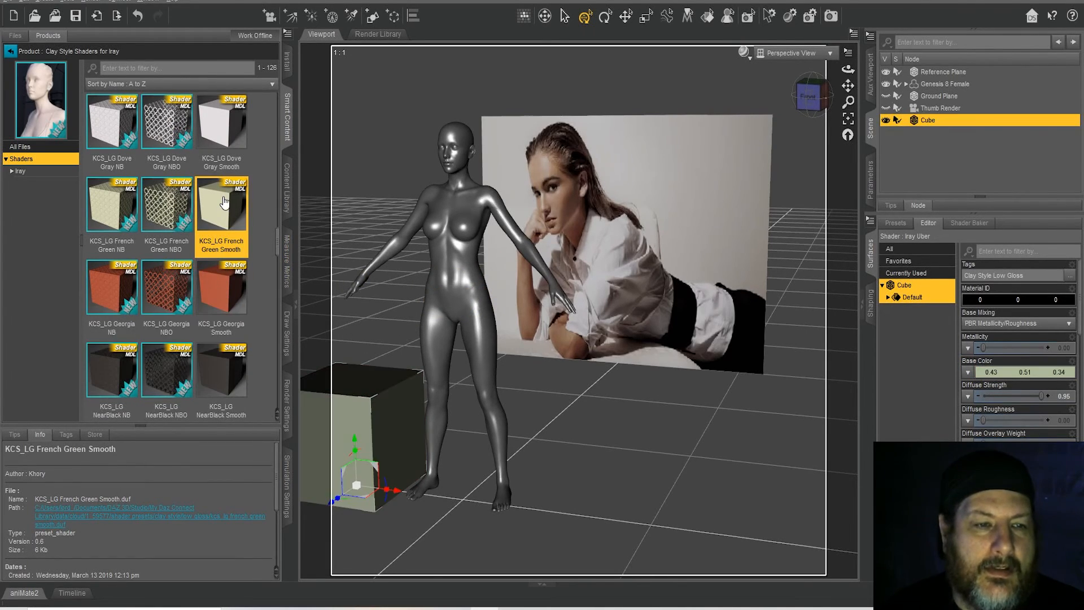
scroll(215, 237, "down", 5)
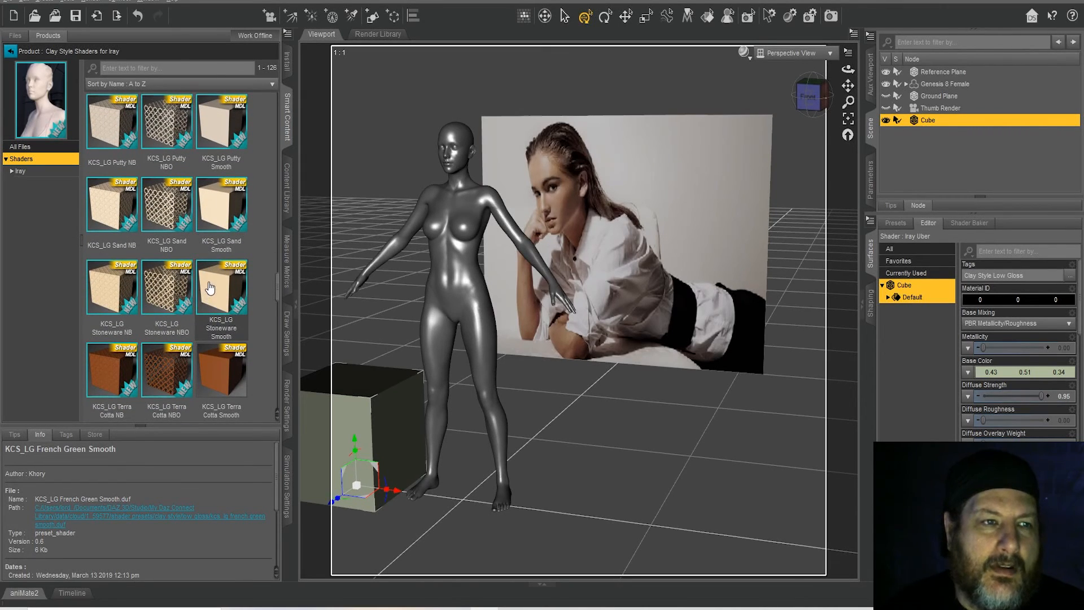
double_click(116, 128)
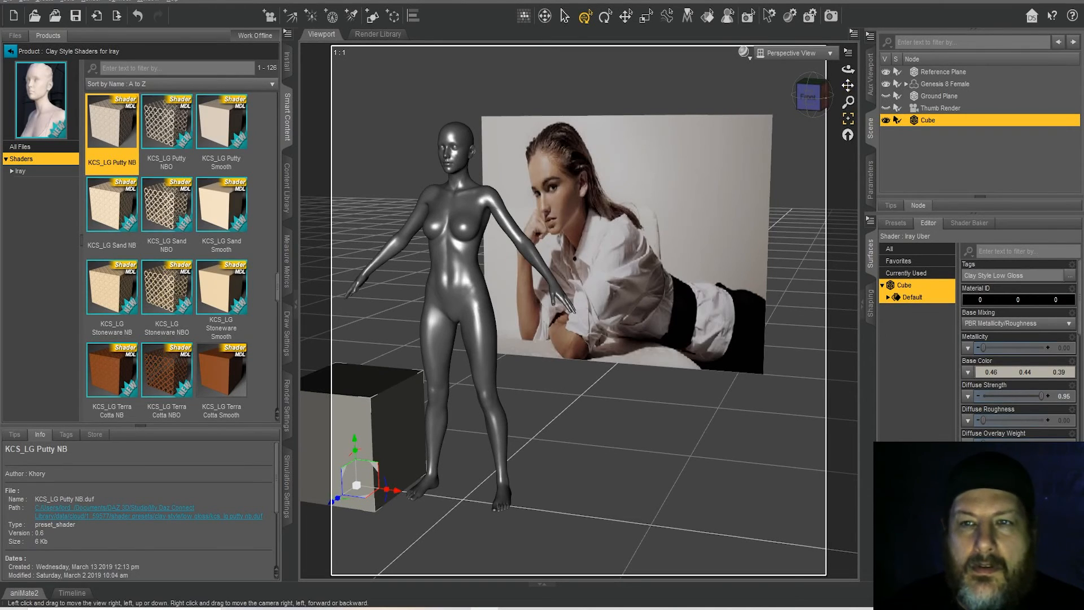
Preview the cube, figure and reference plane in the Aux Viewport
left_click(870, 73)
left_click(1024, 45)
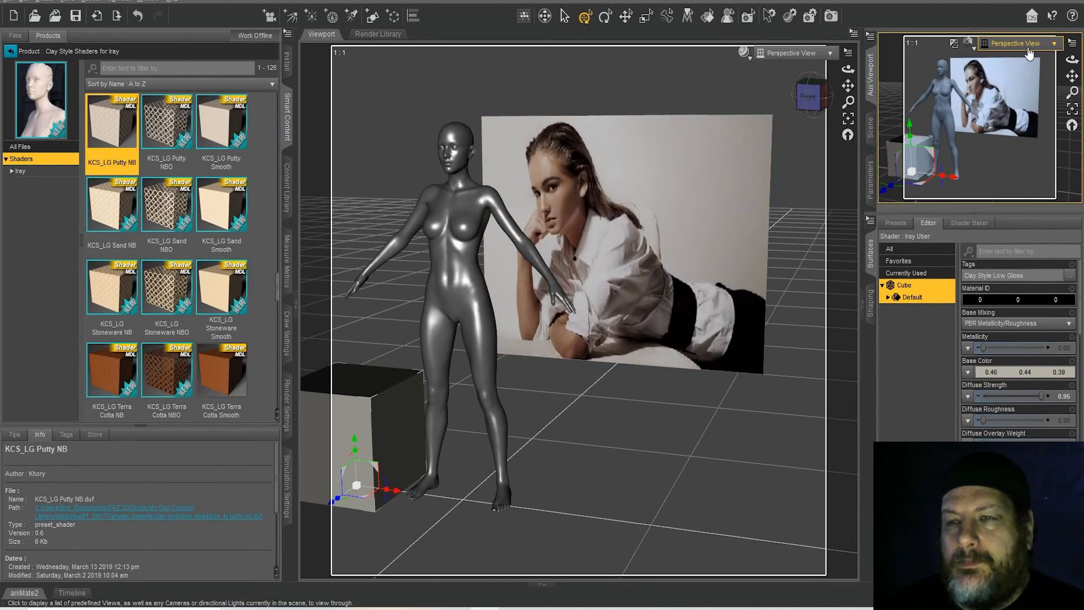
left_click(1017, 151)
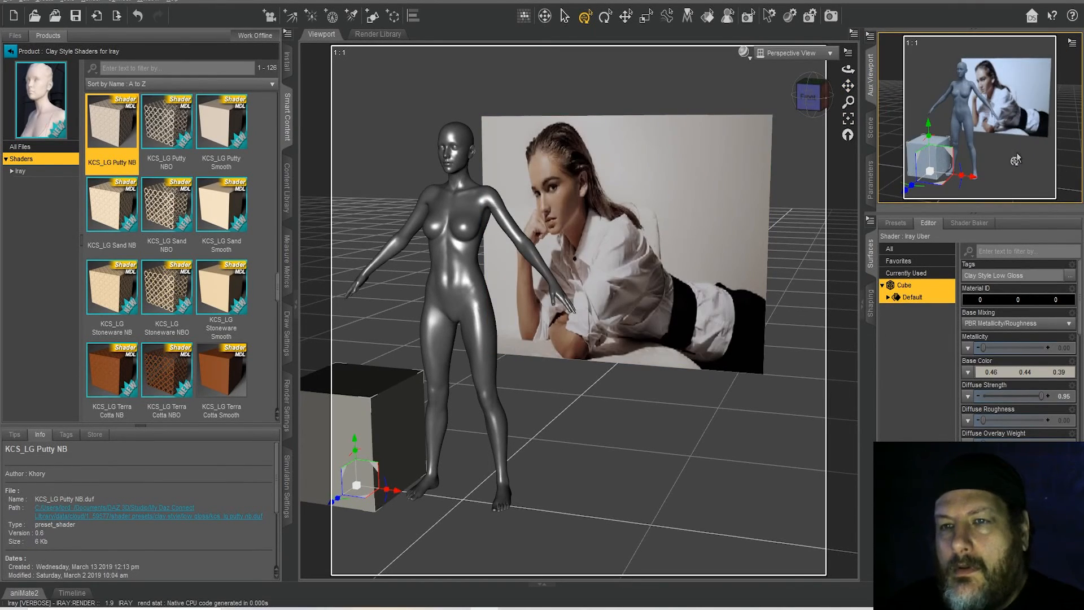
Compare the KCS_LG French Green shader variants on the cube and apply KCS_LG French Green Smooth
scroll(230, 225, "up", 5)
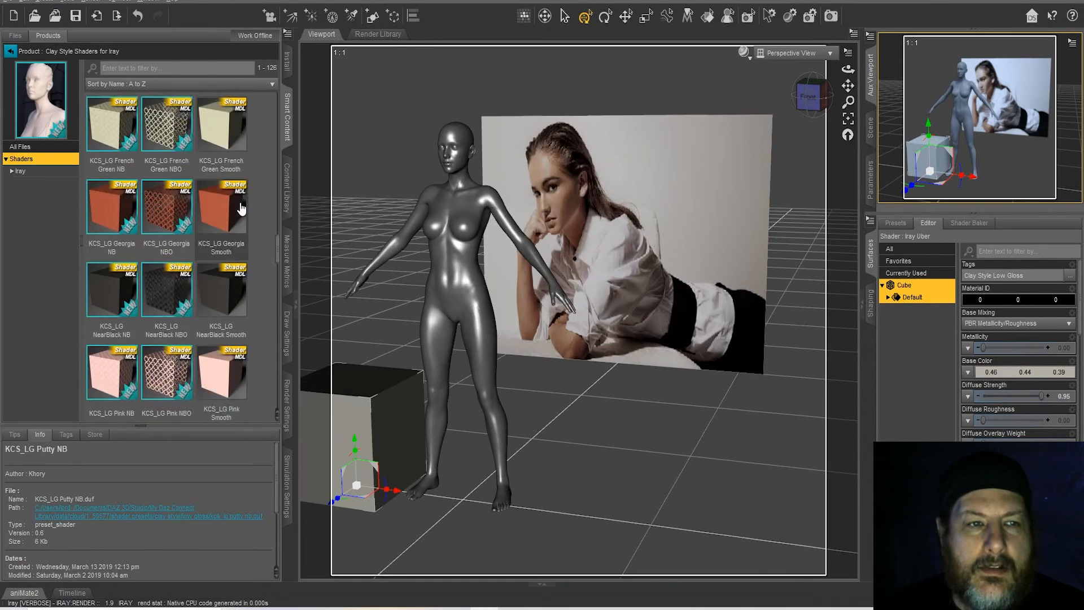
double_click(231, 225)
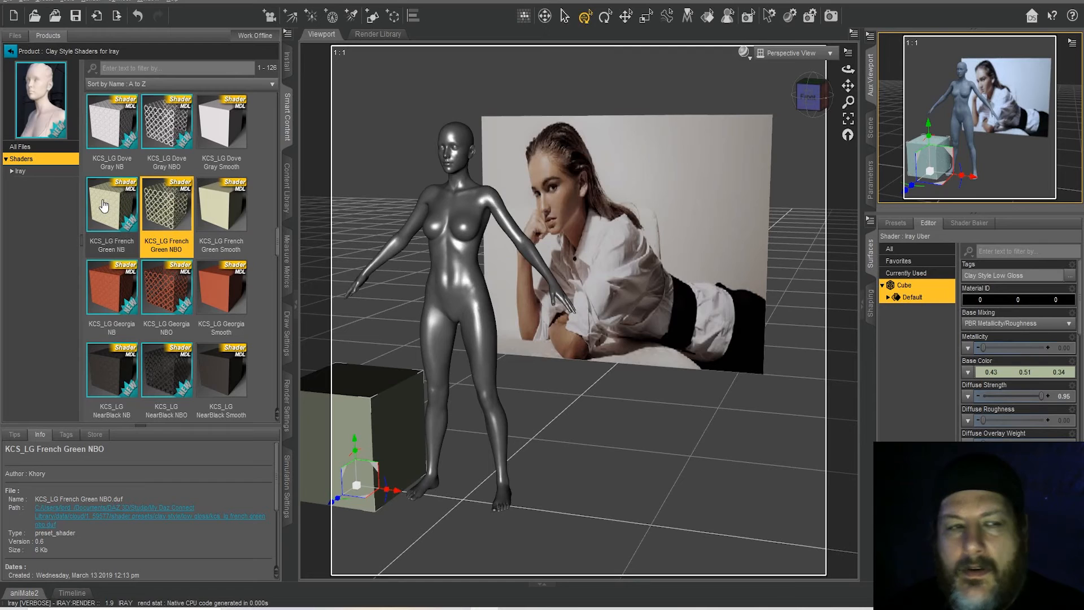
left_click(103, 206)
left_click(238, 209)
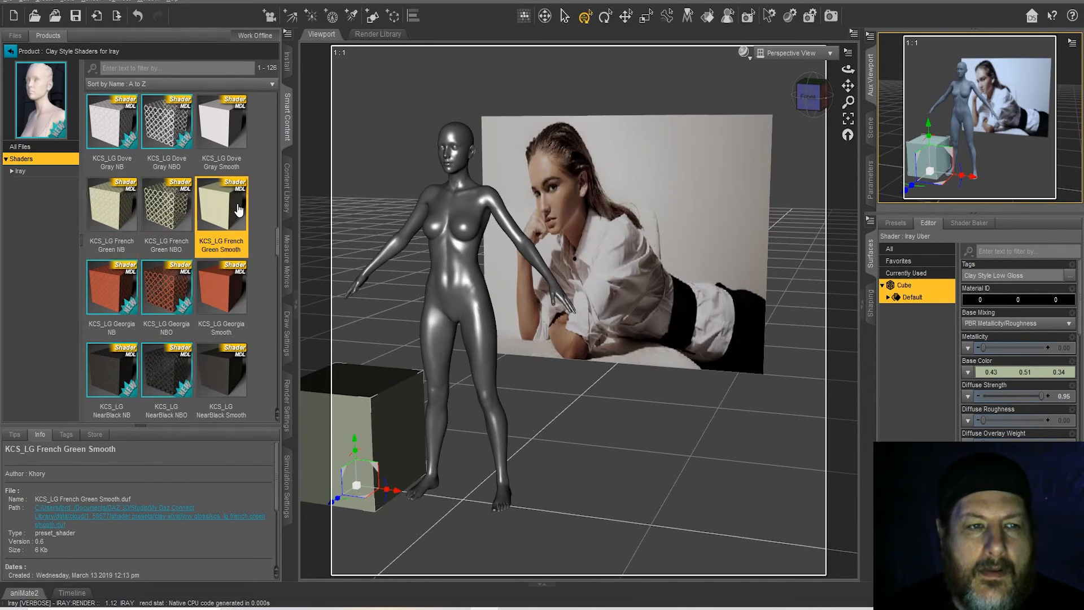
Select the Genesis 8 Female's hip and tilt the whole figure sideways toward the cube, to a Z Rotate of about 45.8
left_click_drag(237, 208, 745, 225)
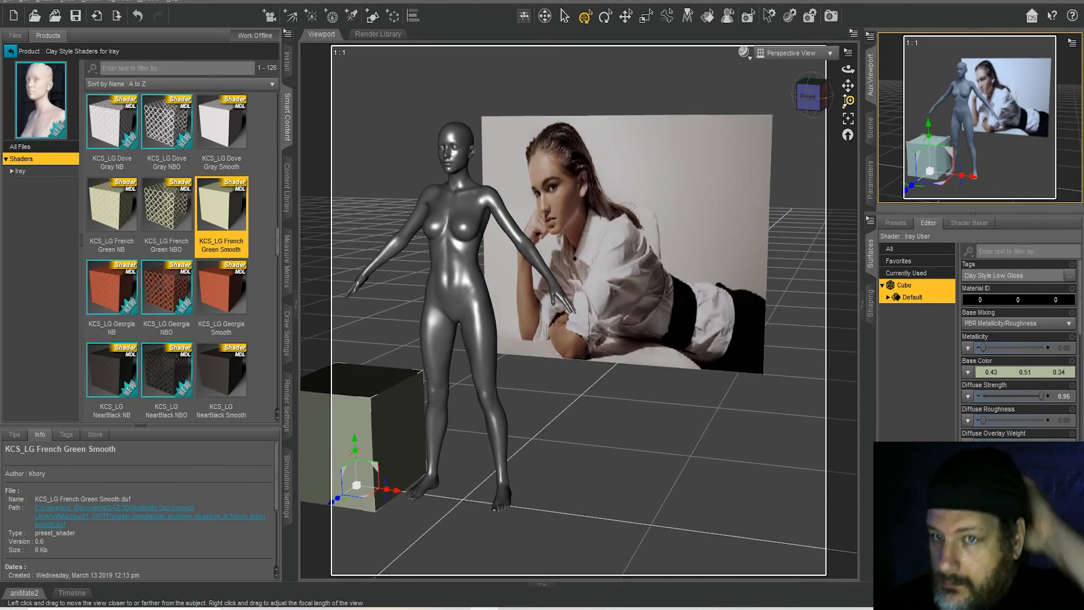
left_click_drag(848, 101, 848, 103)
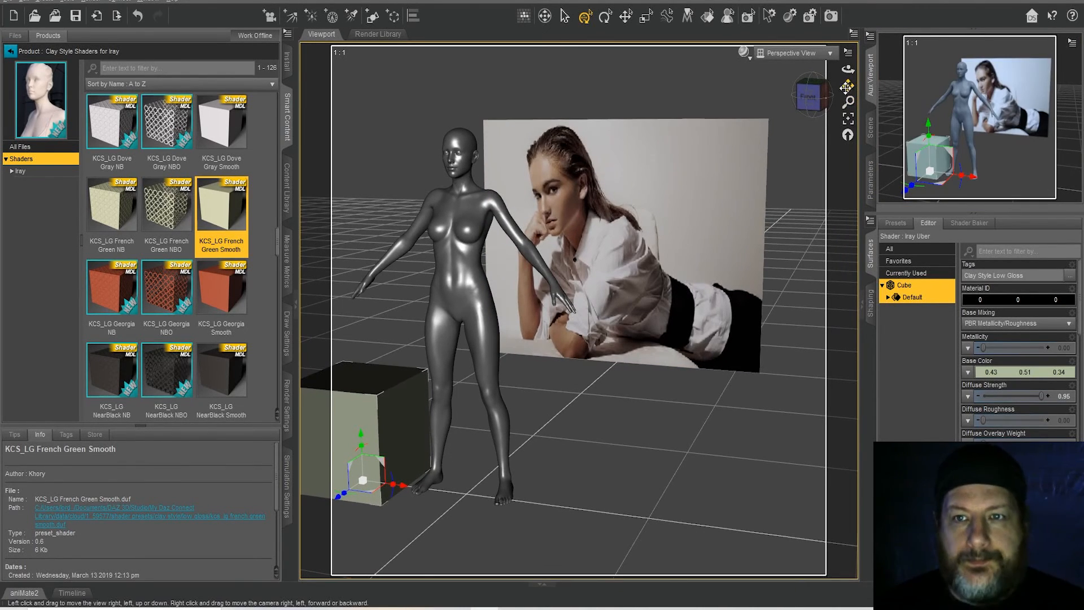
mouse_move(847, 87)
left_mouse_down()
mouse_move(813, 93)
mouse_move(832, 118)
left_mouse_up()
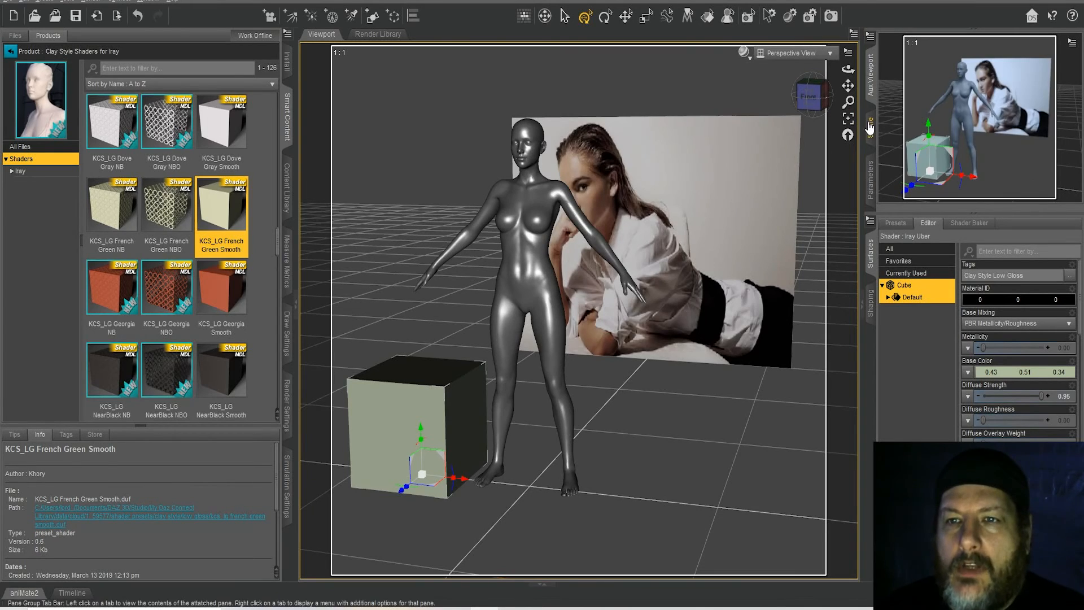
left_click(870, 127)
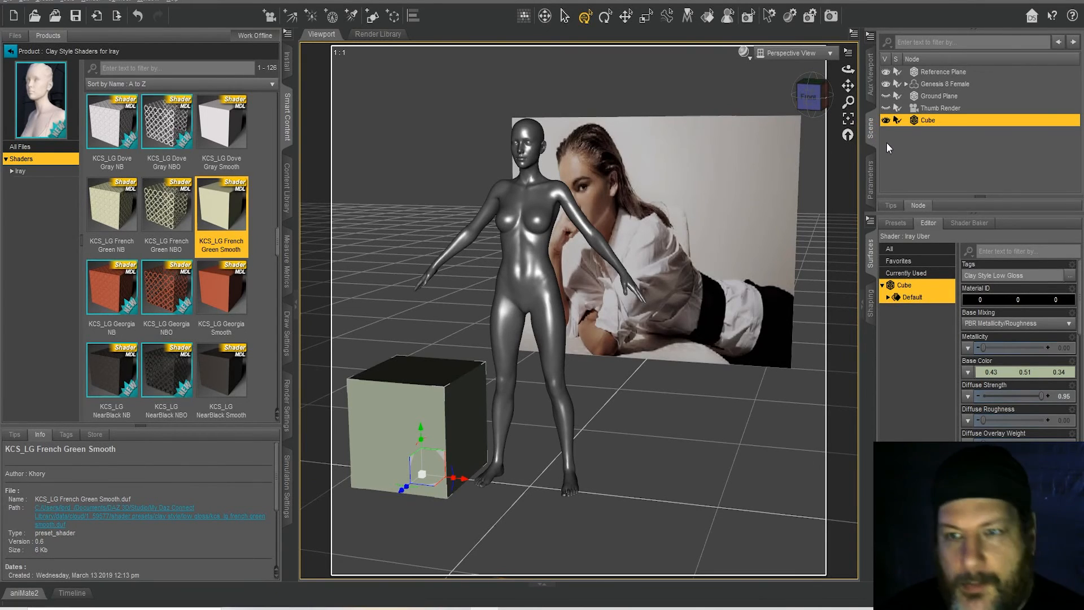
left_click(905, 84)
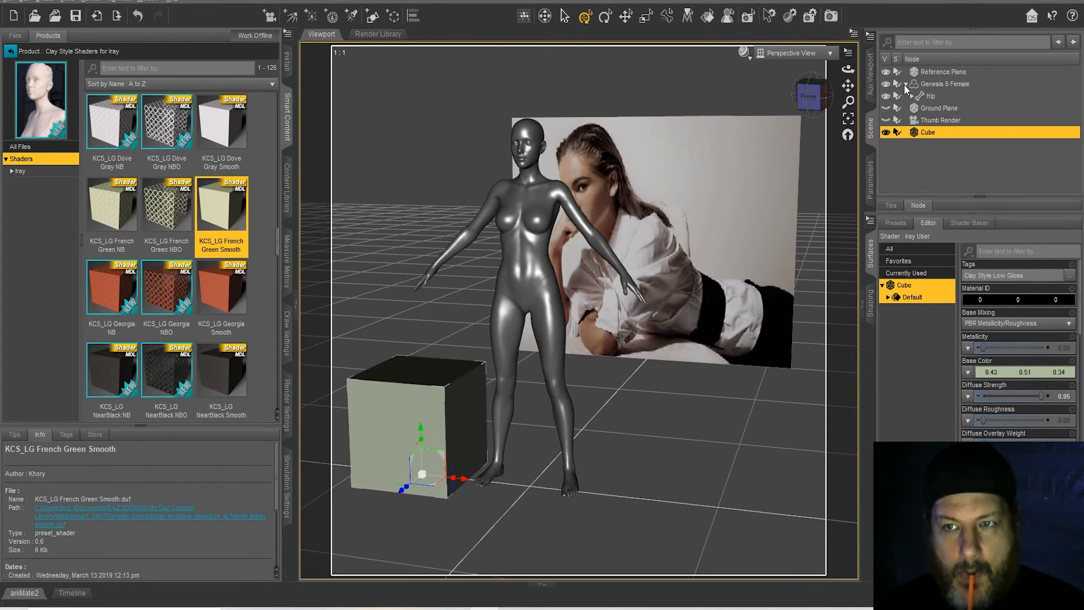
left_click(929, 97)
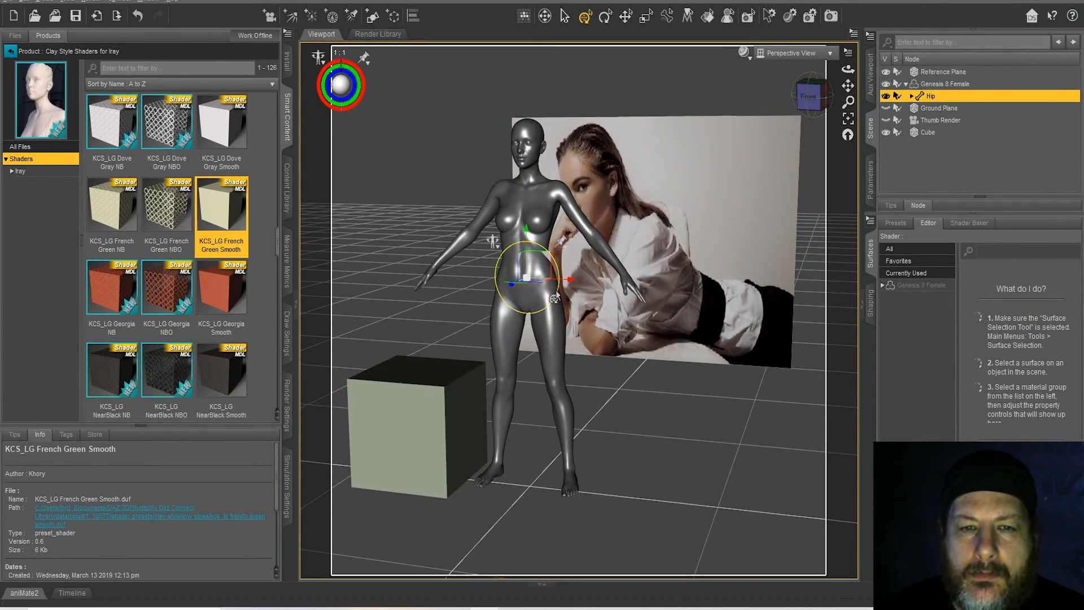
left_click_drag(557, 298, 556, 282)
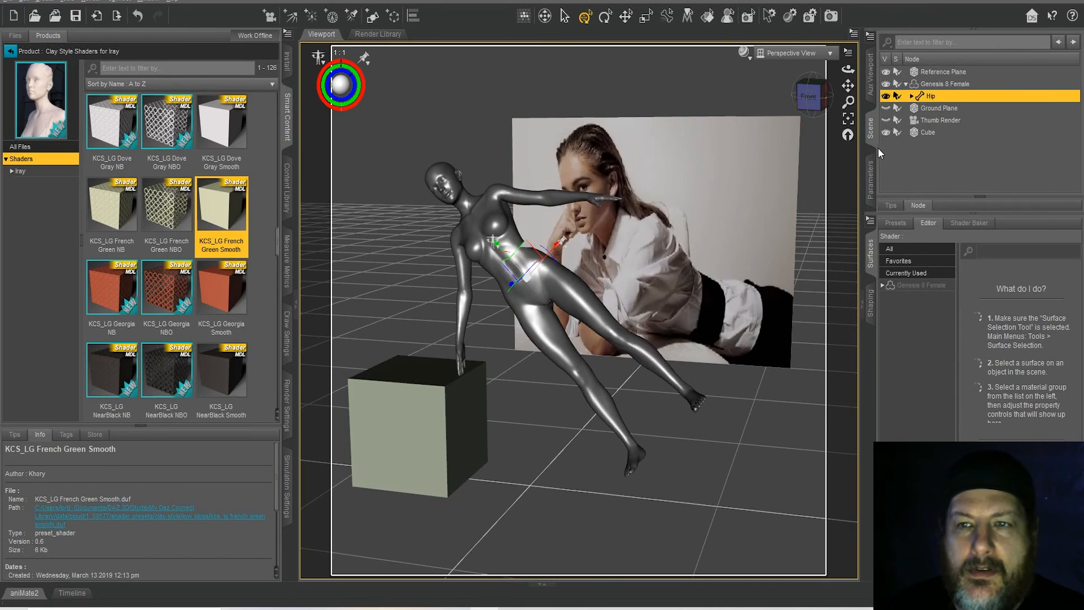
Lower the figure's hip to a Y Translate of about -52 and turn it to a Y Rotate of -60
left_click(871, 179)
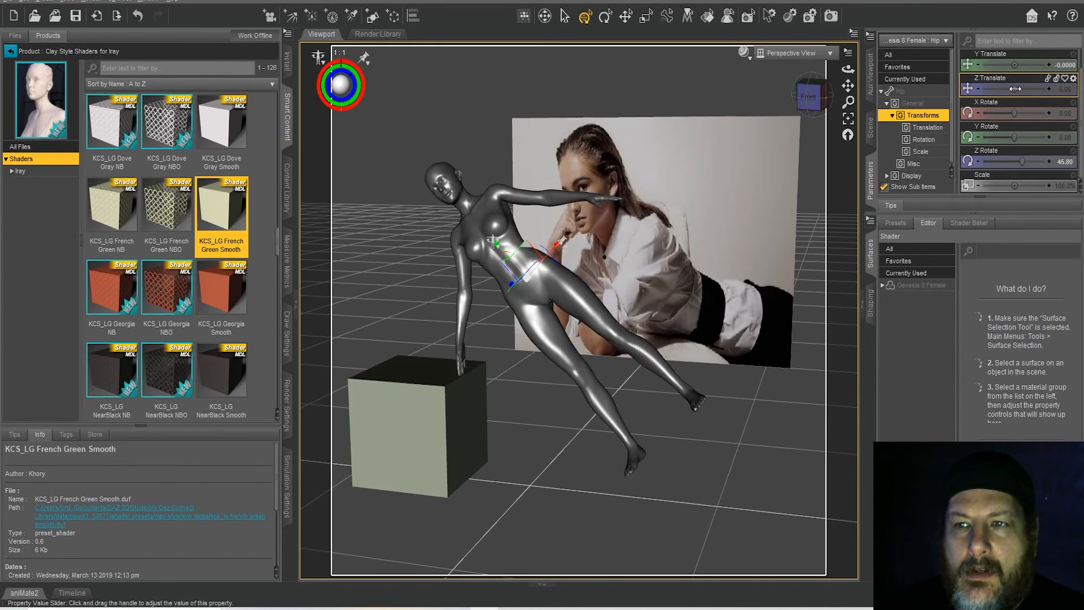
left_click_drag(1007, 89, 993, 65)
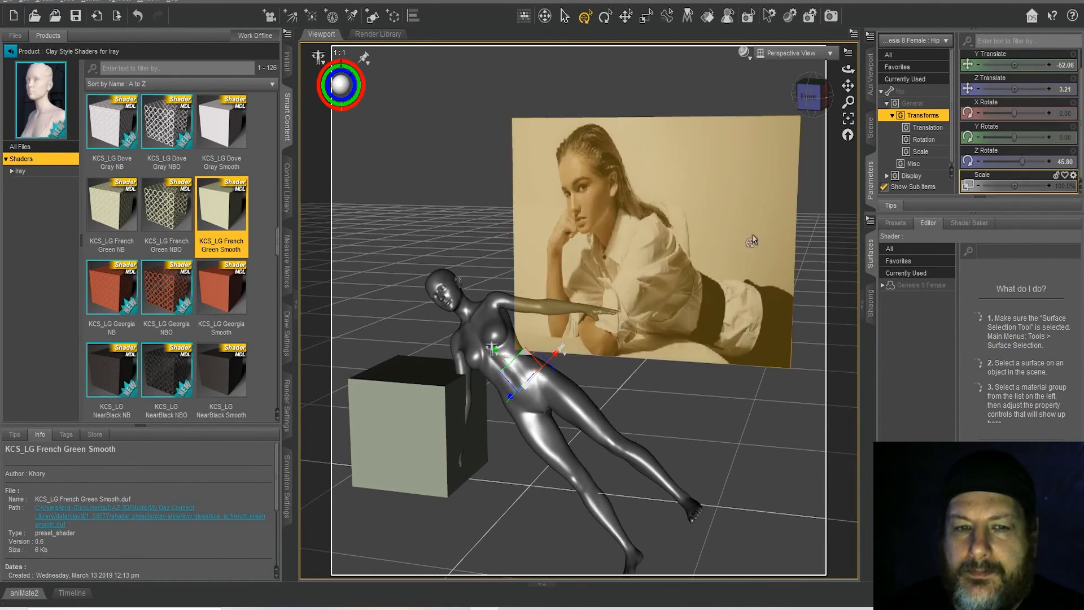
left_click_drag(813, 96, 773, 71)
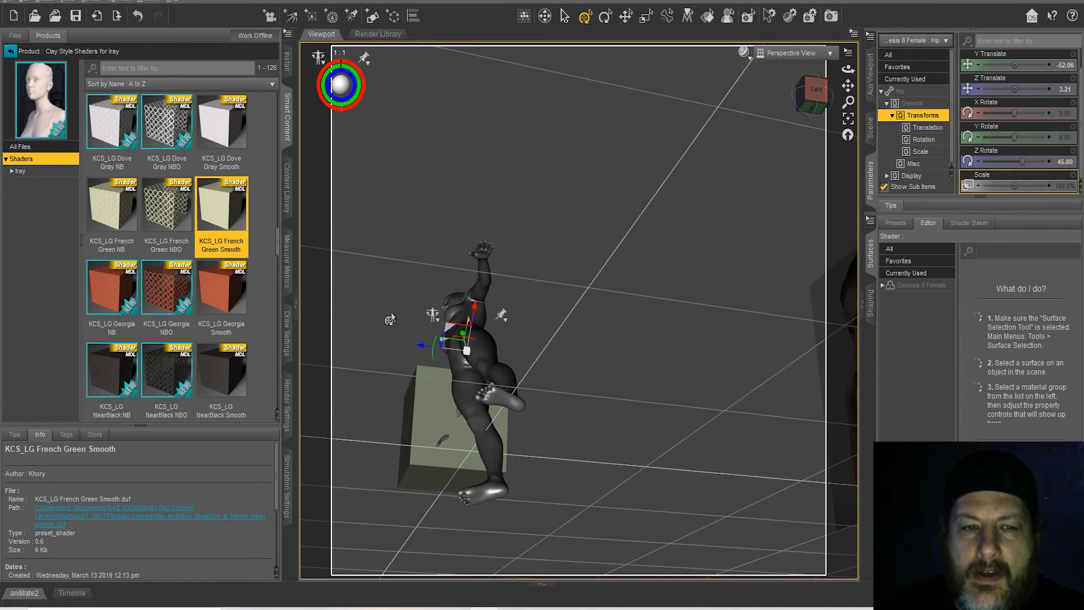
left_click_drag(432, 348, 434, 363)
mouse_move(1009, 137)
left_mouse_down()
mouse_move(991, 138)
mouse_move(1012, 139)
mouse_move(1004, 146)
left_mouse_up()
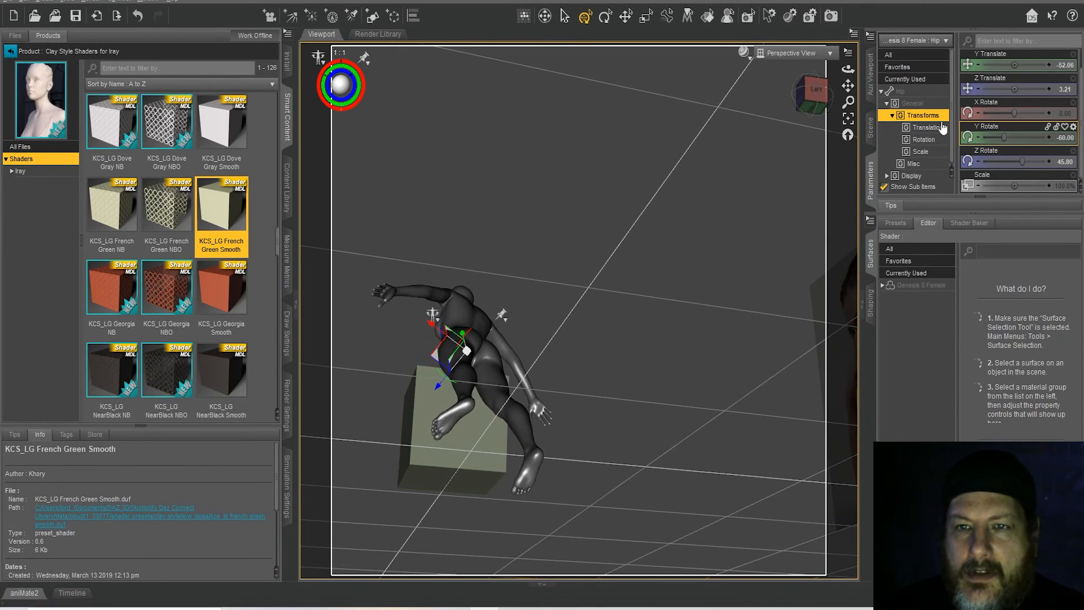
Flatten the cube by reducing its Y Scale to about 71.2%
left_click_drag(831, 109, 817, 102)
left_click(452, 398)
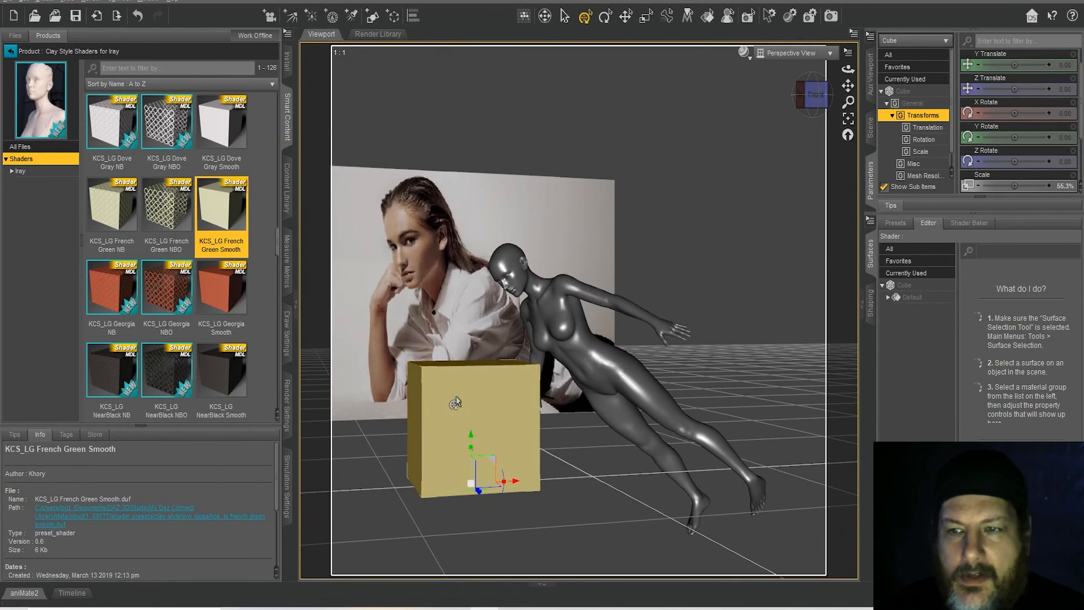
scroll(1018, 114, "up", 1)
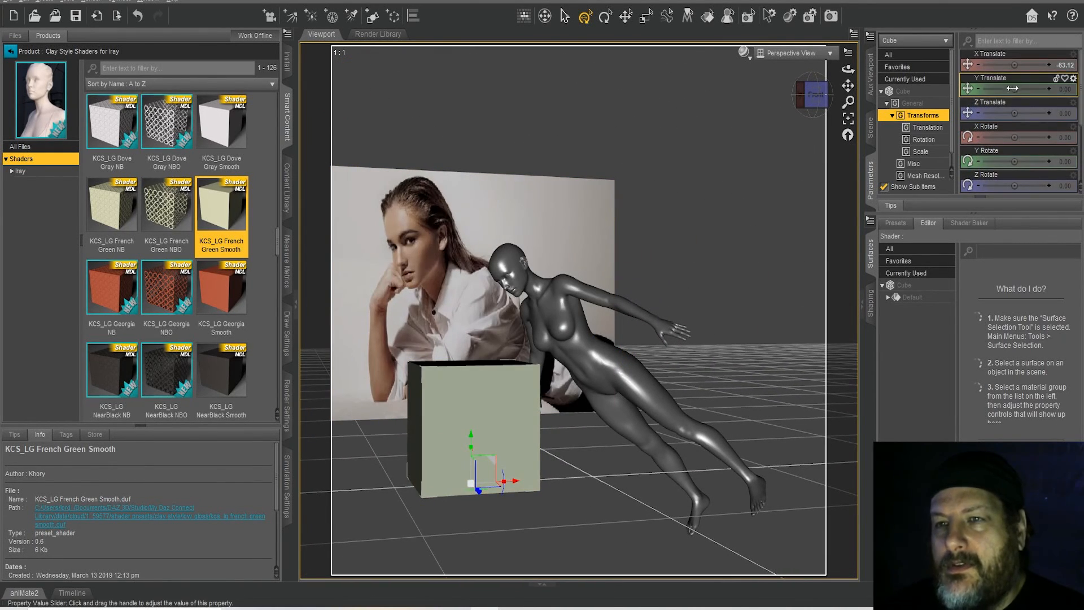
scroll(1021, 122, "down", 4)
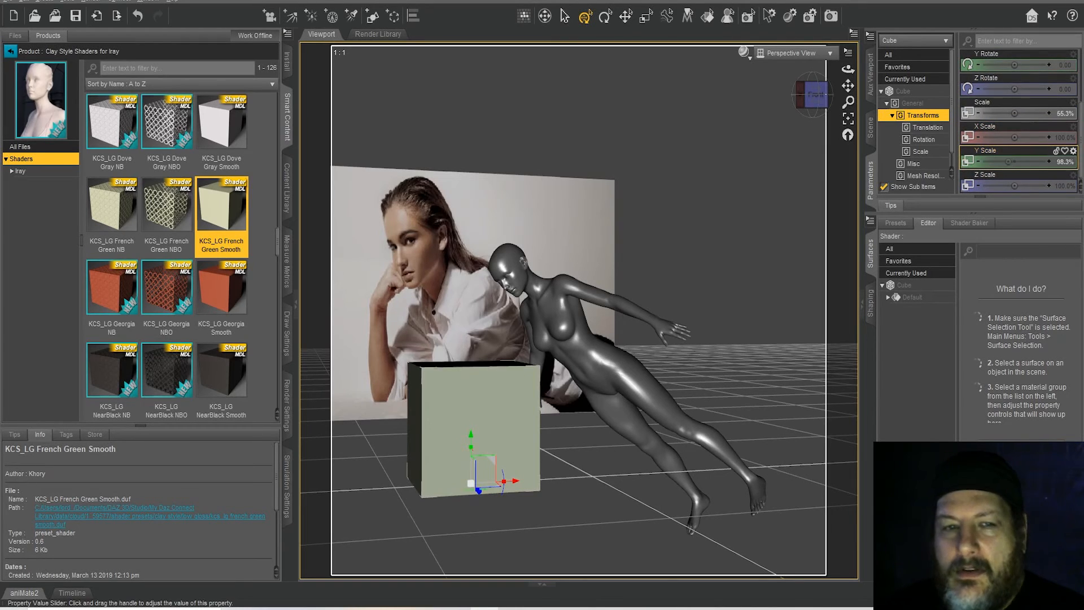
left_click_drag(1008, 161, 1002, 161)
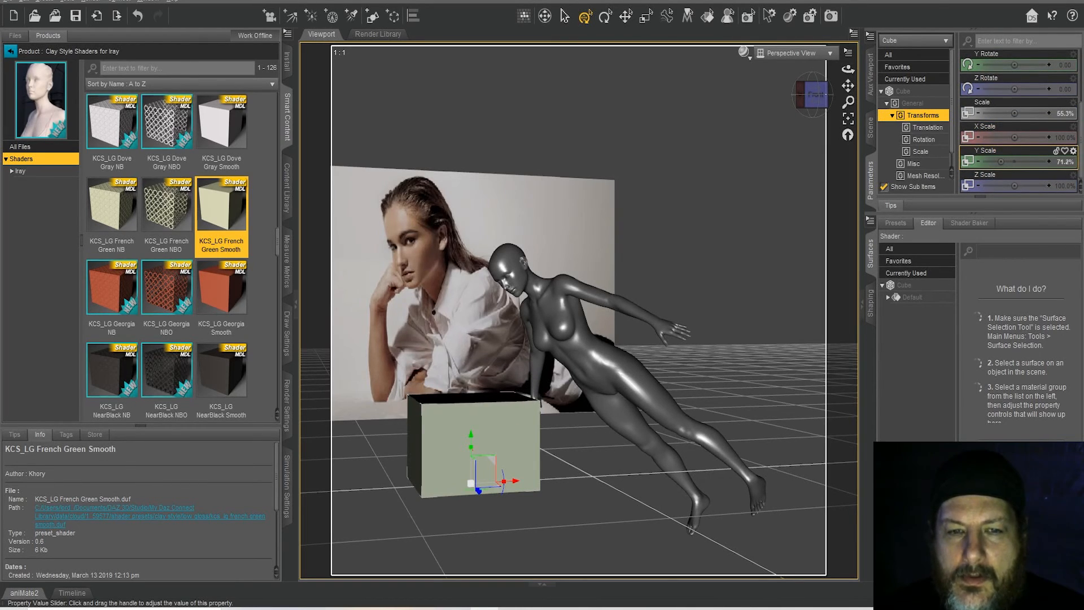
Try to bend the figure's left shin to about 8.37, and undo the bend
left_click(642, 377)
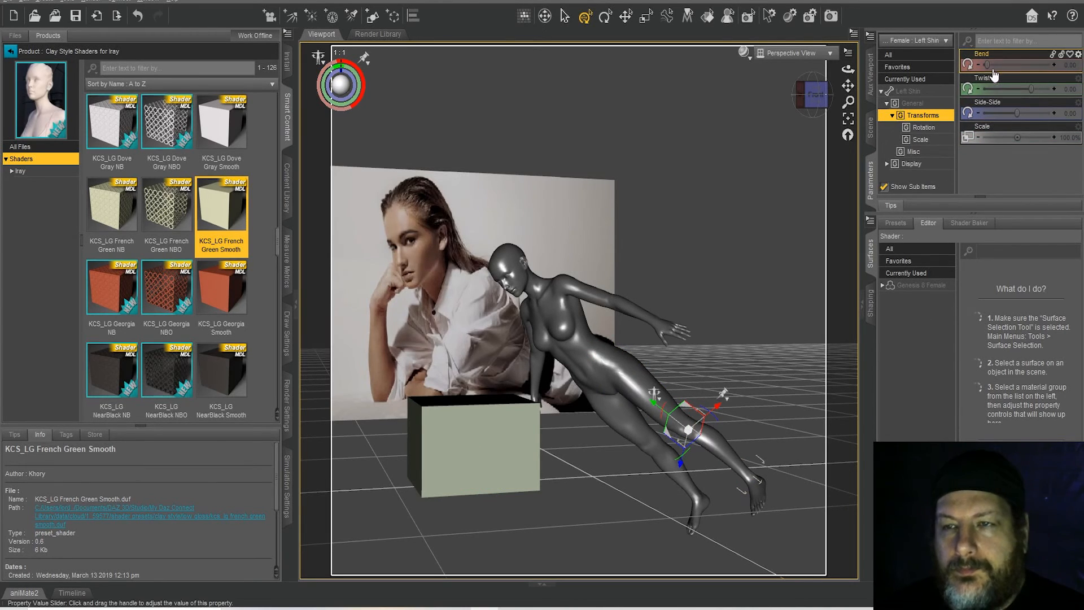
mouse_move(988, 66)
left_mouse_down()
mouse_move(1001, 67)
mouse_move(991, 65)
left_mouse_up()
left_click(25, 2)
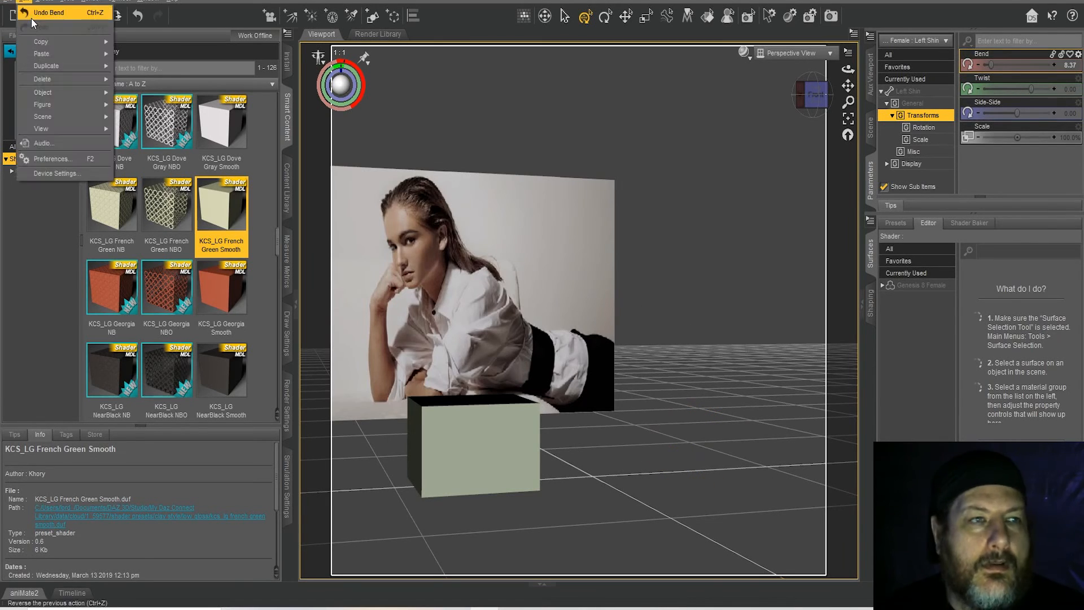
left_click(31, 16)
Rotate the hip to about X 49.23, Y -17.10 and Z 68.61, and lower it to a Y Translate of about -65.8
left_click(599, 382)
left_click(870, 128)
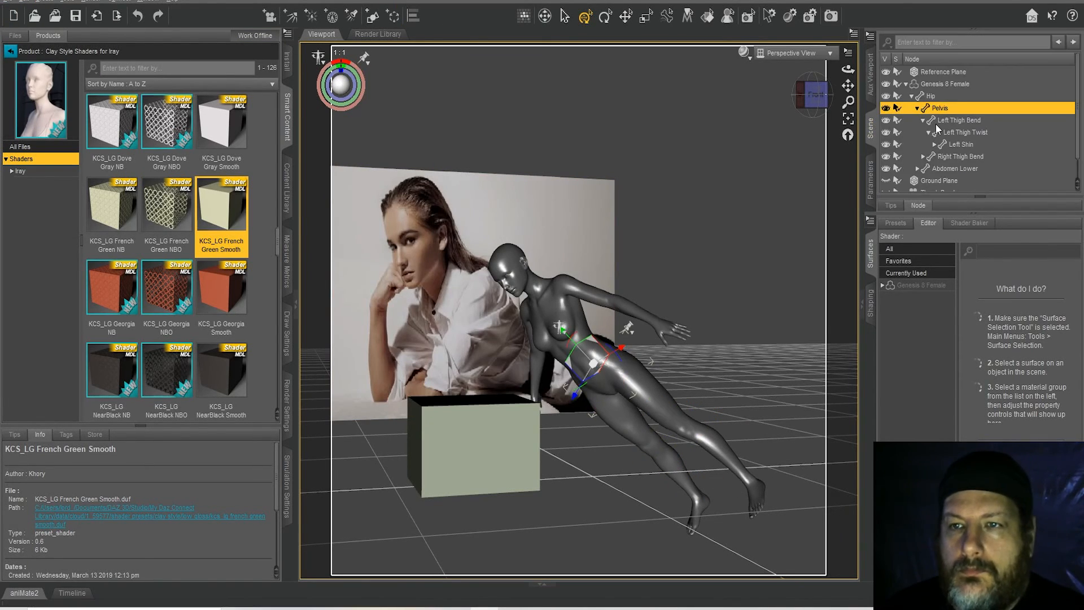
left_click(931, 96)
left_click_drag(848, 69, 805, 73)
left_click_drag(516, 337, 503, 350)
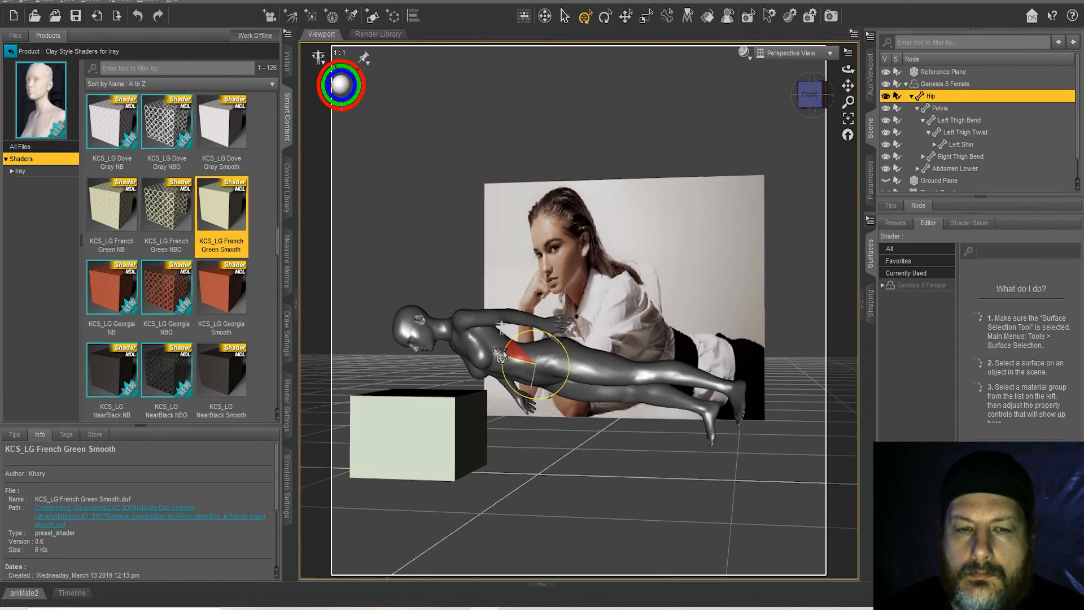
left_click(872, 172)
left_click_drag(526, 409, 518, 439)
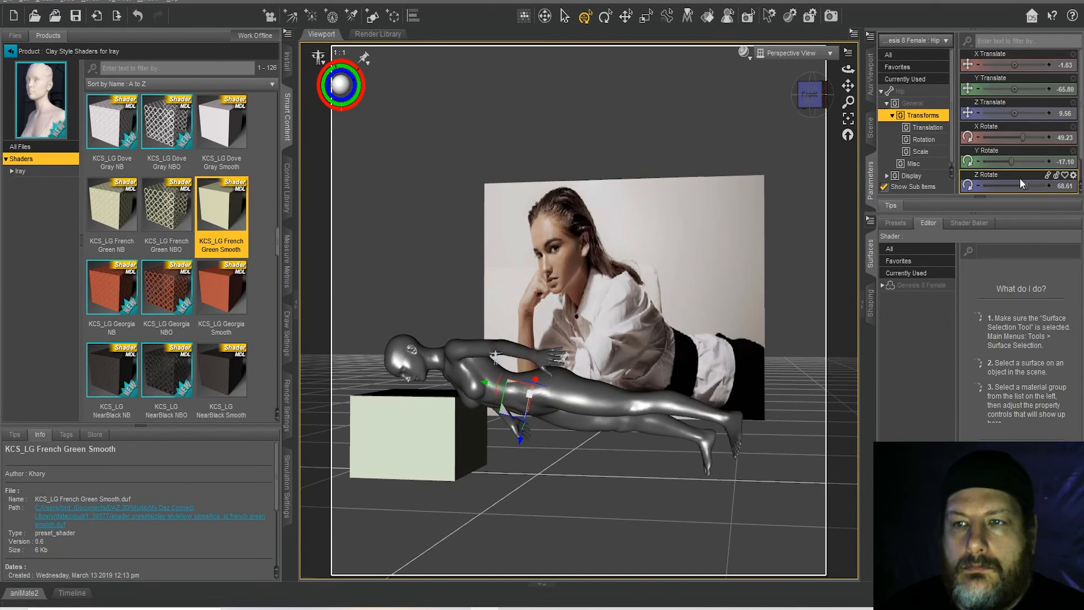
Turn the hip face down at about X -13.54, Y -94.65 and Z 78.17, and move it to X Translate -10.73 and Y Translate -71.24
left_click_drag(1011, 162, 1007, 162)
left_click_drag(488, 386, 471, 381)
left_click_drag(1015, 89, 1012, 90)
left_click_drag(812, 94, 525, 178)
left_click_drag(457, 333, 443, 308)
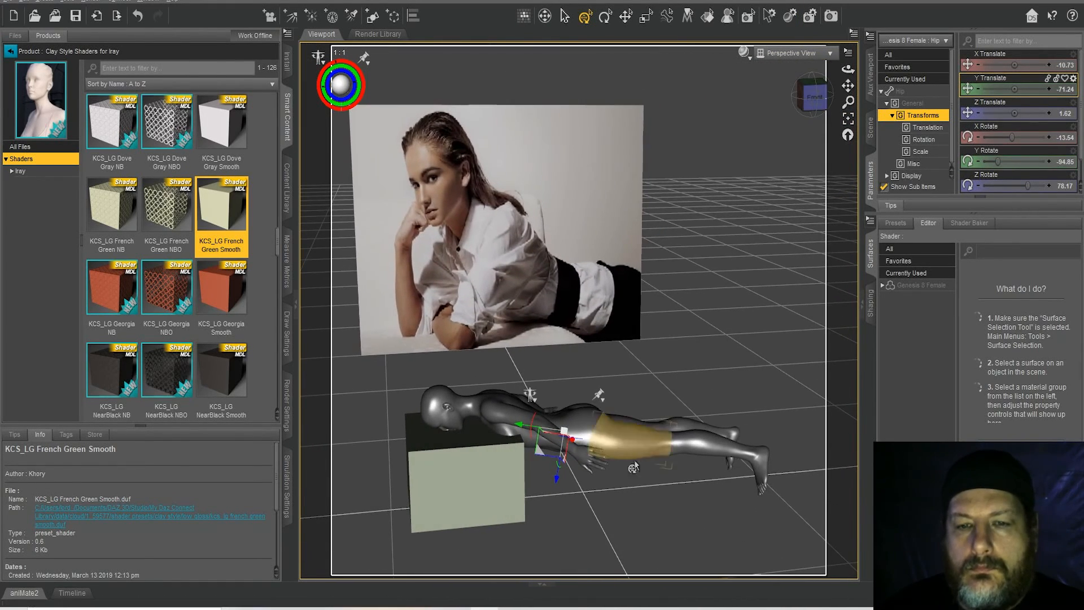
Raise the figure's legs behind her and arch the upper abdomen back to a Bend of about -22.83
left_click(635, 460)
mouse_move(987, 65)
left_mouse_down()
mouse_move(1037, 65)
mouse_move(981, 66)
left_mouse_up()
left_click(763, 438)
left_click(686, 448)
left_click(545, 441)
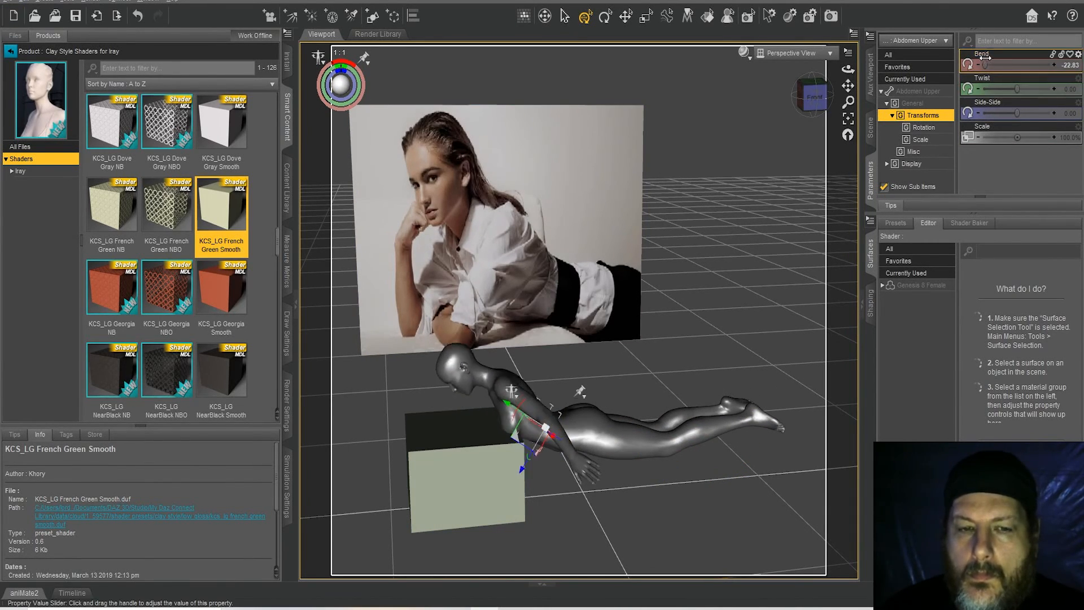
Bring the left arm forward onto the cube, with the left shoulder at about Front-Back -77.5 and Twist 50.83
left_click_drag(573, 460, 496, 464)
left_click(495, 464)
left_click_drag(1018, 113, 1041, 123)
left_click(513, 391)
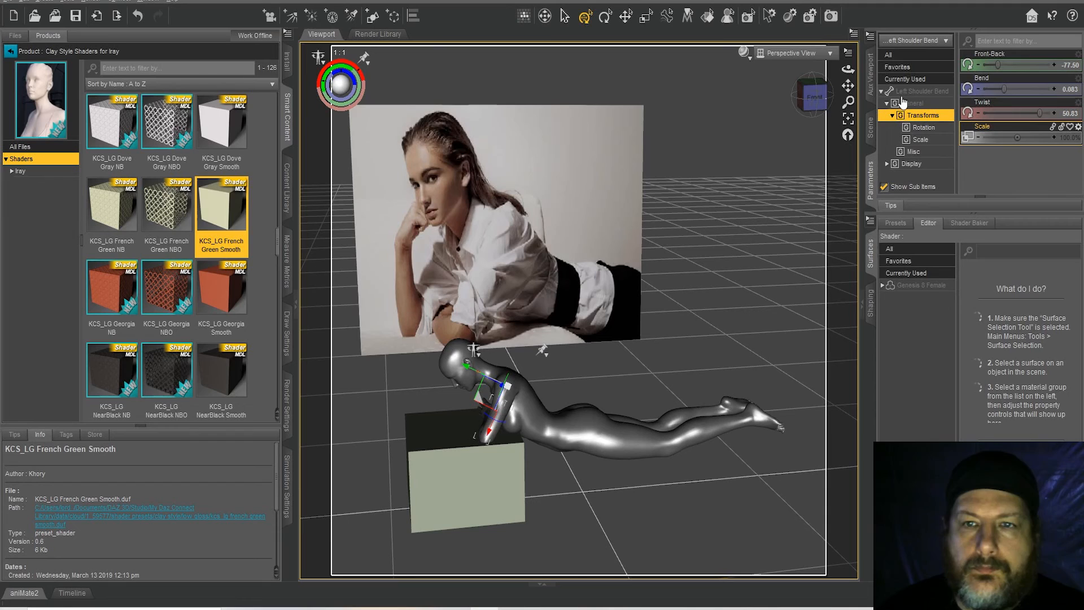
Lift and turn the head by setting the lower neck to about Bend -20.67 and Twist 22
left_click(528, 428)
left_click_drag(1011, 66, 1054, 90)
left_click(495, 372)
left_click(848, 119)
scroll(841, 103, "down", 5)
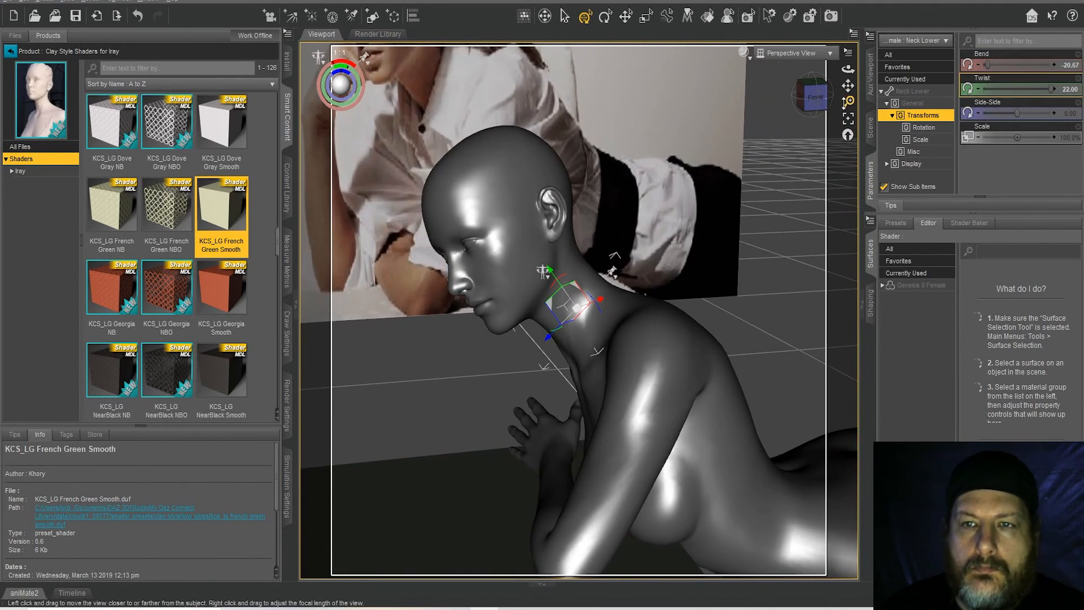
scroll(813, 101, "down", 3)
left_click_drag(813, 99, 812, 93)
left_click_drag(989, 64, 1018, 114)
Rotate the left hand to about Side-Side -9.63 and Bend 6.25 above the cube
left_click(554, 309)
left_click(548, 420)
left_click_drag(813, 97, 782, 110)
left_click_drag(1023, 95, 1005, 92)
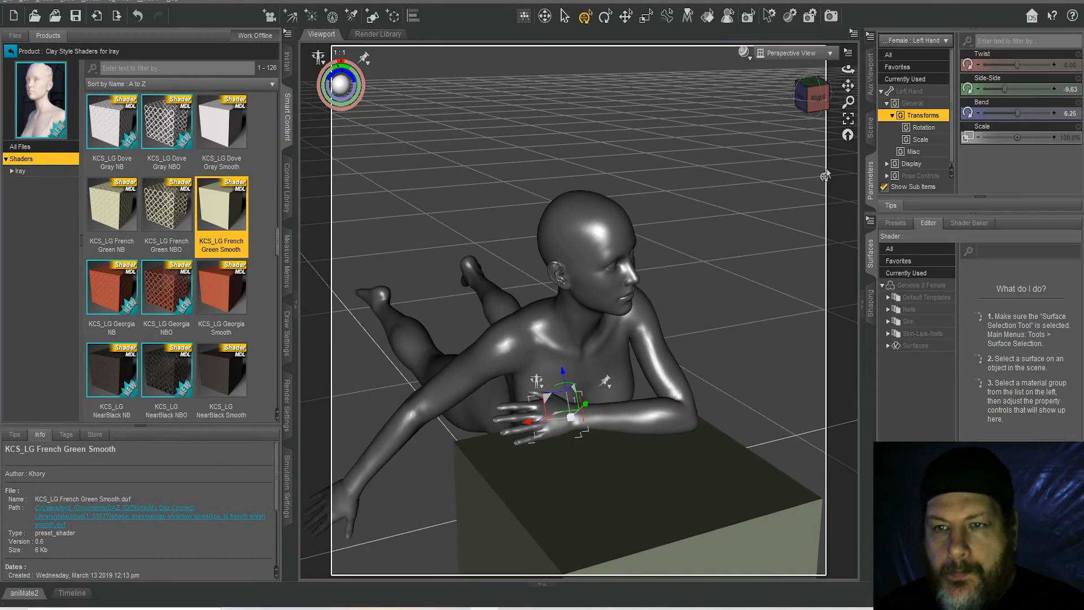
Curl the left hand's fingers using its hand pose controls
left_click(904, 92)
left_click(884, 187)
left_click(915, 174)
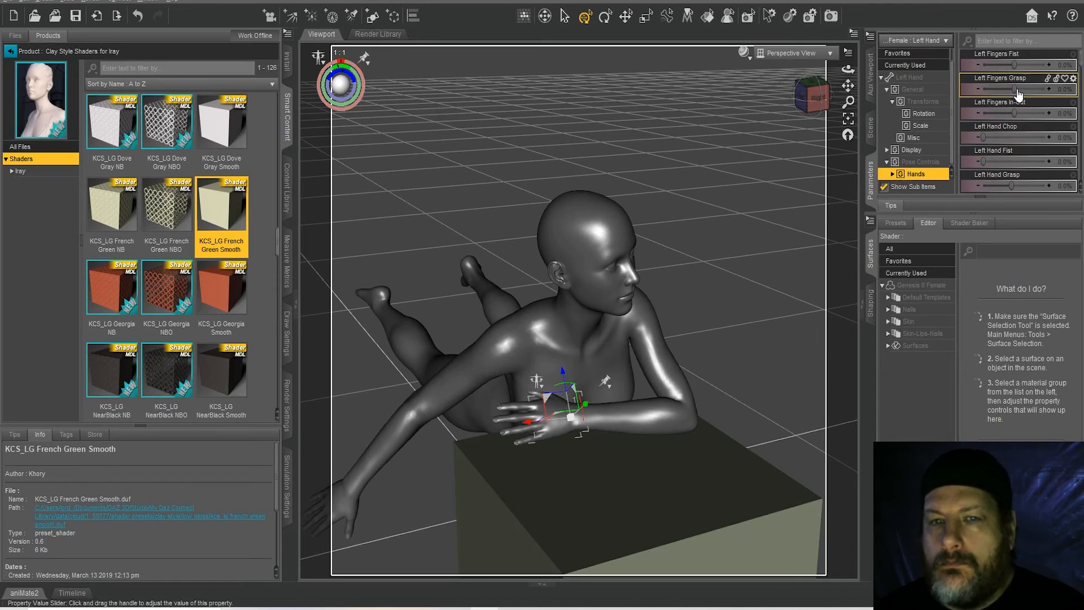
left_click_drag(985, 89, 1013, 89)
Refine the left arm so it rests across the cube, and set the left hand to Twist 10 and Side-Side -20
middle_click_drag(652, 419, 745, 370)
left_click(591, 368)
left_click_drag(1034, 113, 1039, 112)
left_click(611, 396)
left_click_drag(1001, 65, 1030, 89)
left_click(602, 442)
left_click(906, 92)
left_click(611, 405)
left_click(599, 443)
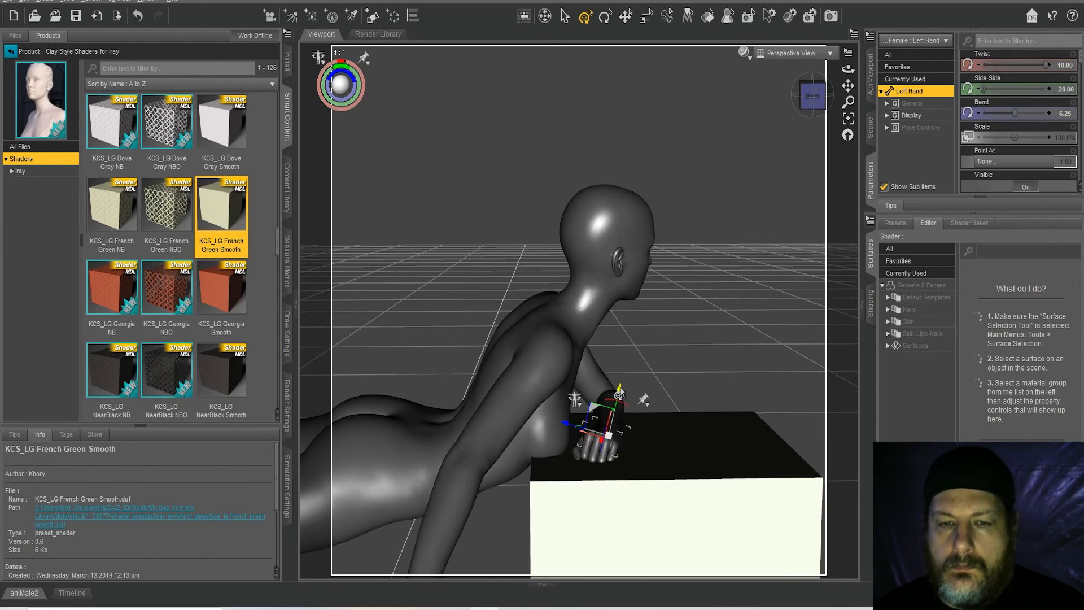
left_click_drag(621, 391, 623, 388)
Adjust the right pectoral's Up-Down rotation and arch the lower chest to a Bend of about -8.5
left_click(556, 438)
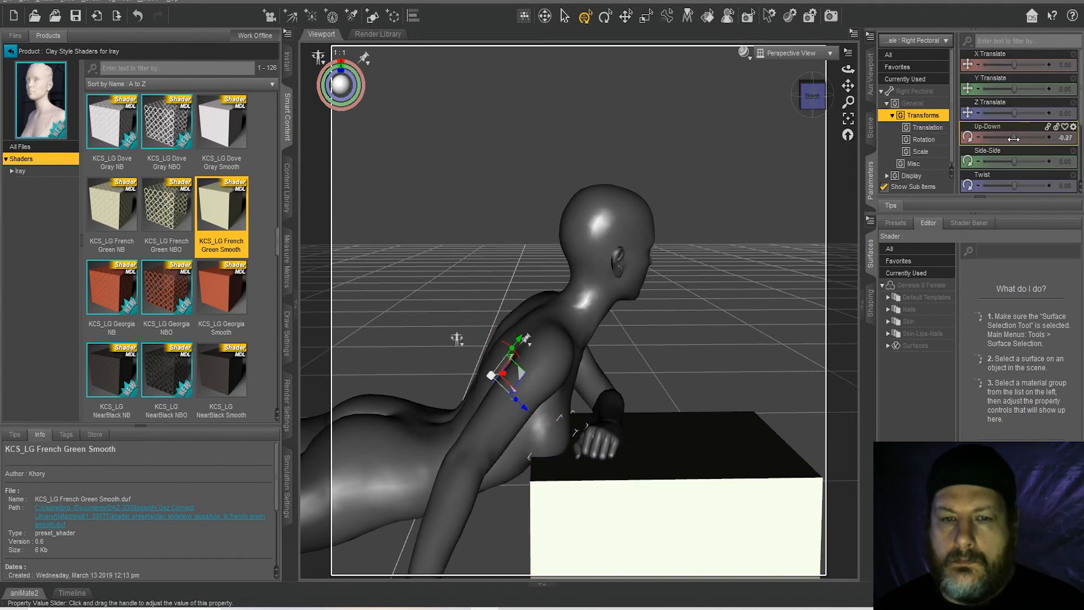
left_click_drag(1018, 138, 1012, 138)
left_click(516, 475)
left_click_drag(1005, 65, 1001, 65)
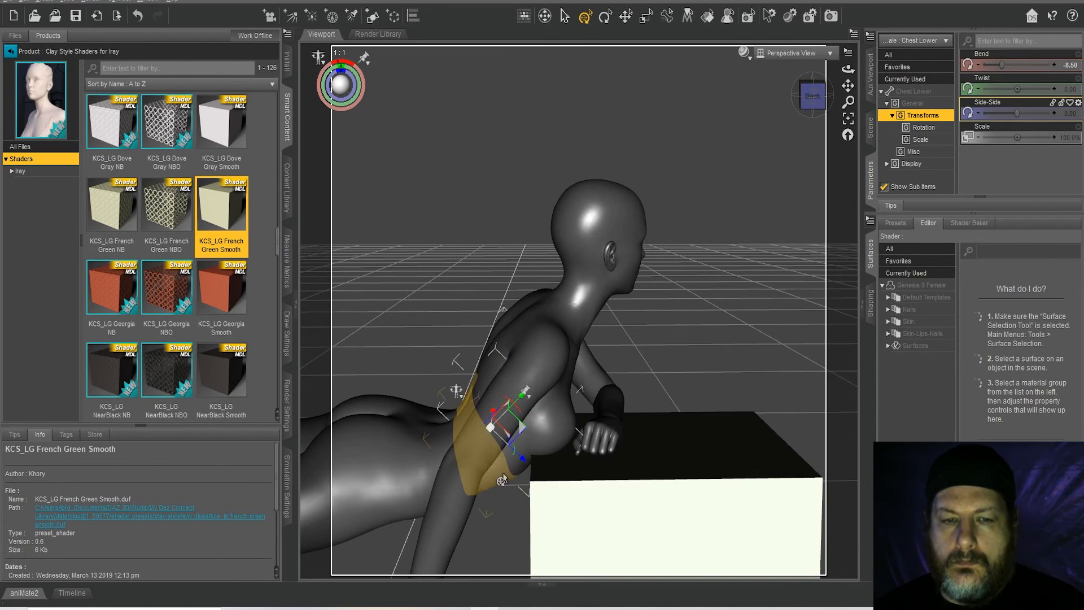
Bend the lower abdomen to about -3.6 and fine-tune the left hand's placement on the cube
left_click(501, 480)
left_click(493, 485)
left_click_drag(527, 422, 528, 423)
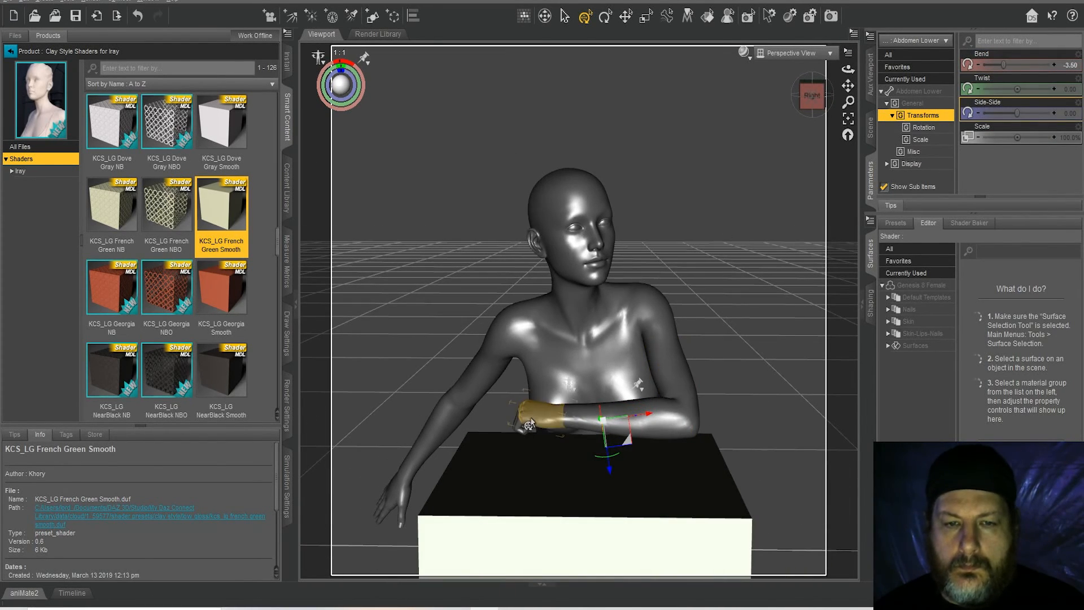
left_click(528, 423)
left_click_drag(561, 379, 558, 386)
mouse_move(848, 69)
left_mouse_down()
mouse_move(848, 101)
mouse_move(858, 73)
left_mouse_up()
Set the left pectoral to about Up-Down -5.86 and Side-Side -10
left_click(619, 374)
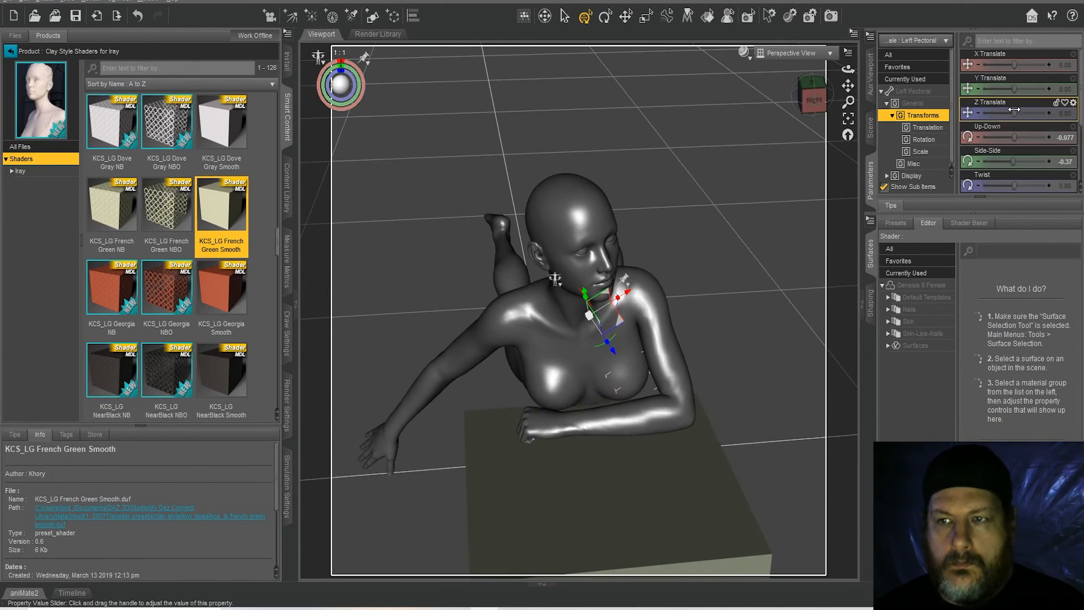
left_click_drag(1014, 163, 987, 142)
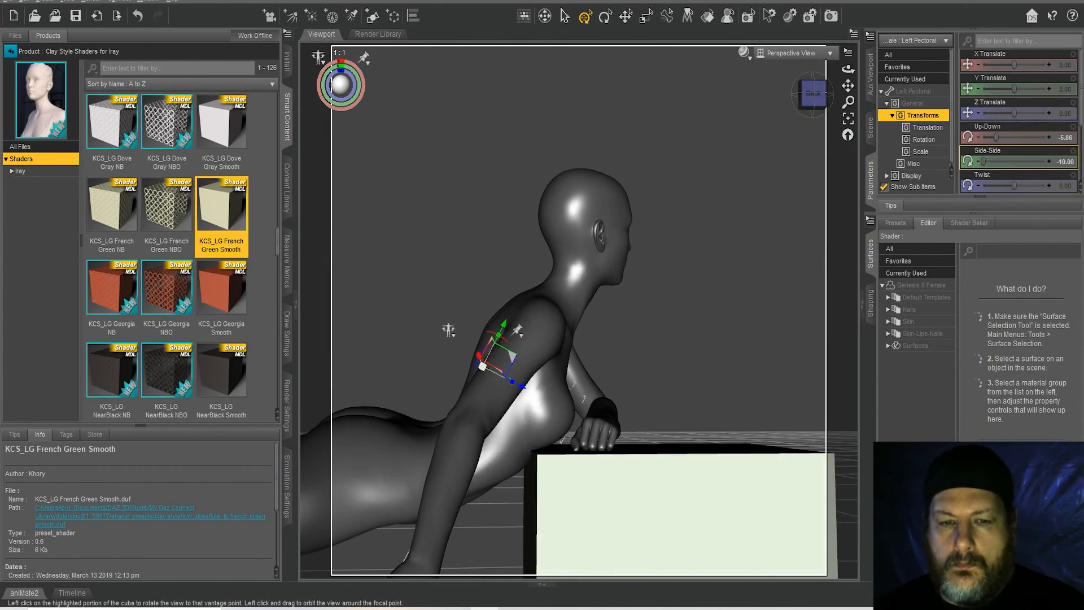
left_click_drag(848, 102, 848, 125)
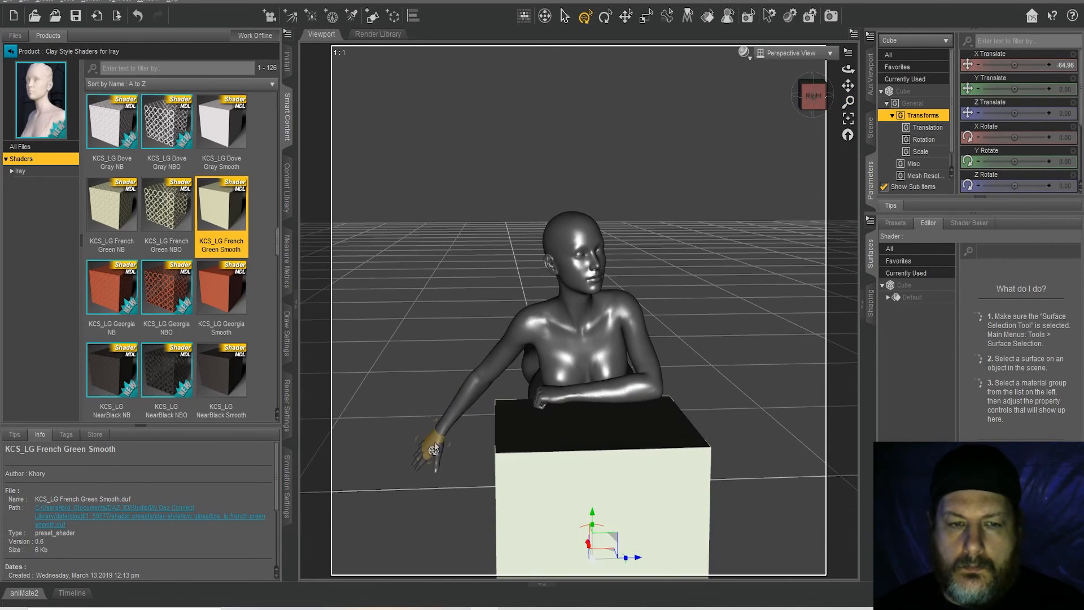
Bend the right forearm up and swing the right shoulder forward to Front-Back 95 so the right hand comes under the chin
left_click(434, 436)
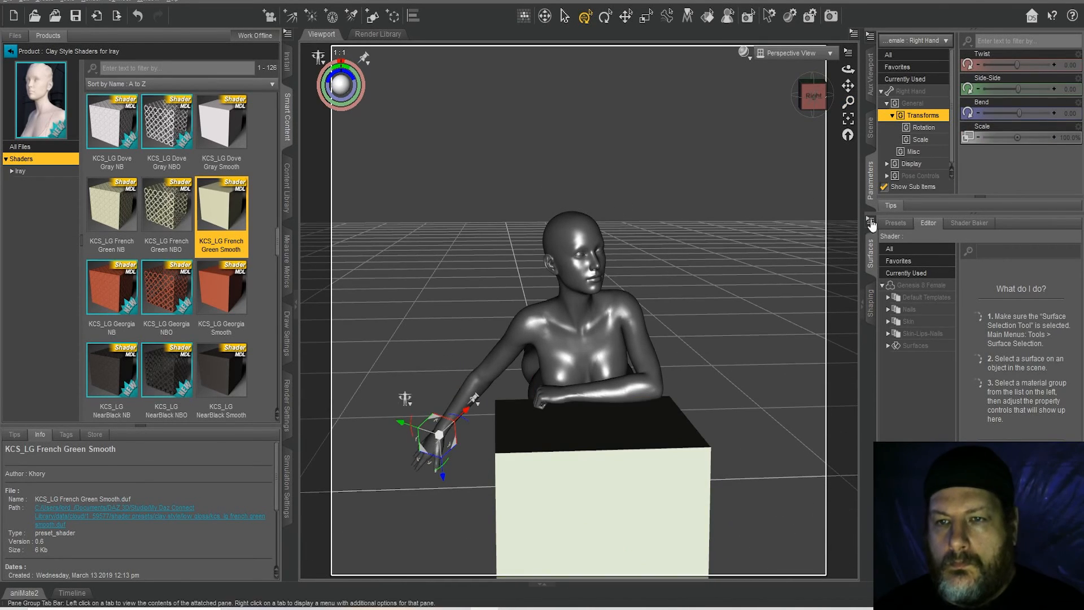
left_click(887, 176)
left_click(916, 173)
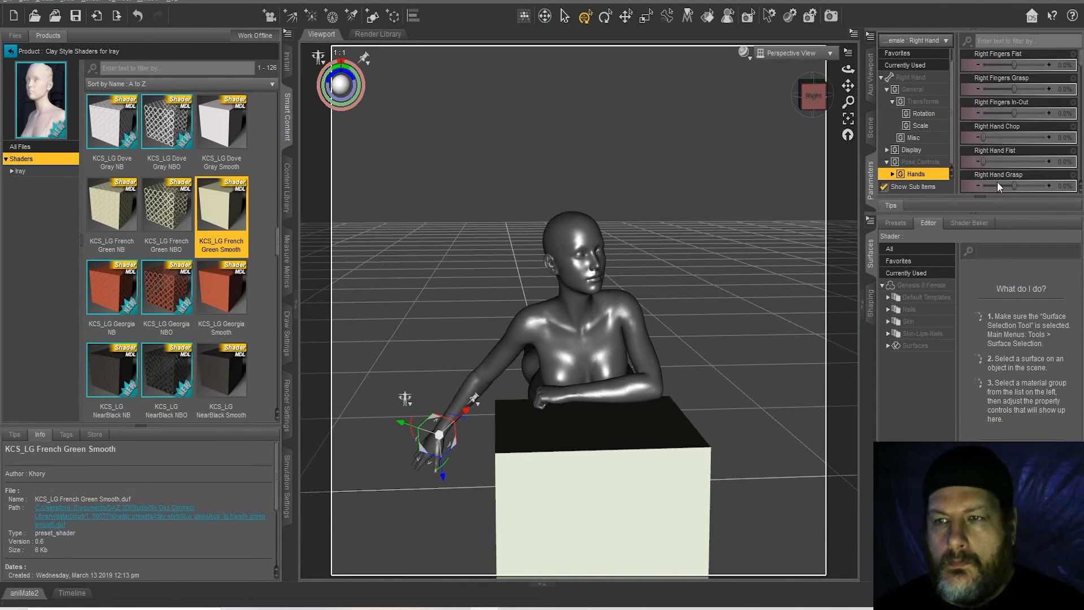
left_click(466, 397)
left_click_drag(1021, 66, 1039, 65)
left_click(505, 366)
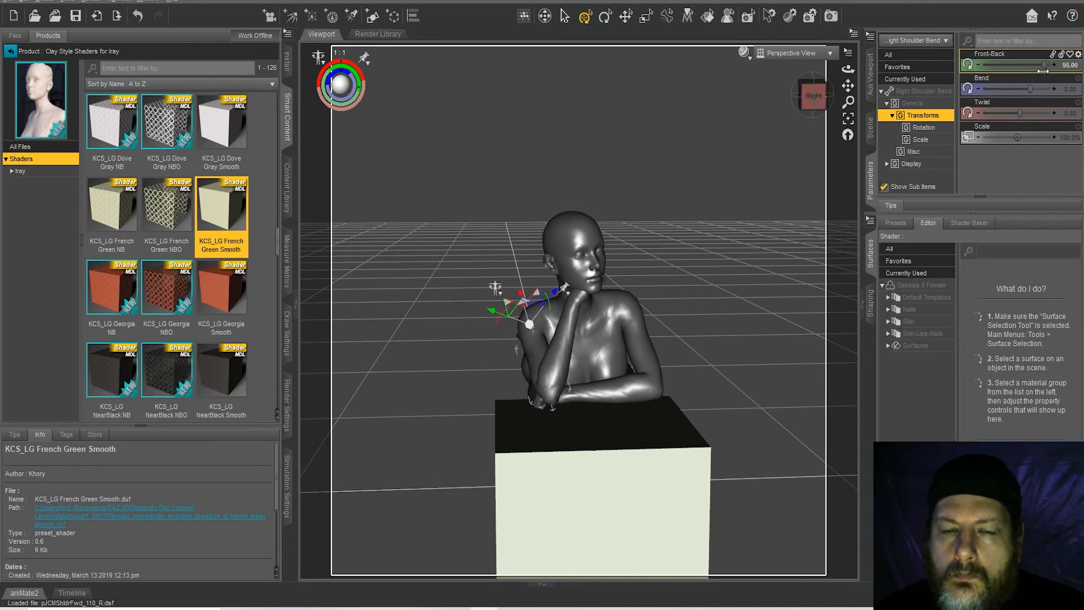
Fine-tune the right shoulder to Front-Back 83.75 and Bend about -1.17 so the hand supports the chin
left_click_drag(829, 95, 811, 100)
left_click(624, 372)
left_click_drag(1007, 65, 1004, 65)
left_click_drag(813, 96, 825, 105)
left_click(571, 336)
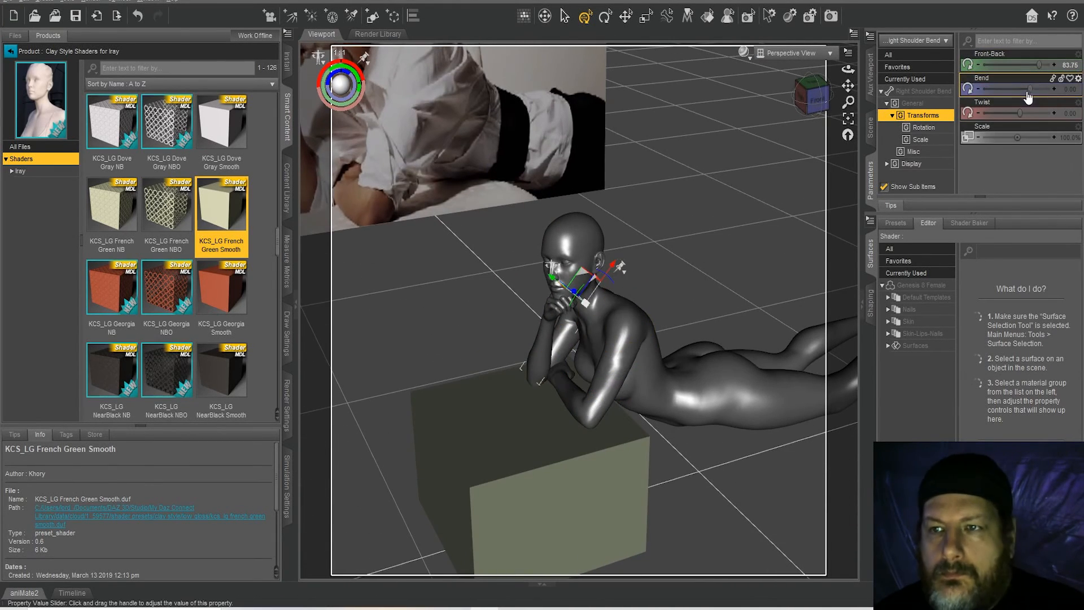
left_click_drag(1028, 88, 1029, 86)
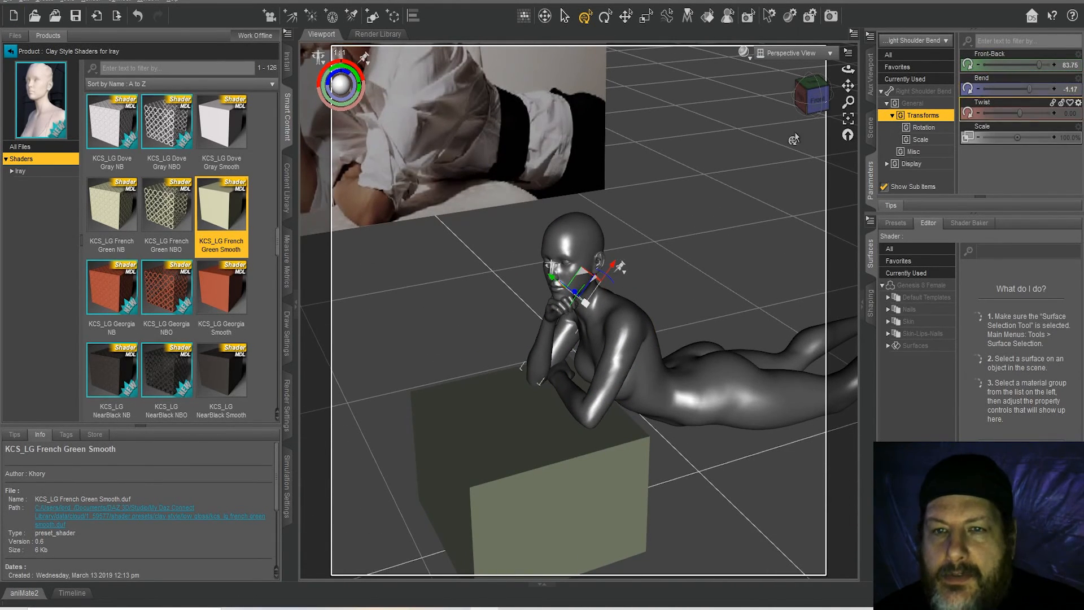
Set the Bend of the left thumb's second joint to 11 where the hand rests on the cube
left_click_drag(853, 102, 852, 65)
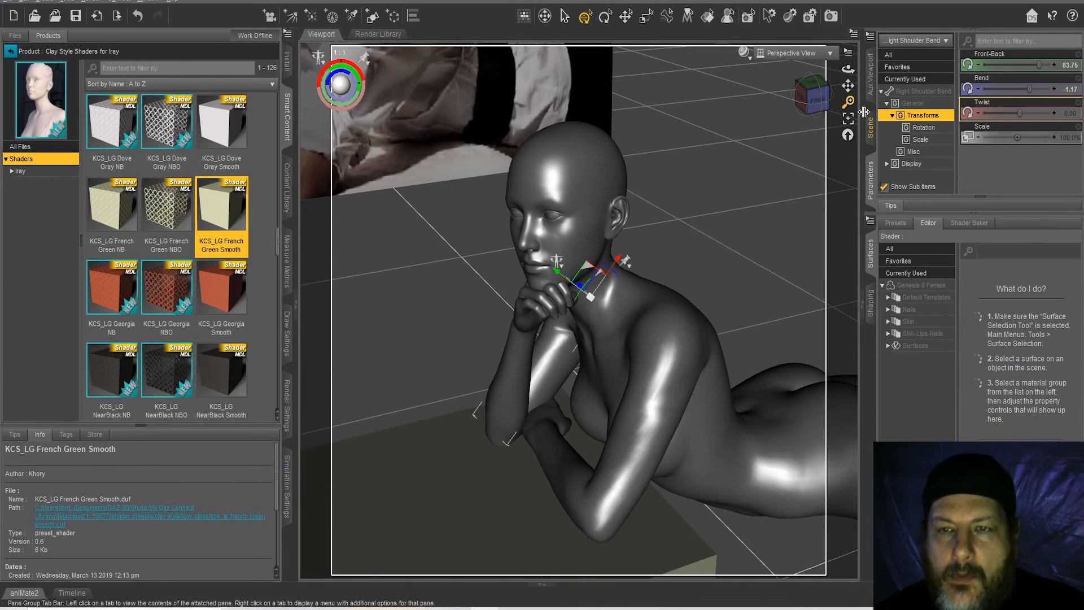
left_click_drag(806, 113, 944, 66)
left_click(602, 473)
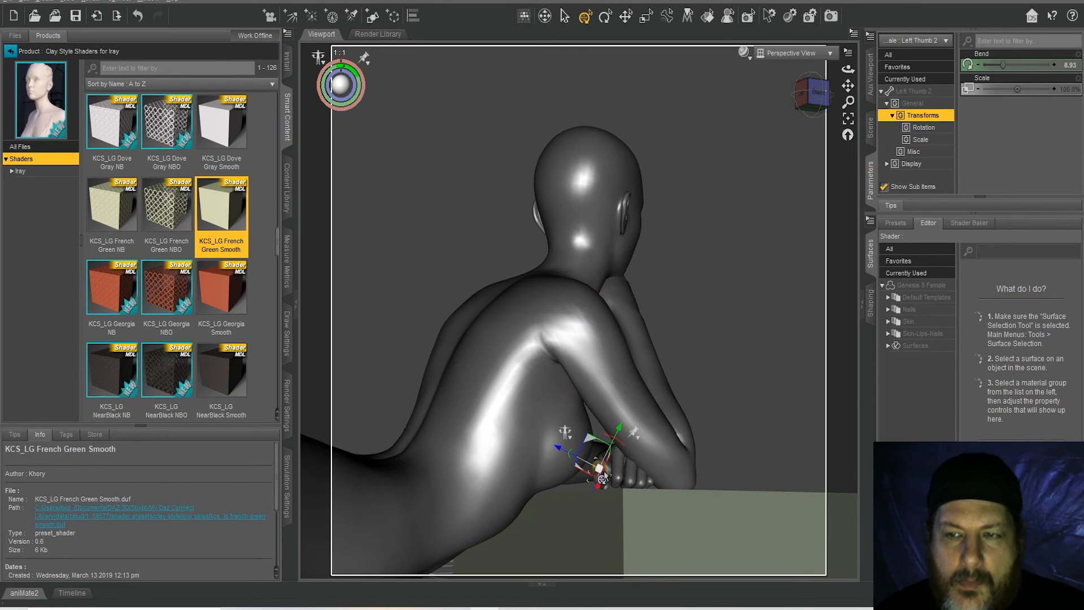
left_click_drag(1001, 65, 1003, 65)
left_click(919, 93)
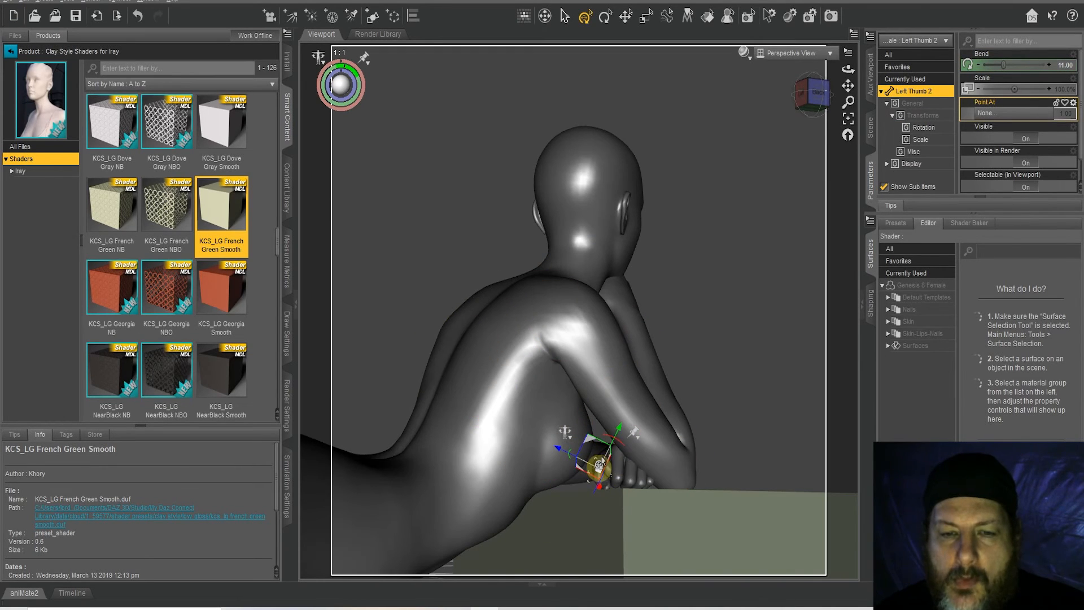
Set the left thumb's first joint to Bend 7.55 and Up-Down 8.67, and its third joint to Bend 23.08
left_click(813, 97)
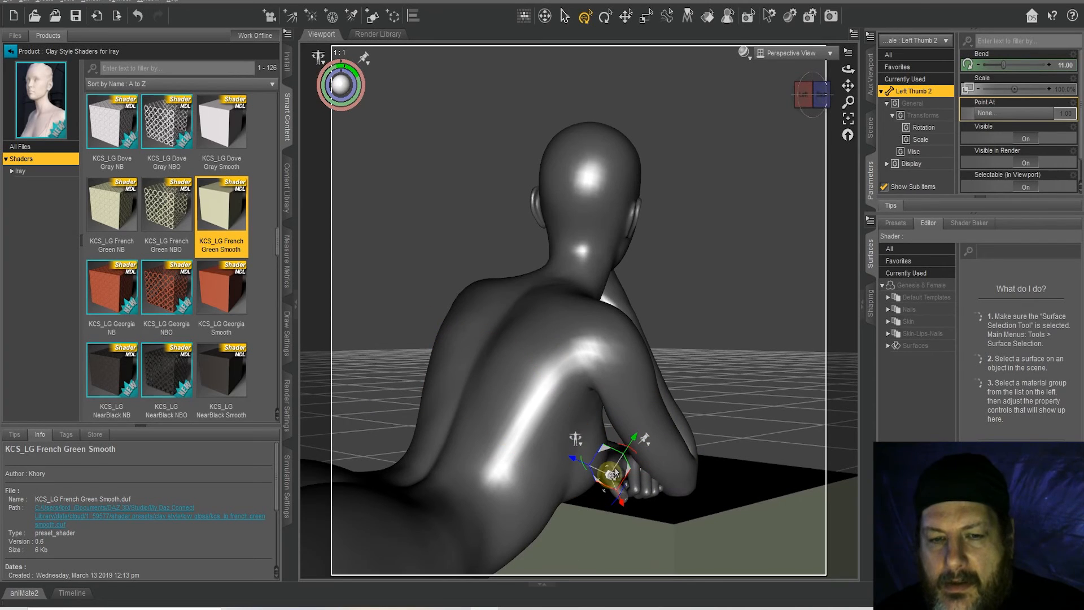
left_click(549, 473)
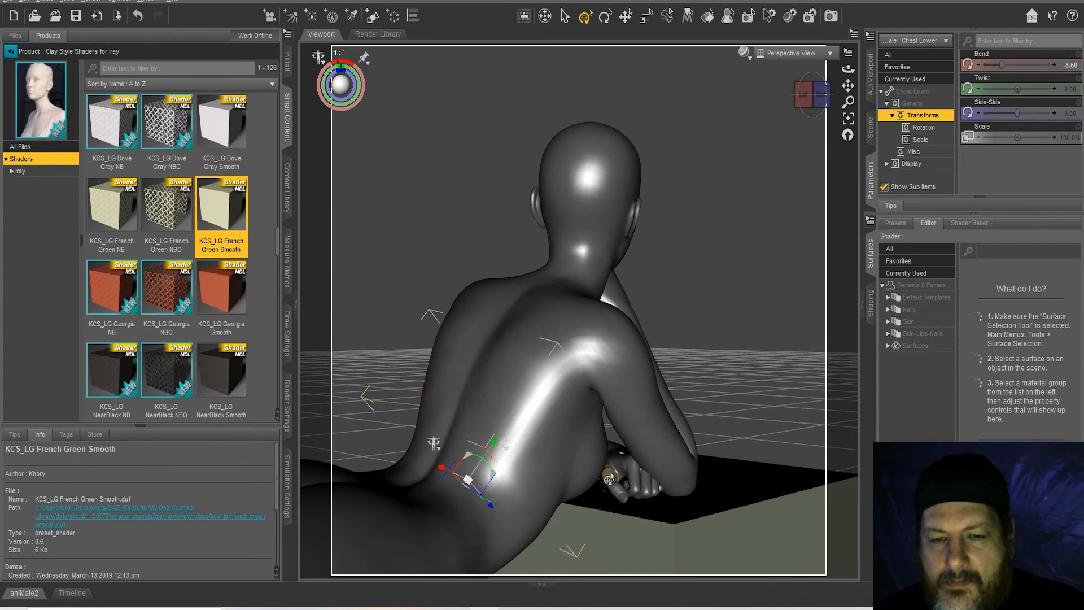
left_click(611, 469)
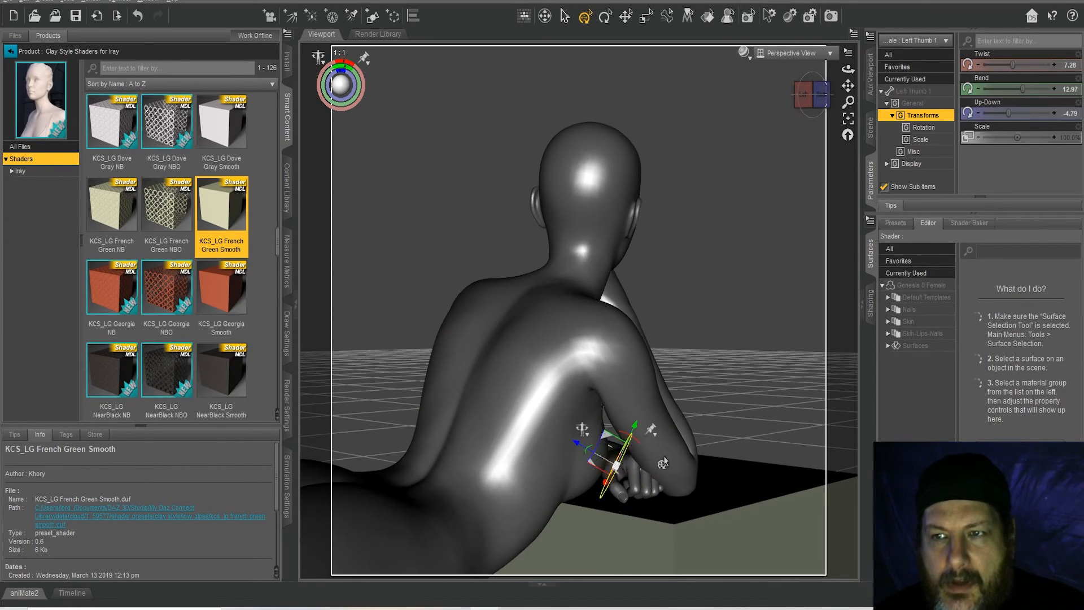
left_click_drag(1007, 114, 1020, 88)
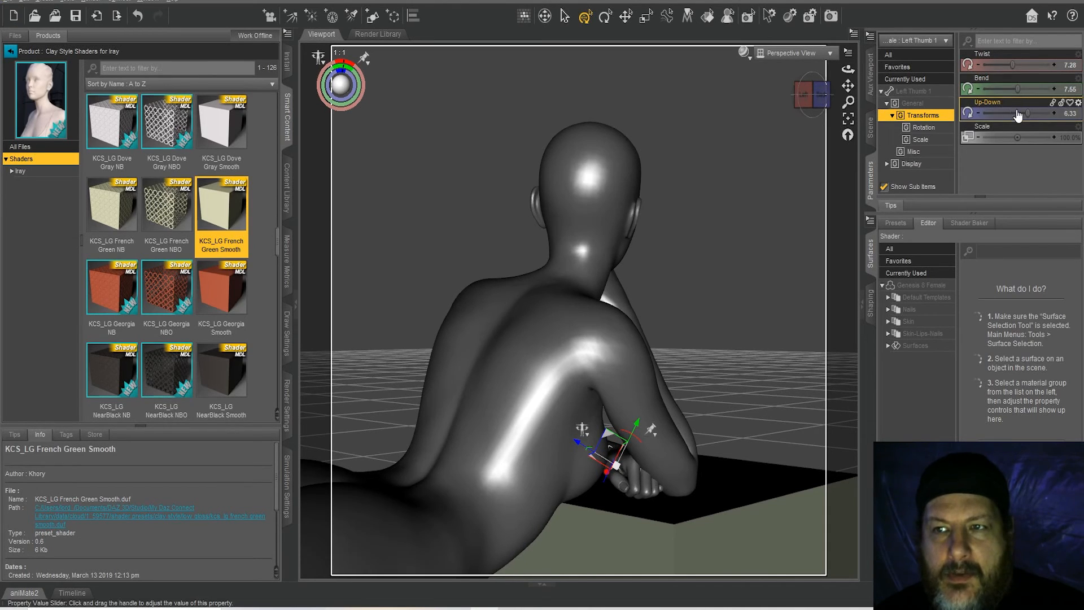
left_click_drag(1026, 113, 1023, 111)
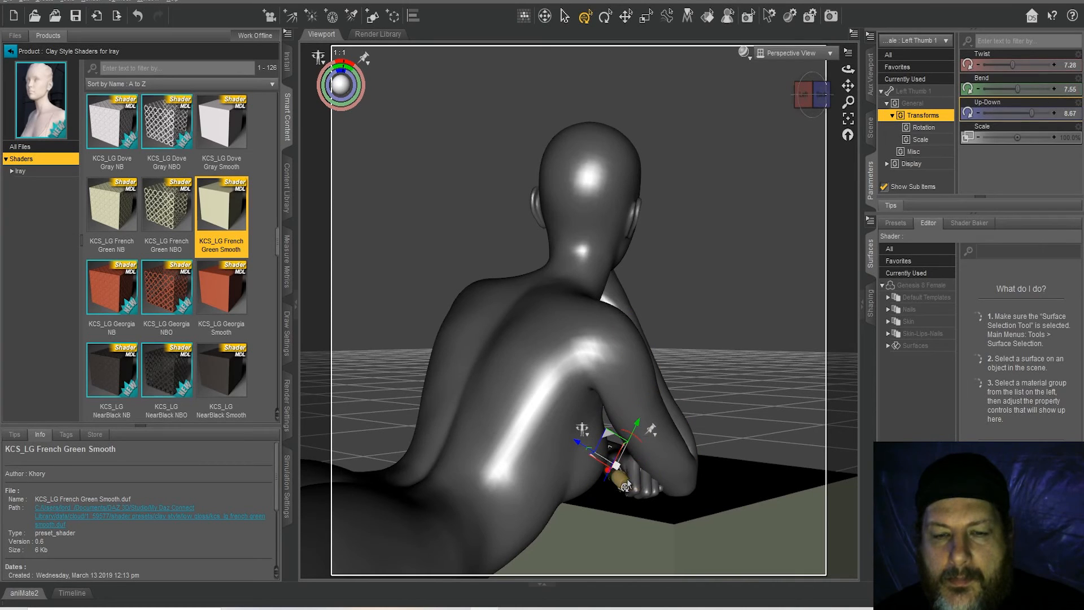
left_click(625, 485)
left_click_drag(1018, 65, 1006, 65)
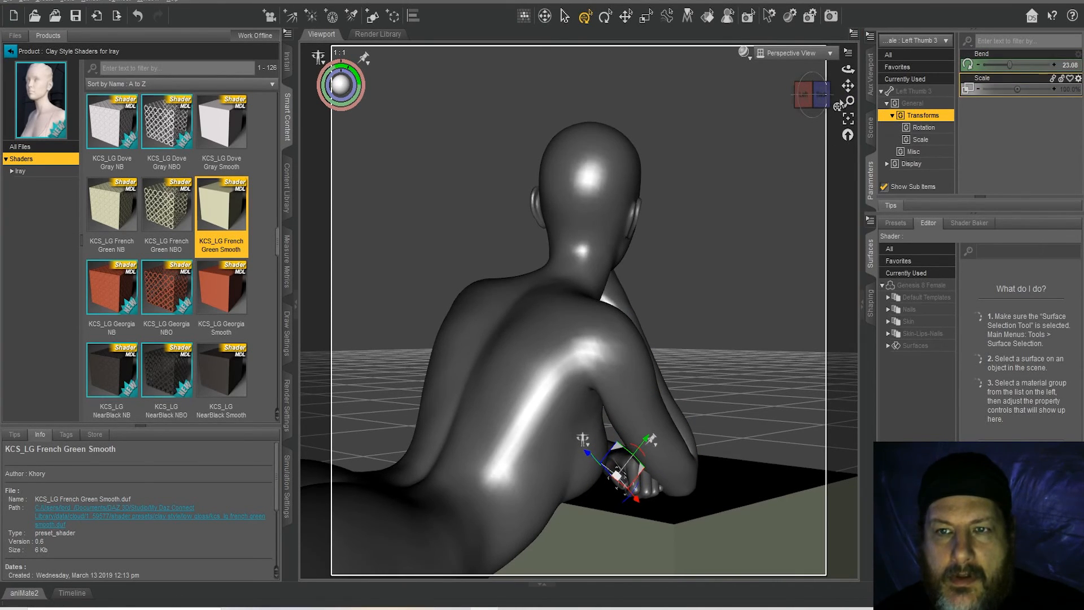
Set the left forearm's Twist to -12.88 and the left shoulder's Twist to 56.67
left_click_drag(815, 96, 699, 155)
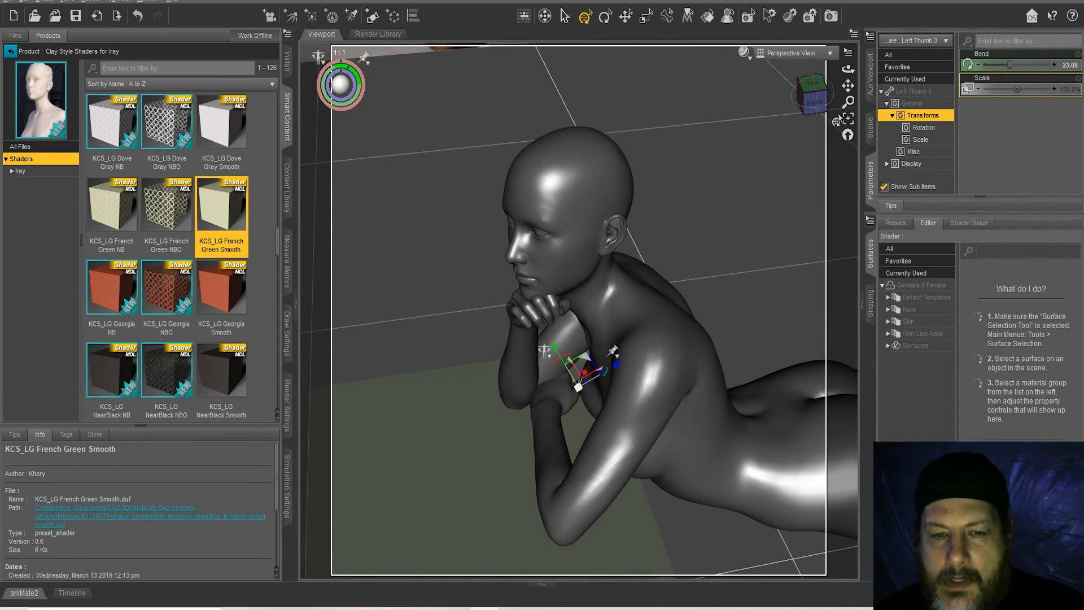
left_click(544, 430)
left_click_drag(1030, 87, 1012, 89)
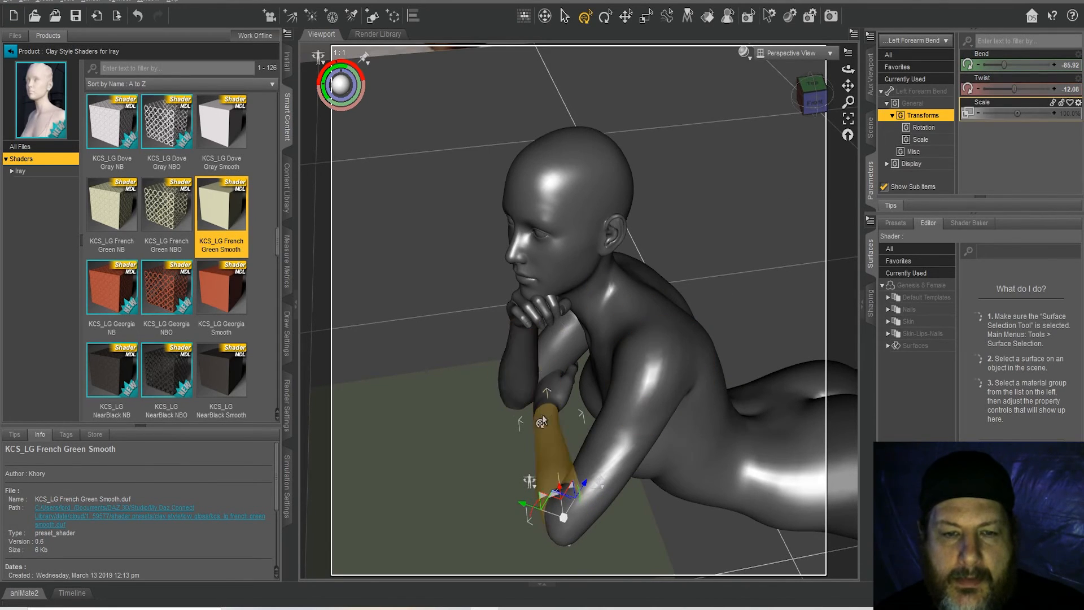
left_click(628, 444)
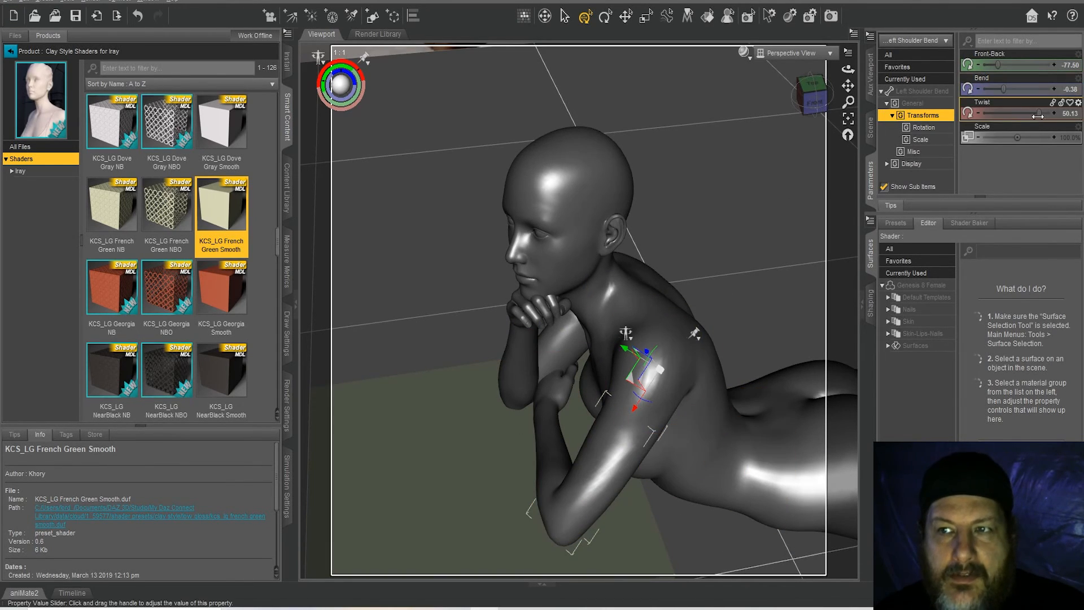
left_click_drag(1038, 116, 1042, 114)
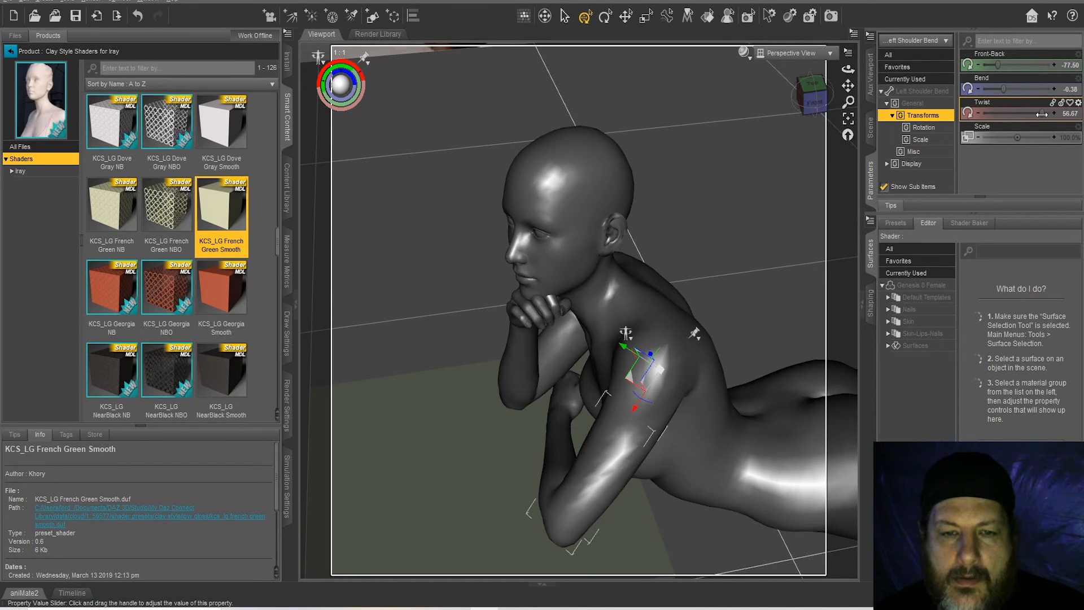
Turn off the limits on the left hand's Twist parameter
left_click_drag(818, 104, 754, 197)
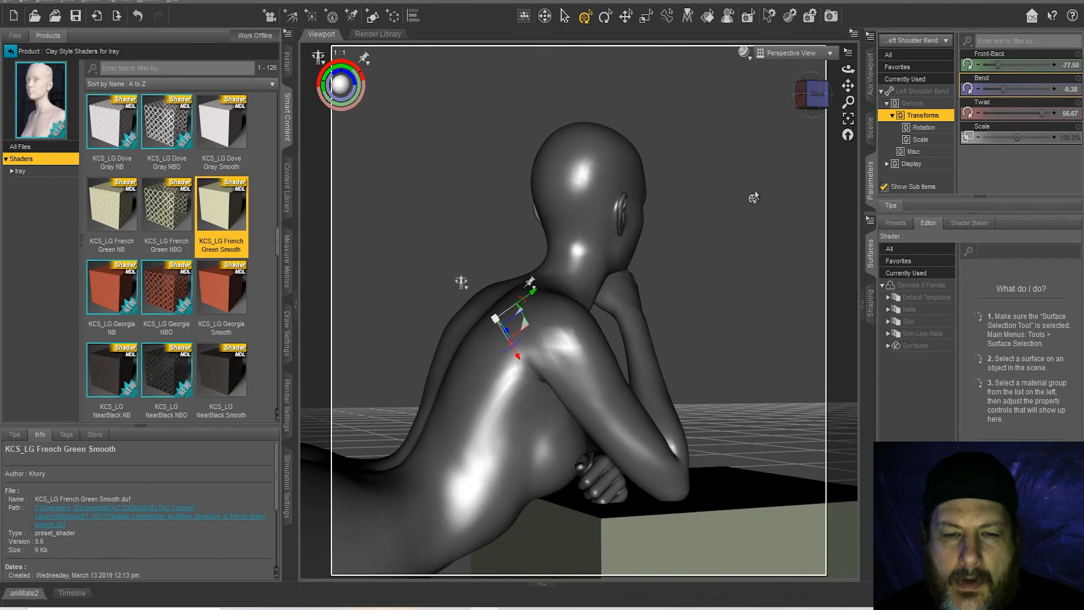
left_click(616, 486)
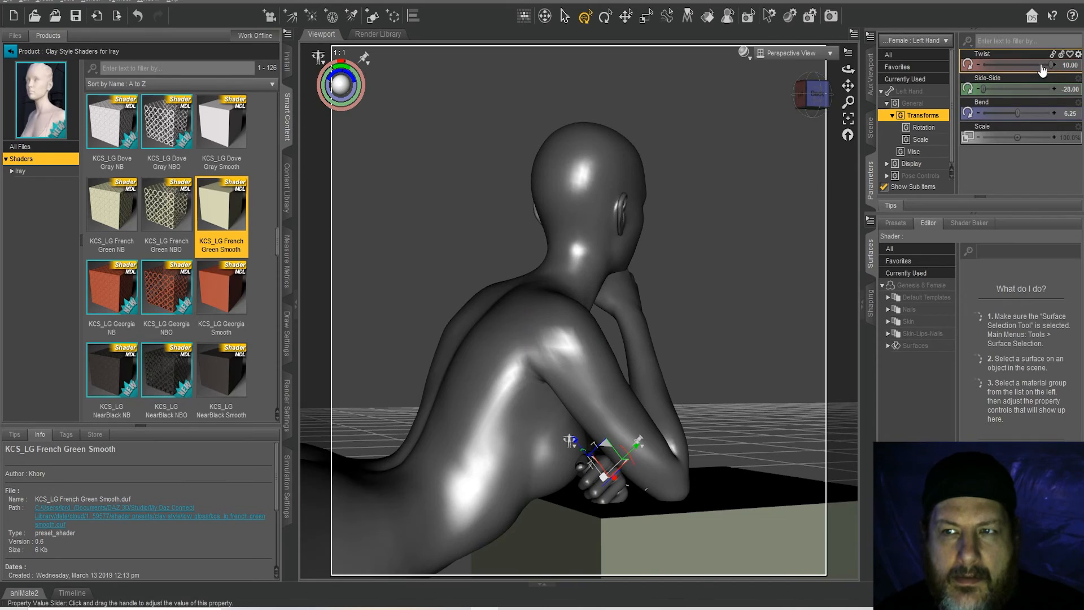
mouse_move(1052, 65)
left_mouse_down()
mouse_move(1034, 65)
mouse_move(1069, 69)
left_mouse_up()
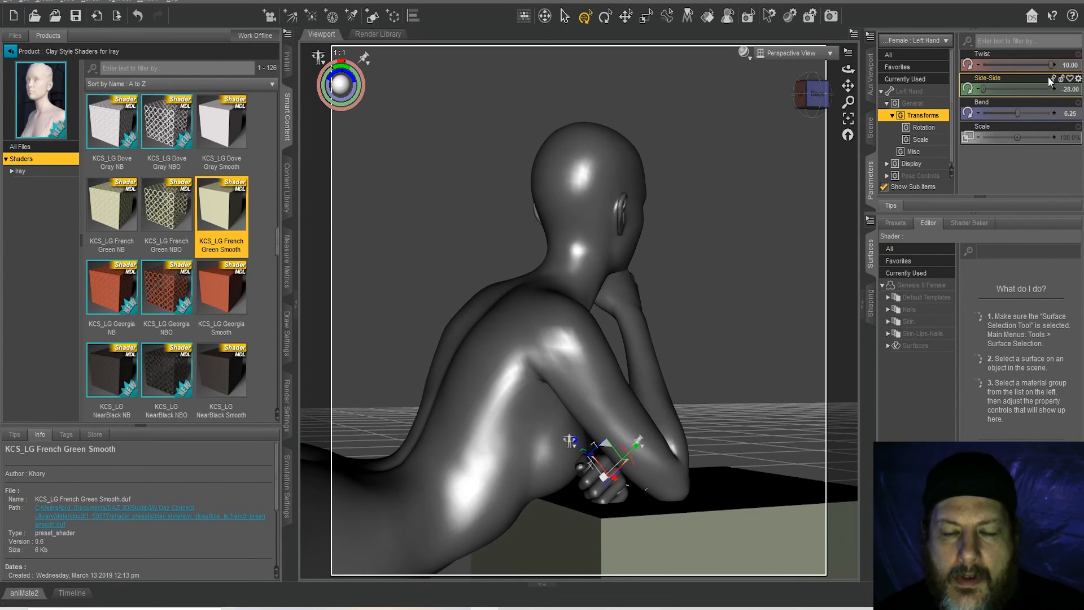
left_click(1078, 56)
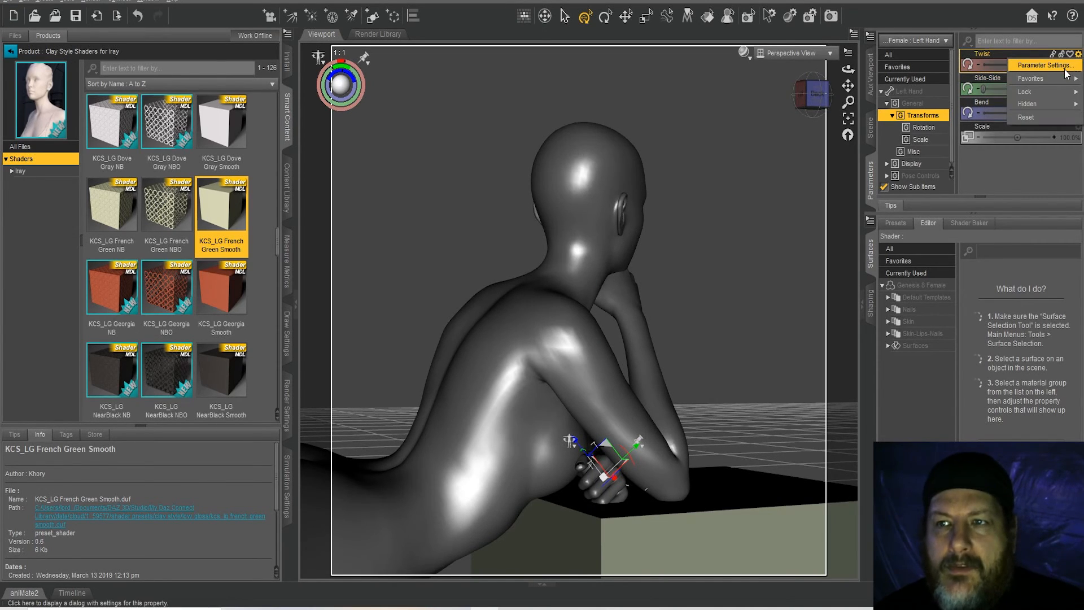
left_click(1043, 65)
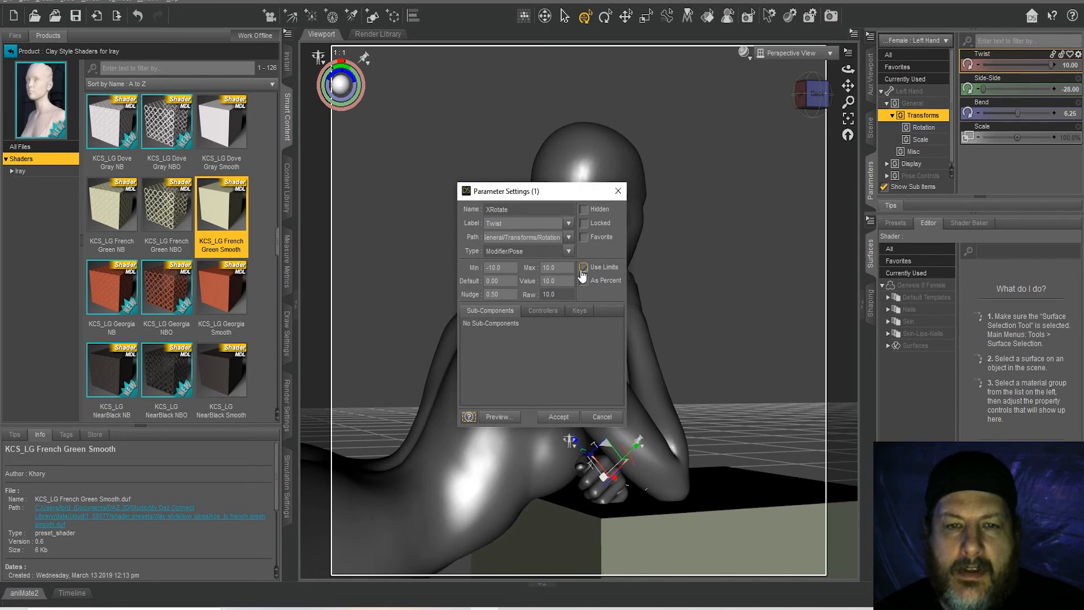
left_click(549, 421)
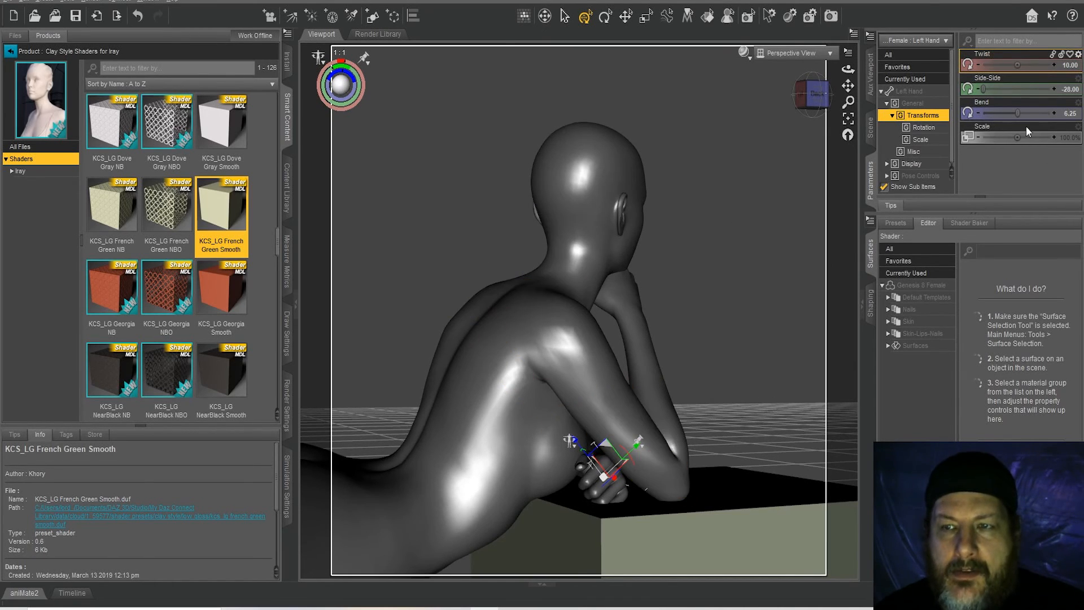
Set the left hand's Twist to 56.76 and its Bend to 22.50
left_click_drag(1017, 62, 1033, 65)
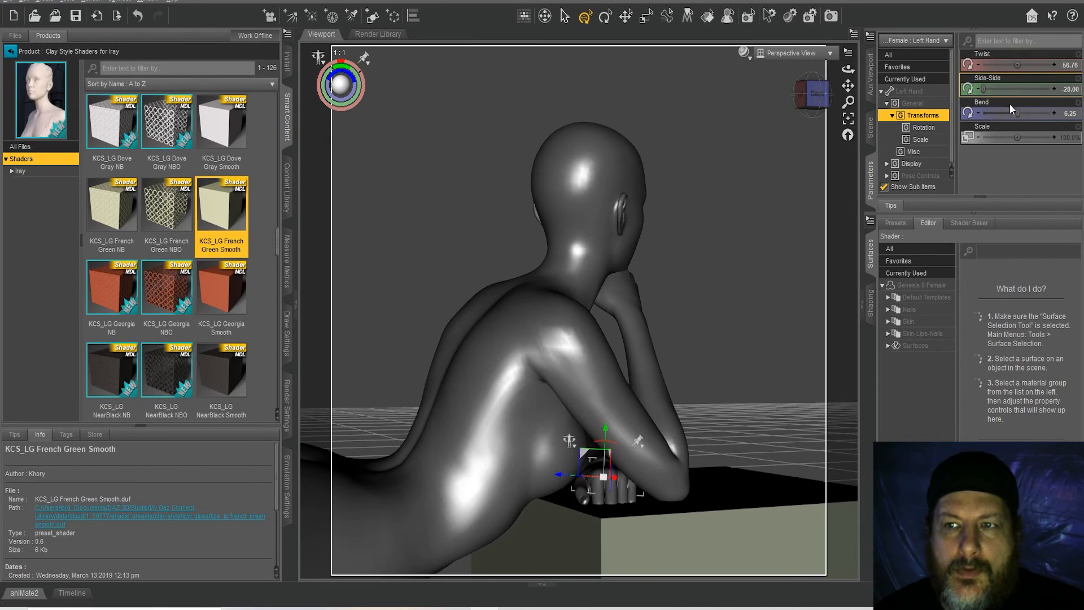
left_click_drag(1017, 113, 1027, 113)
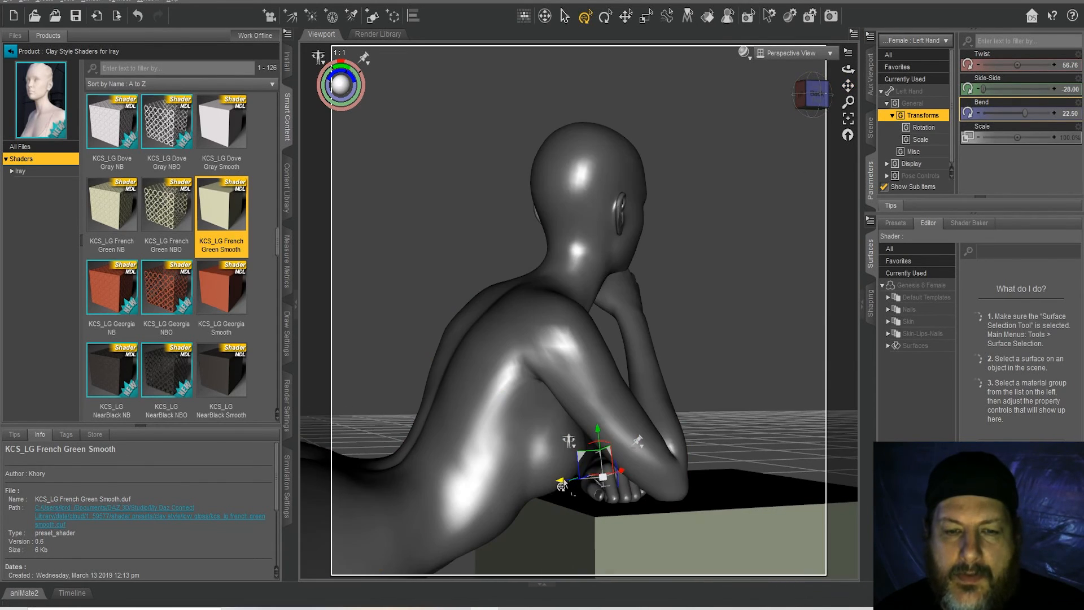
left_click_drag(562, 481, 554, 483)
Turn off the limits on the left hand's Side-Side parameter
mouse_move(813, 95)
left_mouse_down()
mouse_move(751, 105)
mouse_move(812, 106)
left_mouse_up()
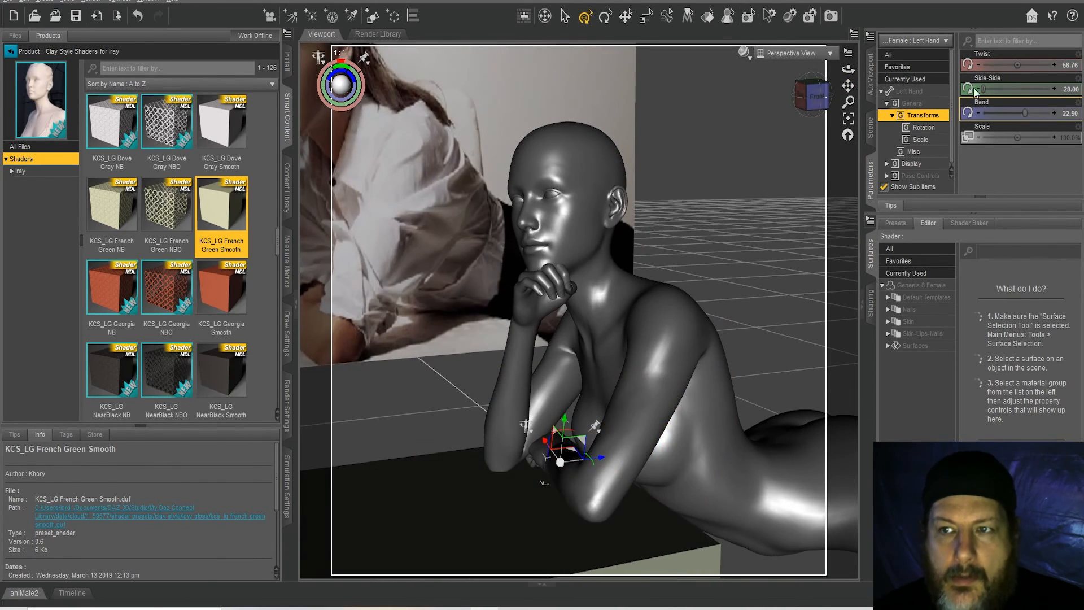
left_click(1078, 79)
left_click(1057, 90)
left_click(588, 267)
left_click(562, 416)
Set the left hand's Twist to 6.42 and Bend to -13.68, and the left shoulder's Twist to 62.50 with a slight Front-Back adjustment
left_click_drag(1020, 92, 1008, 67)
left_click_drag(1022, 114, 1023, 114)
left_click(617, 422)
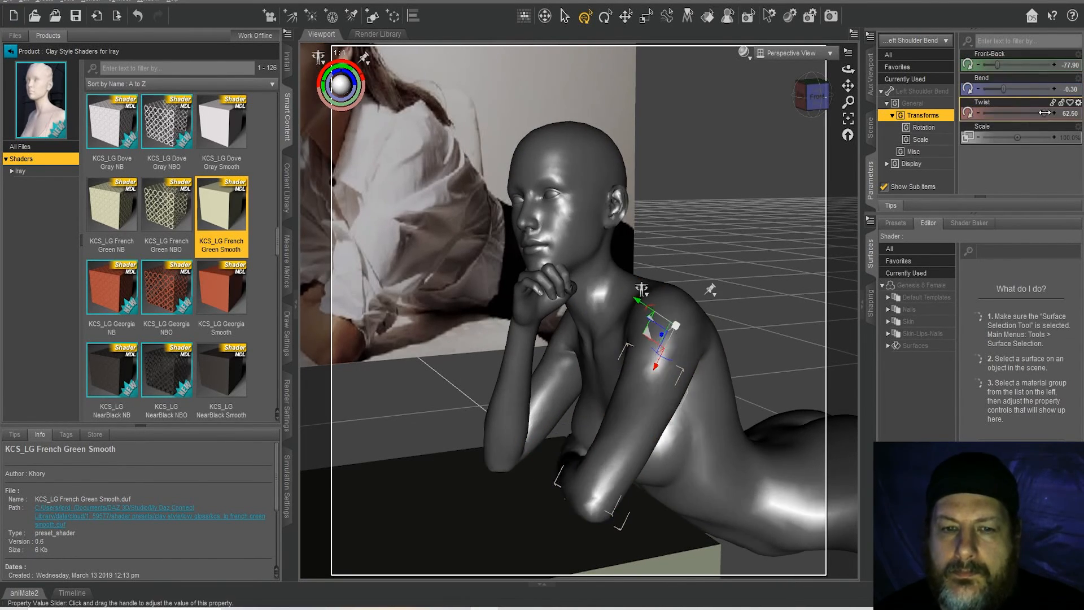
left_click_drag(997, 65, 1000, 65)
Adjust the rotations of the left forearm and hand so the arm lies flat across the top of the block
middle_click_drag(751, 277, 467, 286)
left_click(609, 478)
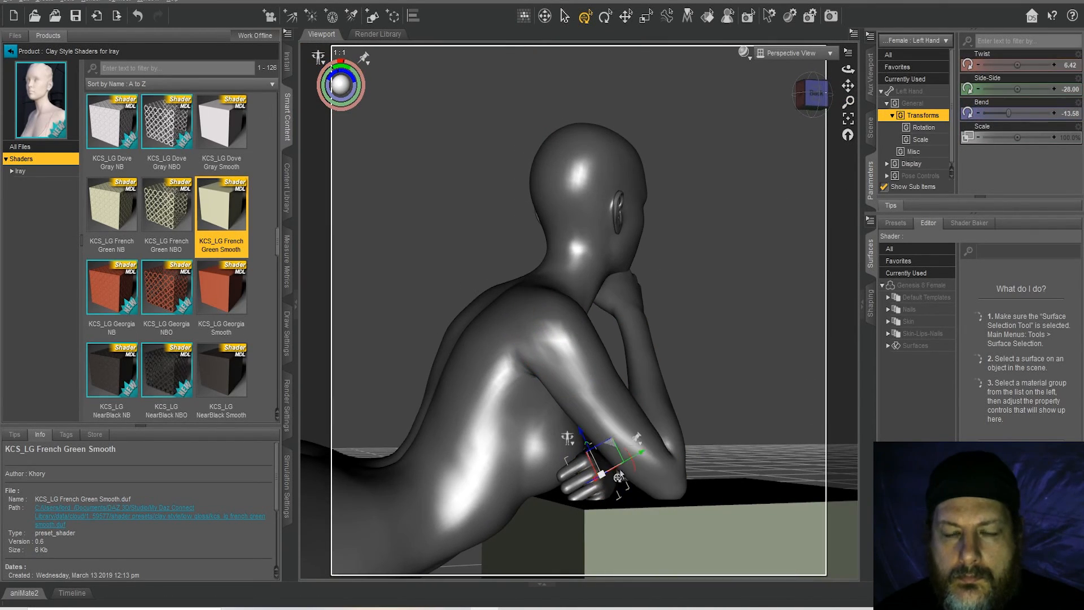
left_click(651, 450)
left_click_drag(1018, 89, 1040, 66)
left_click_drag(1025, 89, 1015, 89)
left_click_drag(813, 94, 672, 132)
left_click_drag(1019, 113, 1003, 115)
mouse_move(813, 95)
left_mouse_down()
mouse_move(759, 97)
mouse_move(794, 97)
left_mouse_up()
Set the right hand's Bend to 51.25 so the hand folds under the chin
left_click(526, 264)
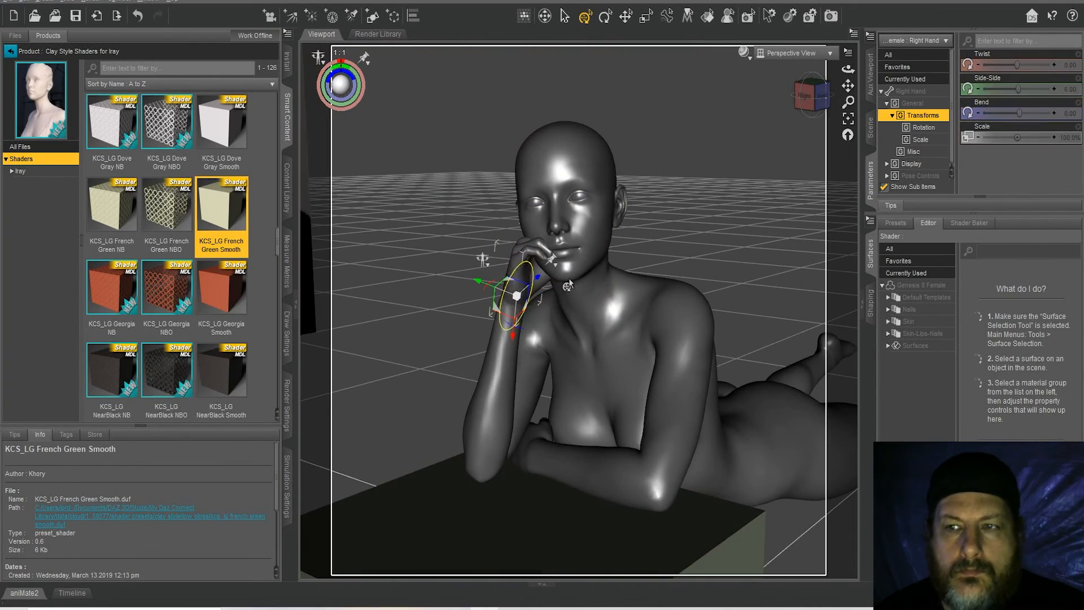
left_click_drag(1019, 113, 1042, 115)
left_click_drag(813, 95, 811, 67)
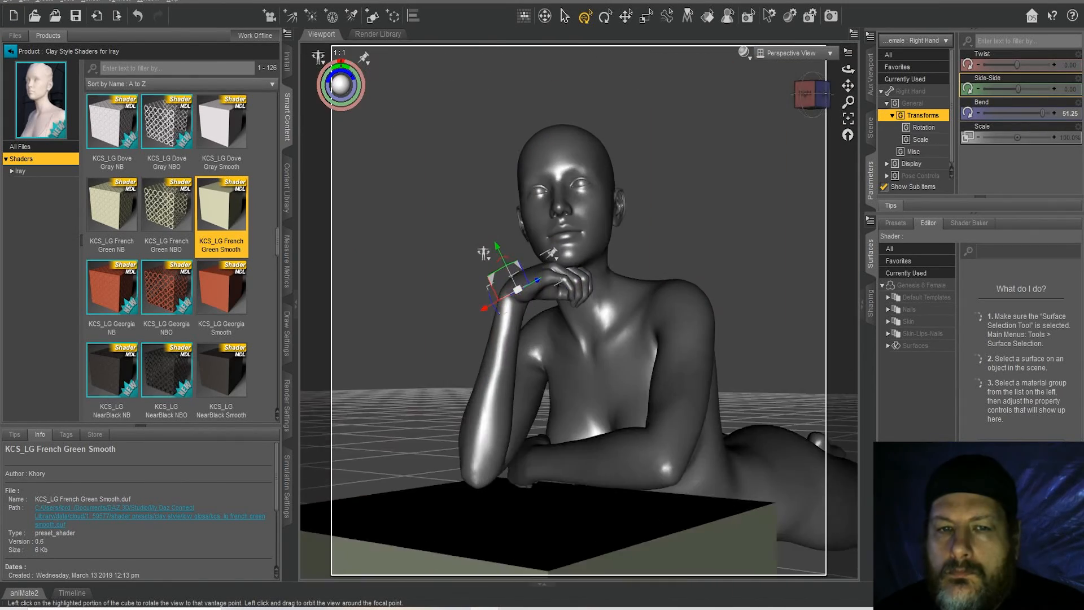
left_click(807, 94)
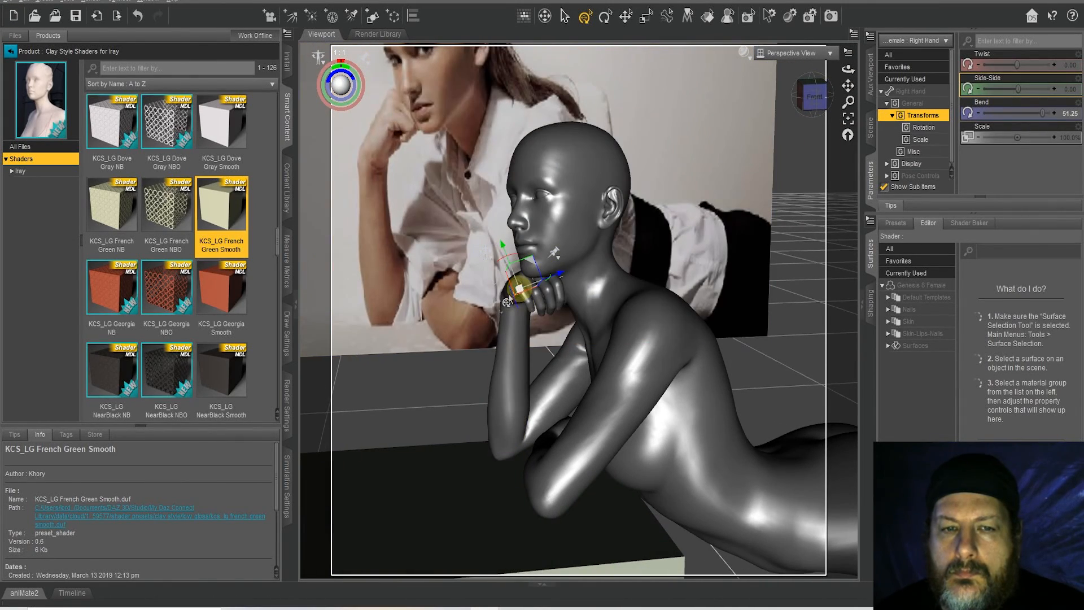
Curl the right hand with its pose controls: Right Fingers Grasp 100%, Right Fingers Fist 44.0% and Right Hand Fist 29.7%
left_click_drag(814, 97, 832, 86)
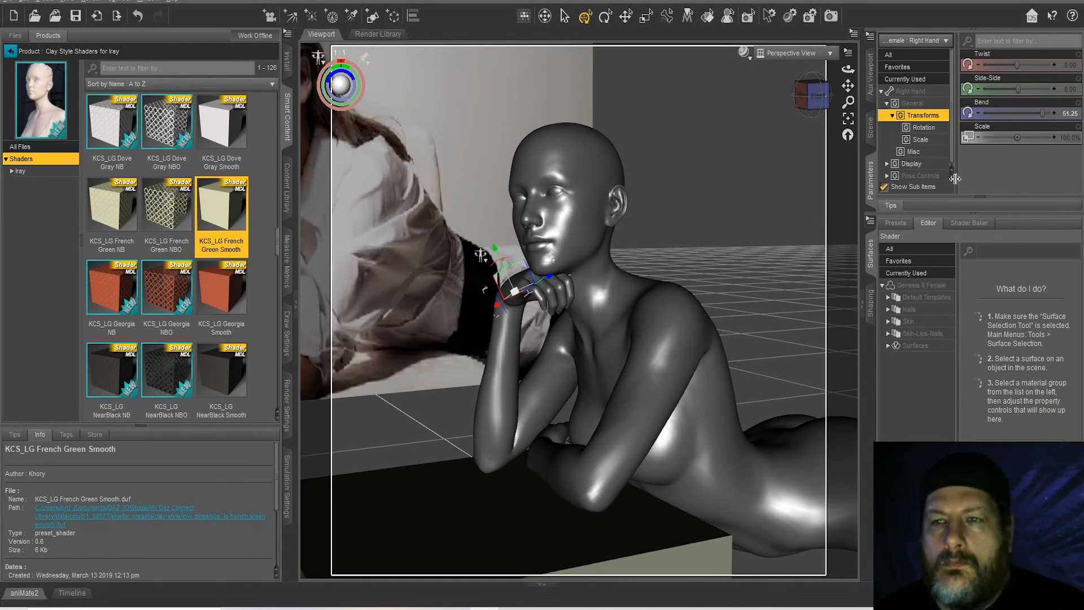
left_click(887, 177)
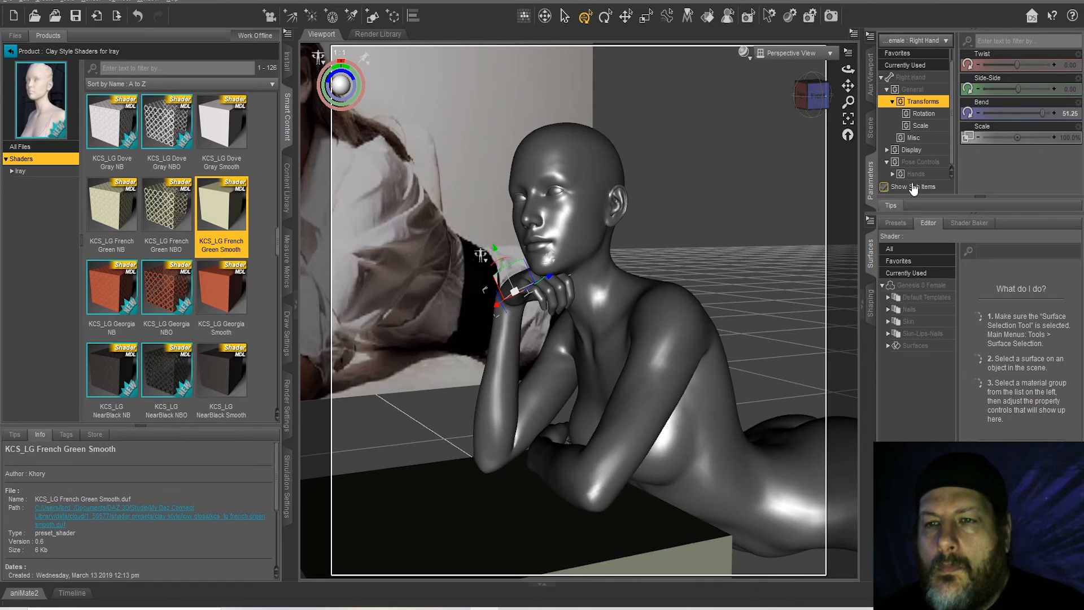
left_click(917, 175)
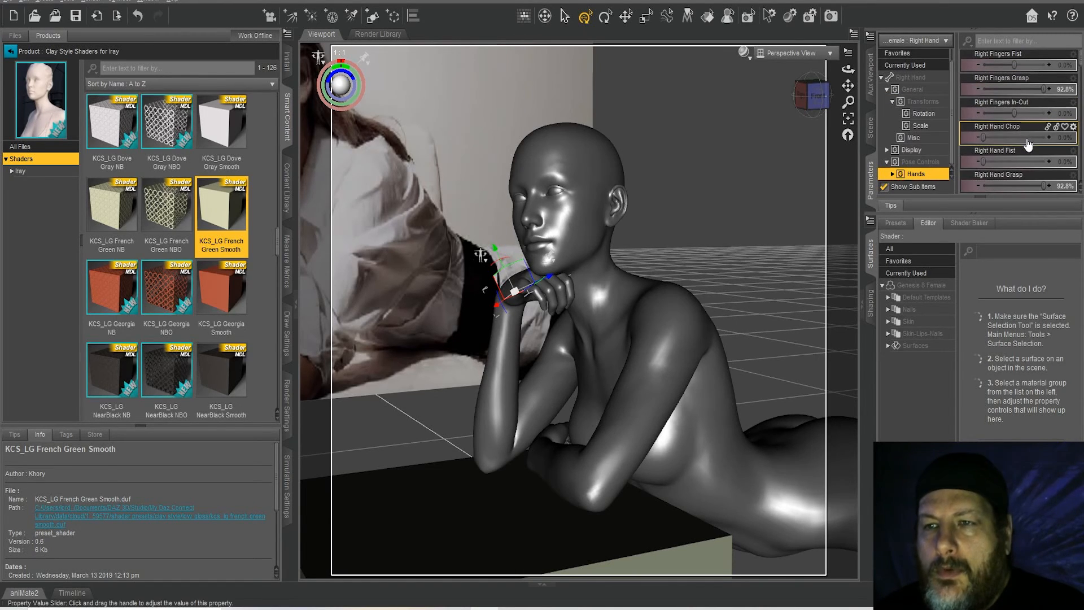
scroll(1045, 115, "down", 3)
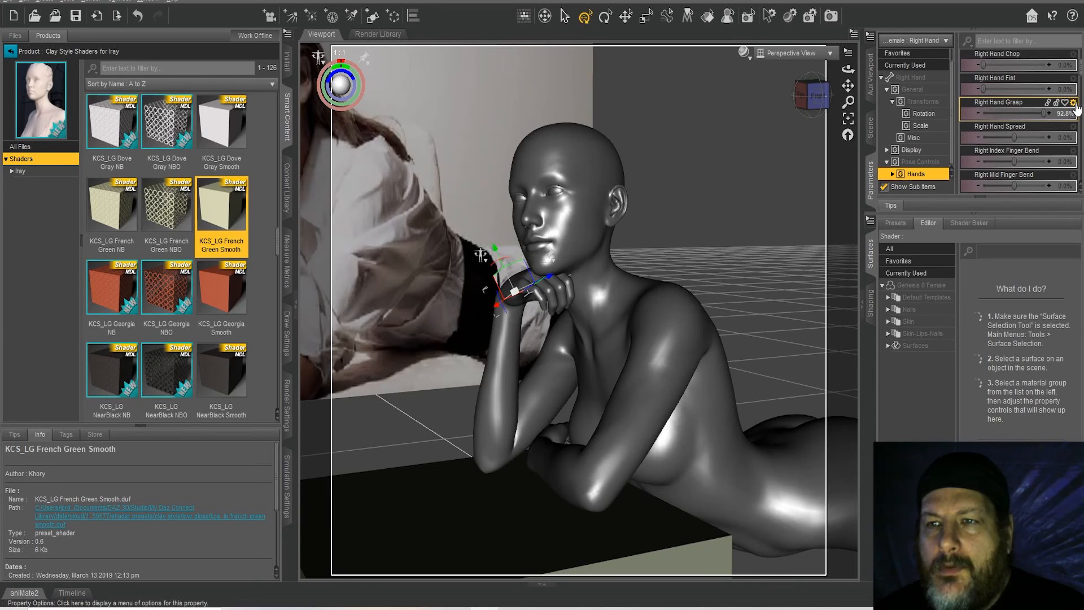
scroll(1016, 108, "up", 3)
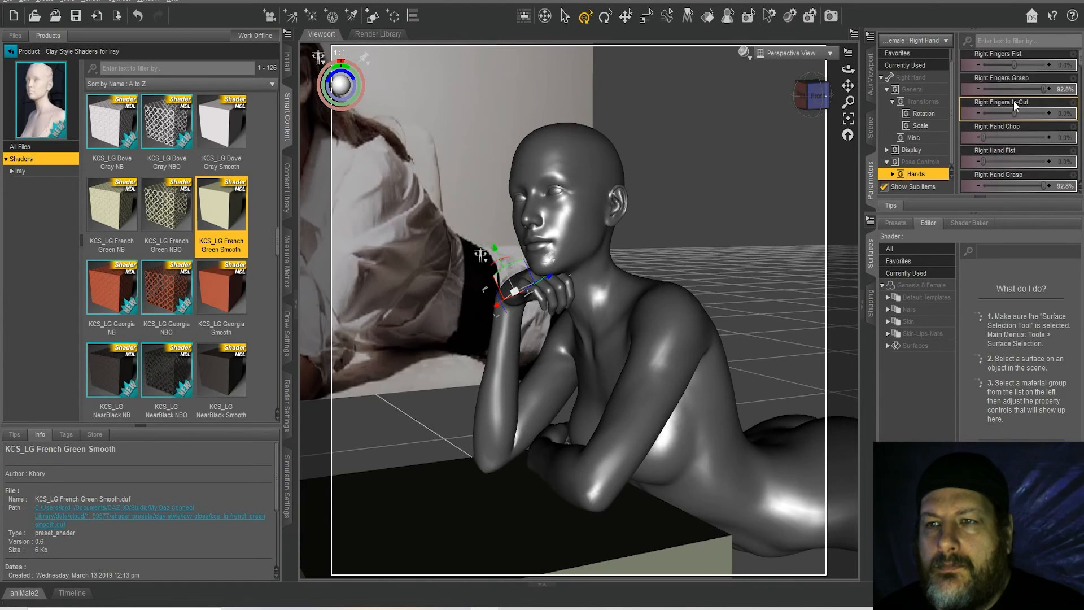
left_click_drag(1044, 90, 1070, 91)
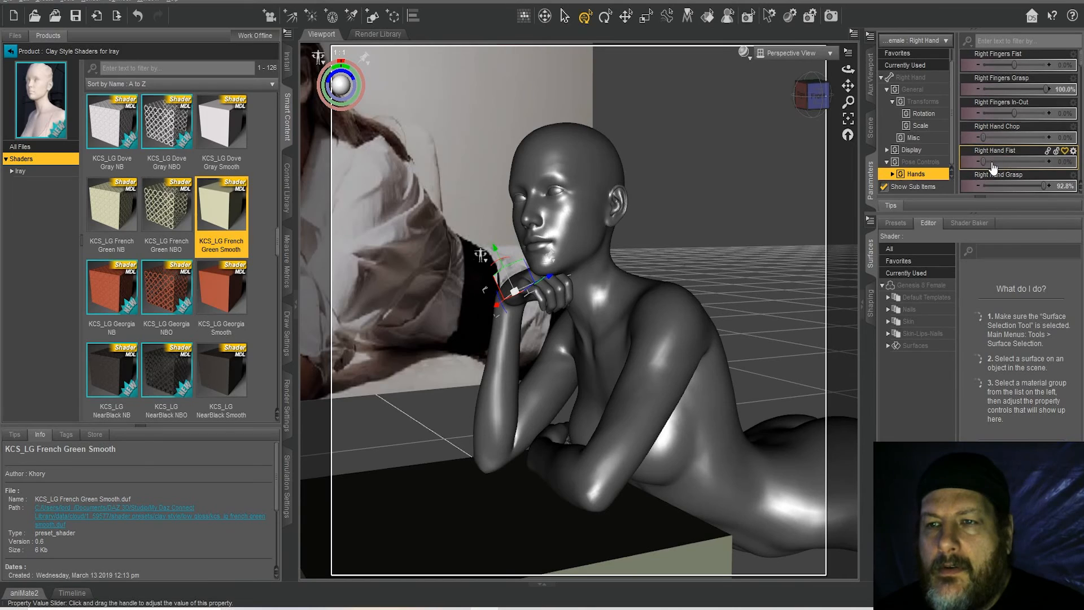
left_click_drag(985, 162, 994, 161)
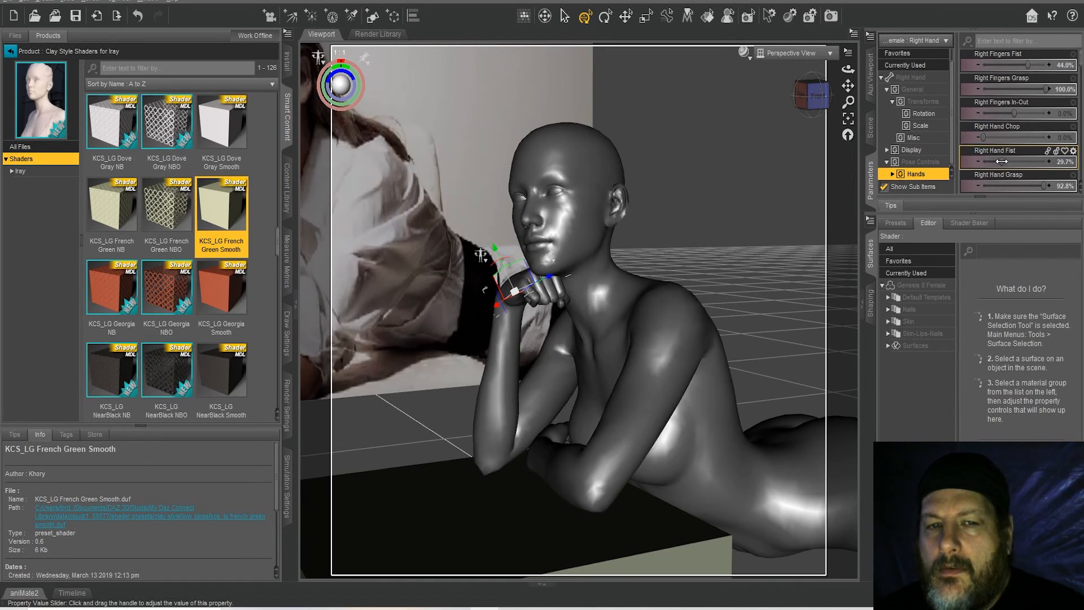
Set the right forearm's Twist to -41.83 and its Bend to 105.40
left_click(617, 295)
left_click_drag(848, 101, 848, 142)
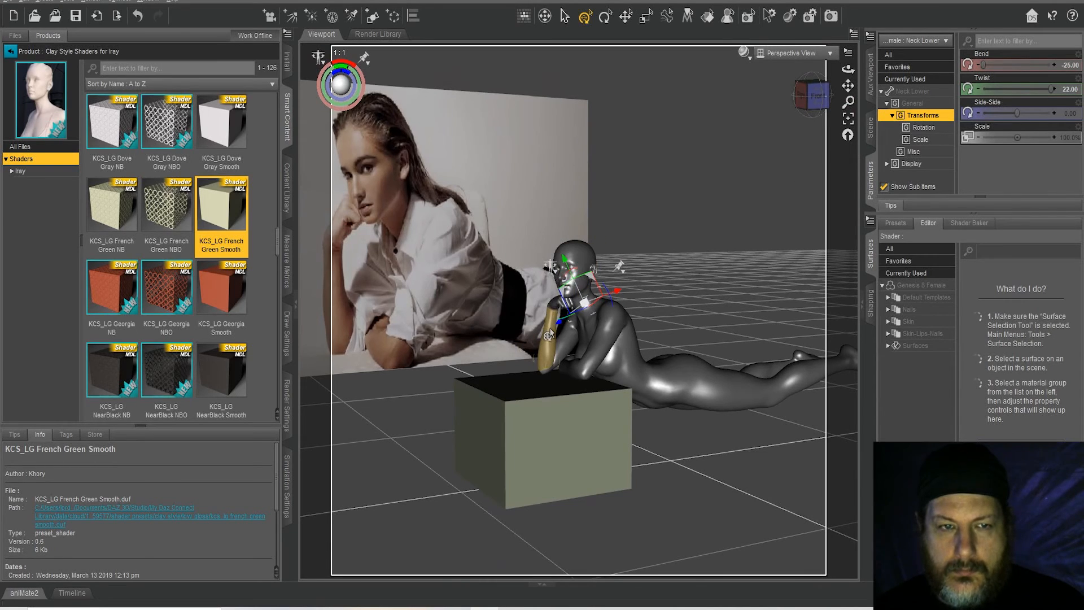
left_click(550, 328)
left_click_drag(1019, 90, 995, 89)
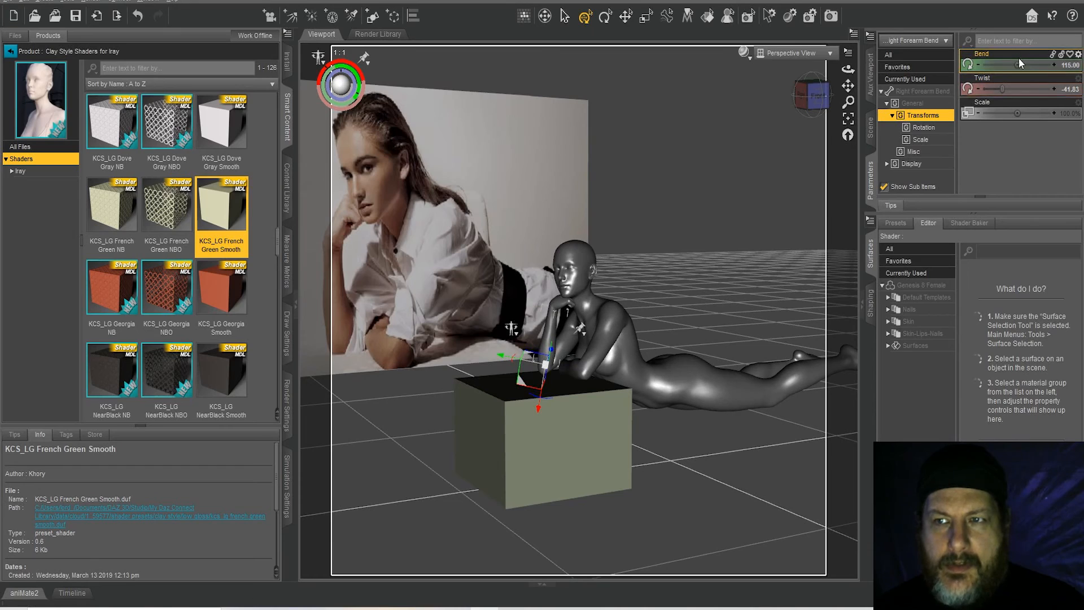
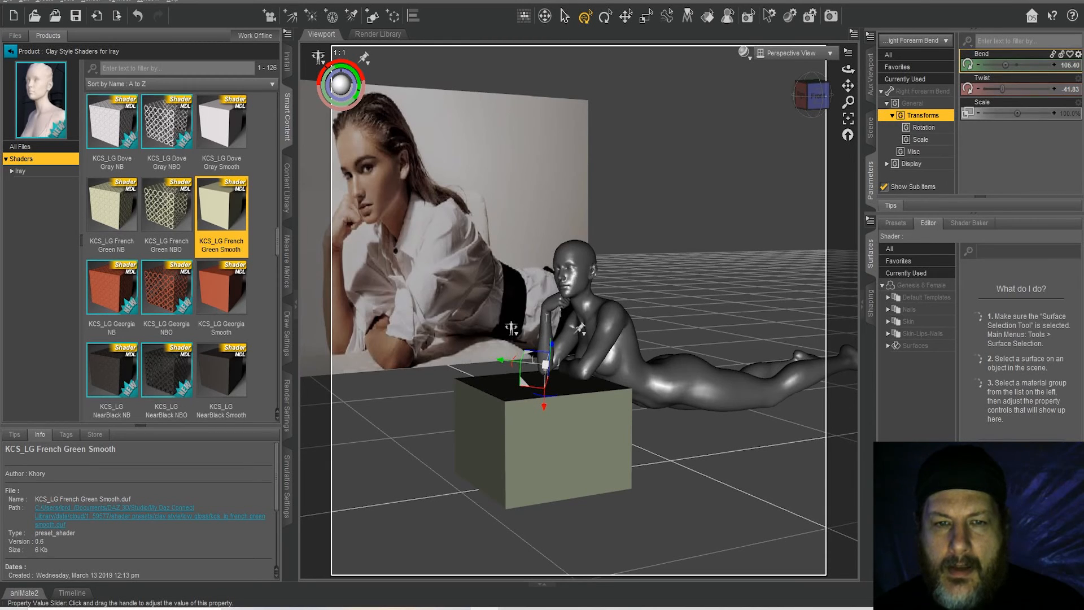
left_click(819, 94)
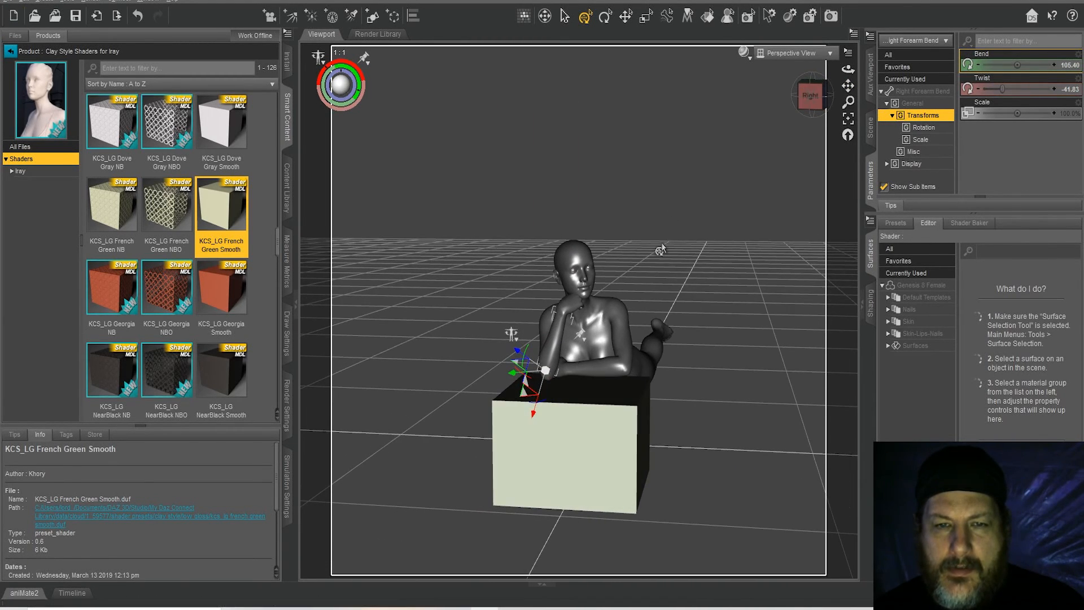
Tilt the lower neck by setting its Side-Side to -14.00
left_click(584, 316)
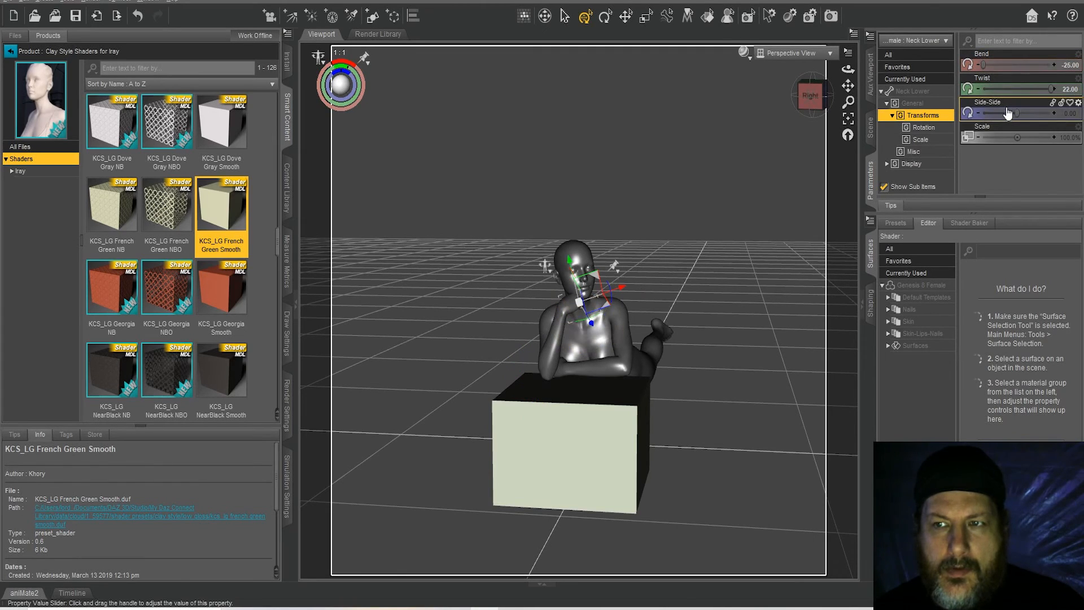
left_click_drag(1019, 112, 1006, 111)
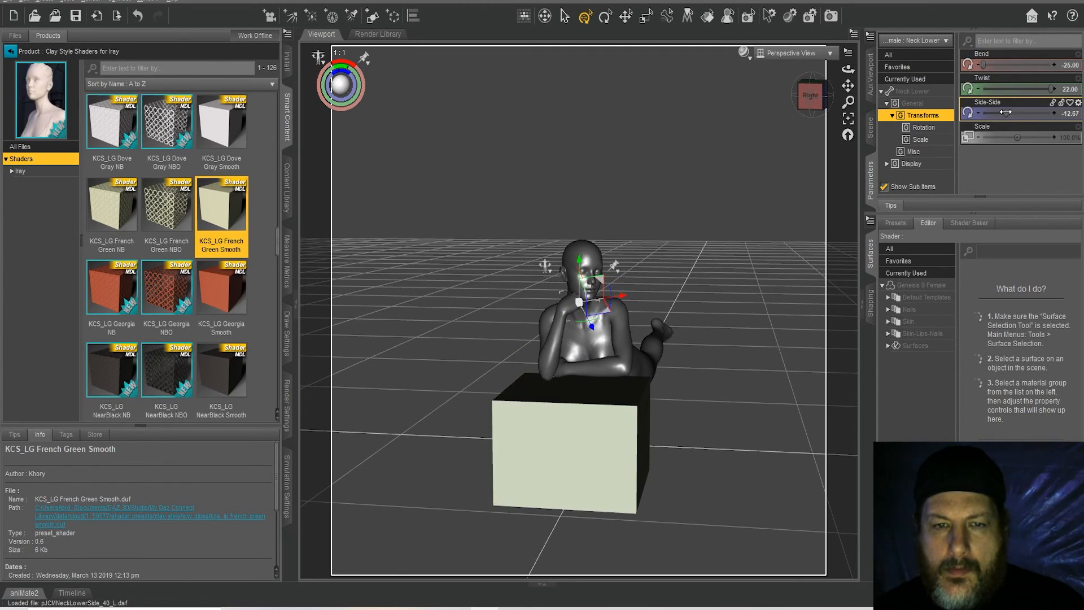
Turn off the limits on the upper neck's Side-Side, then set its Side-Side to -14.27 and its Twist to 16.13
left_click(811, 100)
left_click_drag(817, 97, 844, 60)
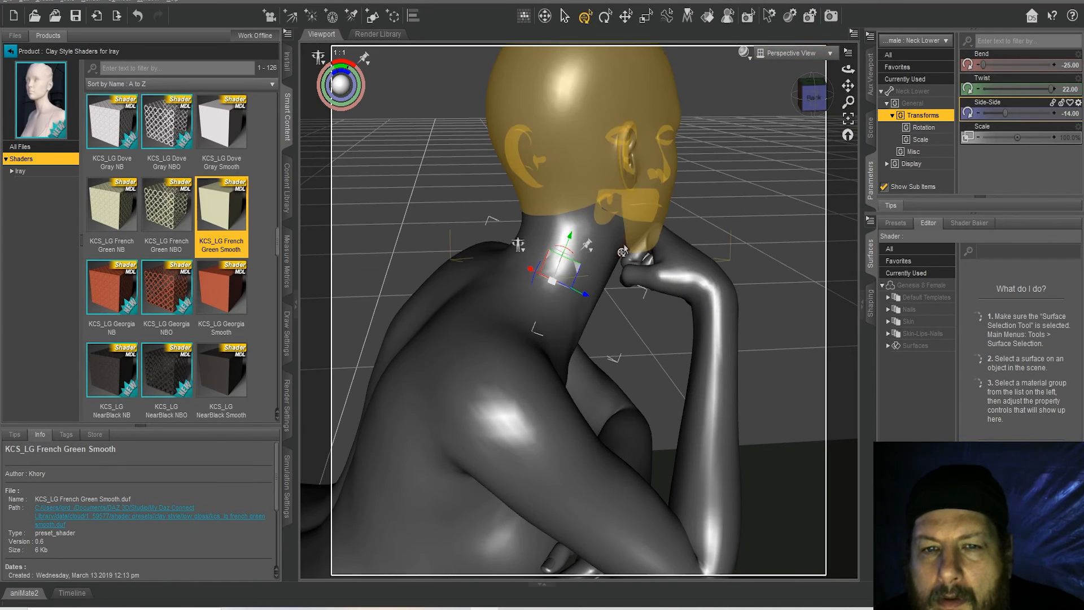
left_click(607, 251)
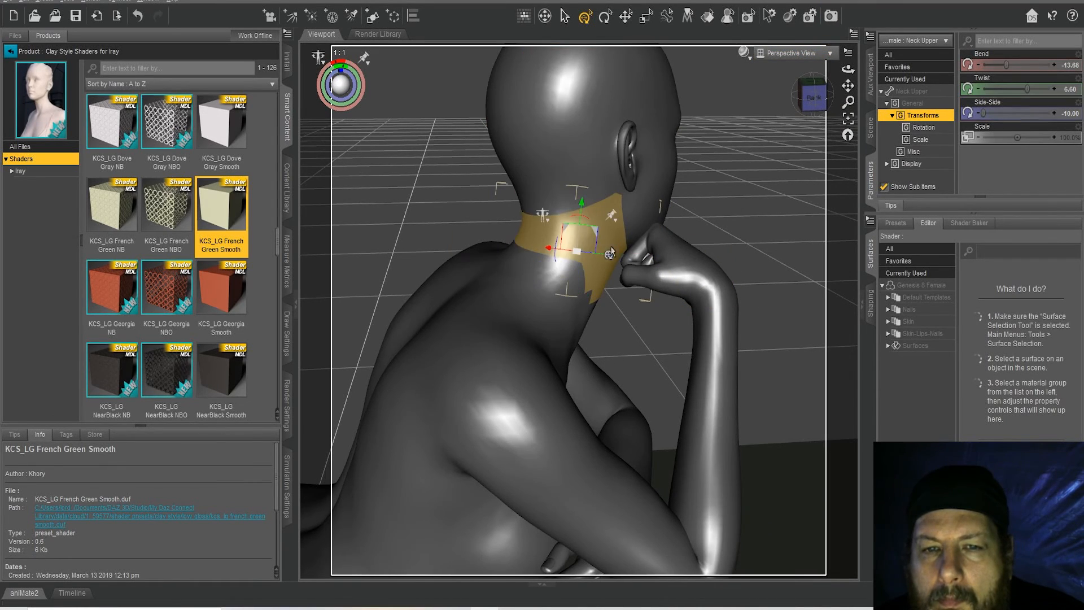
left_click_drag(983, 114, 980, 115)
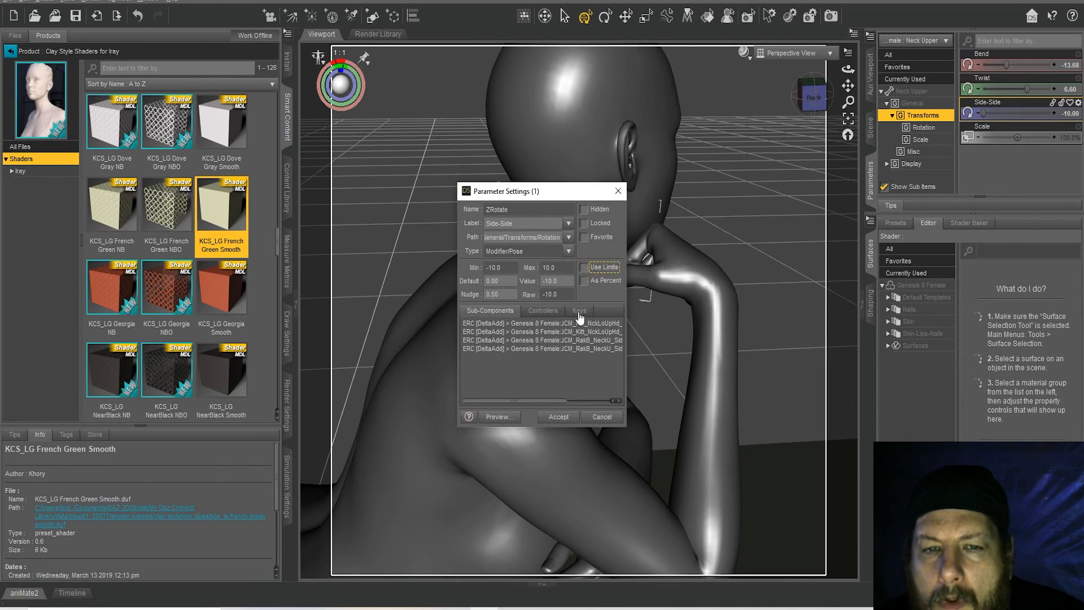
left_click(568, 418)
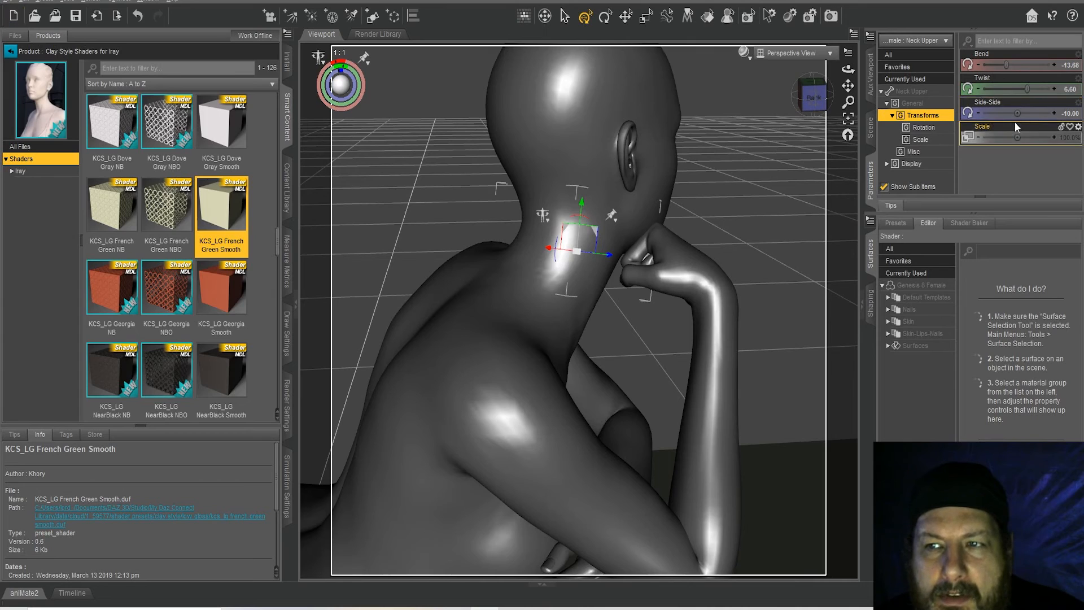
left_click_drag(1017, 113, 1041, 89)
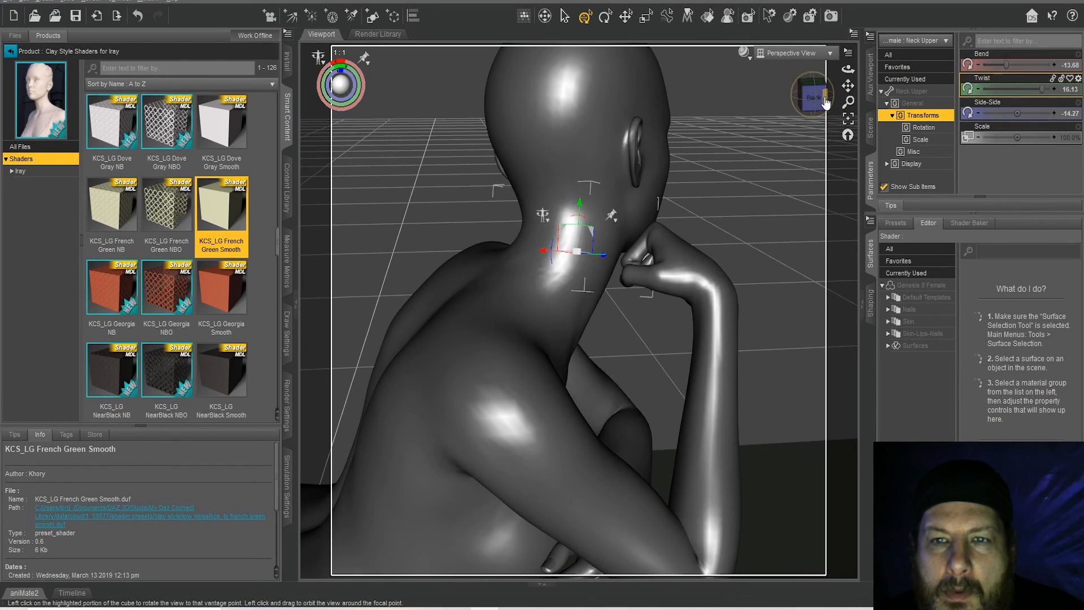
Set the right hand's Side-Side to 12.85
left_click_drag(826, 102, 702, 84)
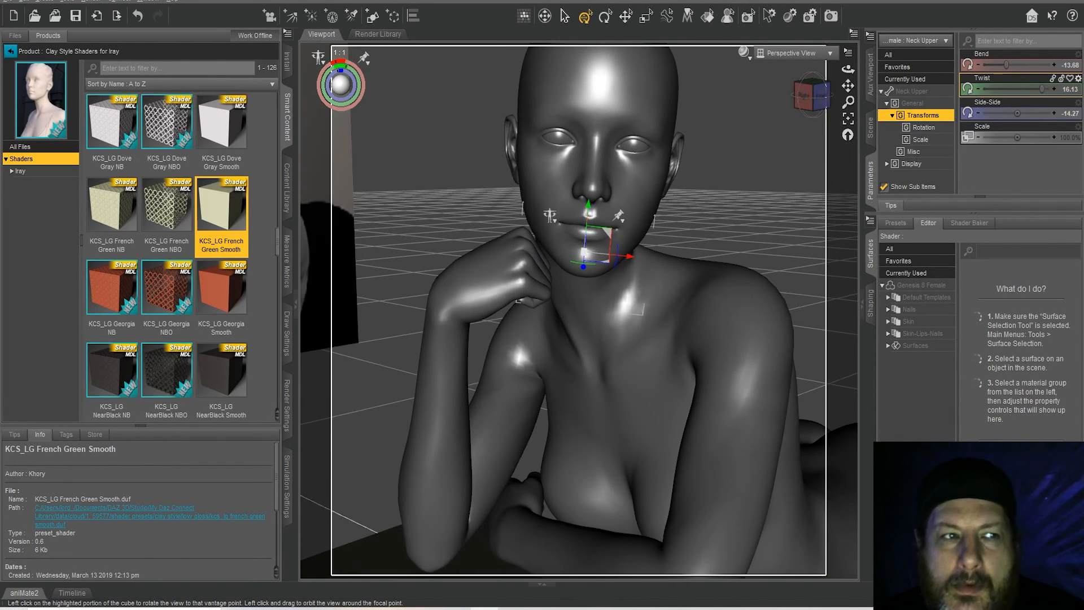
left_click(475, 287)
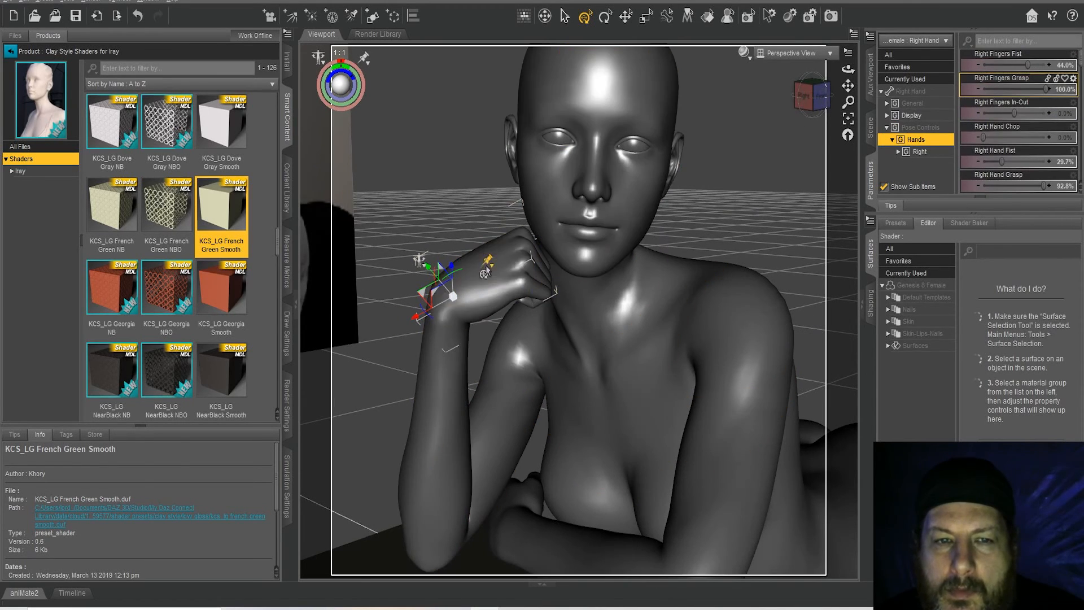
left_click(915, 91)
left_click_drag(1016, 90, 1028, 90)
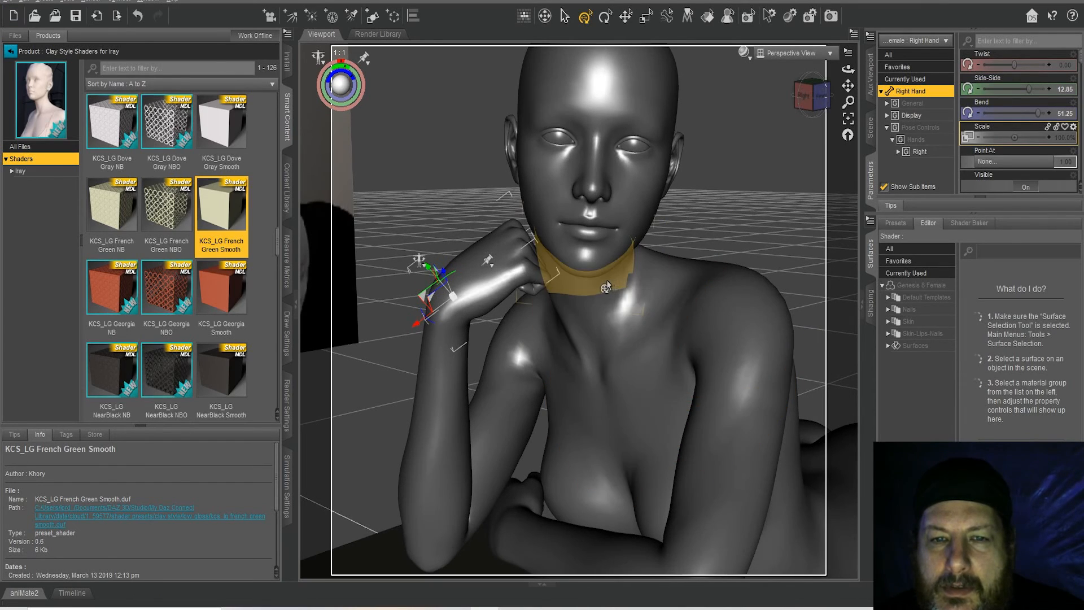
Set the upper neck's Side-Side to -8.40
left_click(606, 279)
left_click_drag(1016, 112, 1023, 113)
Collapse the Genesis 8 Female node in the scene hierarchy and make the Ground Plane visible
left_click_drag(848, 102, 848, 153)
left_click(815, 95)
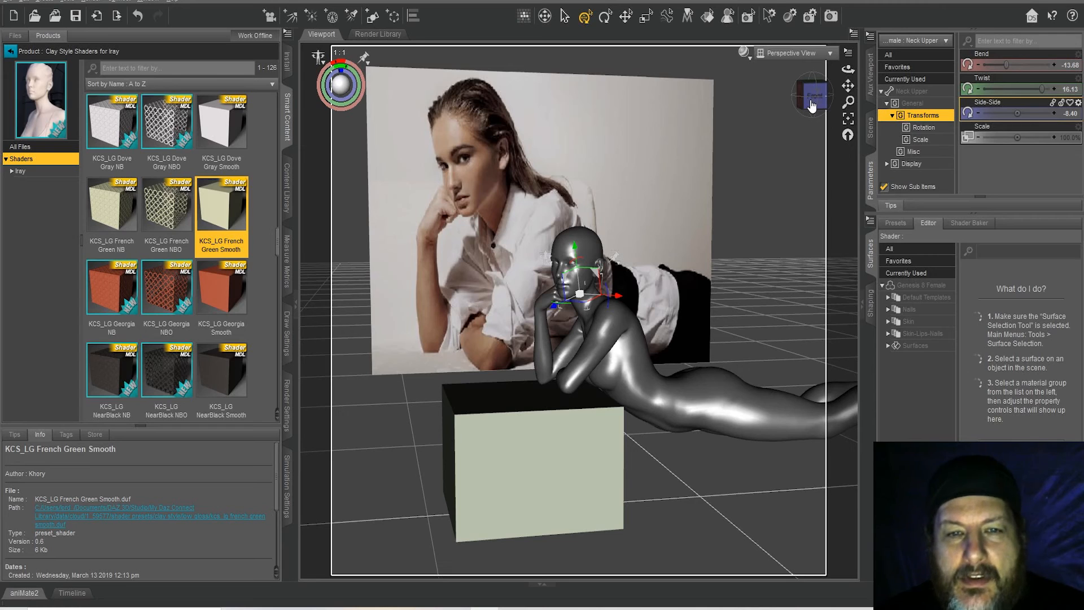
mouse_move(848, 103)
left_mouse_down()
mouse_move(848, 84)
mouse_move(806, 96)
mouse_move(825, 92)
mouse_move(849, 119)
left_mouse_up()
left_click(812, 96)
left_click(813, 95)
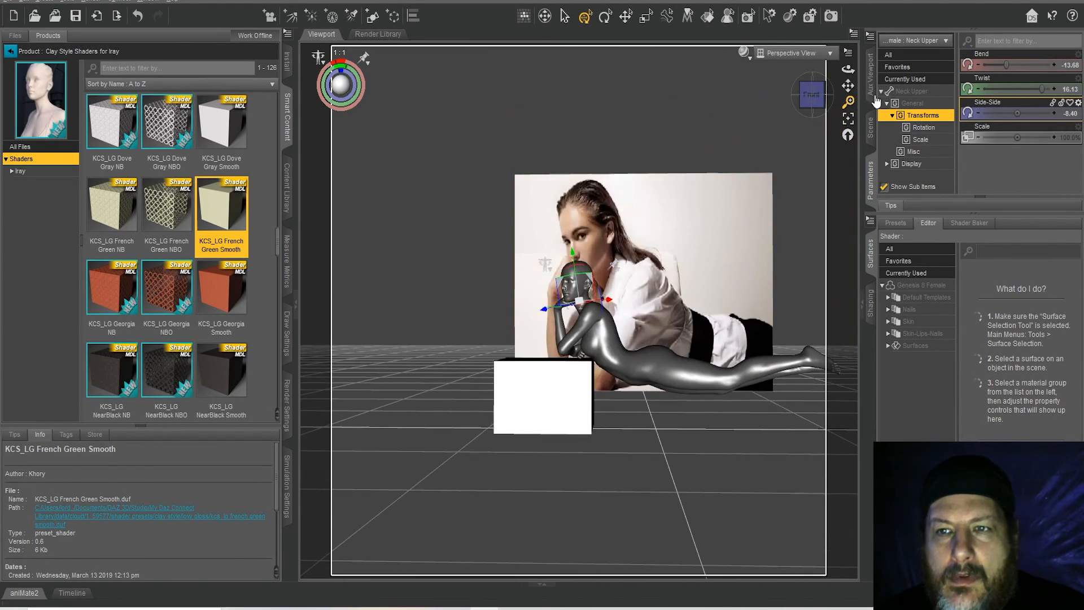
left_click(871, 130)
scroll(1003, 86, "up", 10)
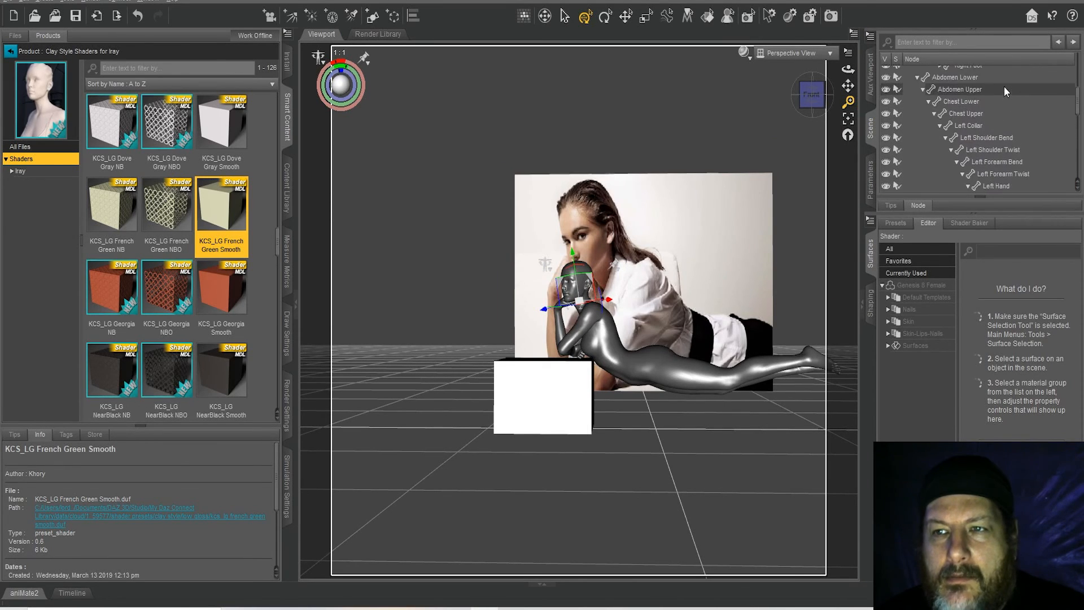
scroll(964, 86, "up", 2)
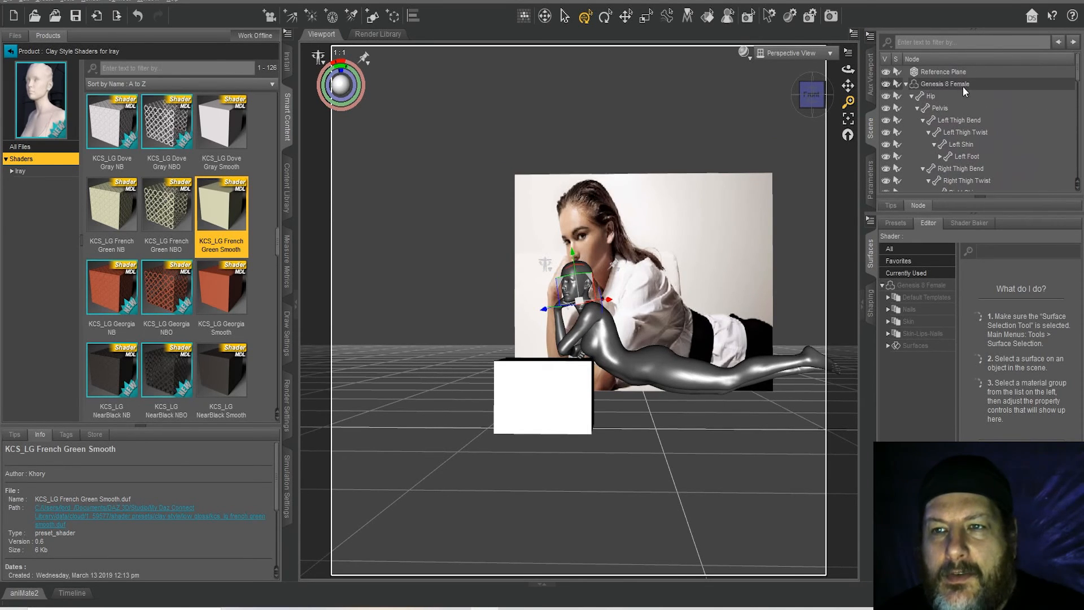
left_click(906, 85)
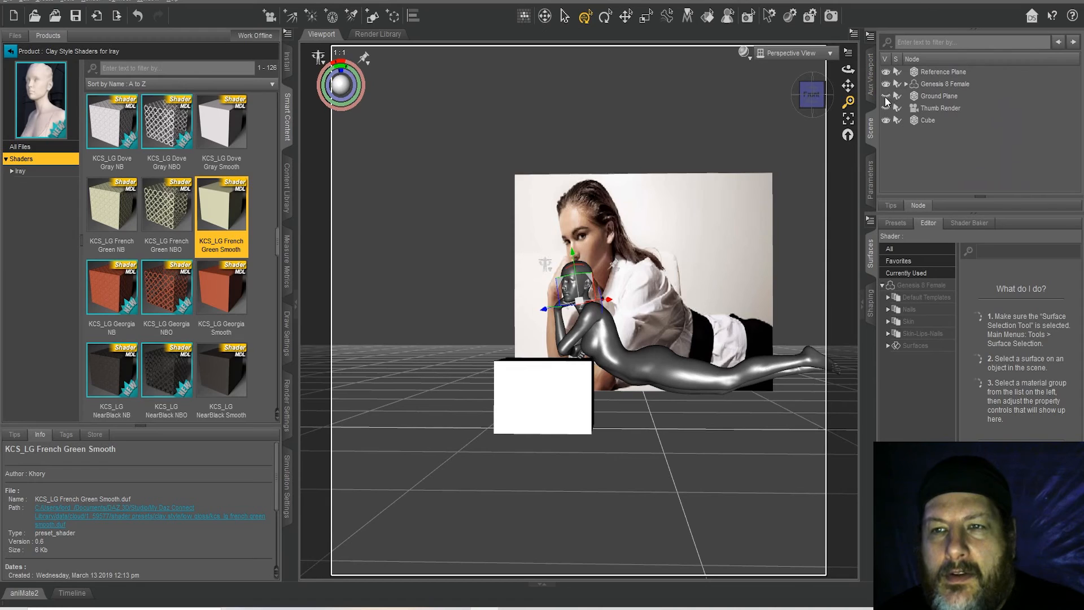
left_click(885, 97)
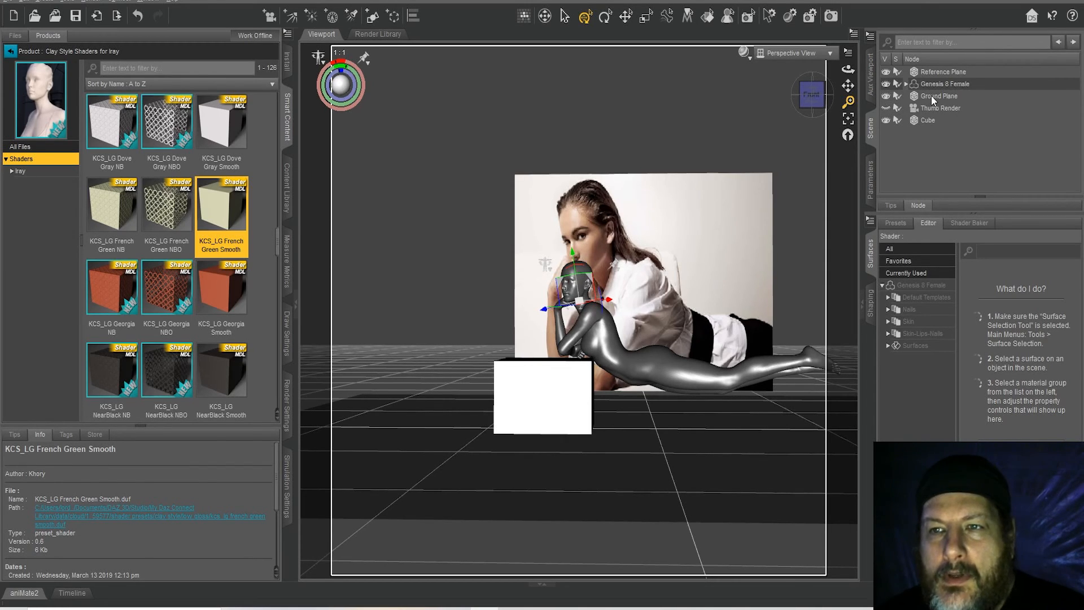
Flatten the cube under the figure's arms by setting its Y Scale to 23.2%
left_click(558, 406)
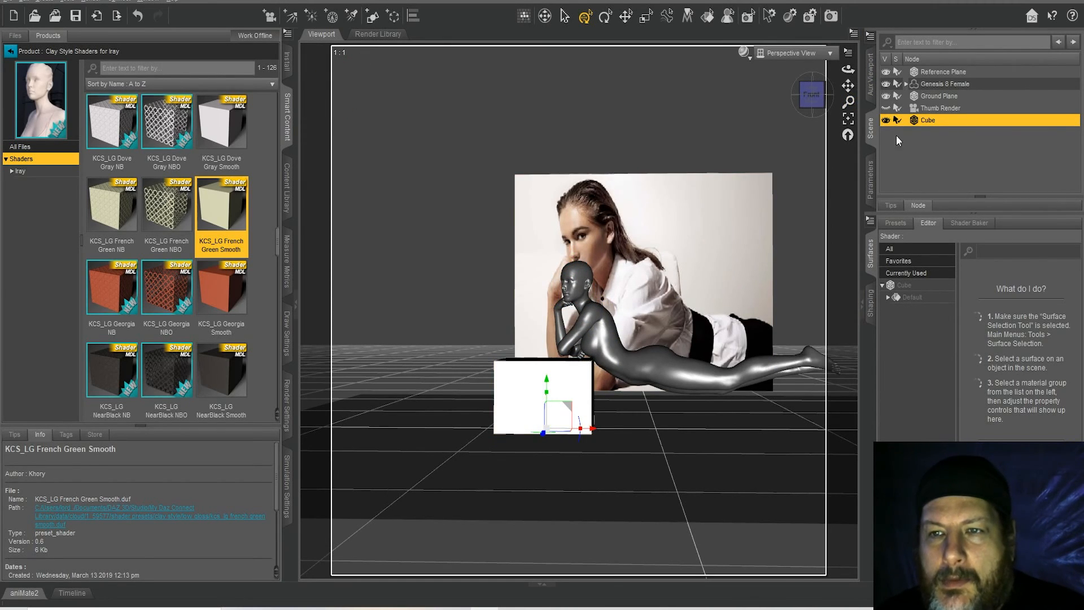
left_click(872, 182)
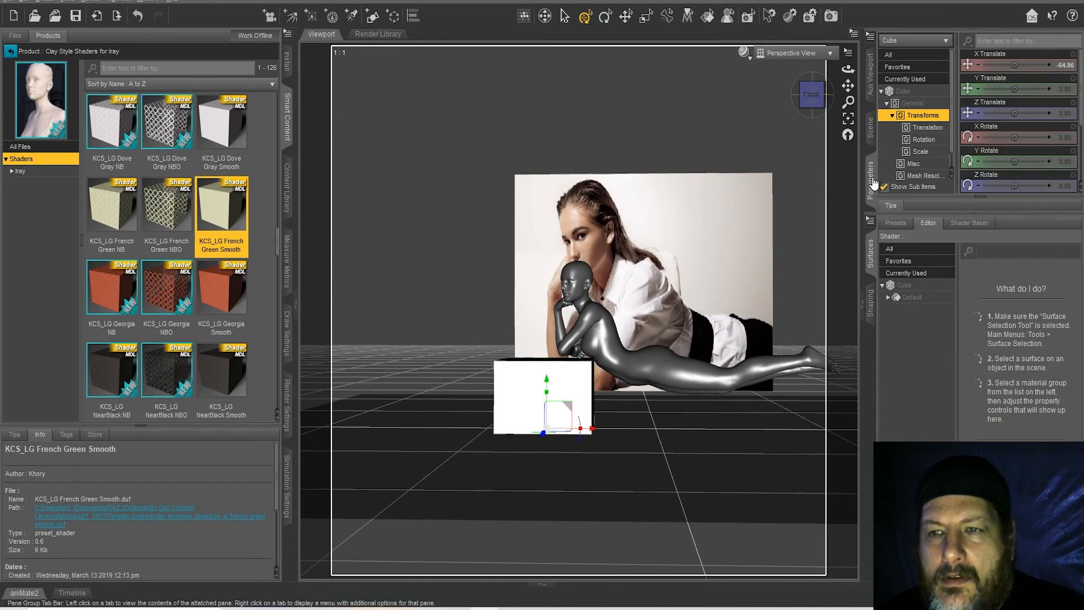
scroll(1016, 113, "down", 3)
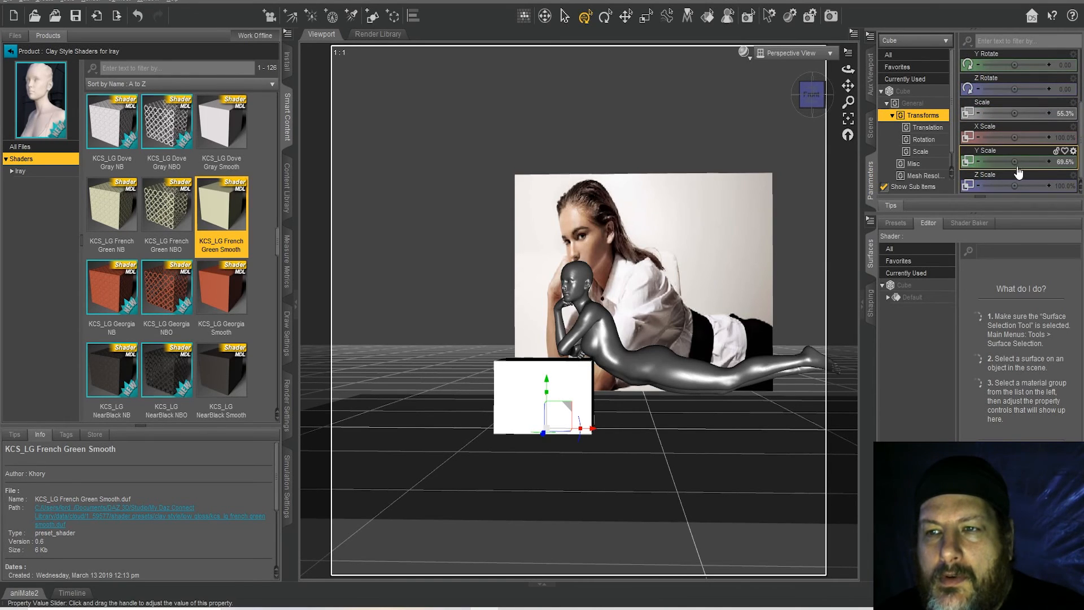
left_click_drag(1014, 162, 1000, 162)
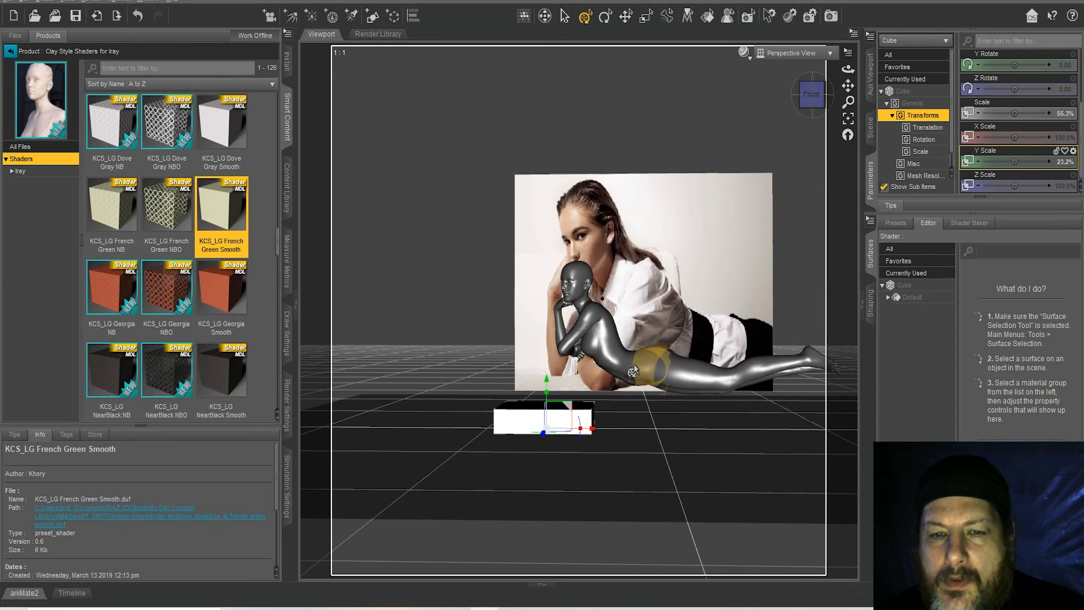
Lower the figure onto the flattened block by setting the hip's Y Translate to -97.92
left_click(658, 363)
left_click(871, 128)
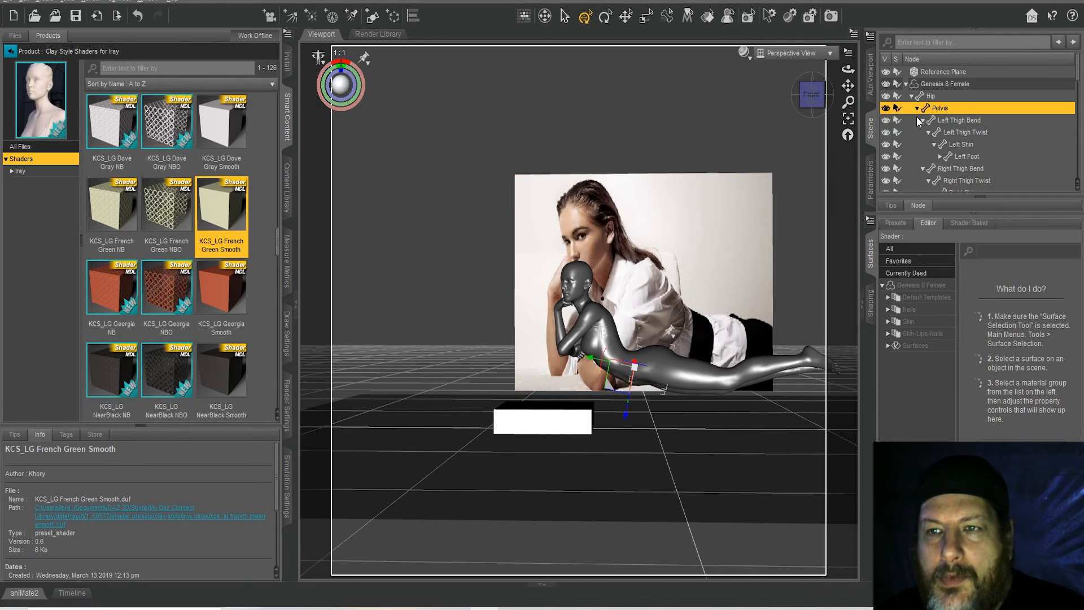
left_click(926, 97)
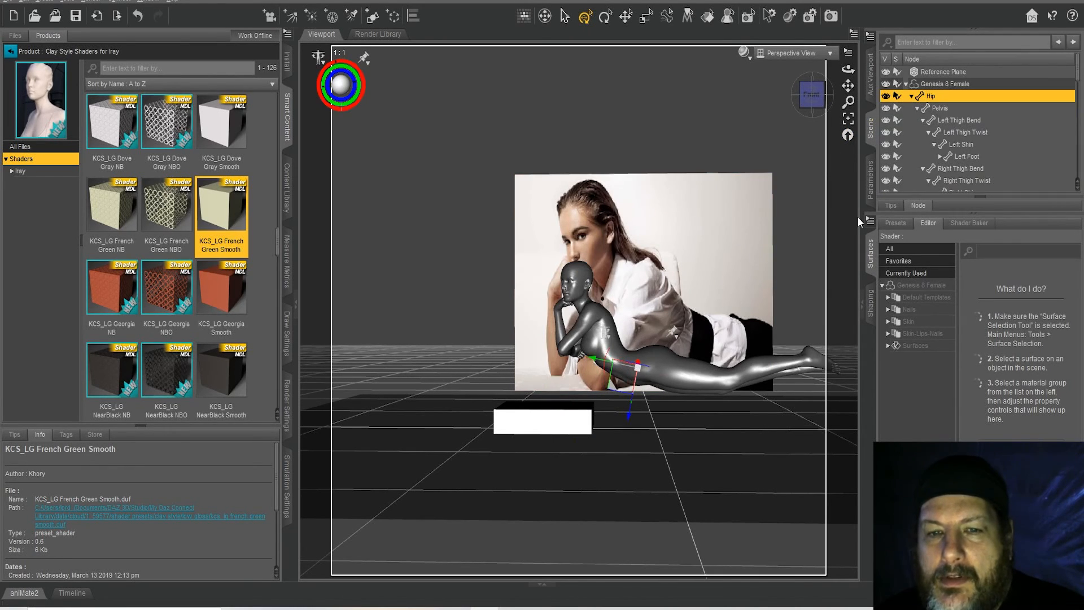
left_click(871, 186)
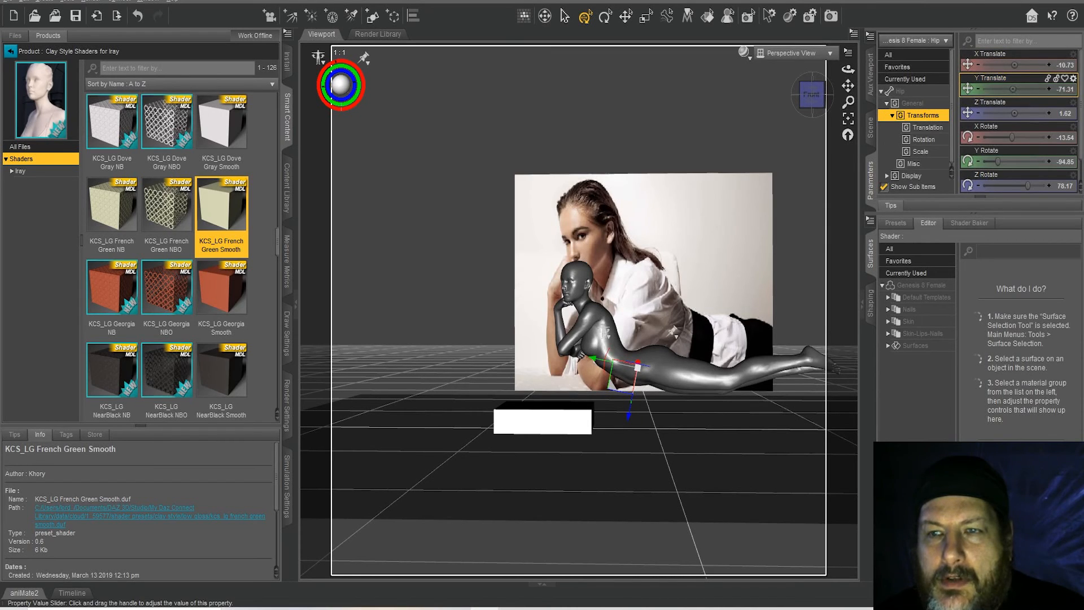
left_click_drag(1013, 88, 996, 88)
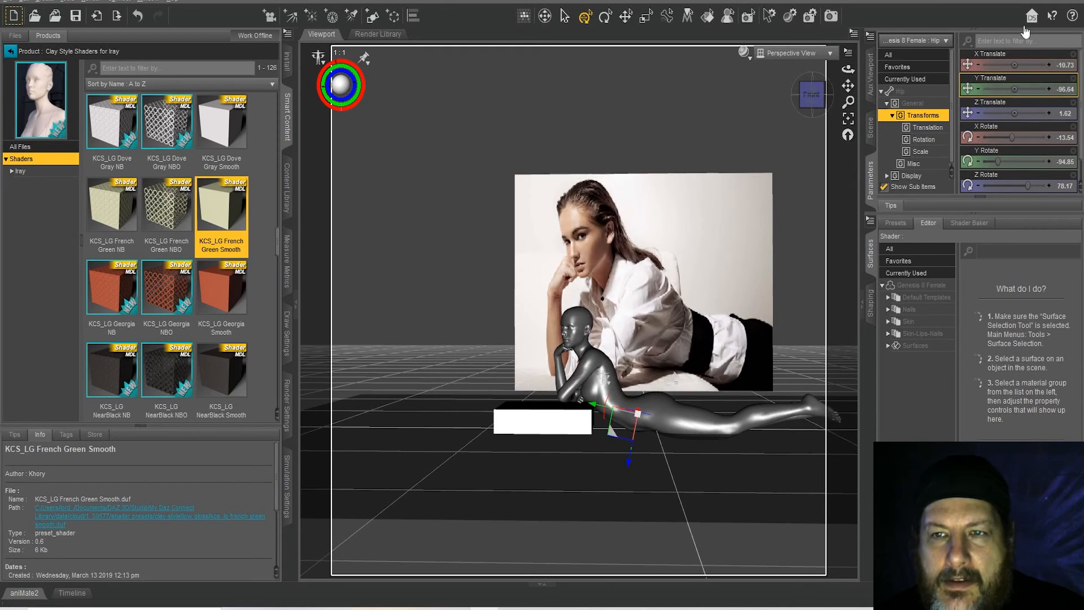
left_click_drag(848, 102, 848, 84)
left_click(804, 105)
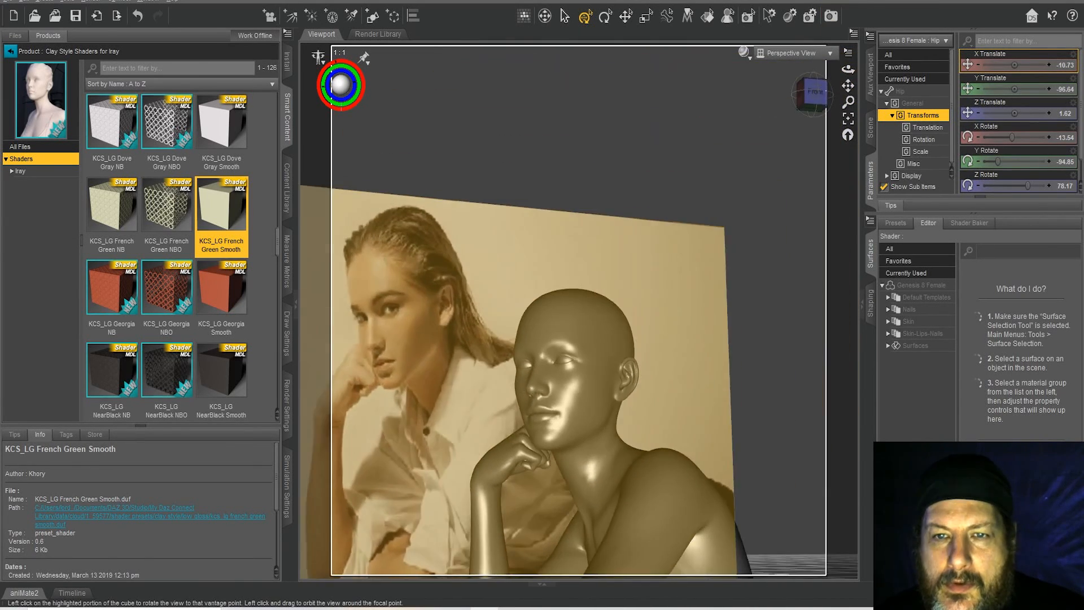
left_click_drag(848, 86, 845, 102)
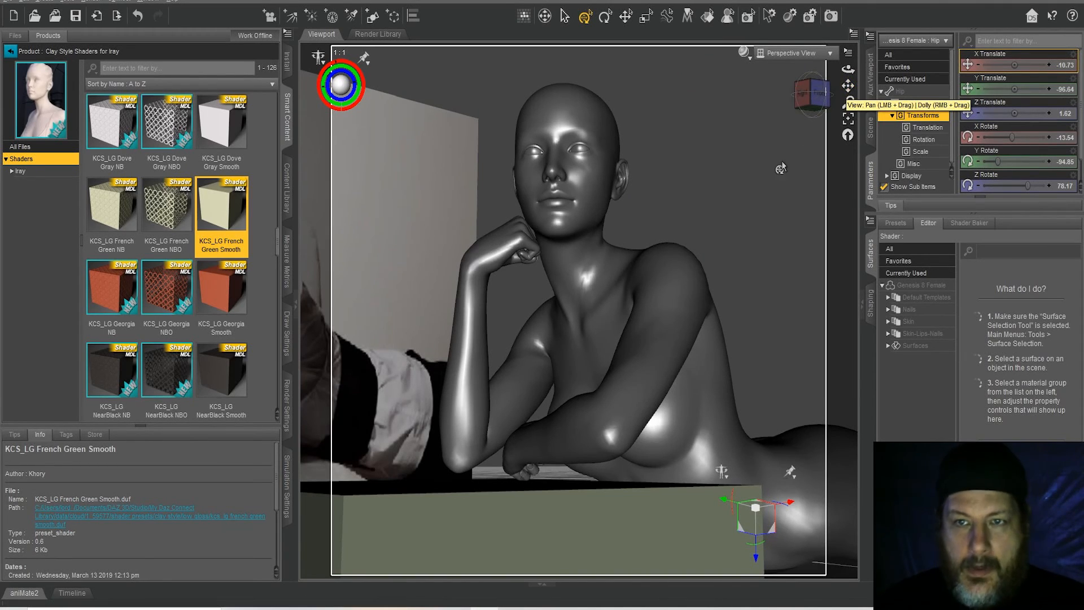
mouse_move(817, 103)
left_mouse_down()
mouse_move(816, 122)
mouse_move(811, 107)
left_mouse_up()
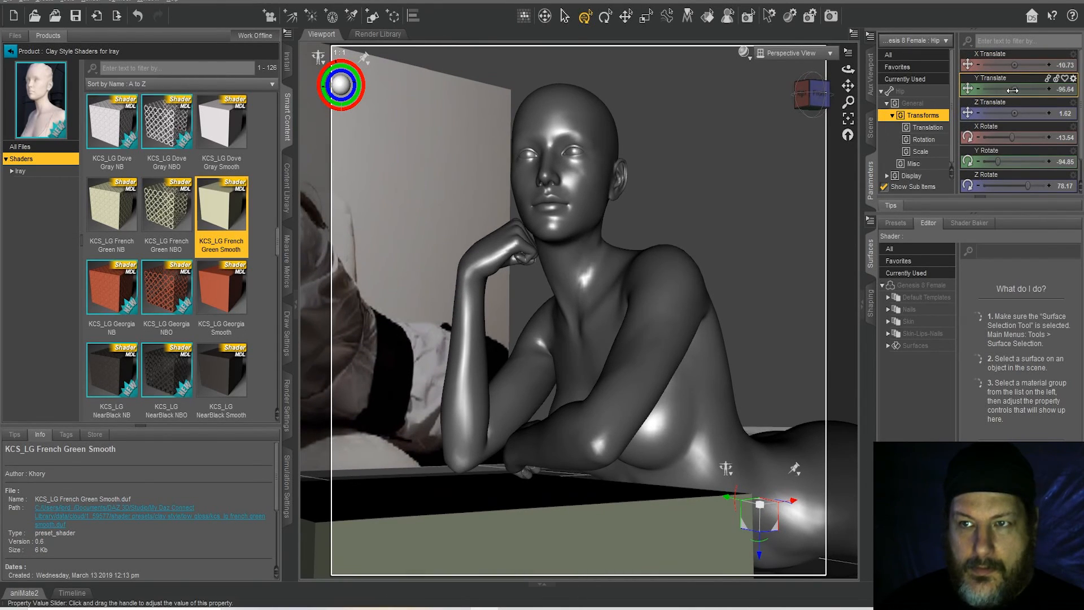
left_click_drag(1014, 88, 1007, 89)
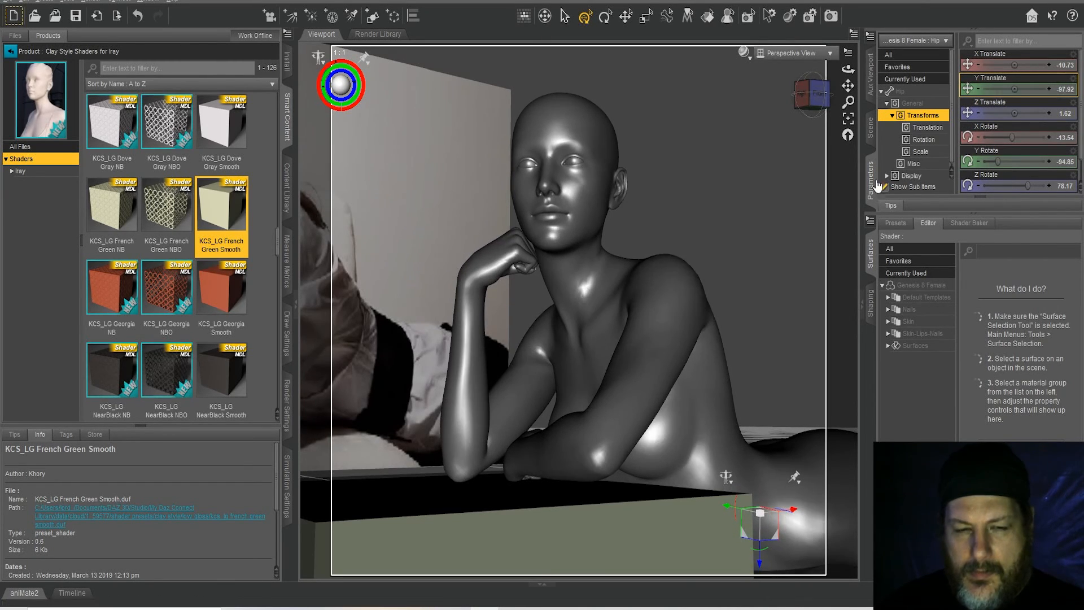
Set the left hand's Side-Side to -42.40
left_click(528, 454)
left_click(505, 468)
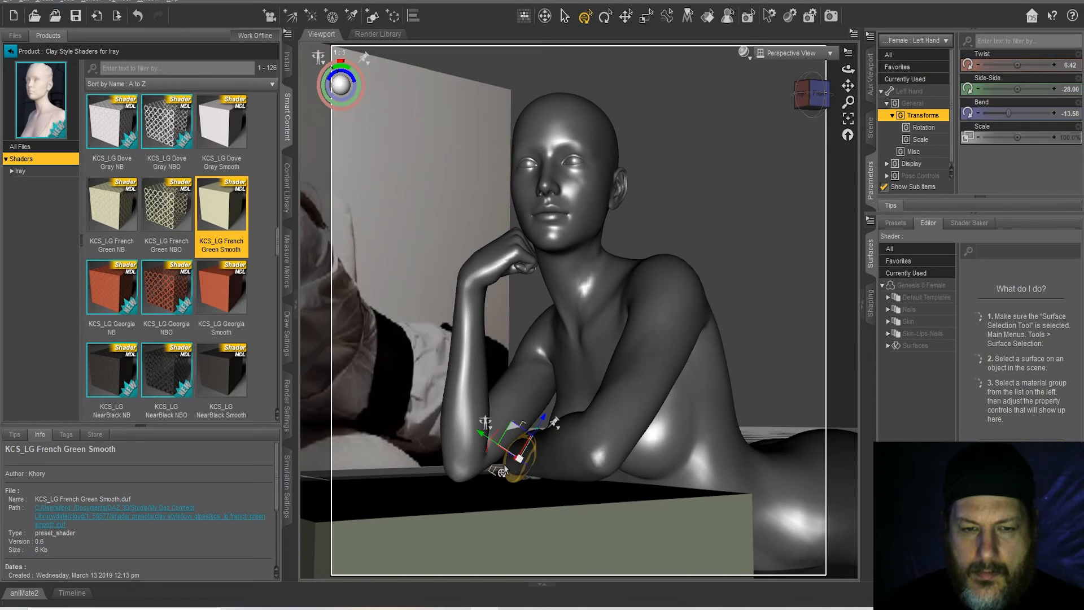
left_click_drag(1019, 91, 1026, 89)
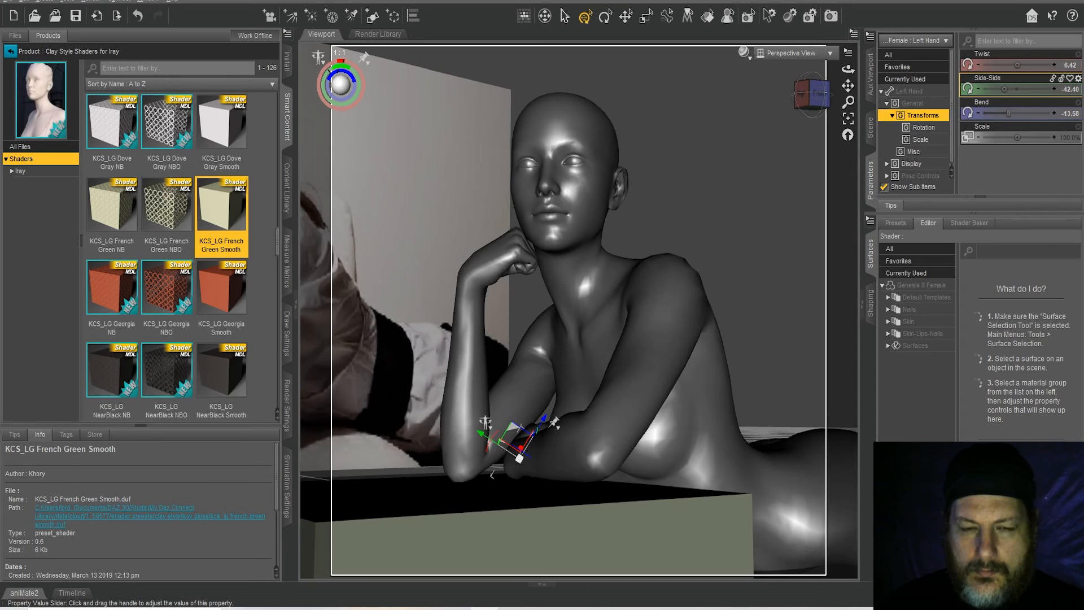
Lower the figure slightly further by setting the hip's Y Translate to -98.50
left_click(870, 128)
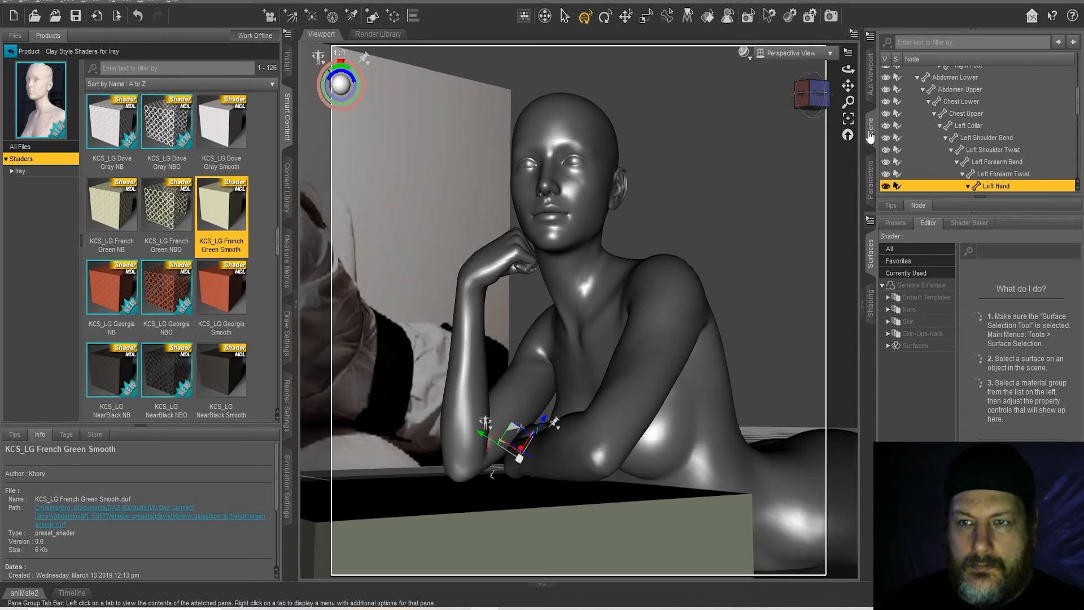
scroll(985, 102, "up", 8)
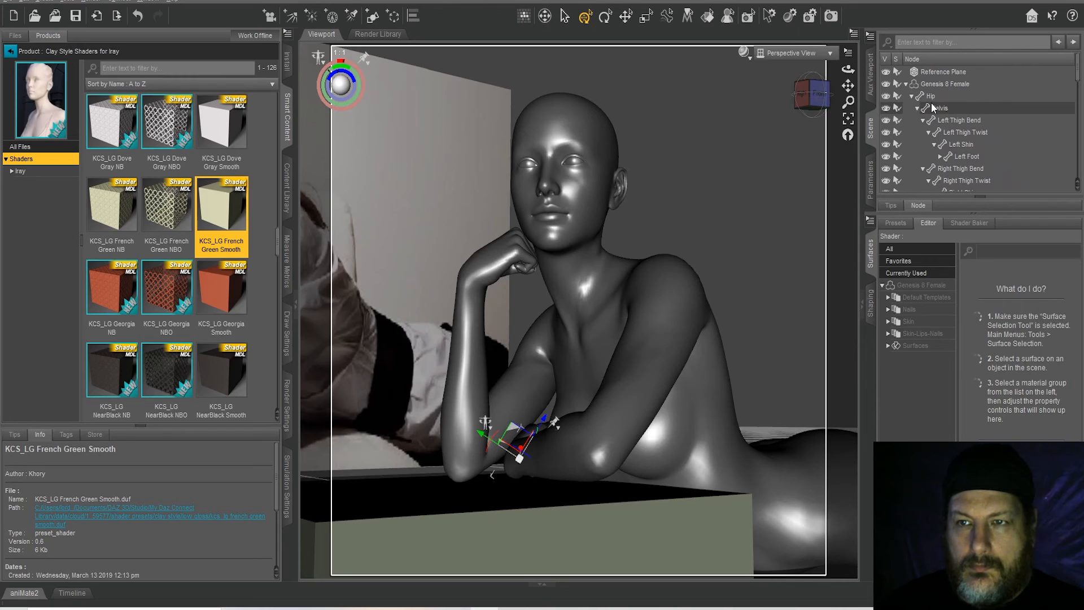
left_click(931, 97)
left_click(870, 179)
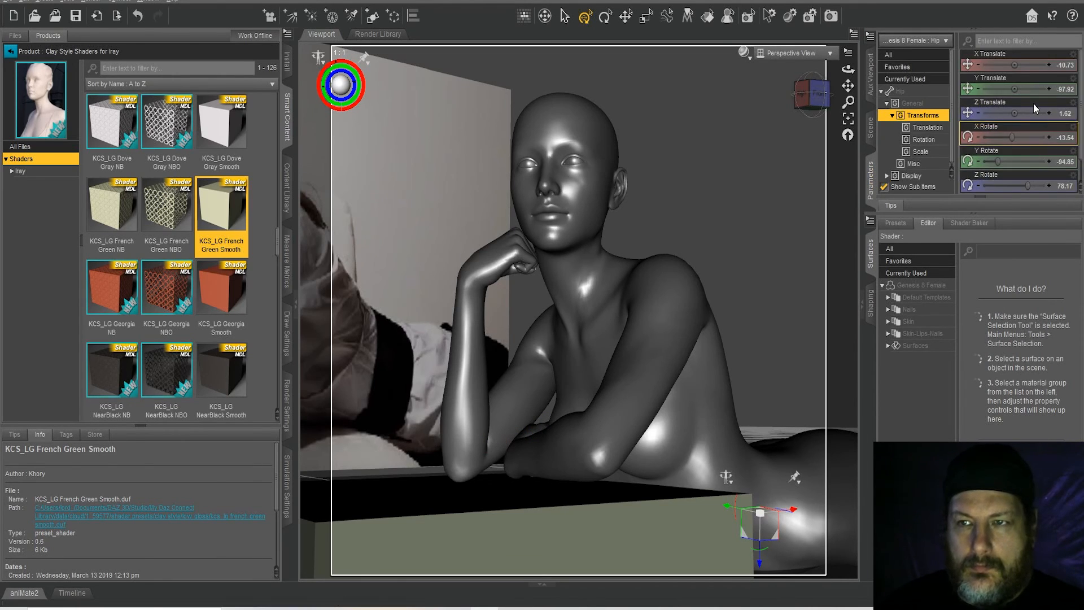
mouse_move(1014, 89)
left_mouse_down()
mouse_move(1005, 88)
mouse_move(1015, 89)
left_mouse_up()
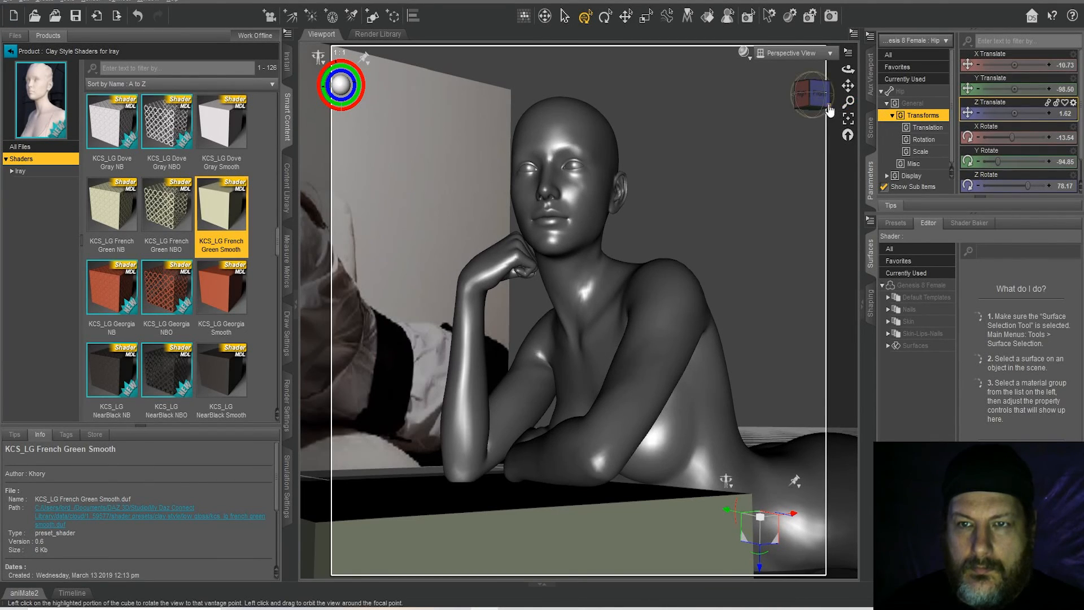
left_click(807, 93)
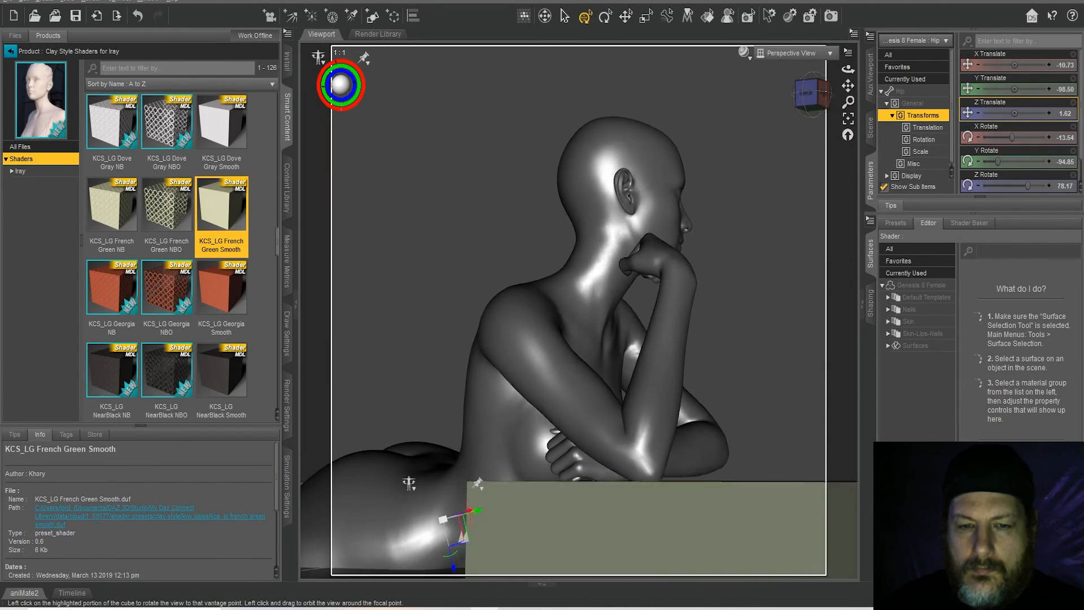
Set the right shoulder's Front-Back to 91.25 and its Bend to -27.17
left_click_drag(812, 94, 730, 89)
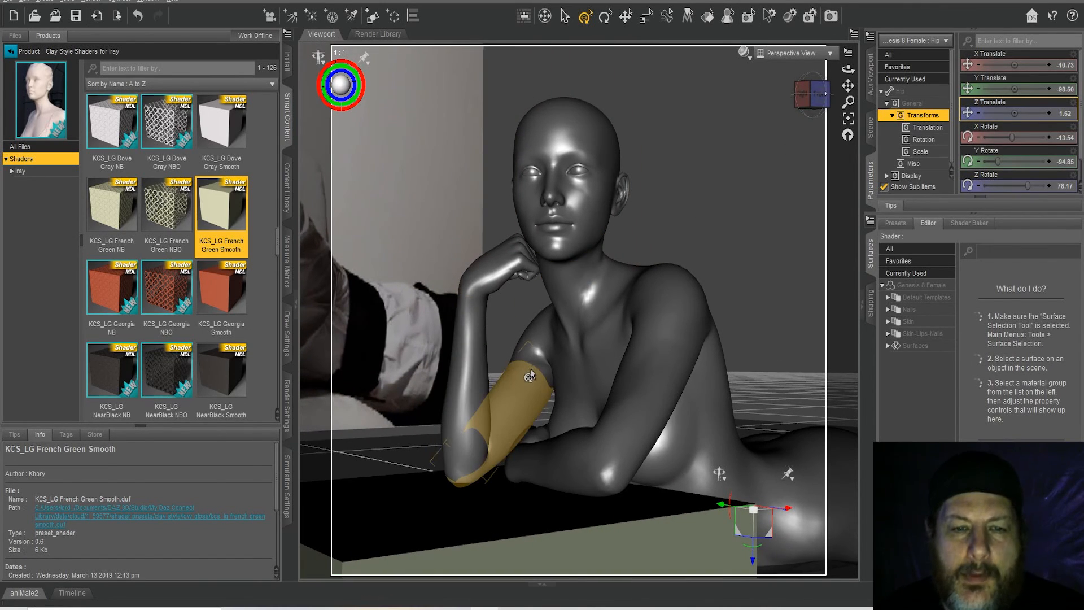
left_click(530, 369)
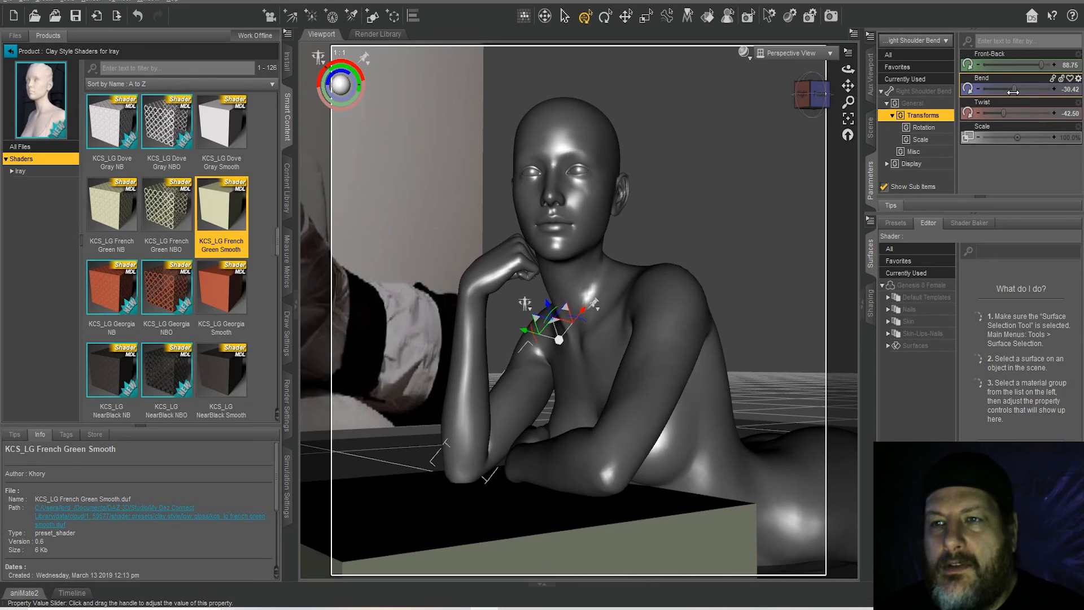
mouse_move(1013, 92)
left_mouse_down()
mouse_move(1043, 69)
mouse_move(1016, 86)
left_mouse_up()
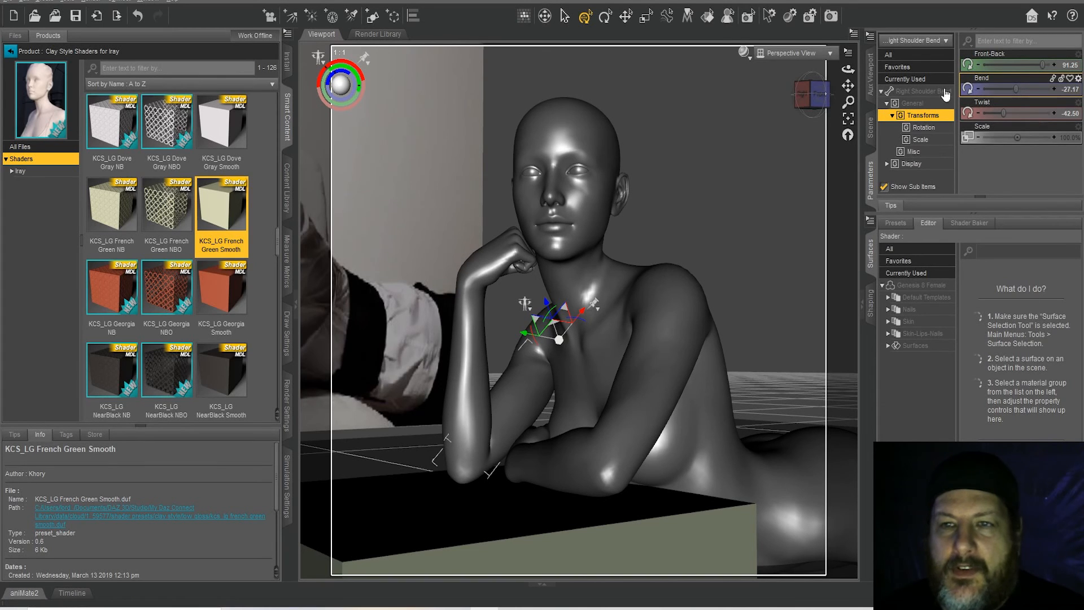
Adjust the left arm by setting the forearm's Bend to -87.21 and the shoulder's Front-Back to -75.00 and Bend to -2.00
left_click(818, 95)
mouse_move(818, 95)
left_mouse_down()
mouse_move(842, 85)
mouse_move(813, 96)
left_mouse_up()
left_click(668, 470)
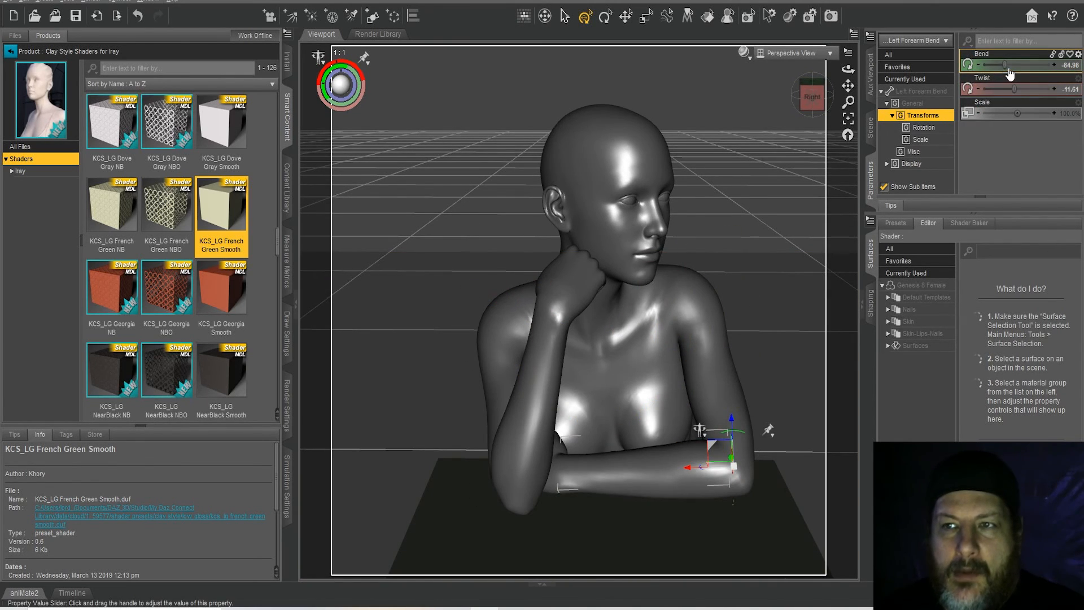
left_click_drag(1009, 68, 1004, 66)
left_click_drag(812, 97, 755, 102)
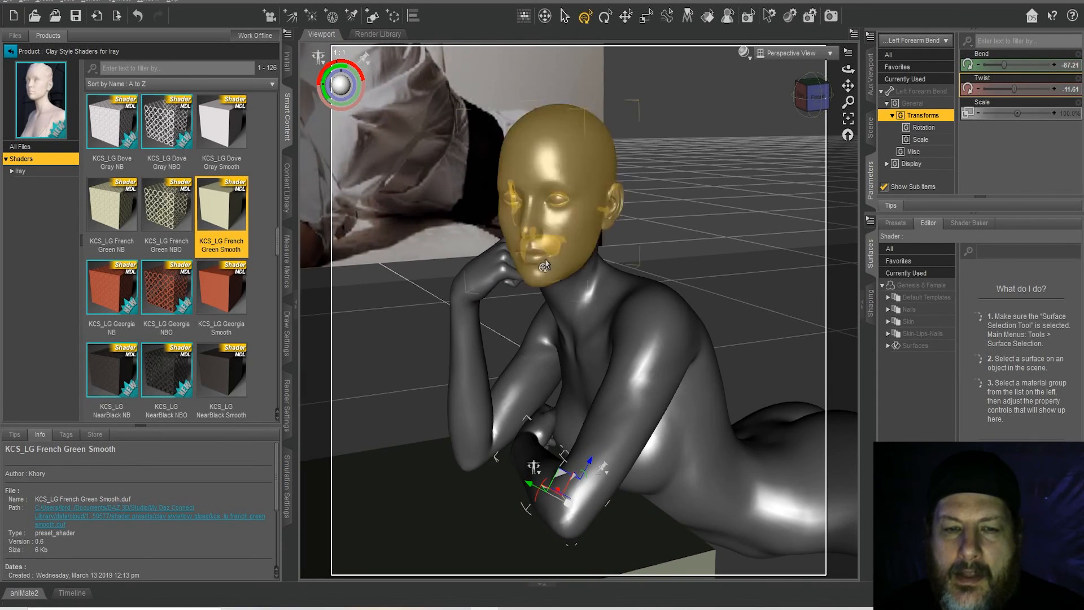
left_click(627, 412)
left_click_drag(995, 66, 1004, 92)
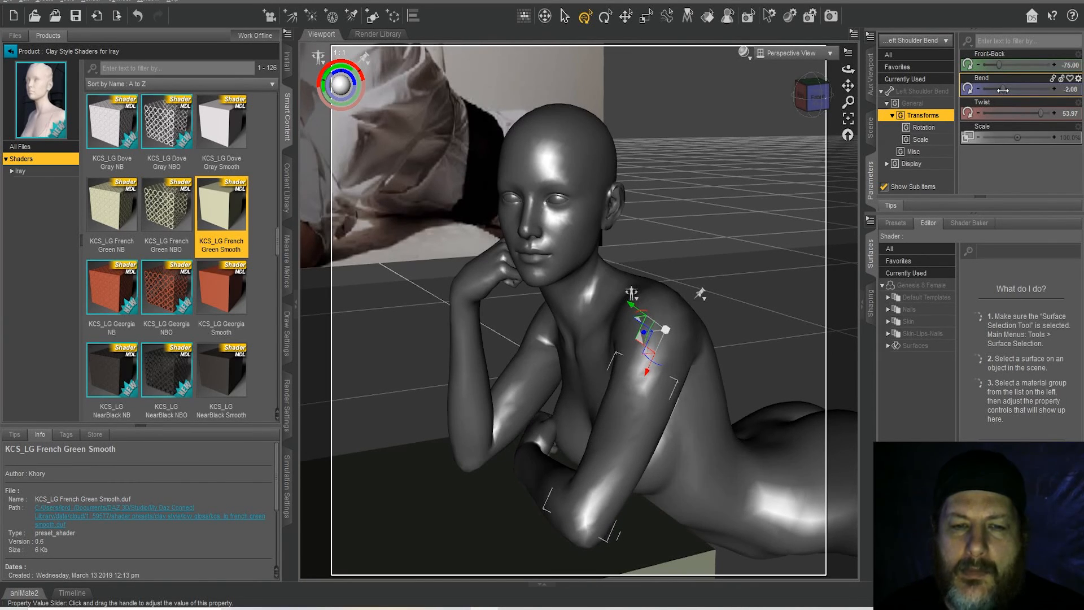
Shape the left hand with the pose controls, setting Left Hand Chop to 100% and Left Fingers Grasp to 29.7%
left_click(532, 447)
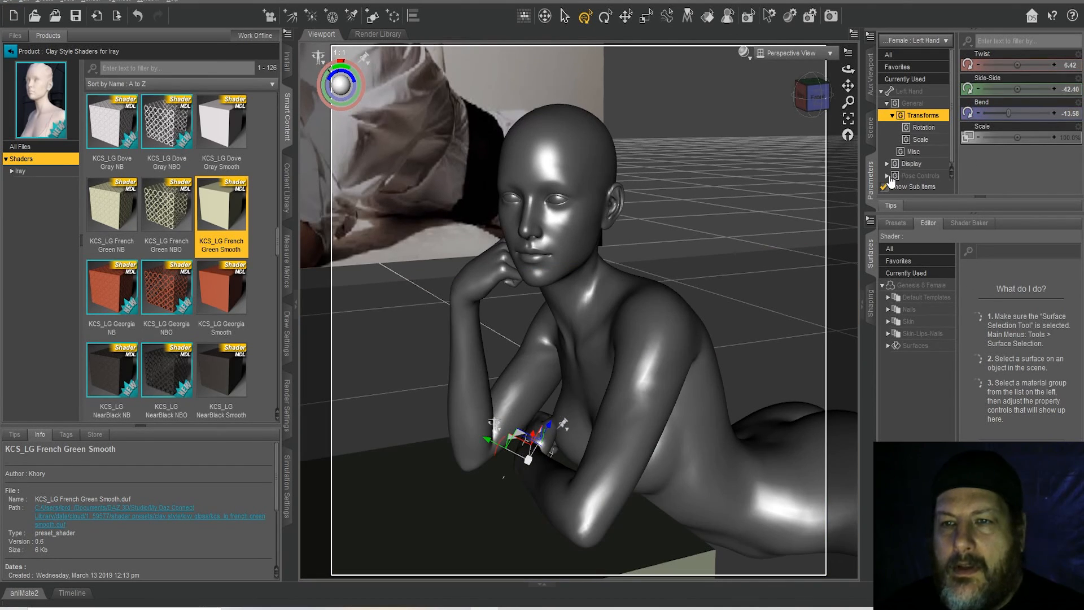
left_click(889, 177)
left_click_drag(1011, 159, 970, 160)
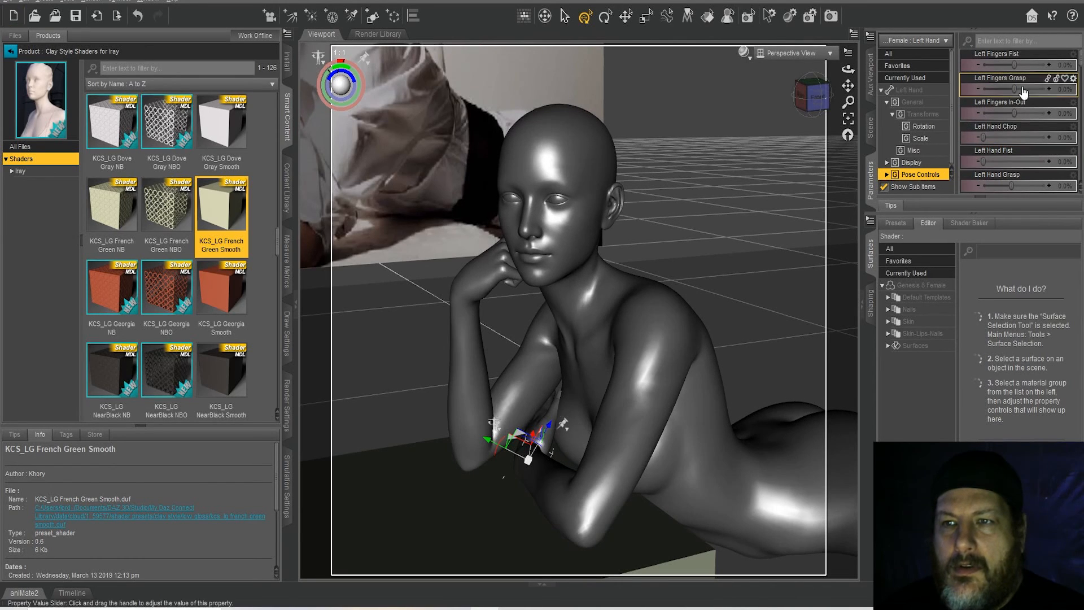
scroll(1021, 87, "down", 3)
scroll(1013, 134, "down", 5)
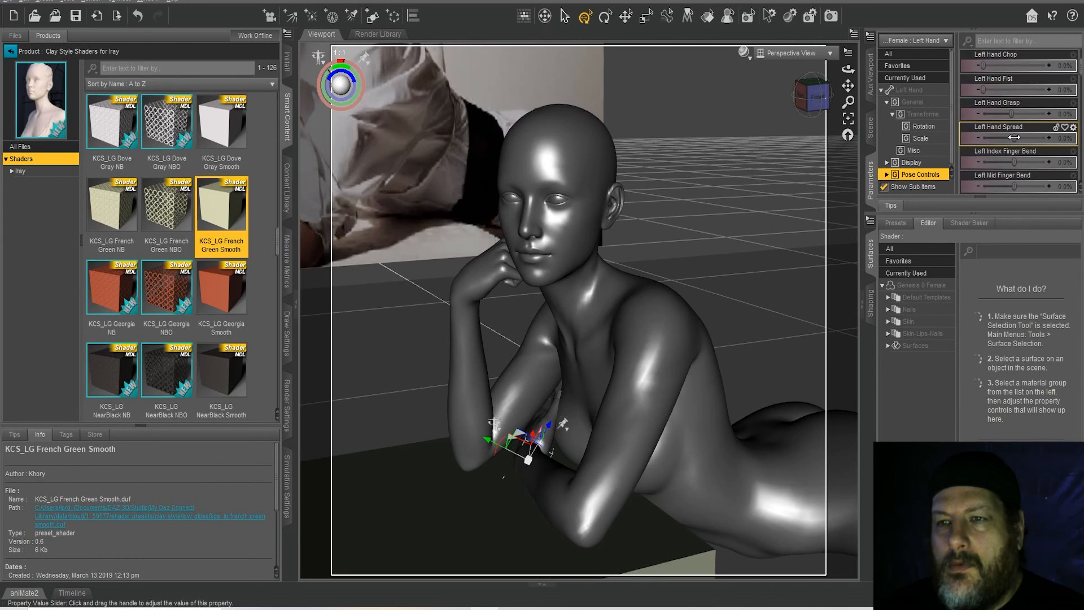
scroll(1014, 137, "up", 7)
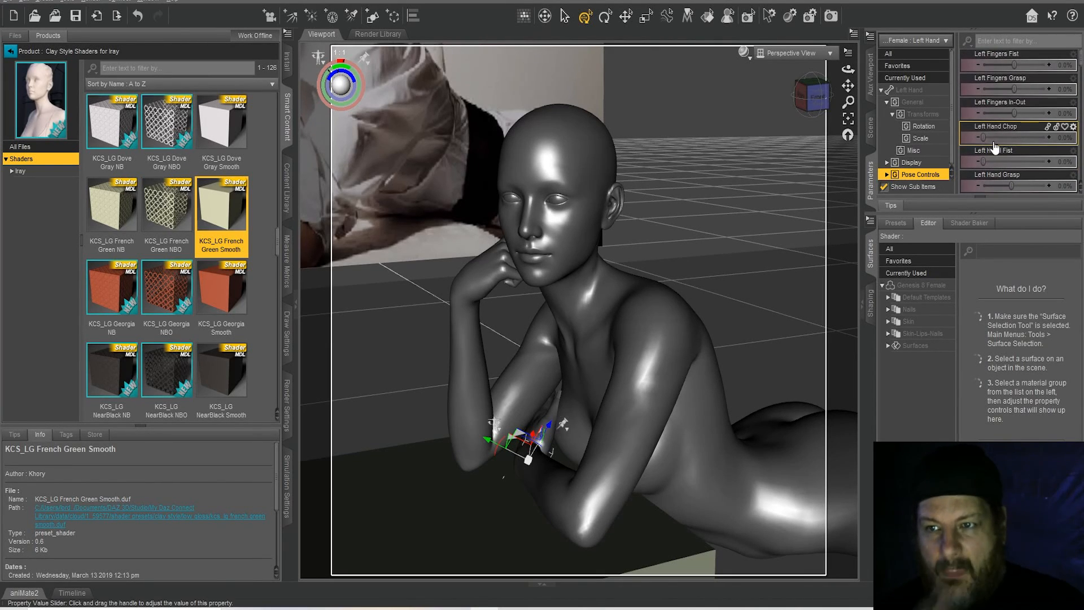
left_click_drag(981, 136, 1008, 137)
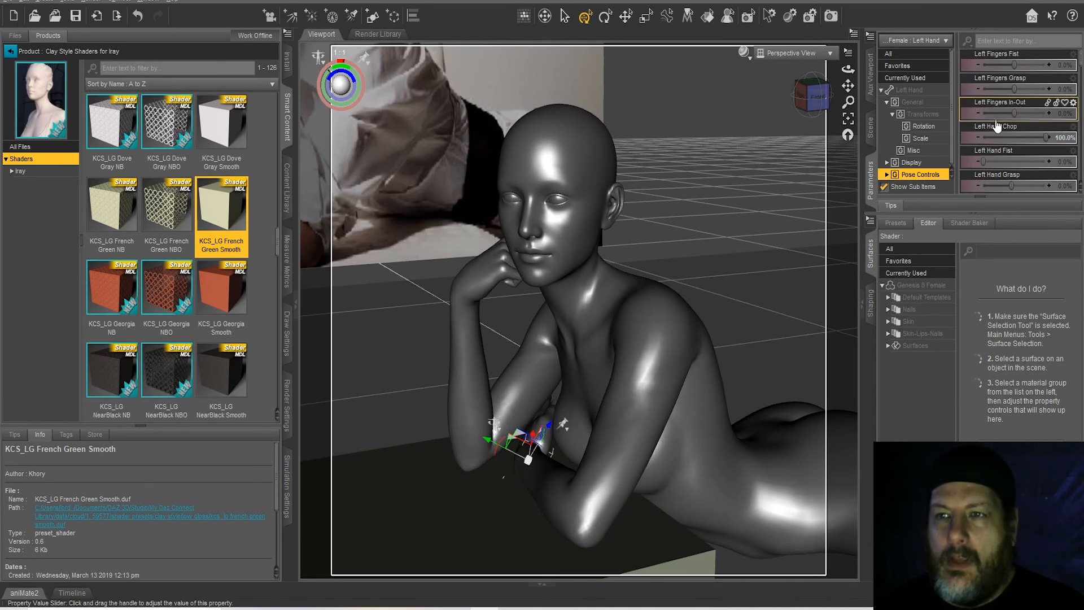
left_click_drag(1015, 89, 1015, 88)
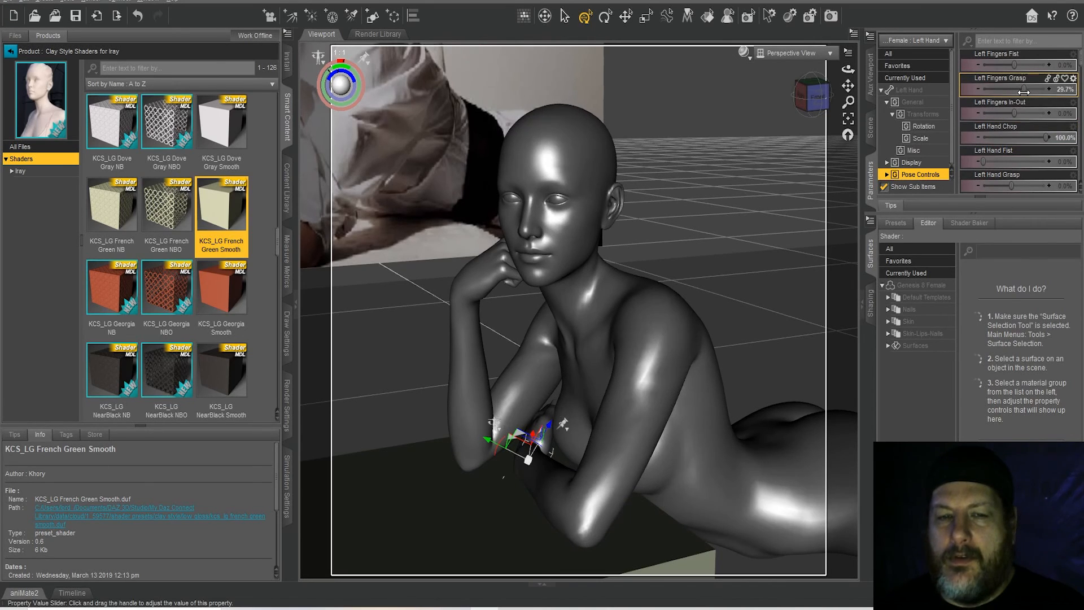
Set the left hand's Bend to -36.22 and the right pectoral's Side-Side to 10.00
left_click(800, 108)
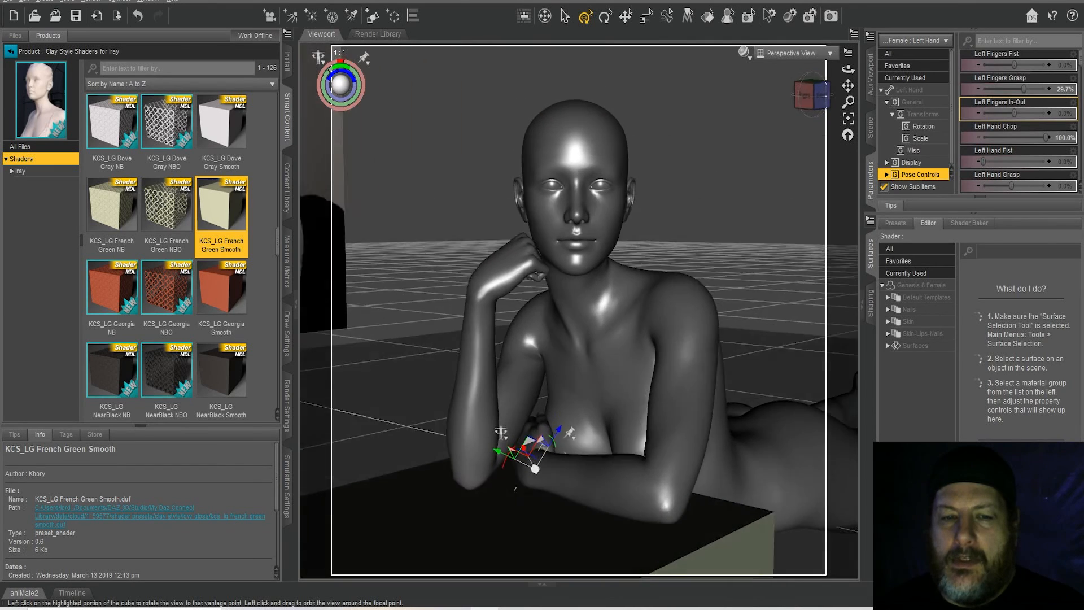
mouse_move(811, 104)
left_mouse_down()
mouse_move(797, 107)
mouse_move(810, 104)
left_mouse_up()
left_click(531, 433)
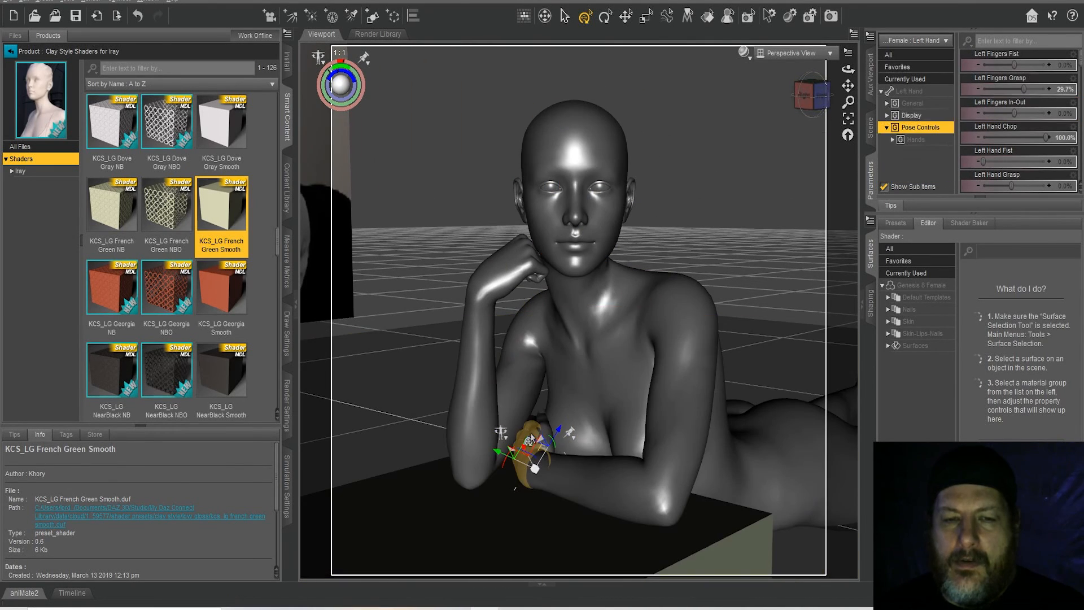
left_click(910, 91)
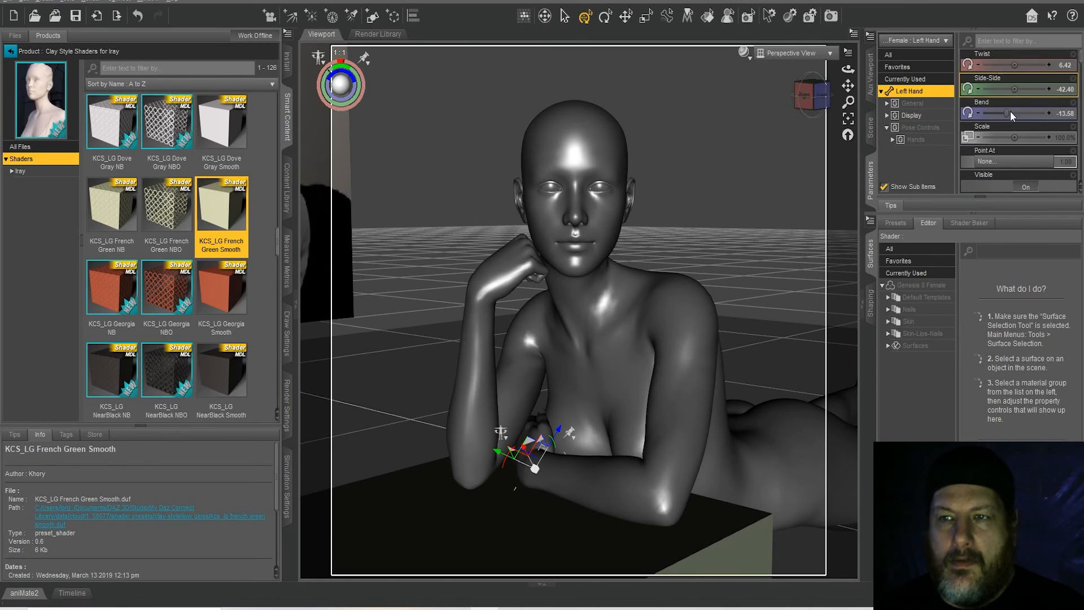
left_click_drag(1011, 116, 1007, 113)
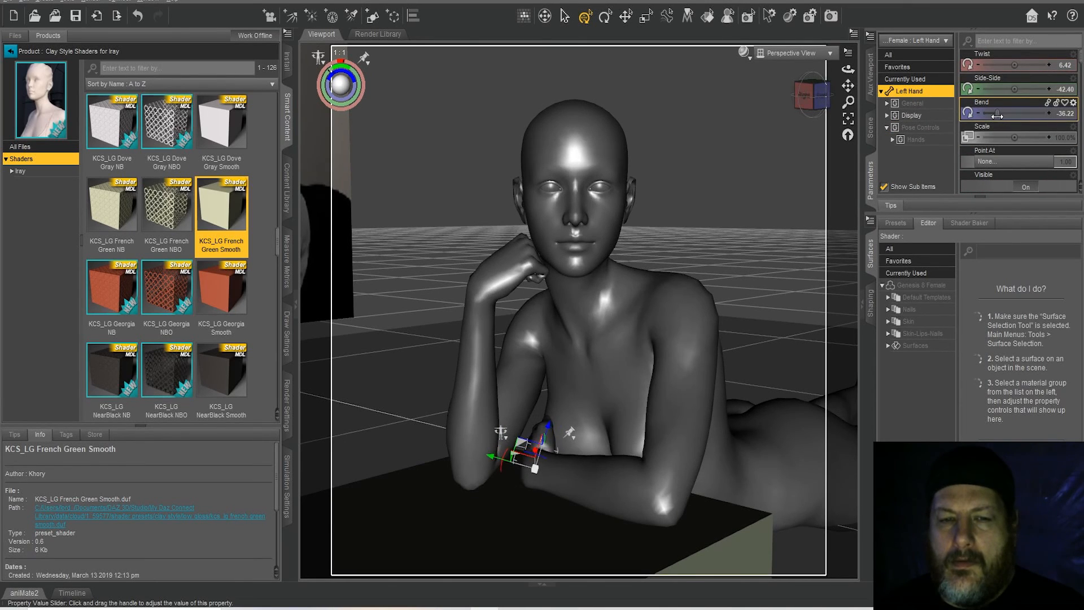
left_click(573, 445)
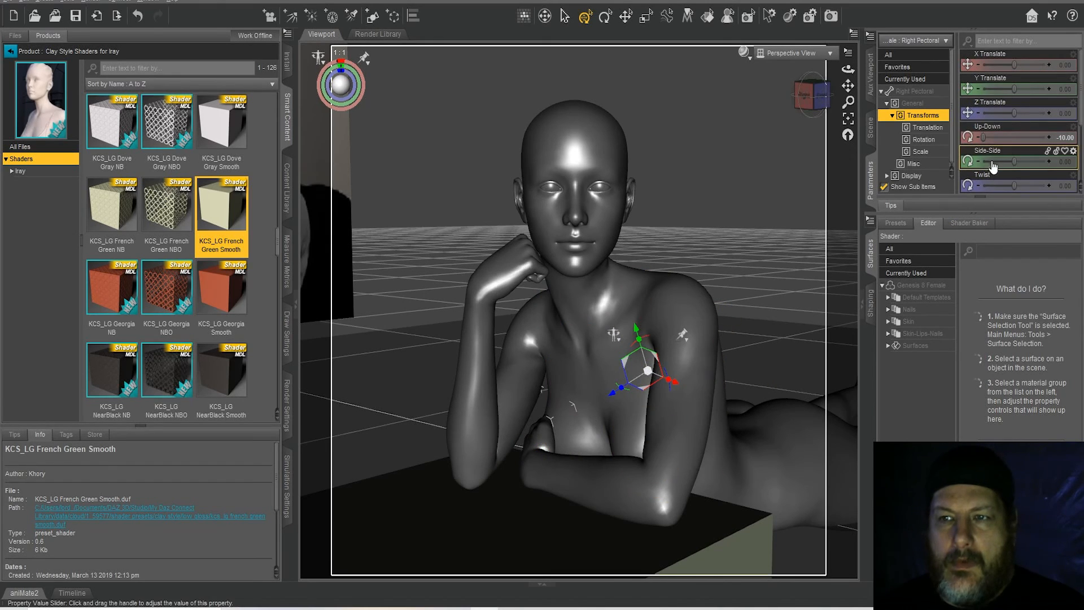
left_click_drag(1015, 162, 1055, 153)
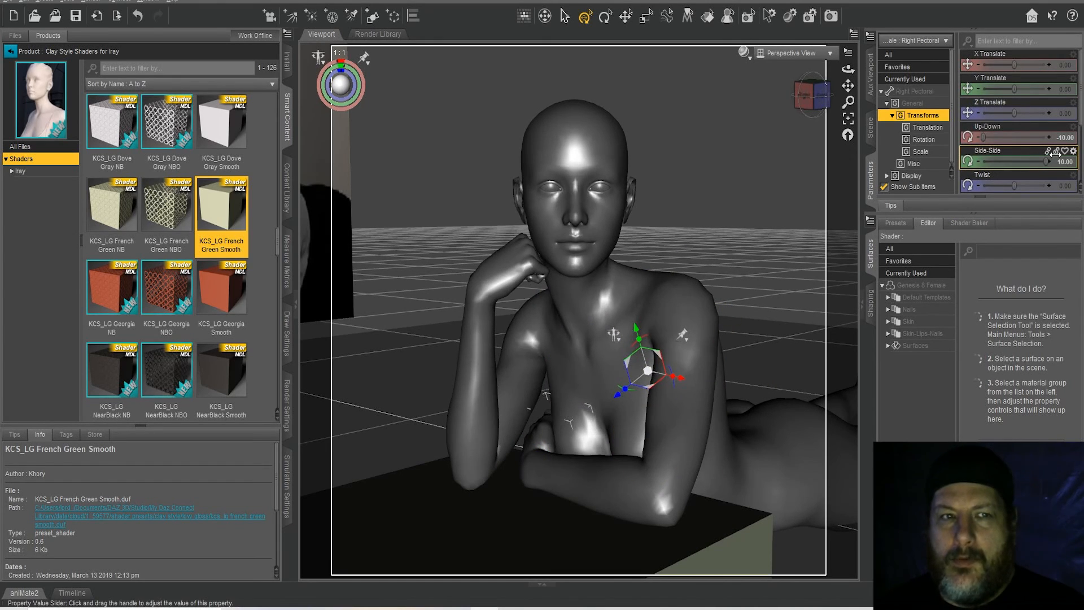
Set the left collar's Front-Back to -7.73, and the right collar's Front-Back to 2.71 and Bend to 1.88
left_click(870, 129)
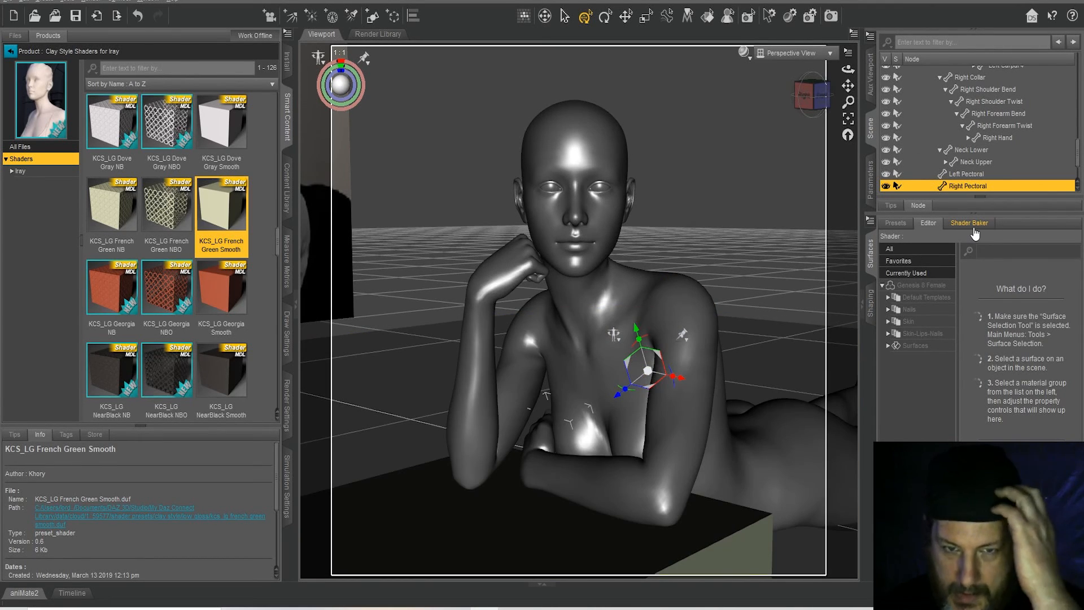
left_click(694, 311)
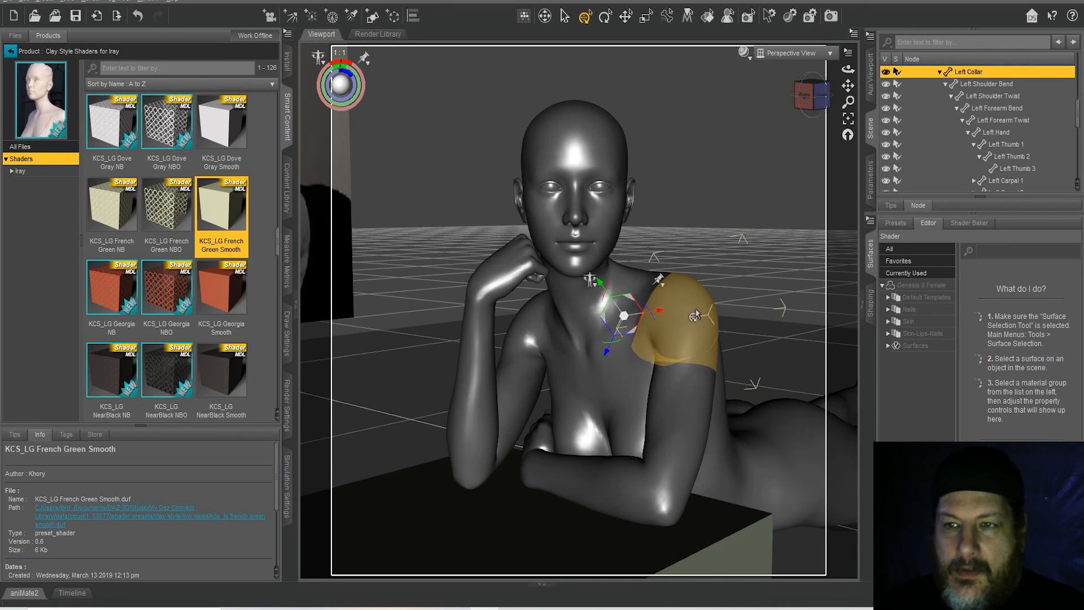
left_click(870, 179)
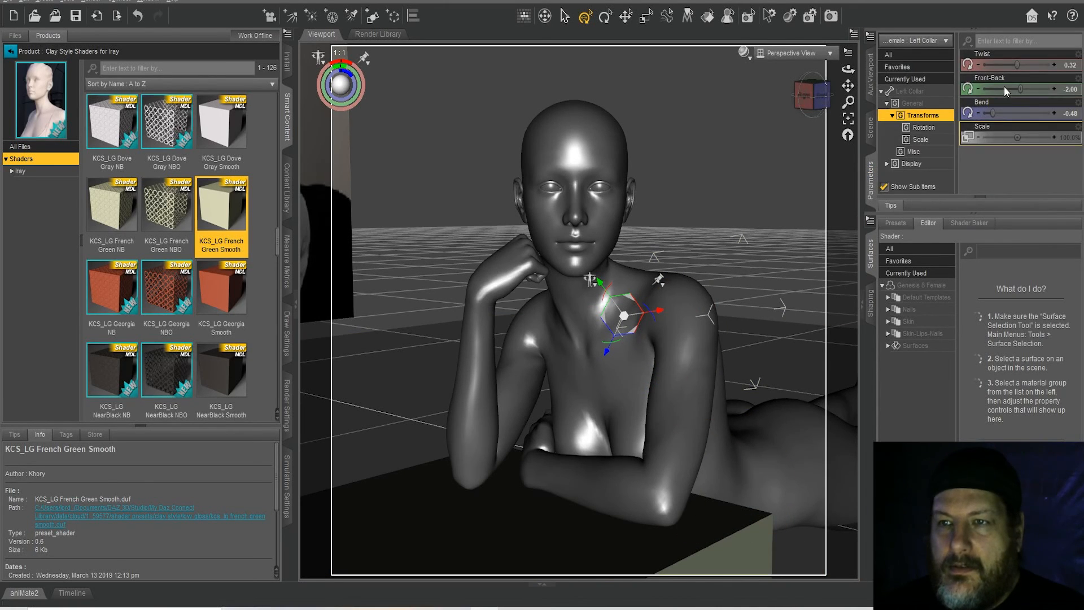
left_click_drag(1020, 92, 1011, 91)
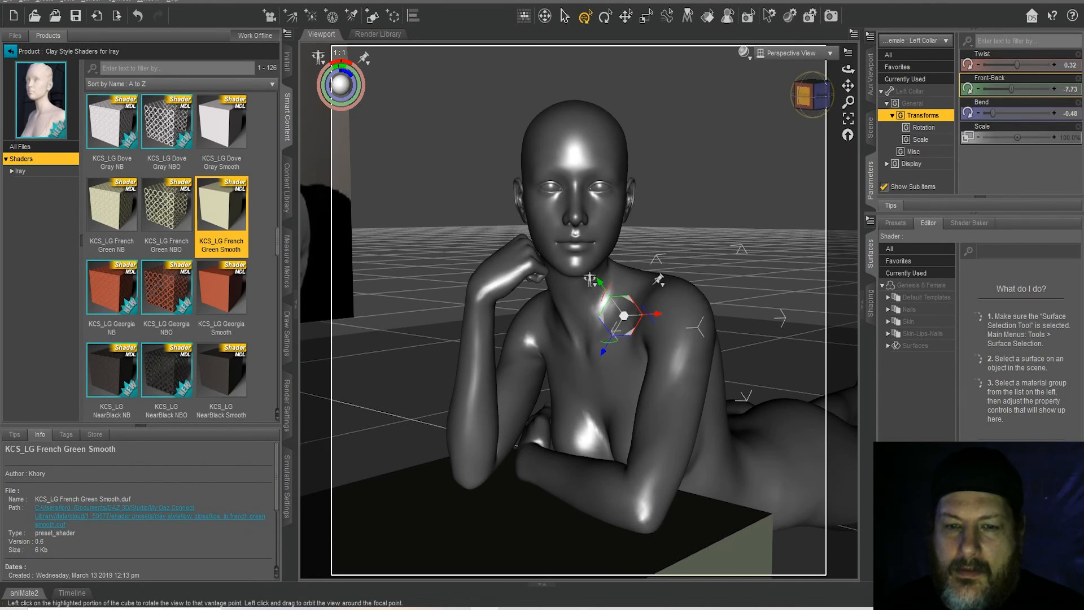
mouse_move(808, 97)
left_mouse_down()
mouse_move(799, 81)
mouse_move(807, 87)
left_mouse_up()
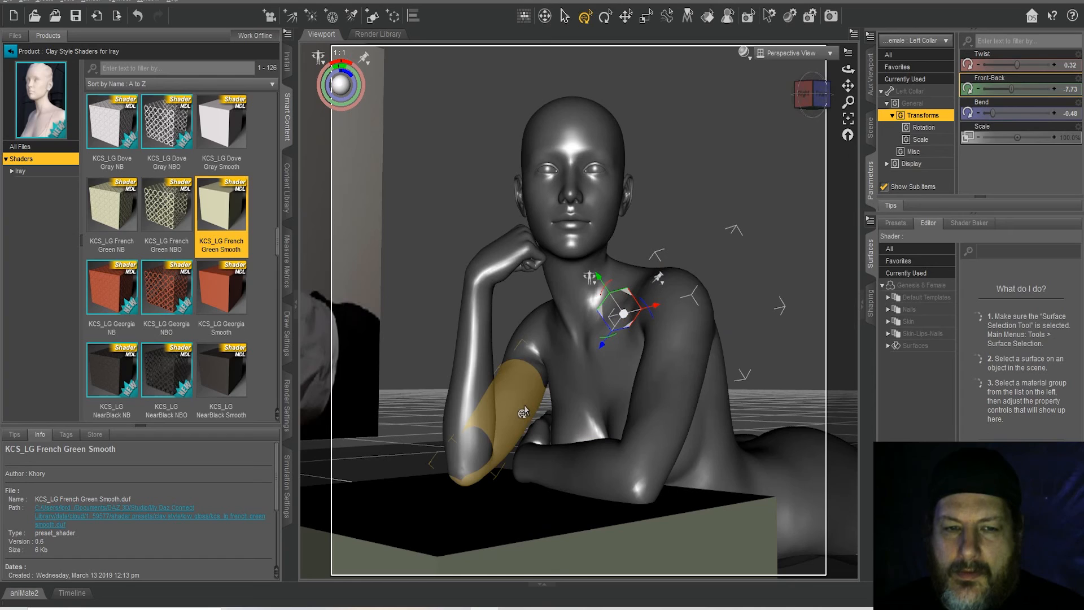
left_click(539, 342)
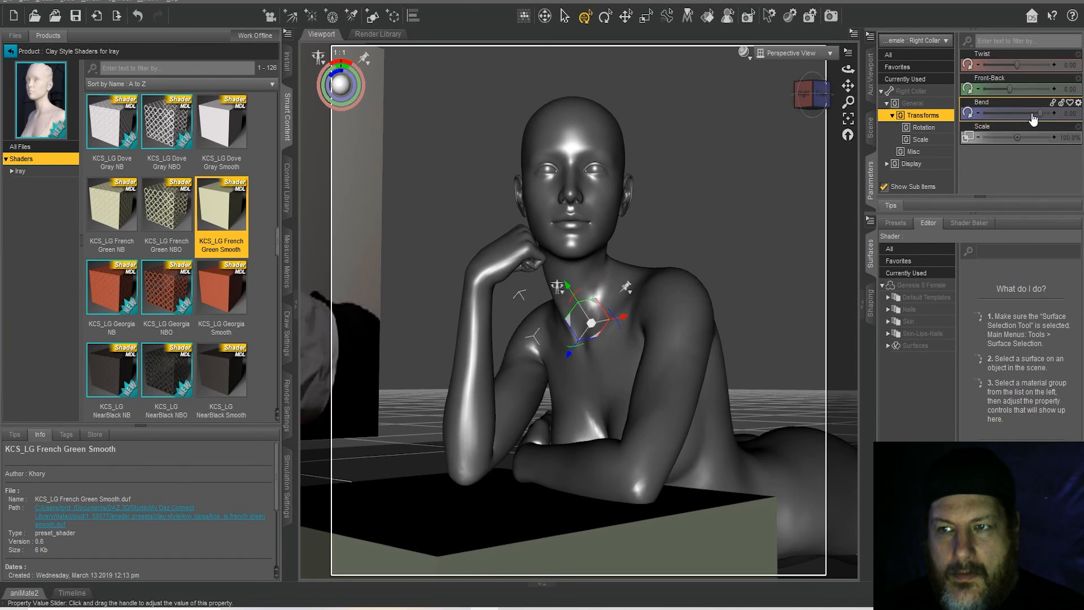
left_click_drag(1039, 115, 1014, 105)
Pose the right leg by setting the thigh's Bend to 17.50 and the shin's Bend to -11.00
left_click_drag(848, 103, 848, 142)
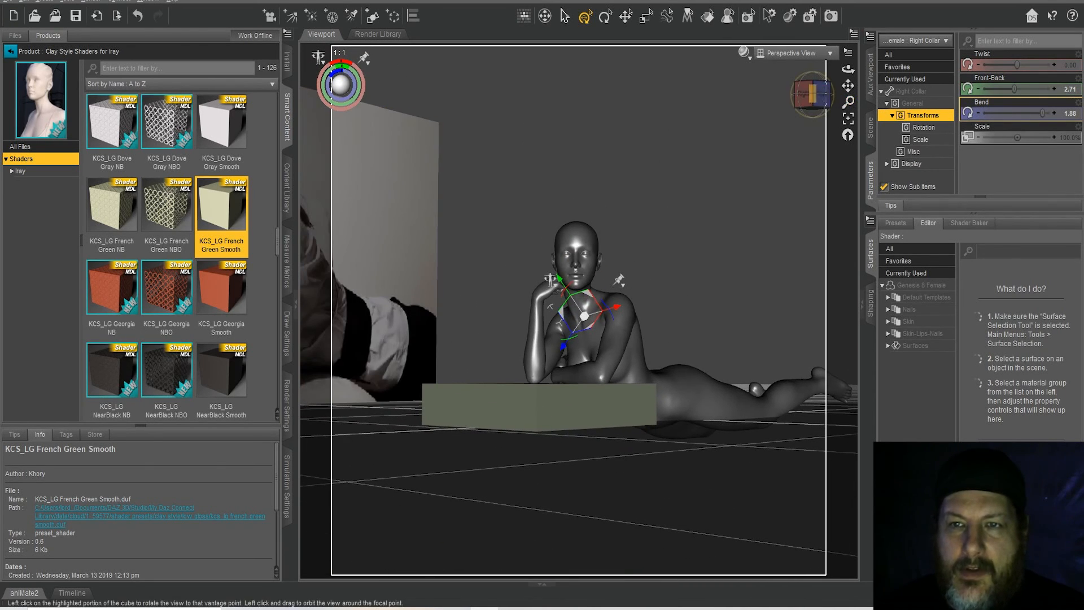
left_click(813, 101)
left_click_drag(813, 101, 867, 96)
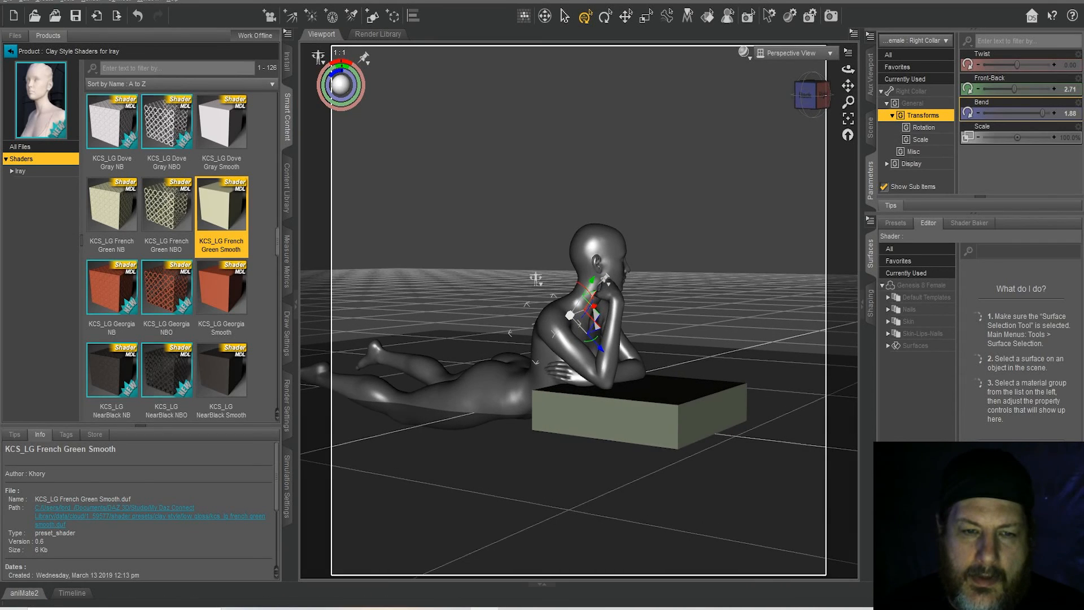
left_click(435, 394)
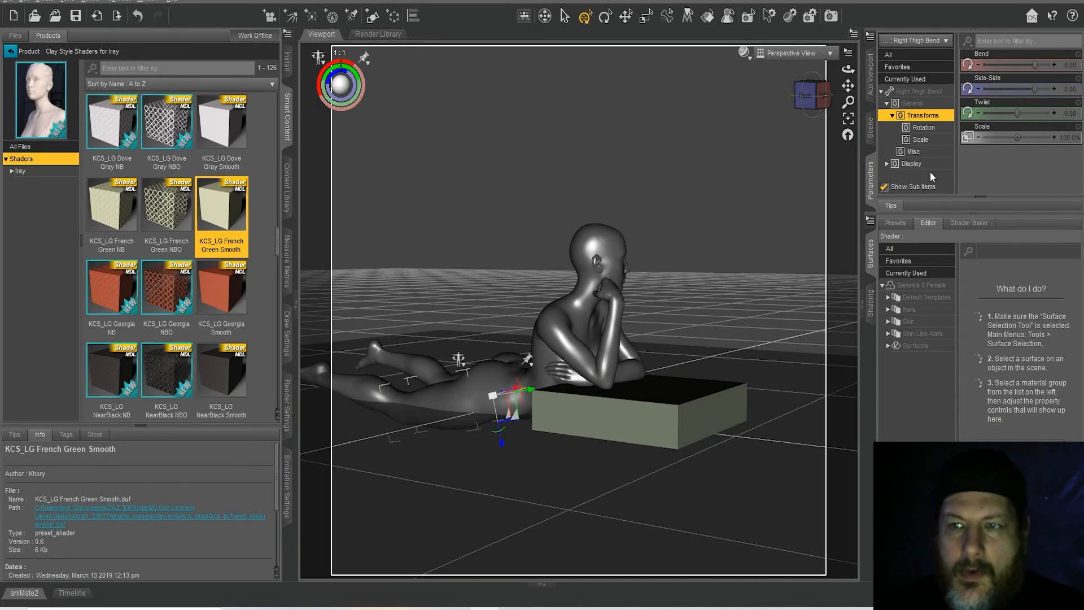
mouse_move(1027, 76)
left_mouse_down()
mouse_move(1045, 78)
mouse_move(1037, 83)
left_mouse_up()
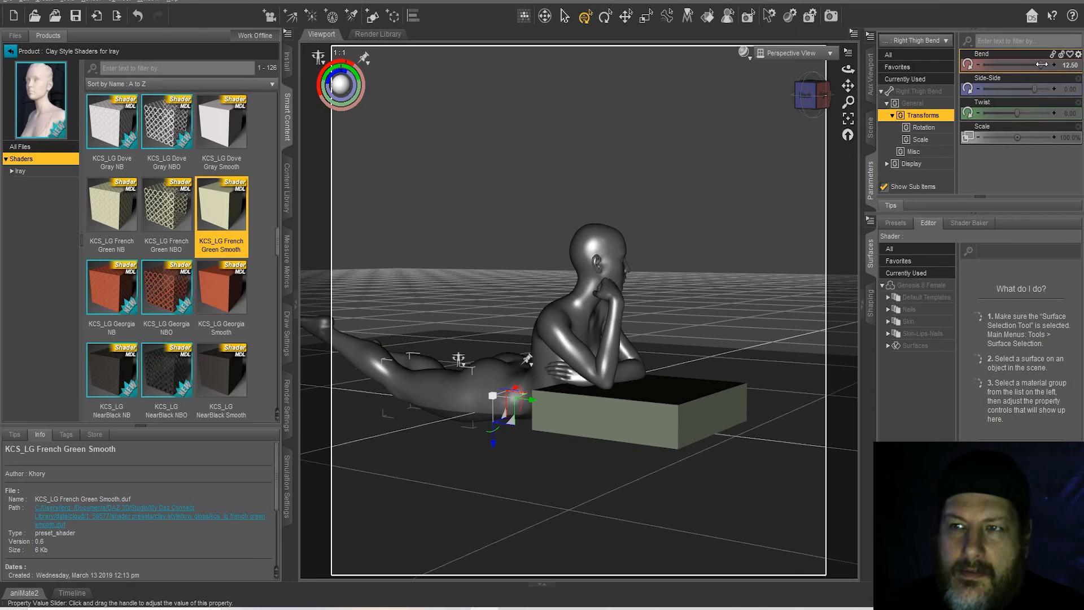
left_click_drag(1042, 64, 1043, 66)
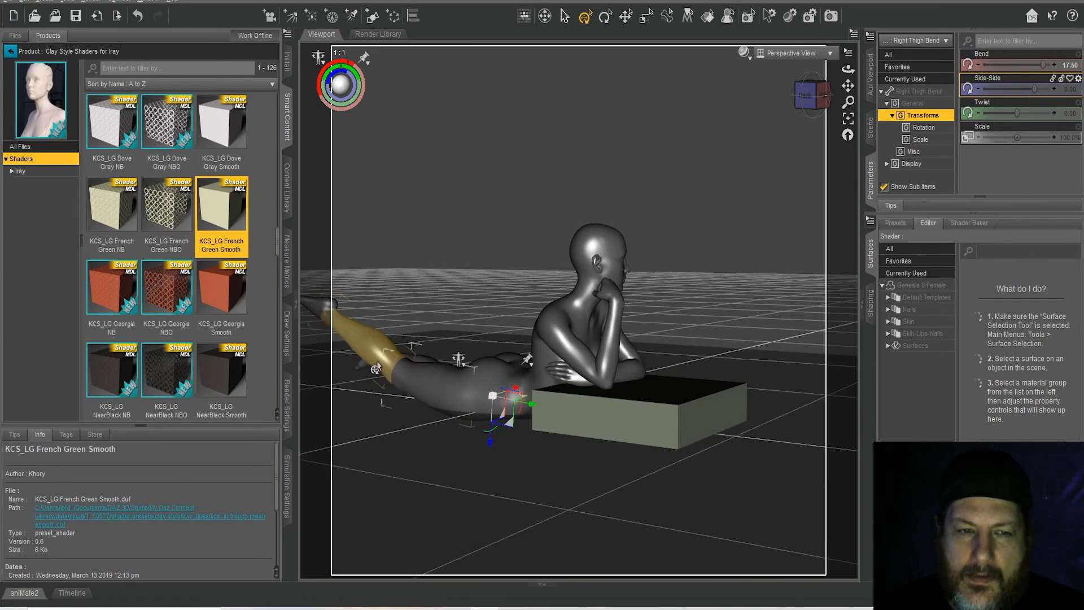
left_click(377, 361)
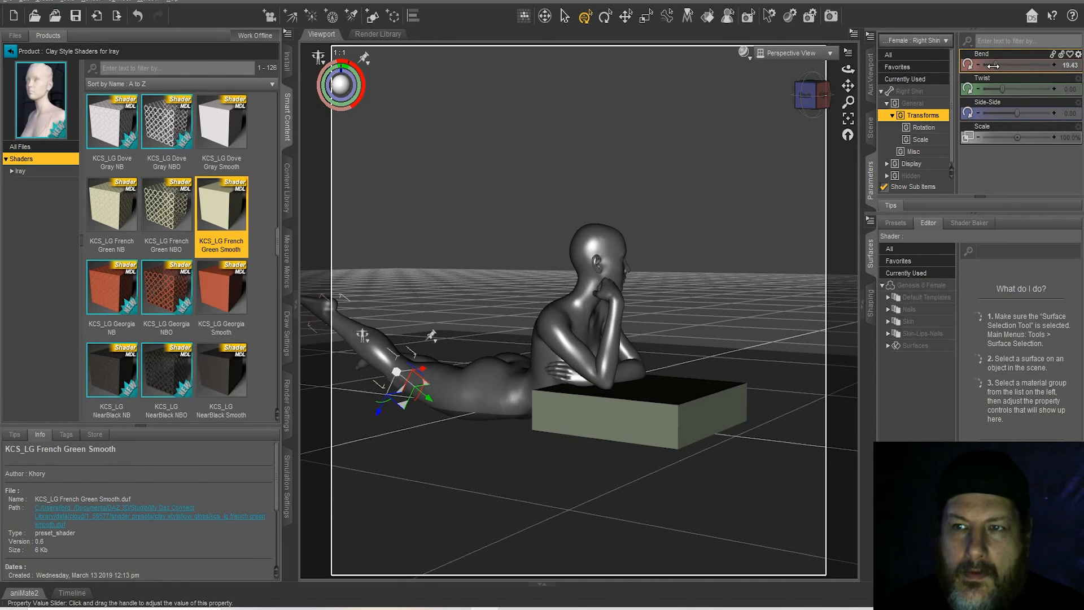
left_click_drag(999, 67, 983, 72)
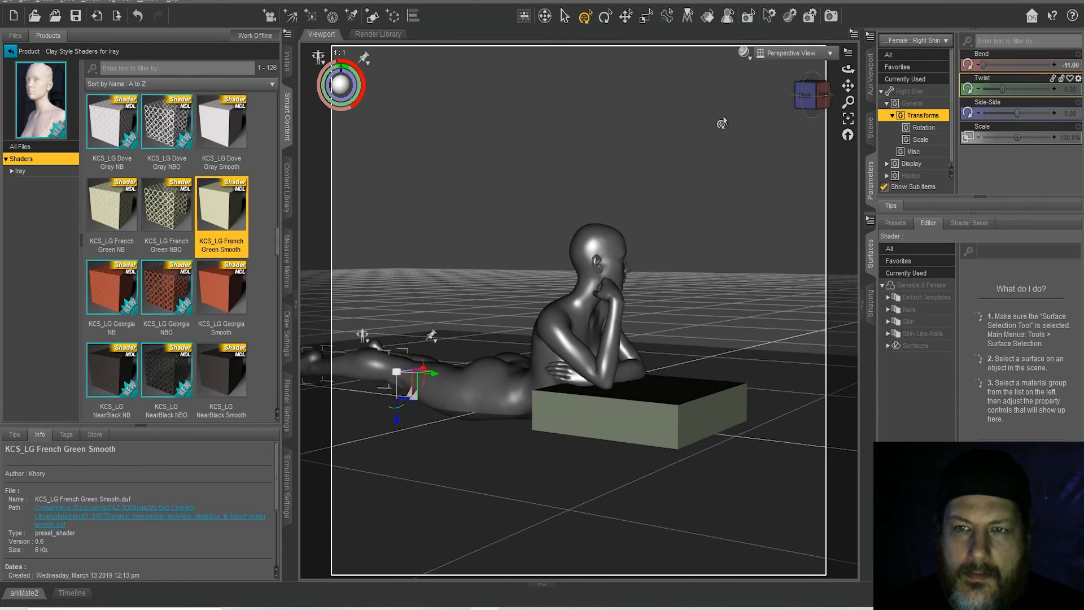
Raise the figure slightly above the ground by adjusting the vertical translation of its hip
left_click(807, 95)
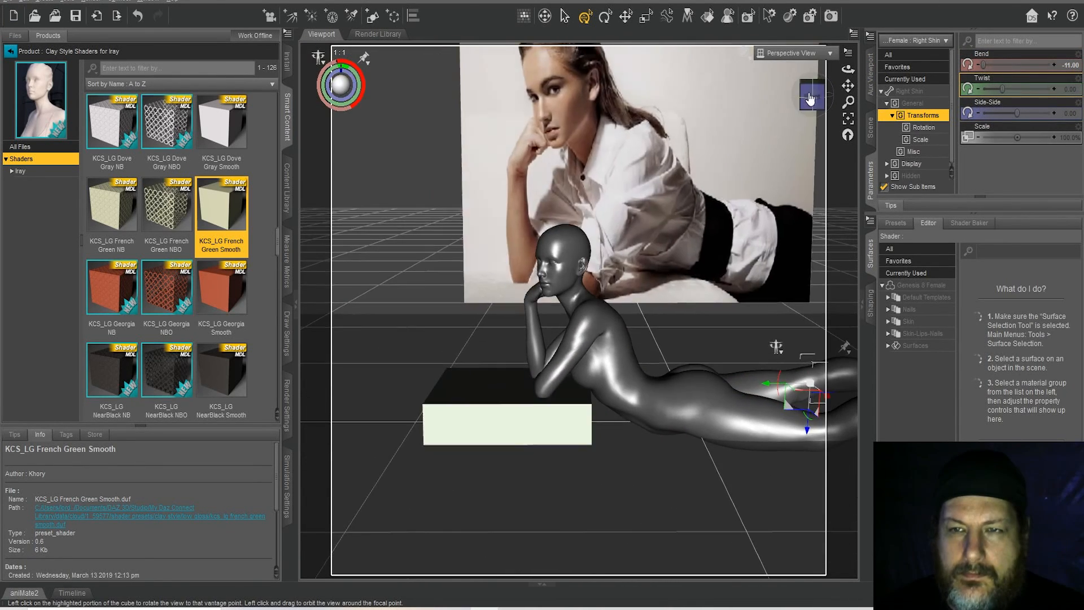
left_click_drag(848, 86, 687, 65)
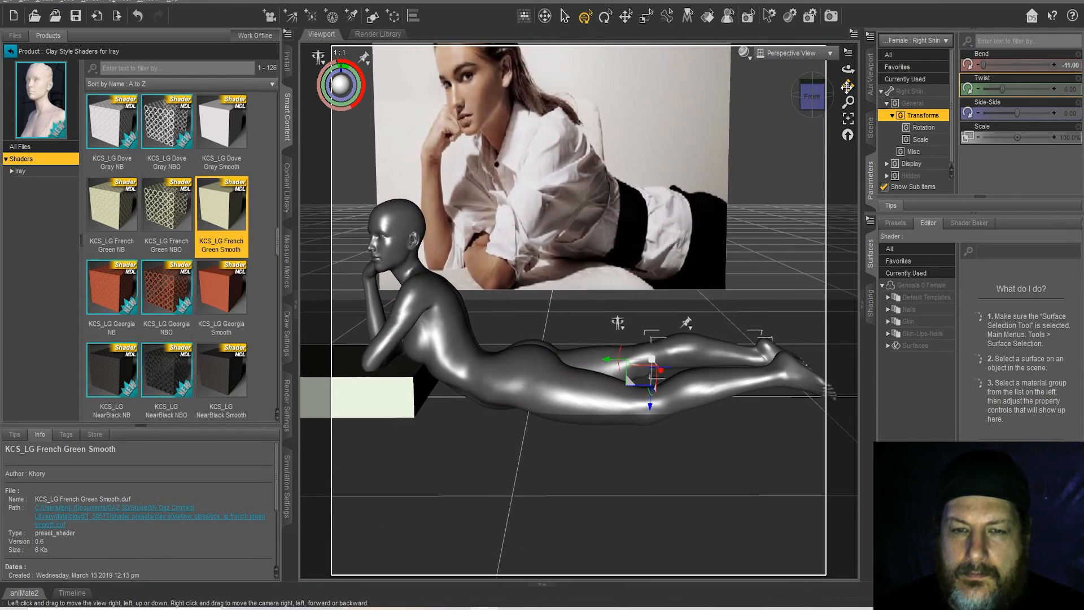
left_click(810, 96)
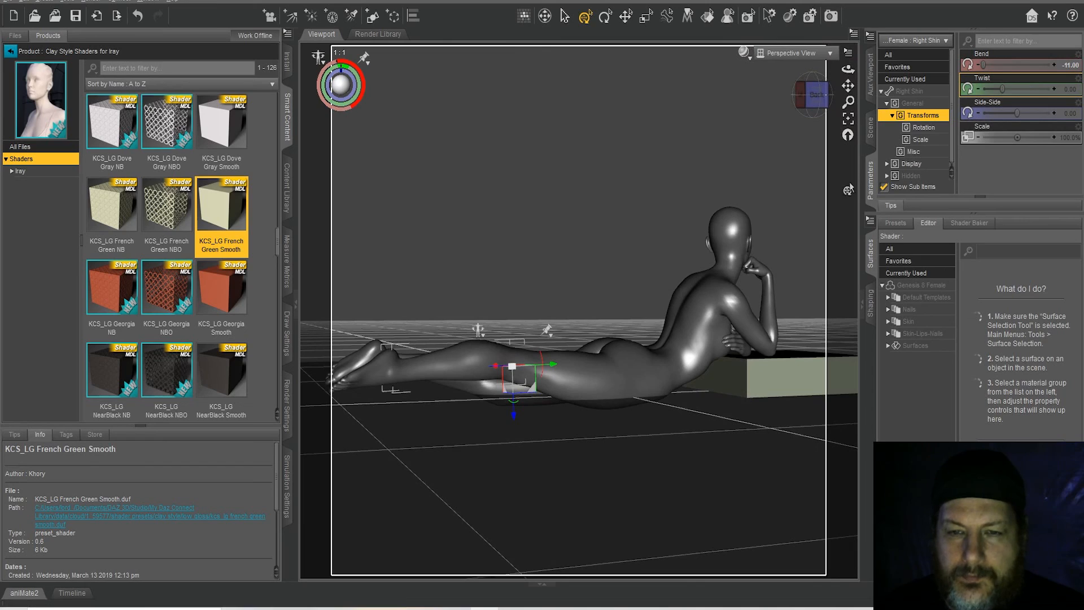
left_click(870, 130)
scroll(963, 107, "up", 3)
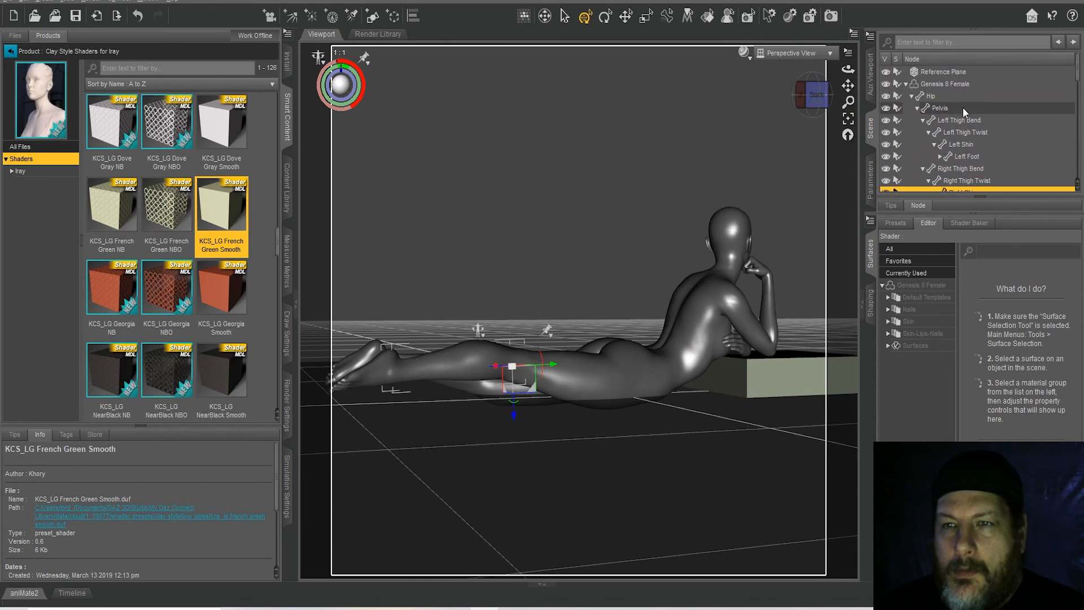
left_click(930, 96)
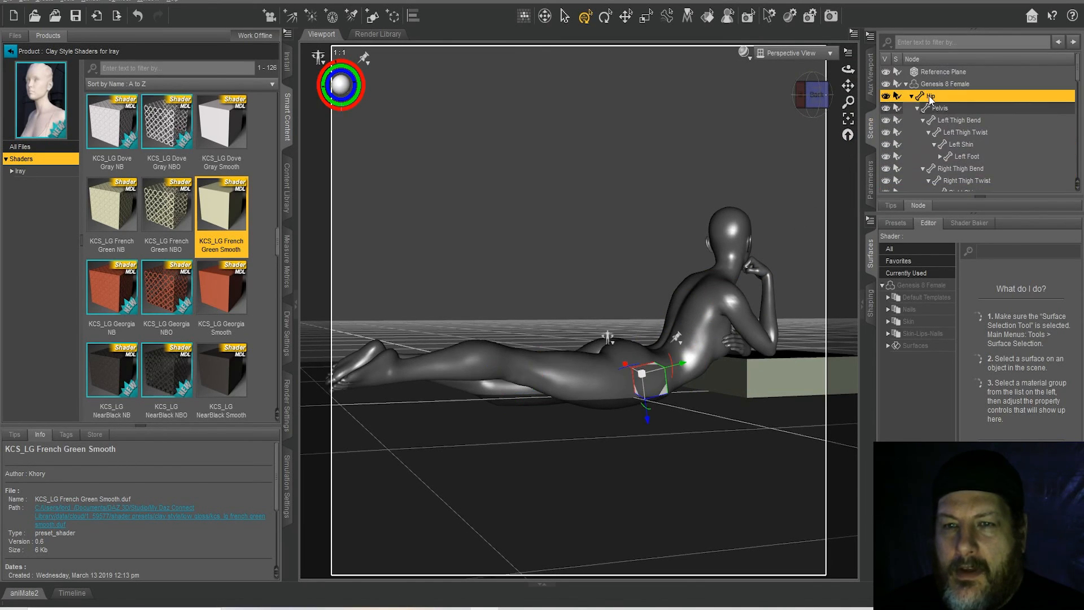
left_click(870, 179)
left_click_drag(1015, 88, 1039, 65)
Set the right thigh's Bend to 8.75 and the right shin's Bend to -5.47
left_click(610, 370)
left_click_drag(1040, 65, 1033, 65)
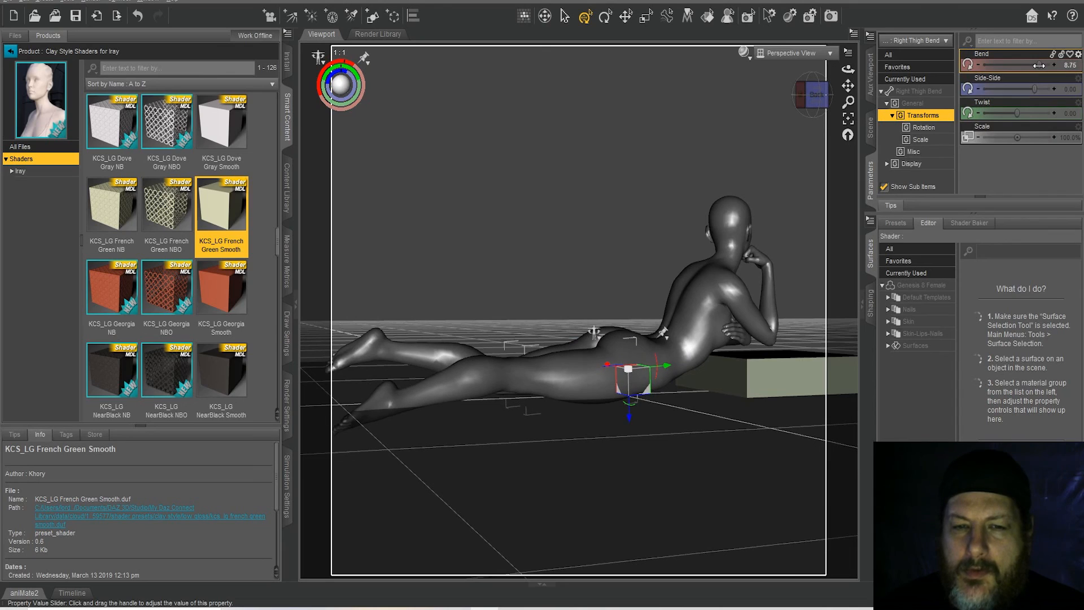
left_click(453, 382)
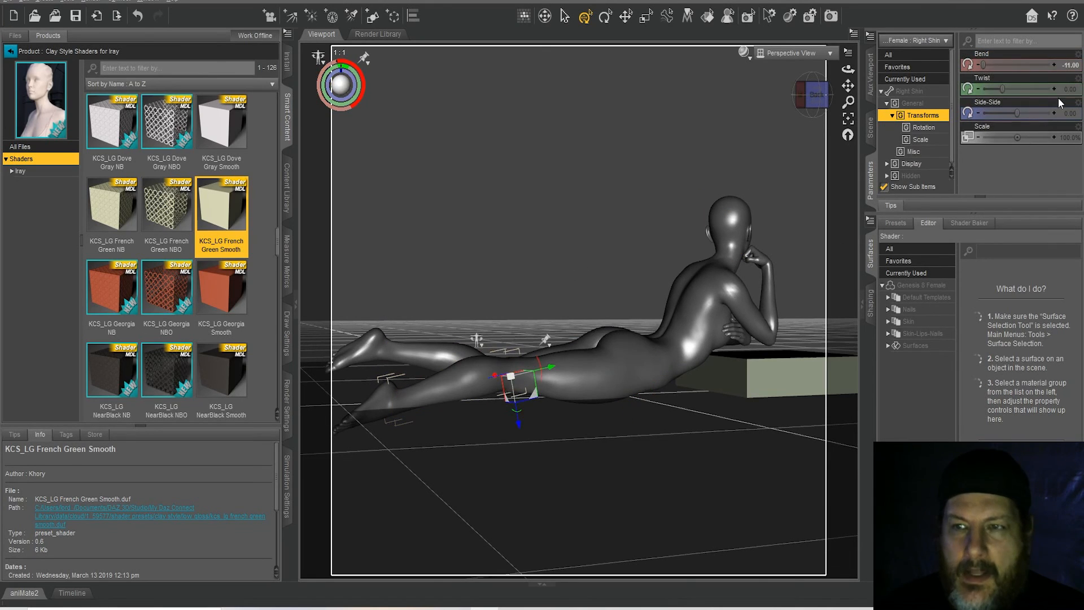
left_click_drag(985, 65, 986, 66)
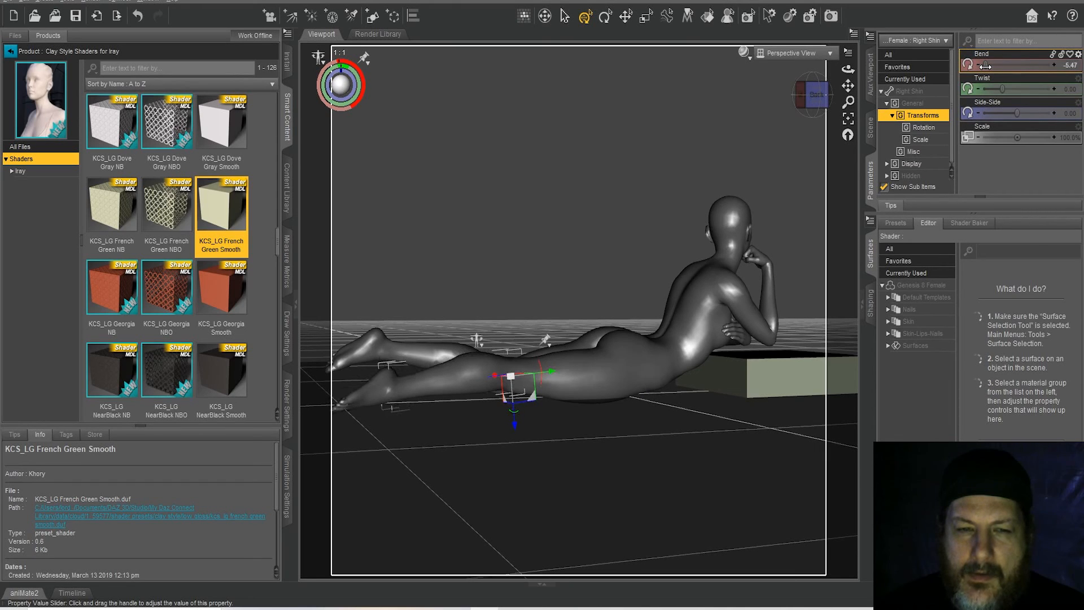
Set the right shin's Twist to 8.96 and the right toes' Bend to 14.17
left_click_drag(813, 96, 829, 97)
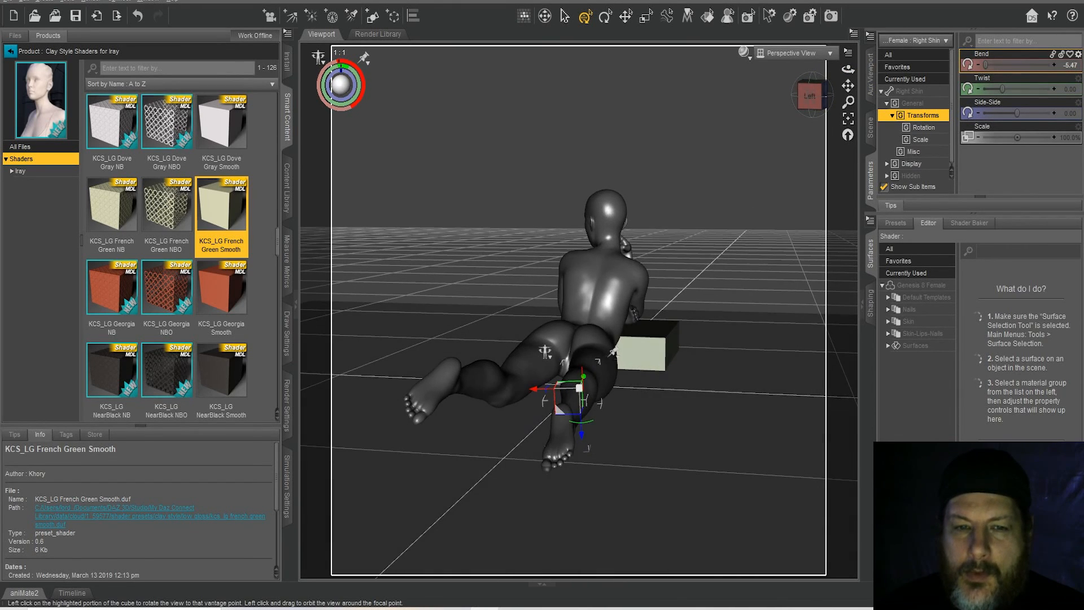
left_click(553, 401)
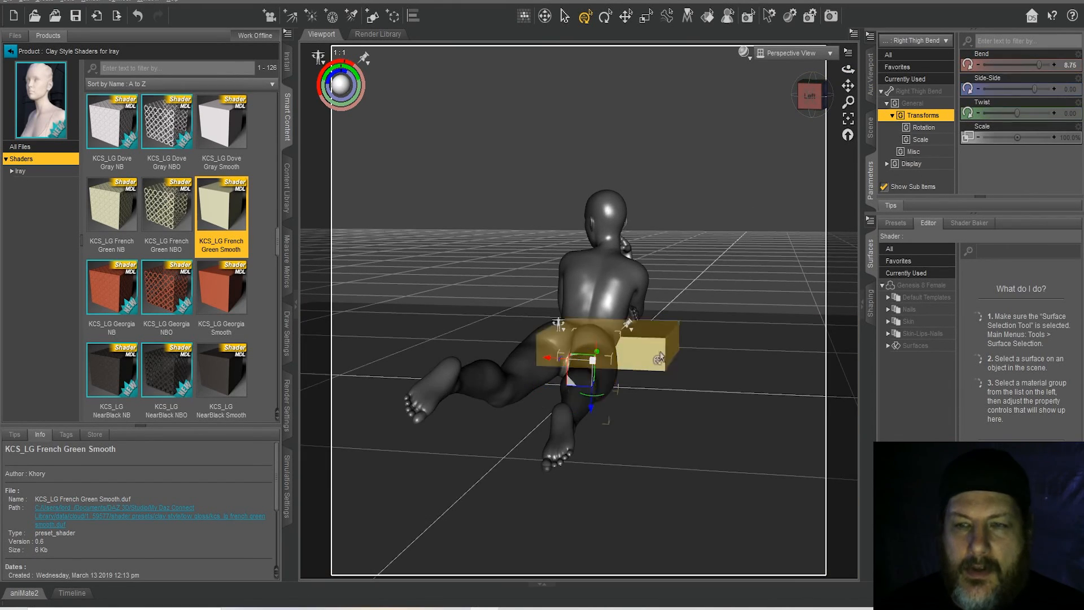
left_click(577, 402)
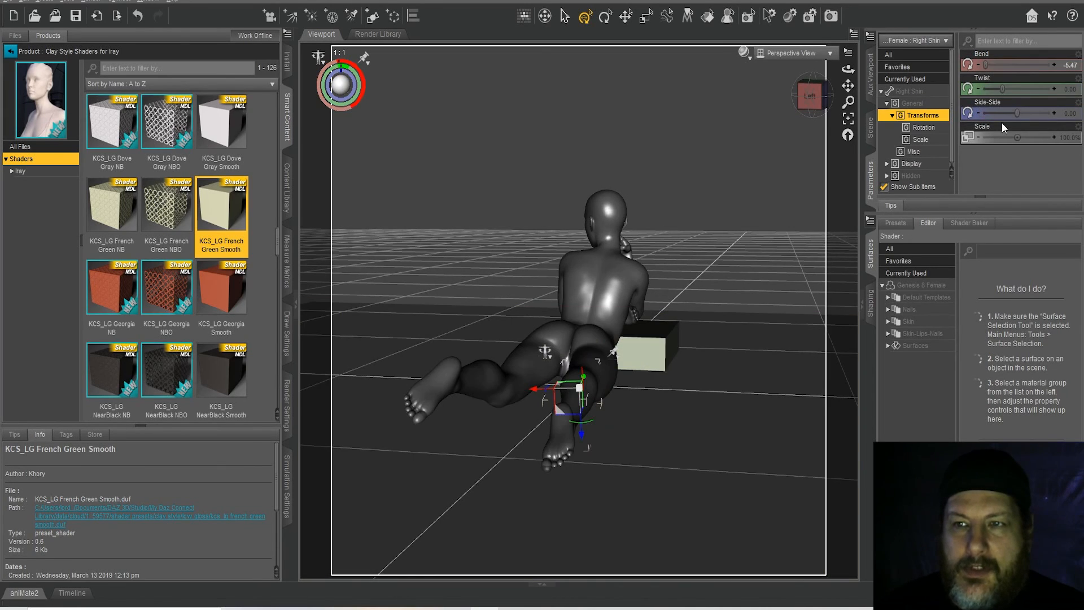
left_click_drag(1002, 88, 1020, 94)
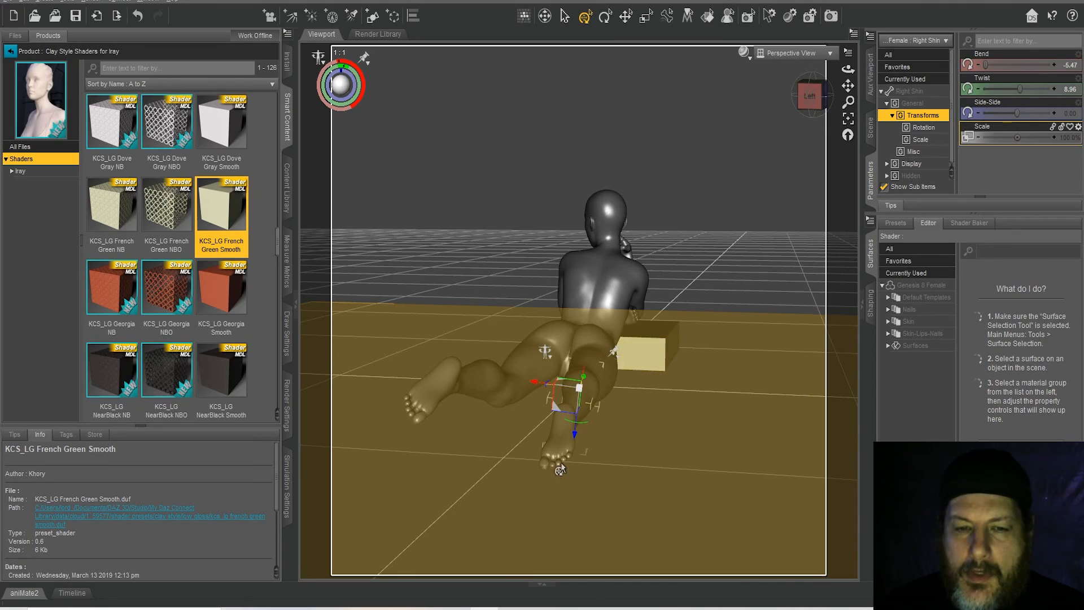
left_click(556, 462)
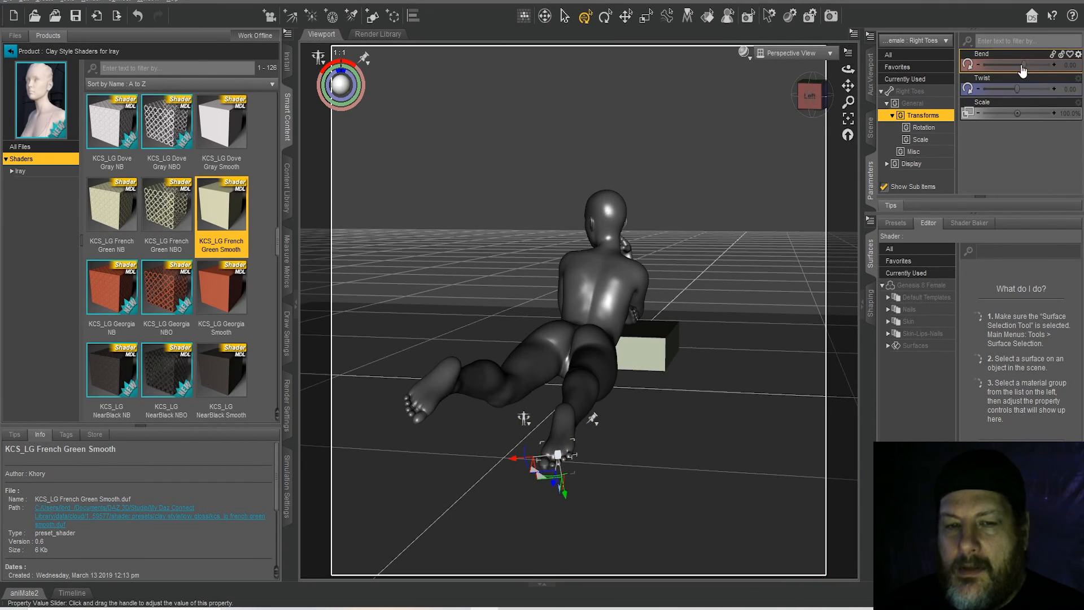
left_click_drag(1023, 68, 1016, 65)
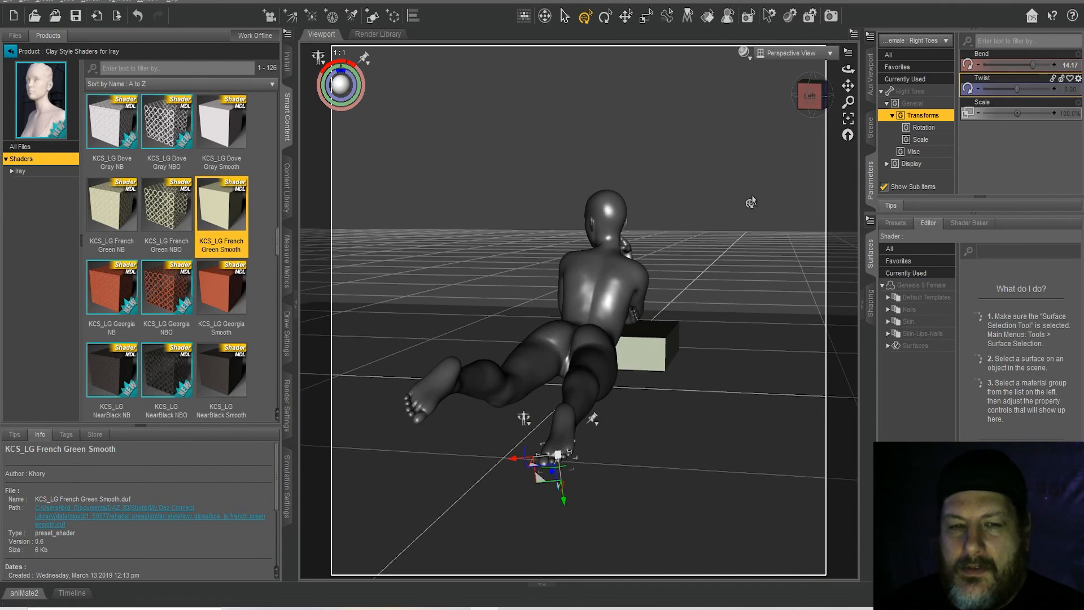
Set the right big toe's Bend to 8.33 so it lifts off the ground
left_click(848, 119)
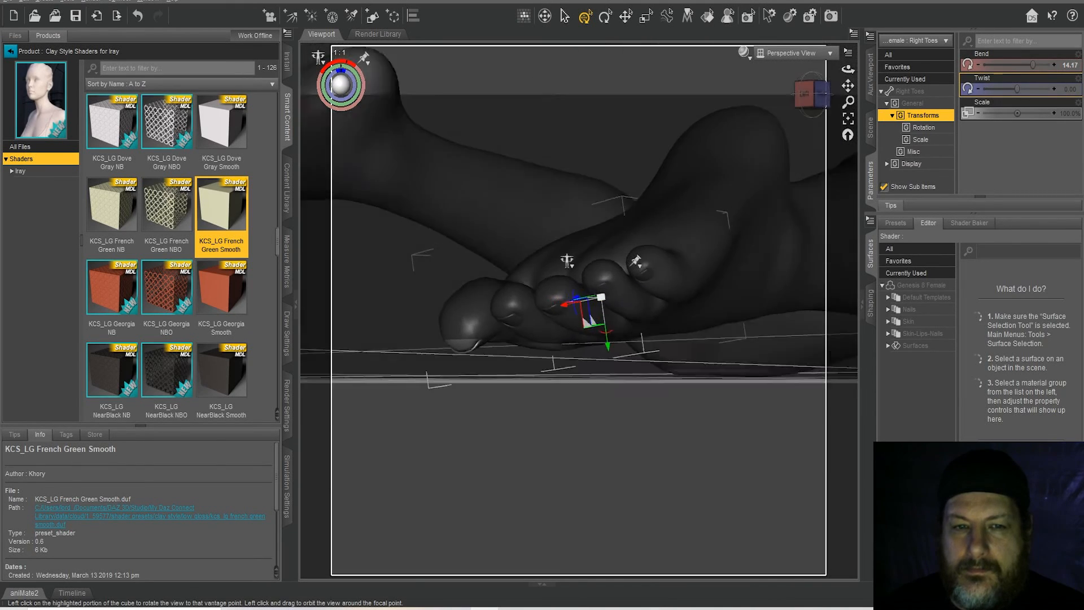
left_click_drag(812, 95, 809, 108)
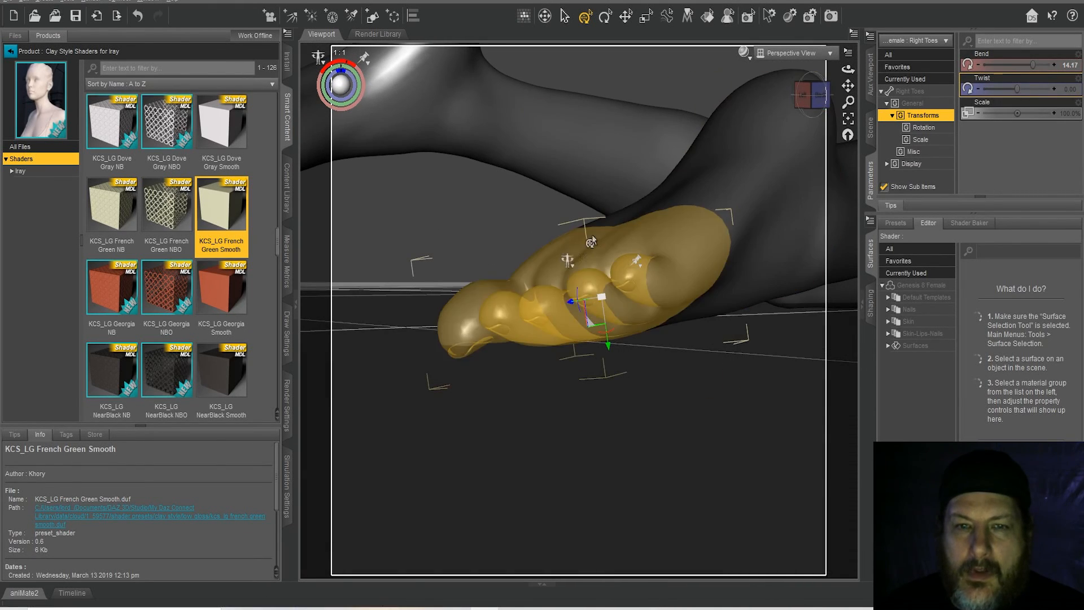
left_click(872, 134)
scroll(954, 122, "down", 2)
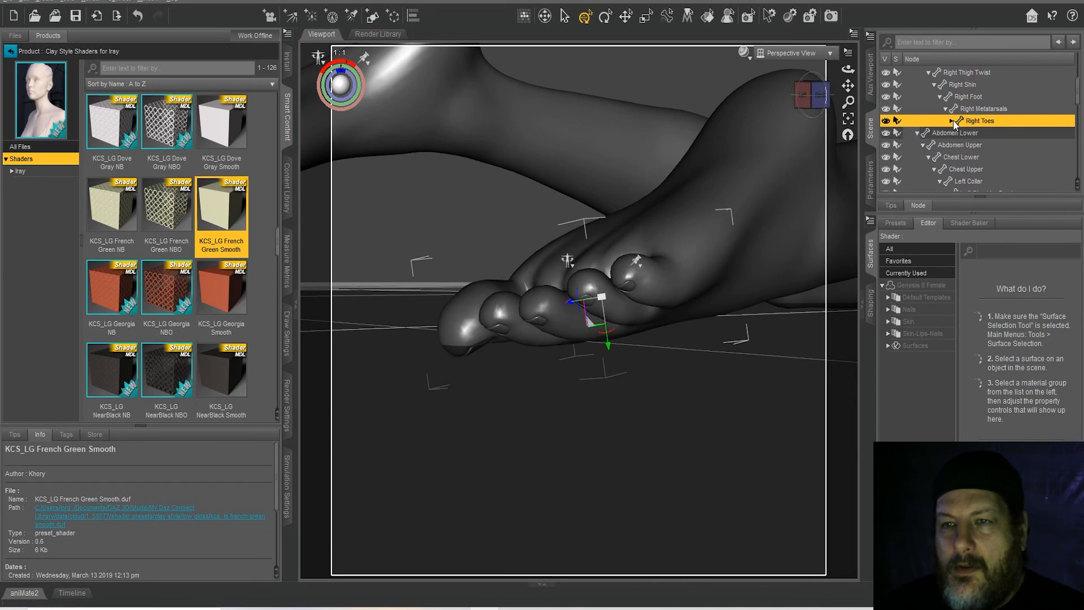
left_click(952, 120)
left_click(990, 181)
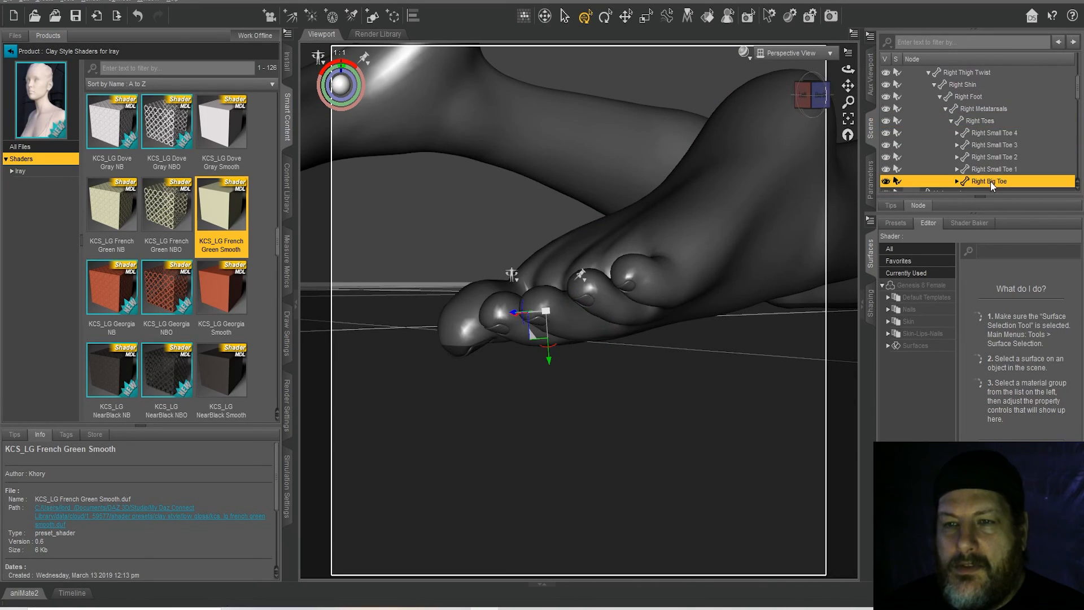
left_click(870, 186)
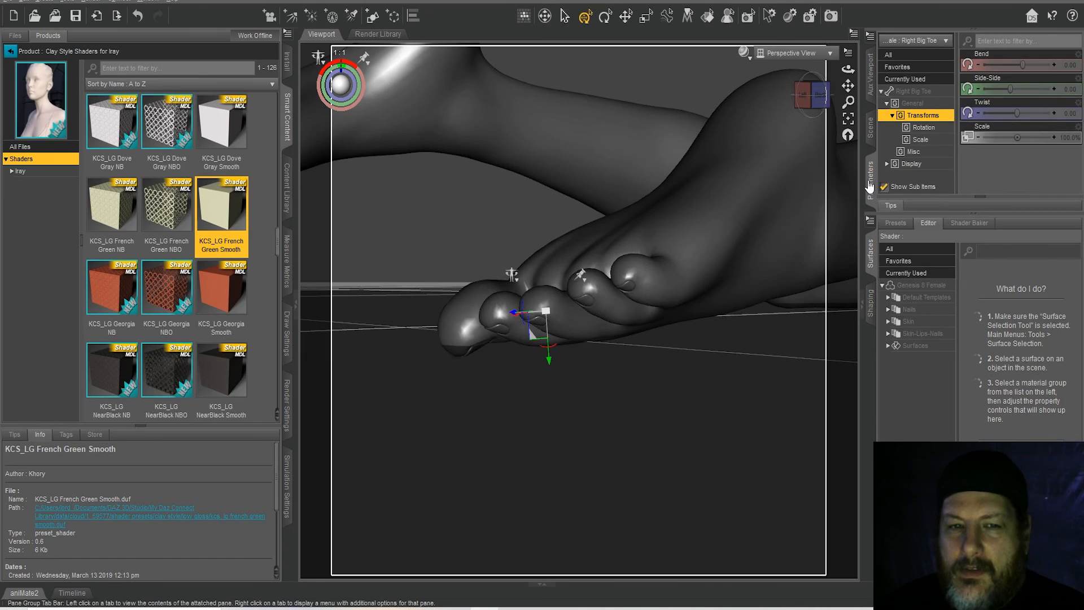
left_click_drag(1027, 63, 1028, 65)
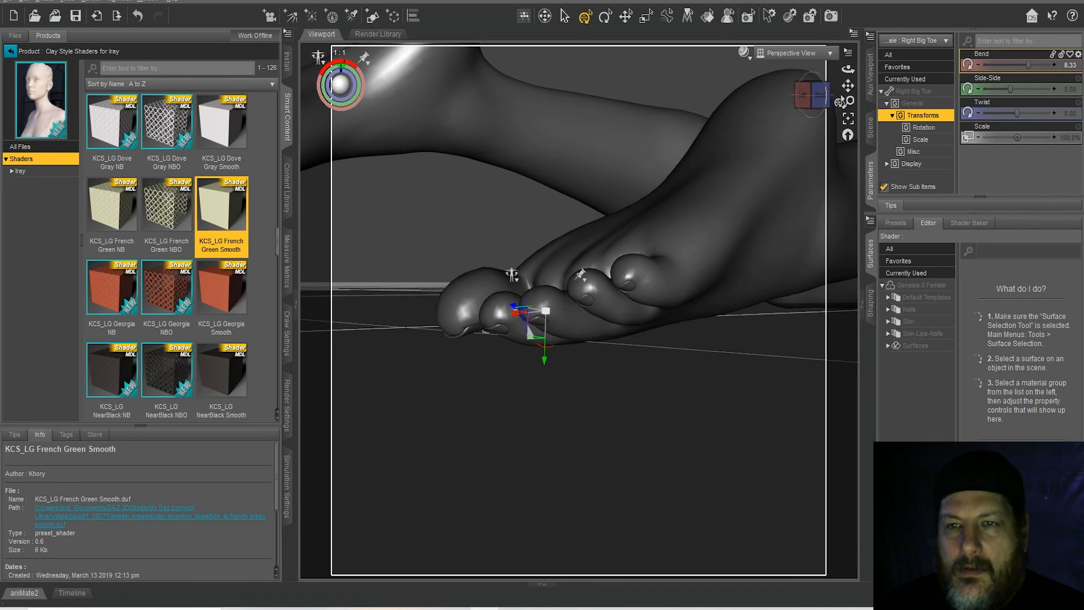
Pose the left thigh by setting its Twist to 41.25, Side-Side to 7.30 and Bend to -6.25
mouse_move(841, 102)
left_mouse_down()
mouse_move(794, 97)
mouse_move(875, 96)
mouse_move(835, 97)
left_mouse_up()
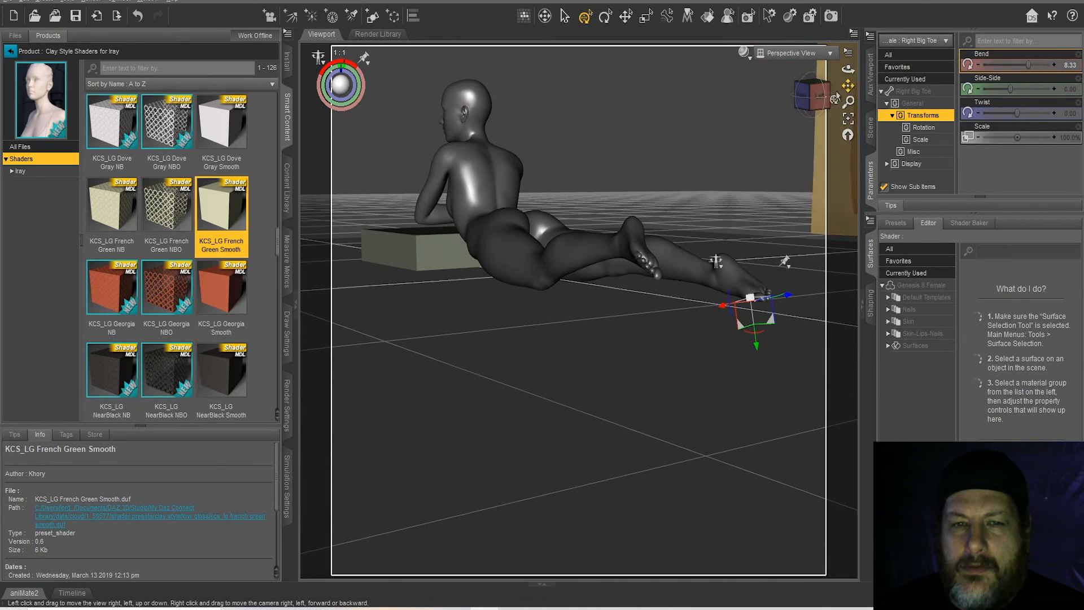
left_click(508, 243)
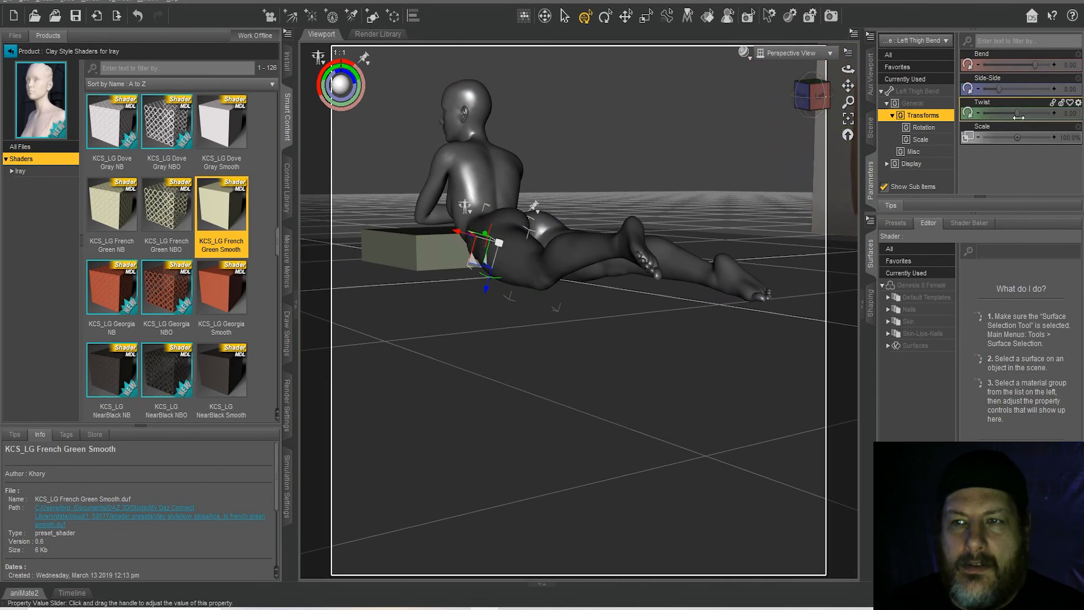
left_click_drag(1022, 116, 1035, 115)
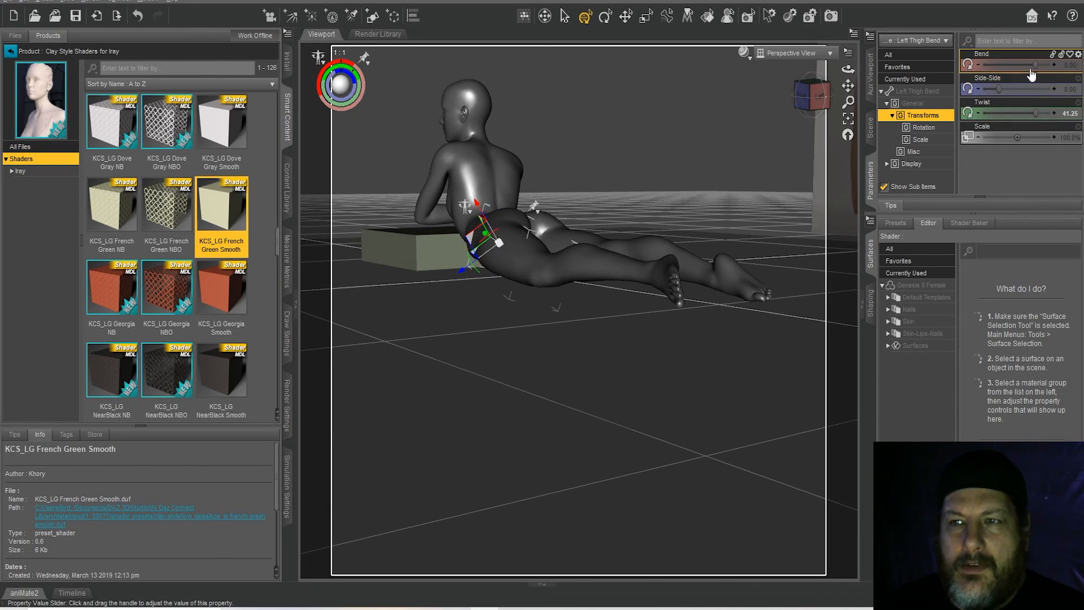
left_click_drag(1035, 65, 1036, 68)
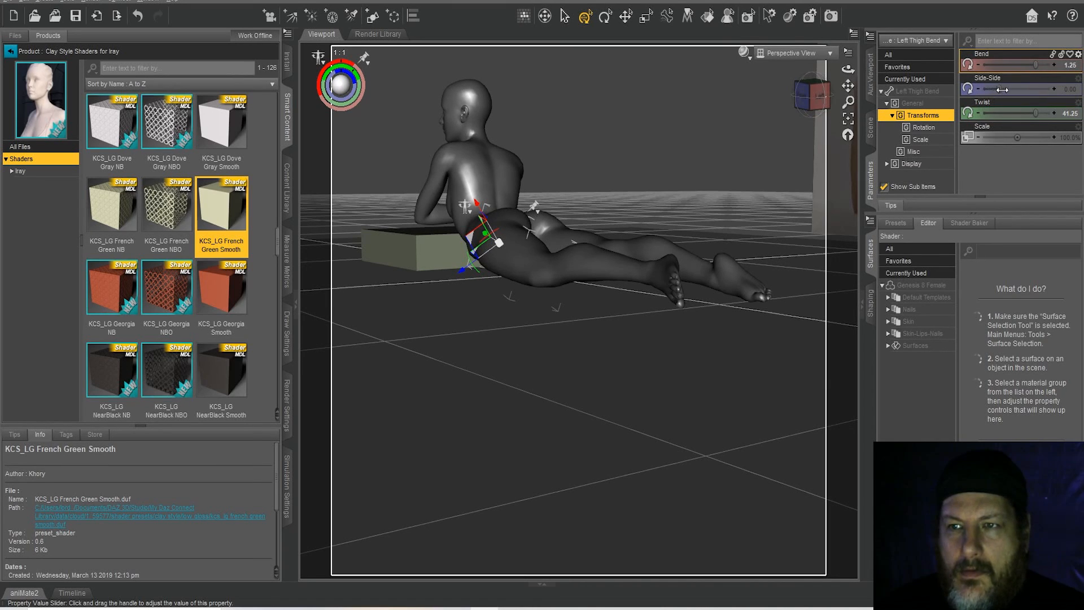
left_click(1002, 89)
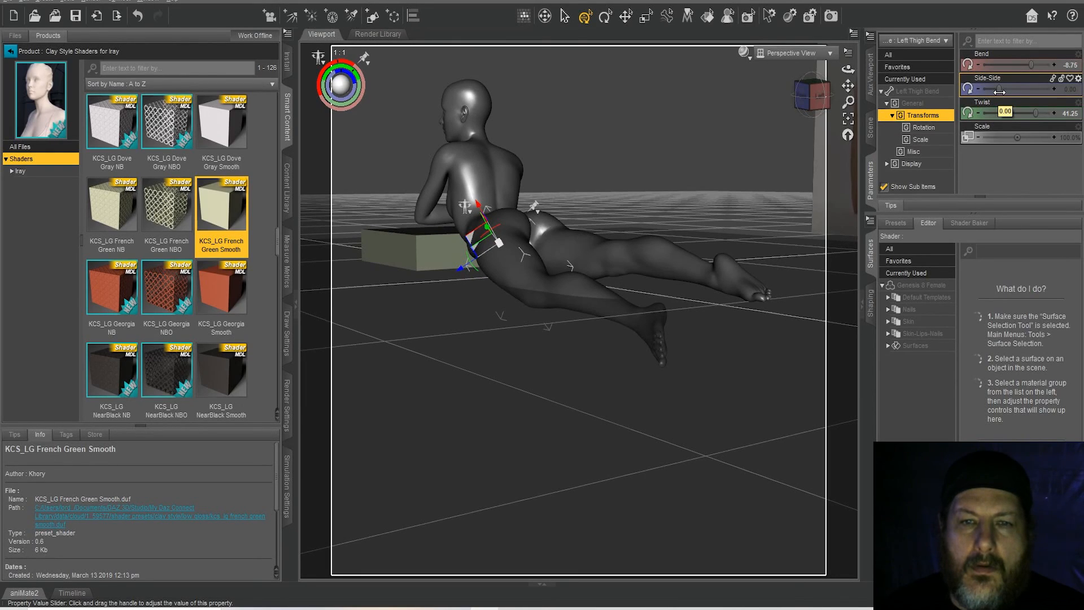
left_click_drag(1000, 89, 1033, 69)
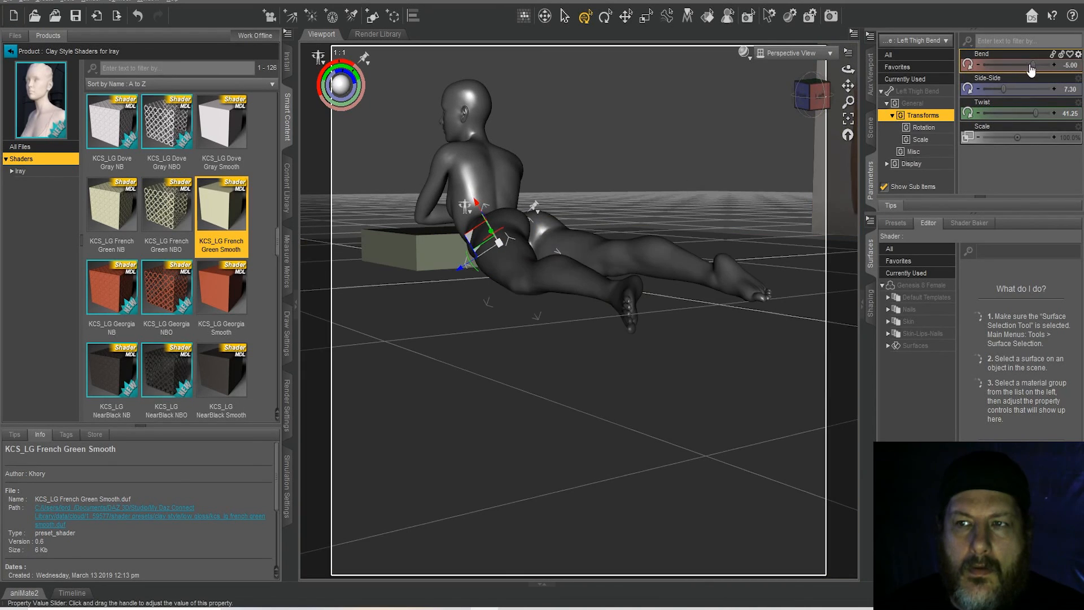
left_click_drag(1031, 69, 1033, 66)
Save the scene and set the left shin's Twist to 10.00
left_click(2, 1)
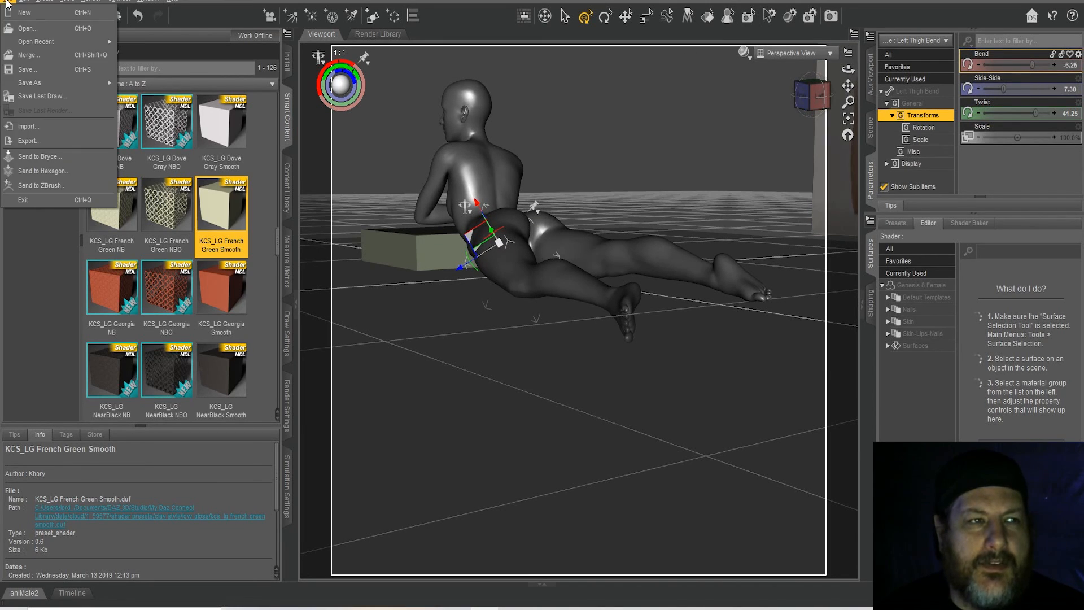
left_click(17, 73)
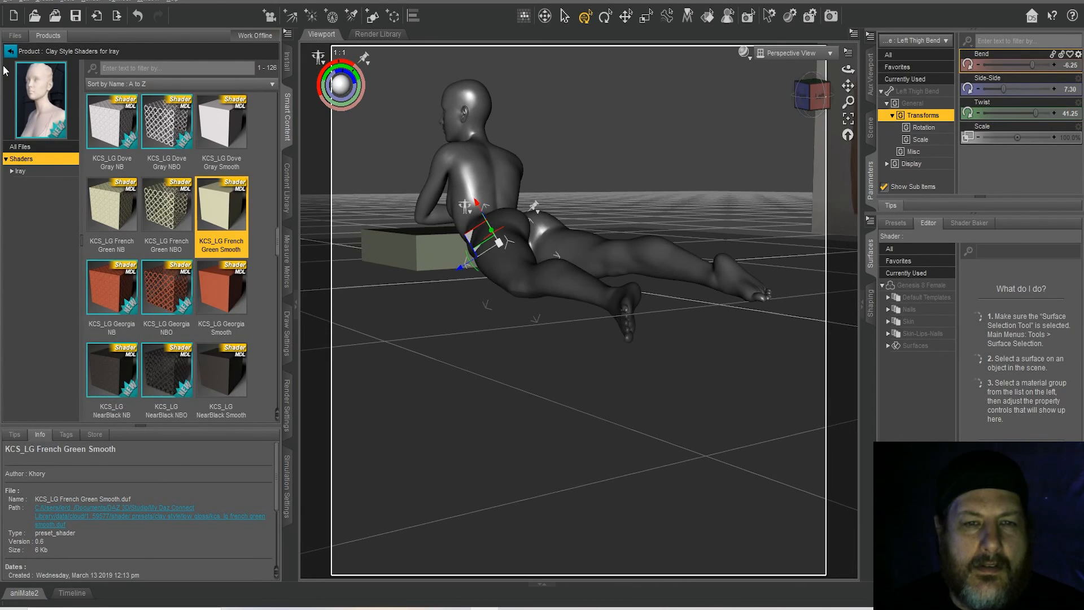
left_click(573, 286)
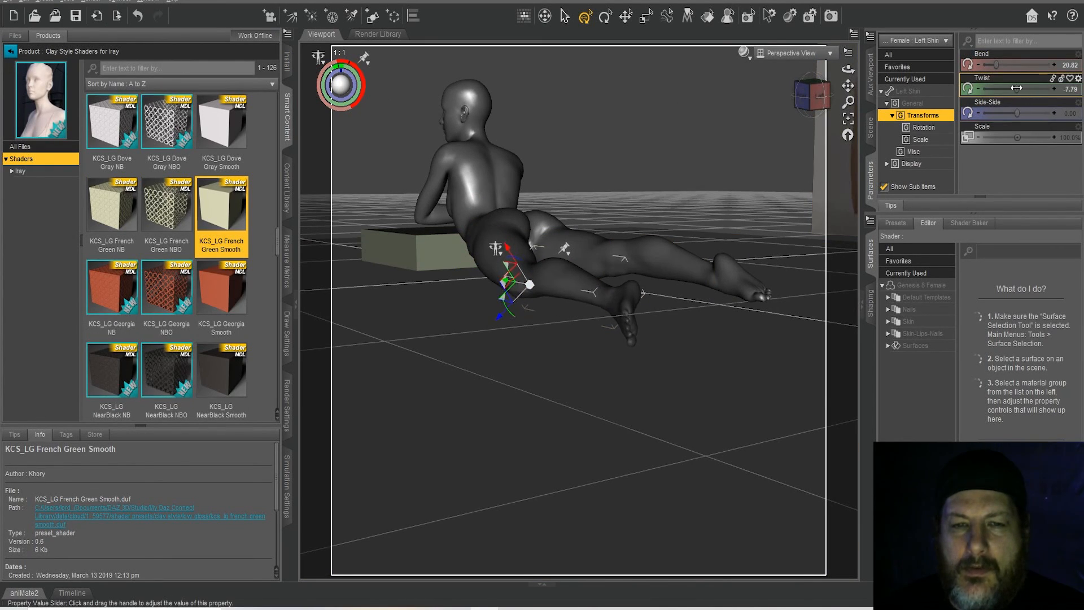
left_click_drag(1017, 87, 1076, 97)
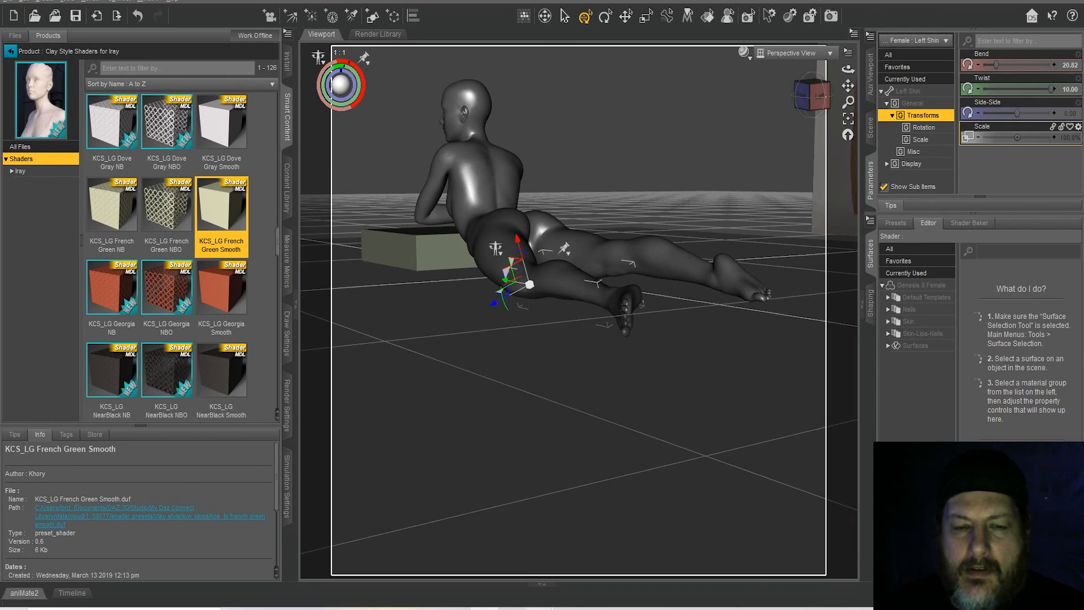
Switch to File Explorer, open the Scenes folder inside Gram Divas, and create a shortcut to the BuildScene.duf thumbnail image
mouse_move(540, 604)
left_click(625, 594)
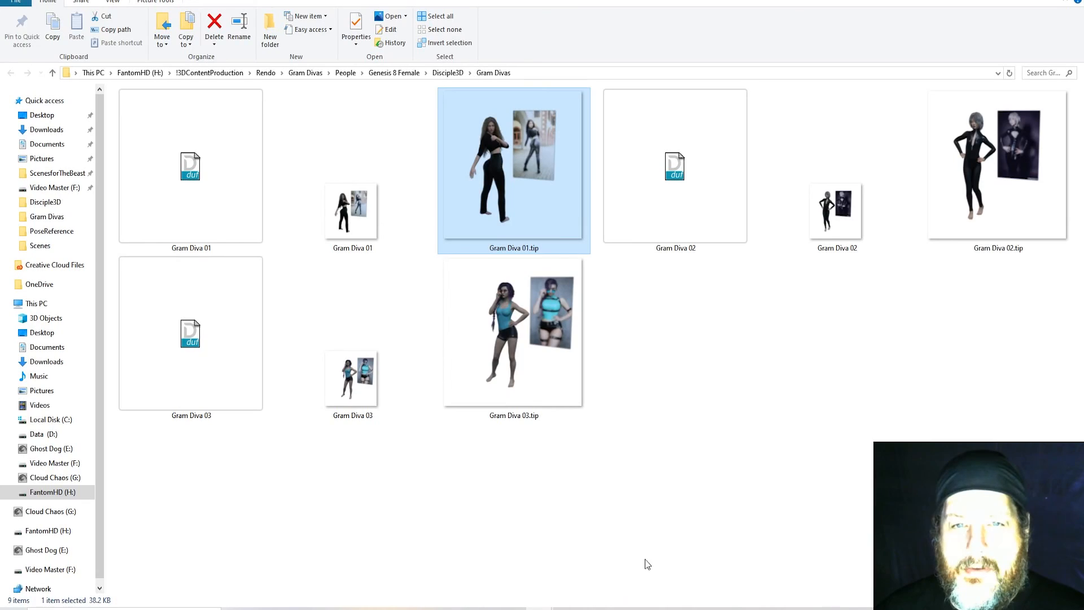
right_click(772, 481)
left_click(305, 72)
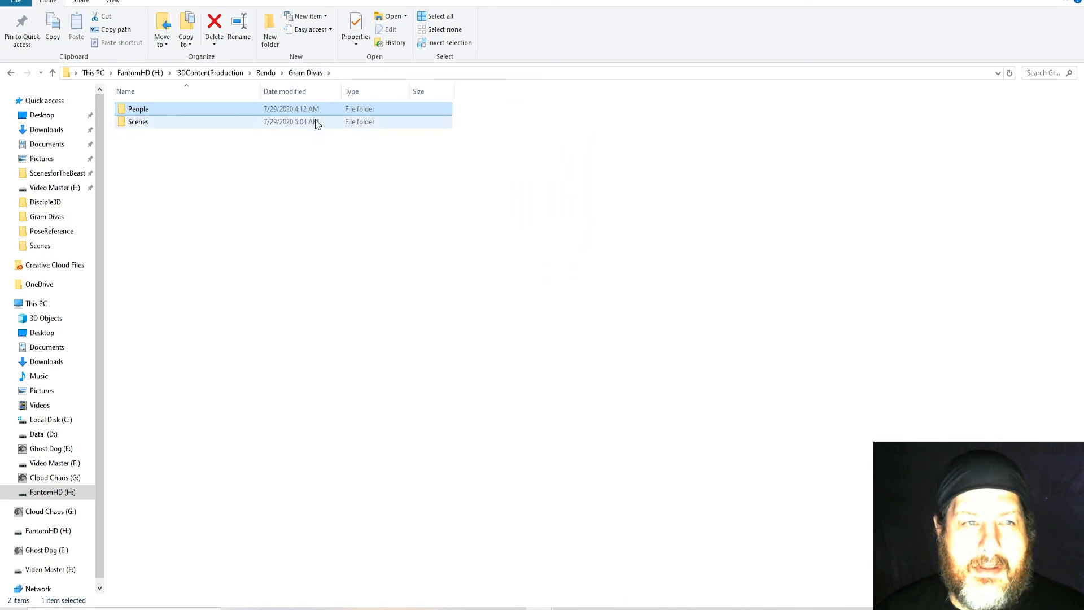
double_click(160, 119)
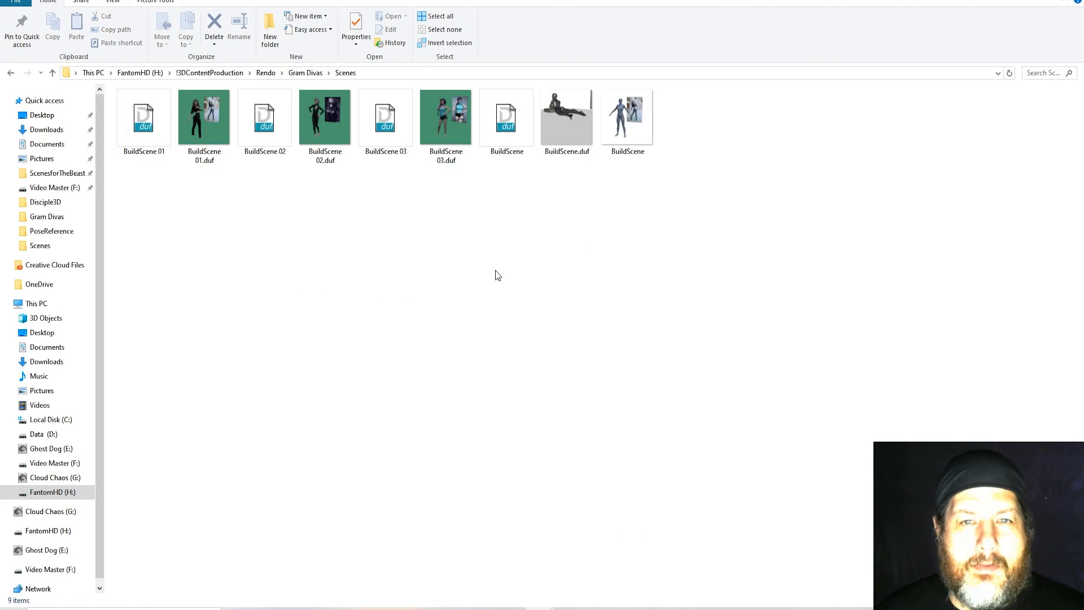
right_click(559, 140)
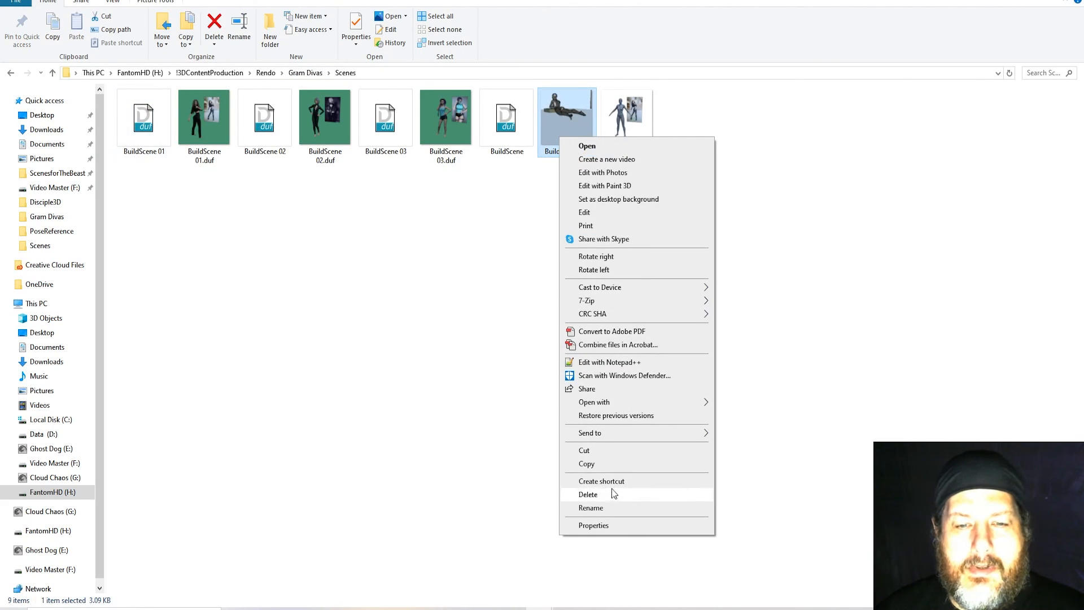
left_click(611, 485)
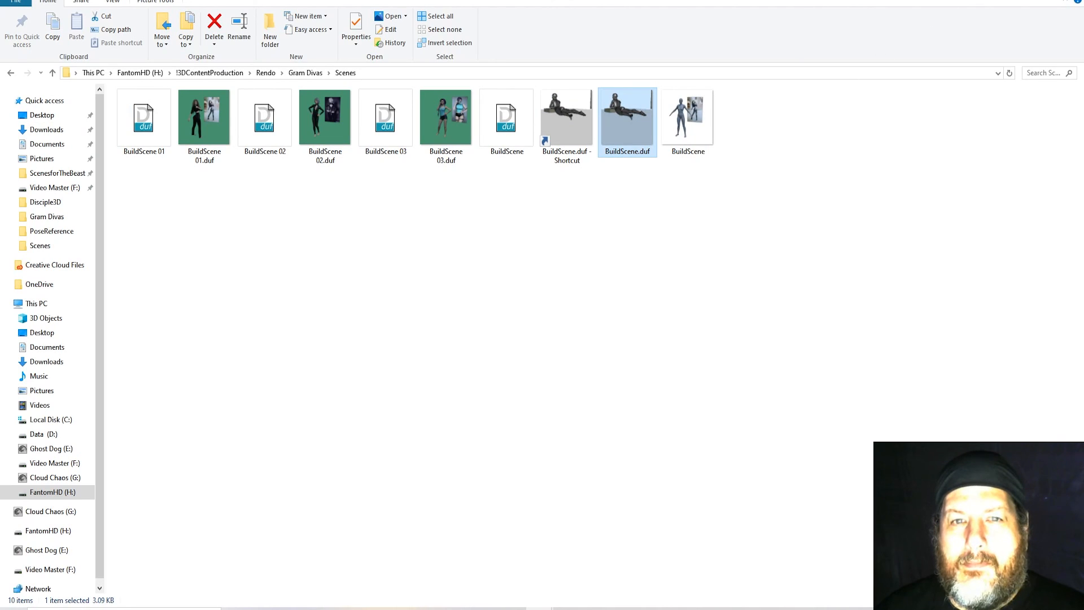
Delete the BuildScene.duf shortcut and the BuildScene.duf thumbnail image from the Scenes folder
right_click(558, 128)
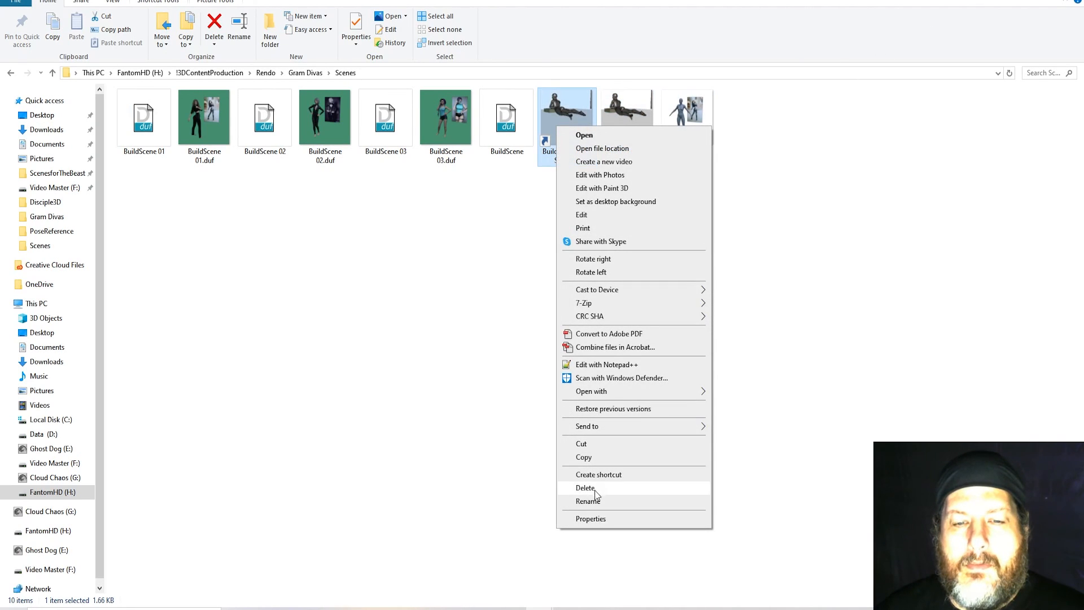
left_click(594, 489)
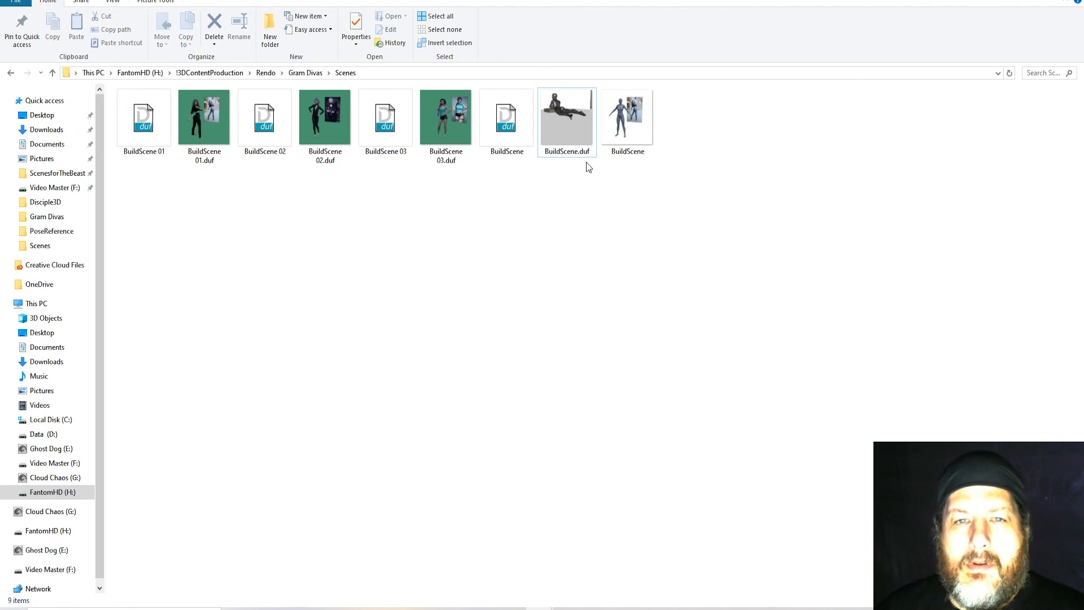
right_click(579, 131)
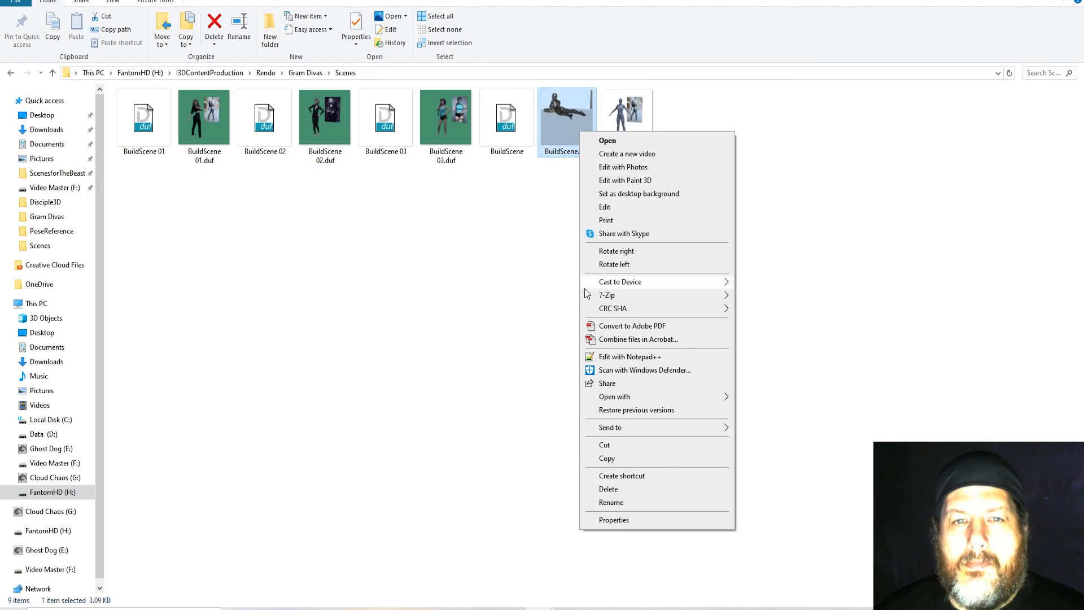
left_click(618, 489)
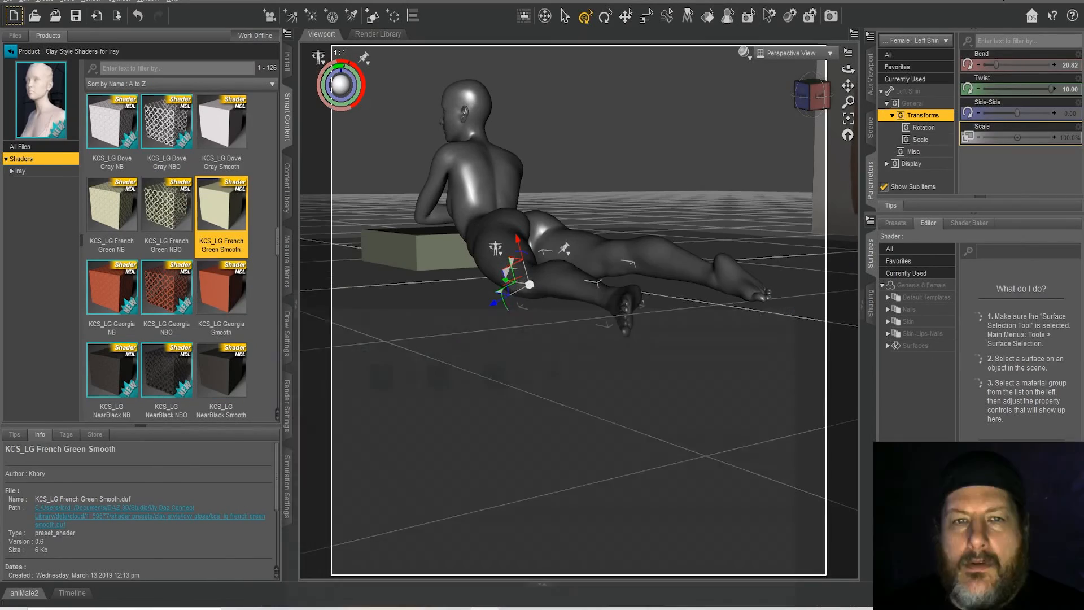
Switch to DAZ Studio and spread the left leg outward by setting the left thigh's Side-Side to 16.55
left_click_drag(814, 98, 853, 43)
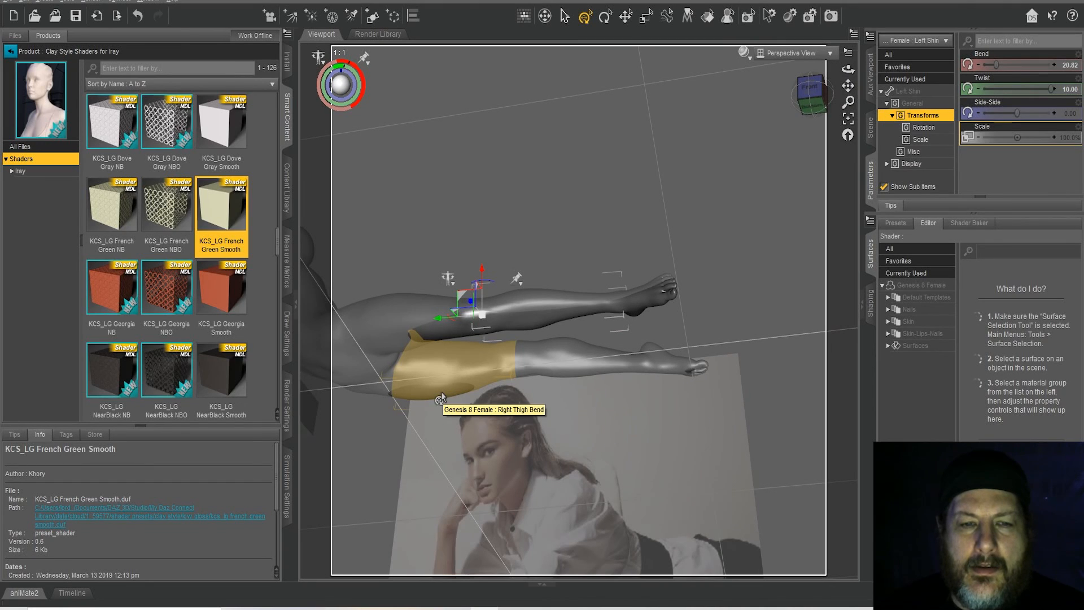
left_click(441, 334)
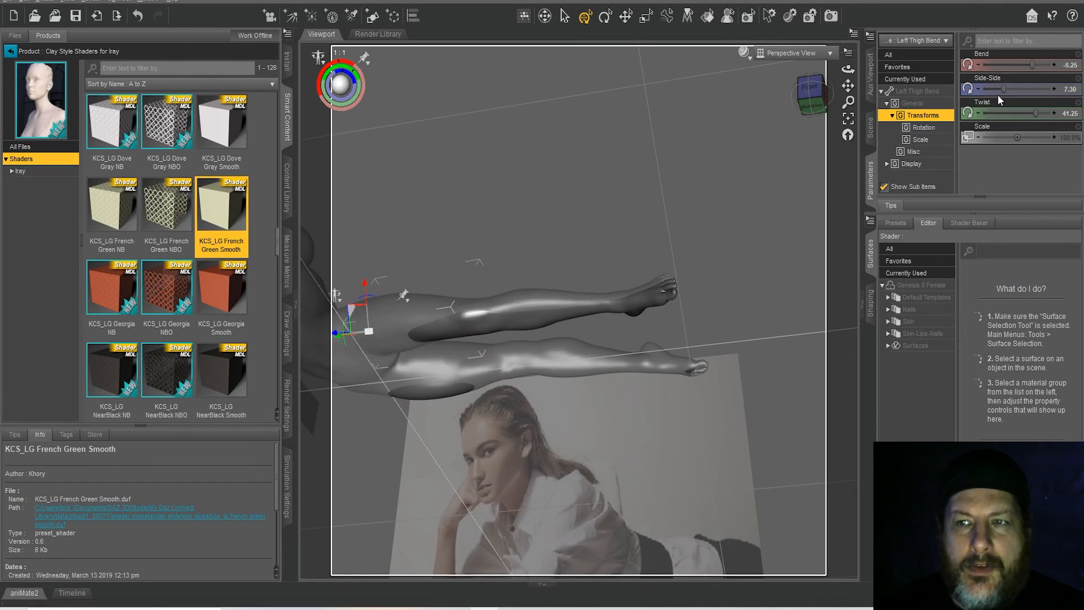
left_click_drag(1005, 88, 1009, 88)
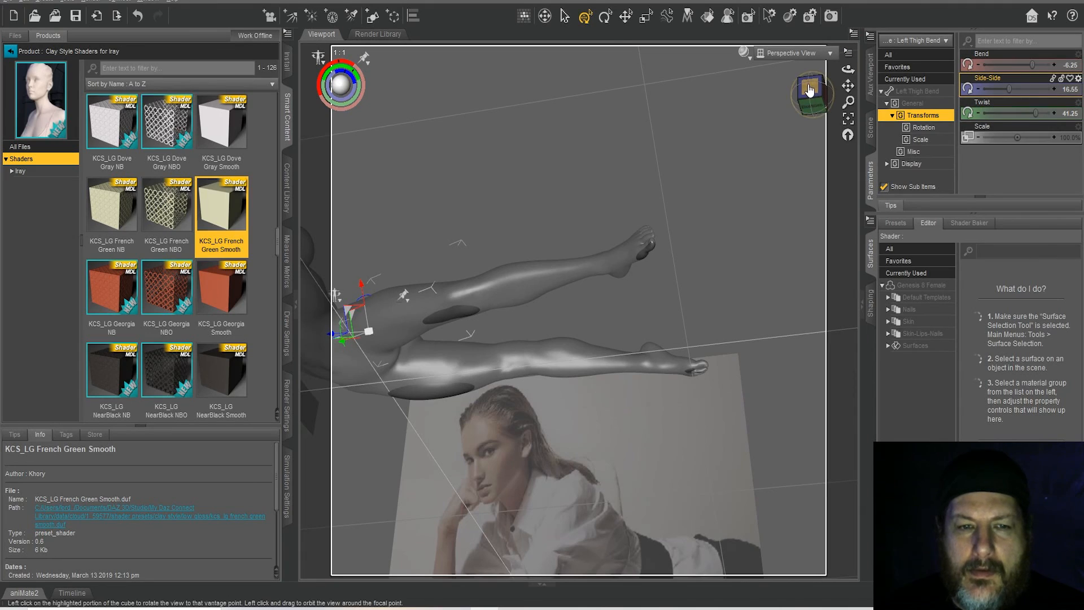
Try a Bend of 18.75 on the right thigh and set it back to 8.75
left_click(446, 390)
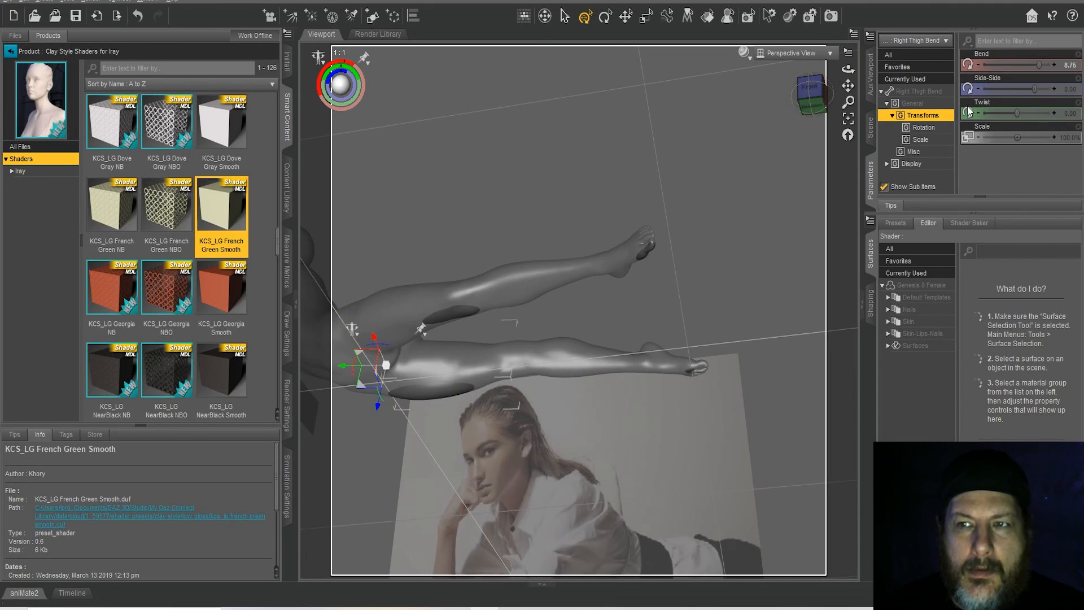
left_click_drag(1039, 68, 1044, 69)
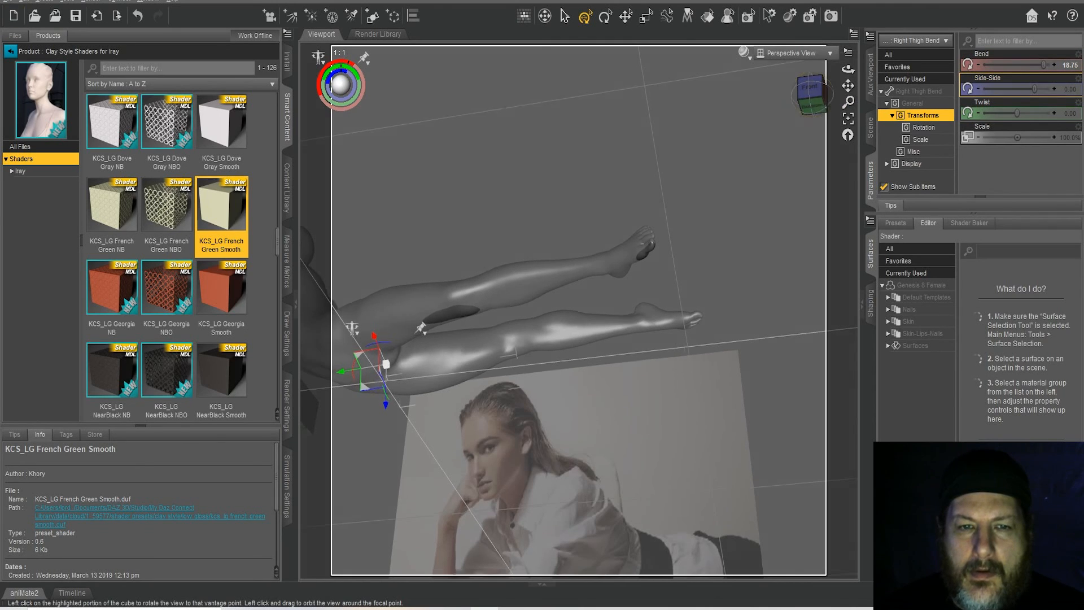
left_click(810, 90)
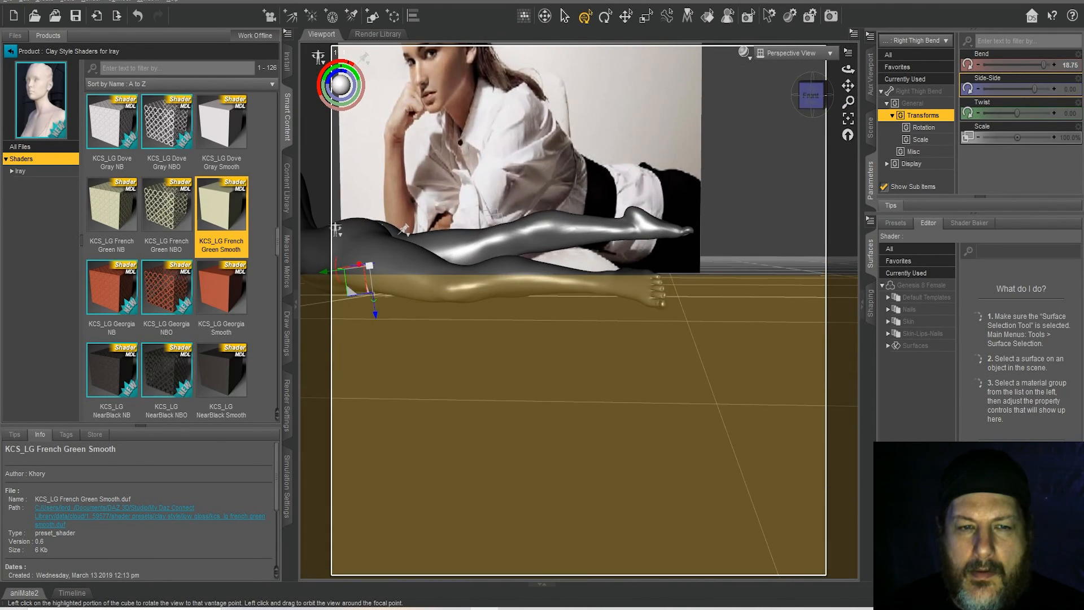
left_click_drag(799, 85, 796, 109)
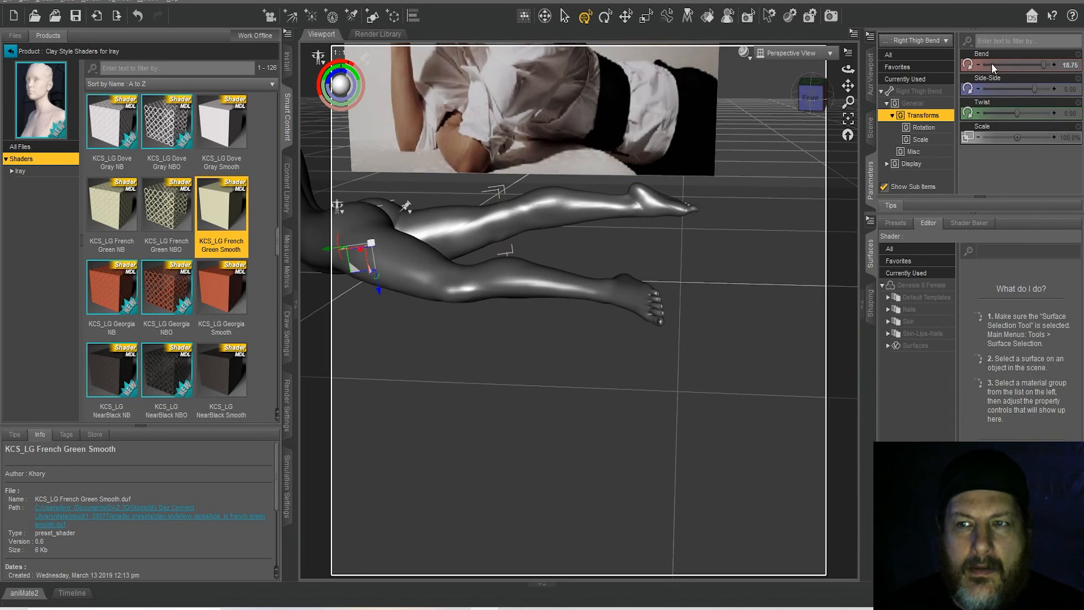
left_click_drag(1042, 64, 1039, 68)
Reduce the left shin's Bend to about 15, and set the left foot's Bend to 42.08 and Side-Side to 10.00
left_click_drag(812, 97, 854, 100)
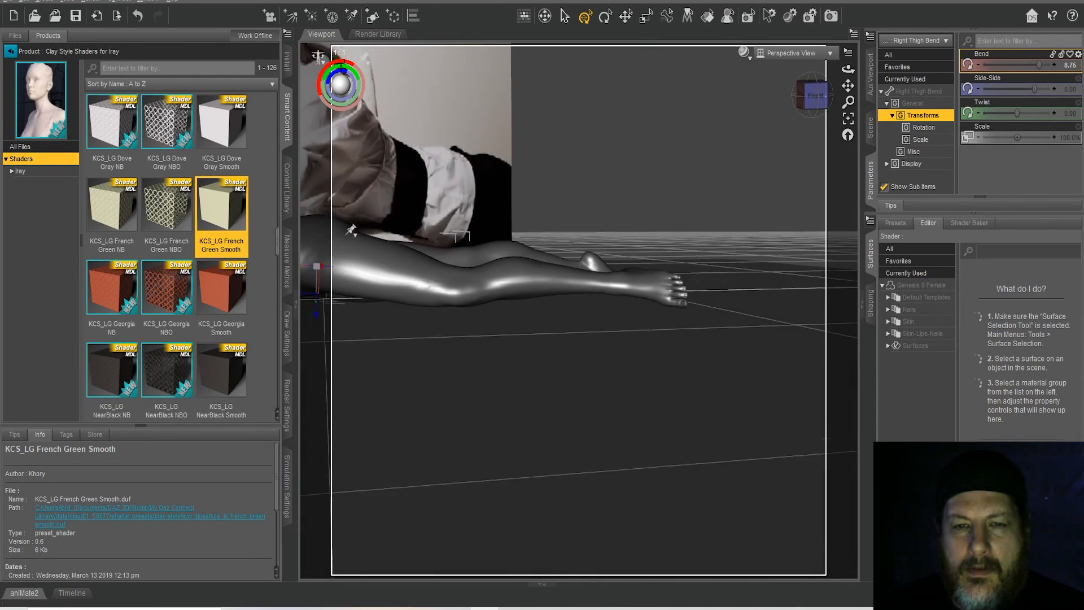
left_click(642, 290)
left_click_drag(1031, 89, 1042, 101)
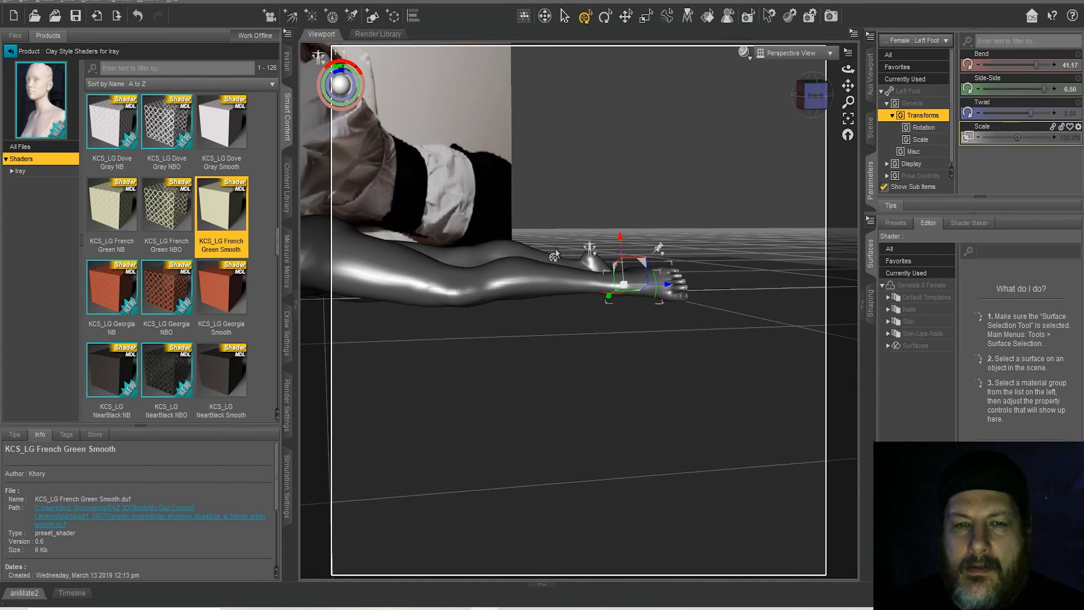
left_click(530, 270)
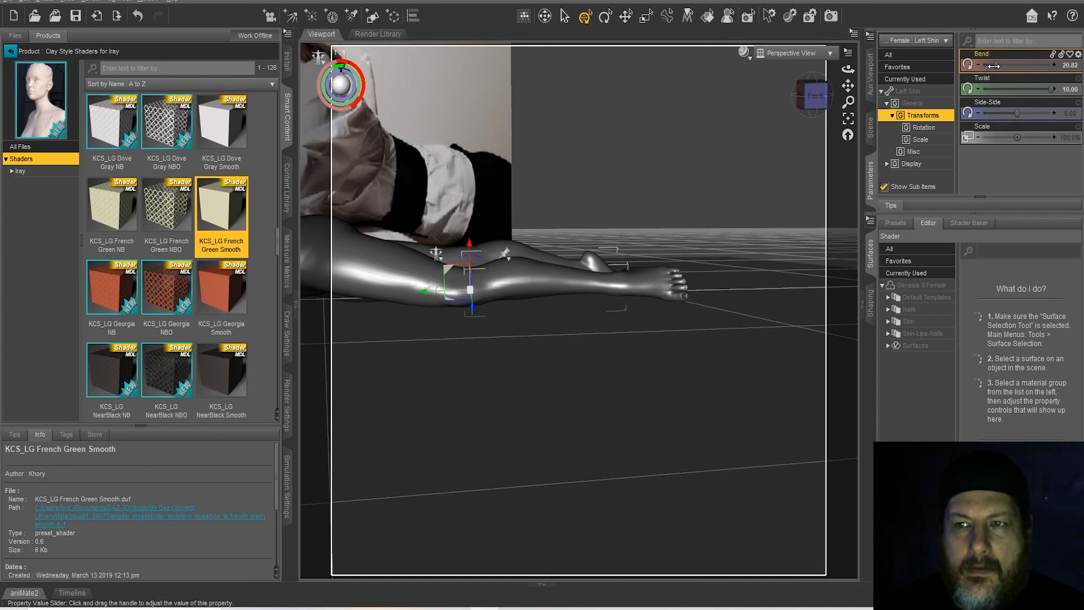
left_click_drag(997, 65, 994, 66)
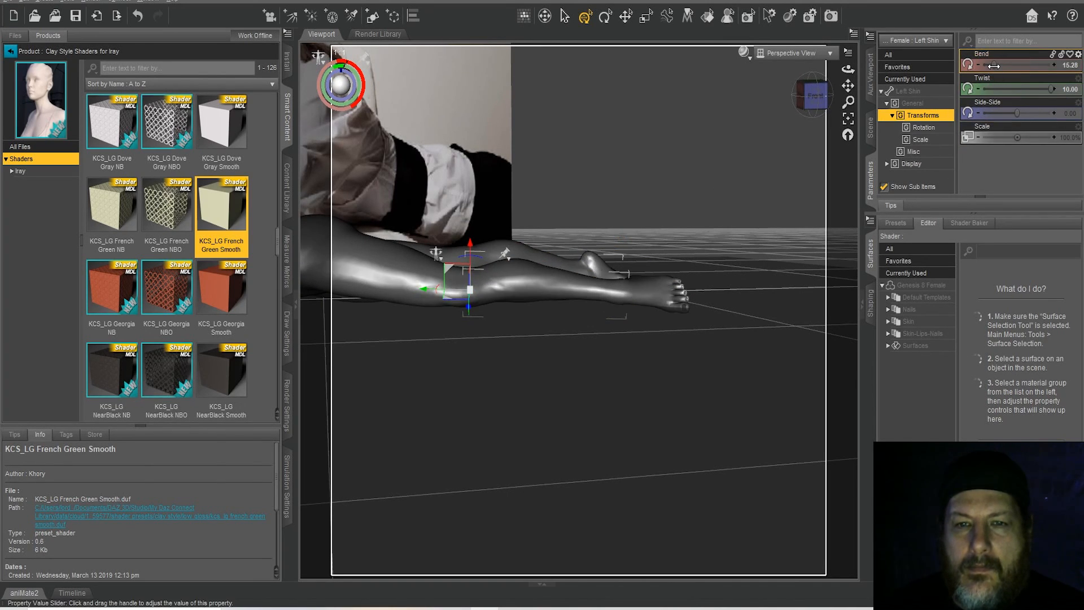
left_click(643, 294)
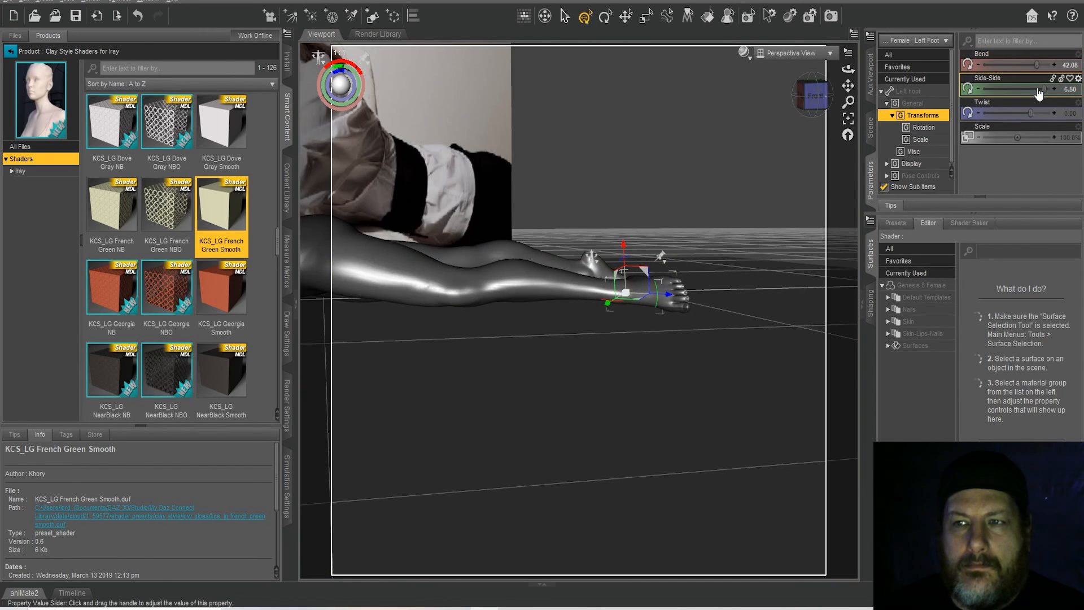
left_click_drag(1044, 89, 1055, 92)
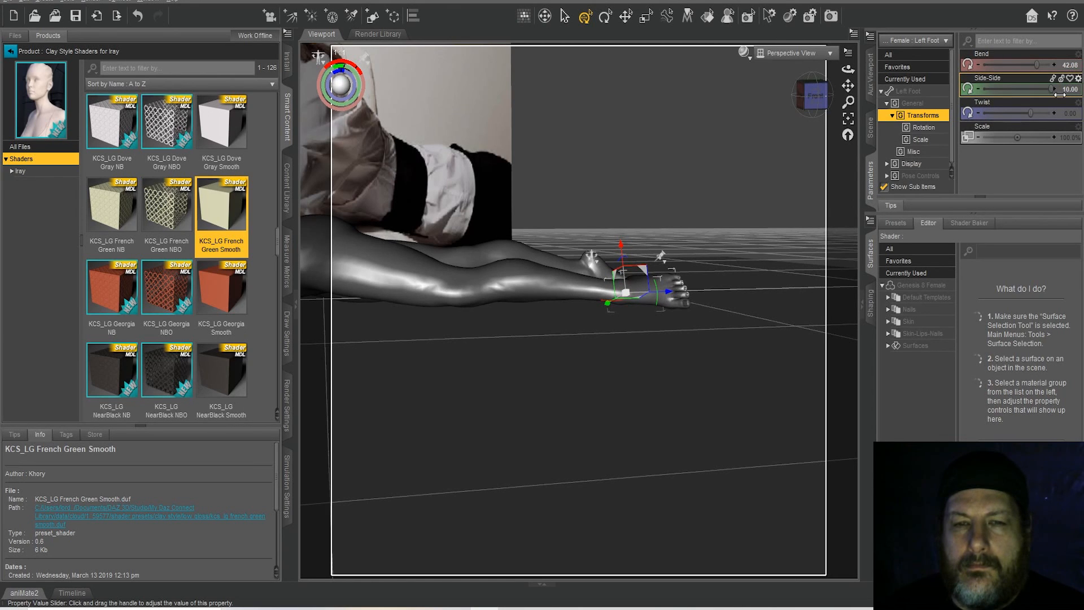
Raise the cube under the figure's arms to meet the elbows by setting its Y Scale to 28.8%
left_click_drag(807, 92, 848, 141)
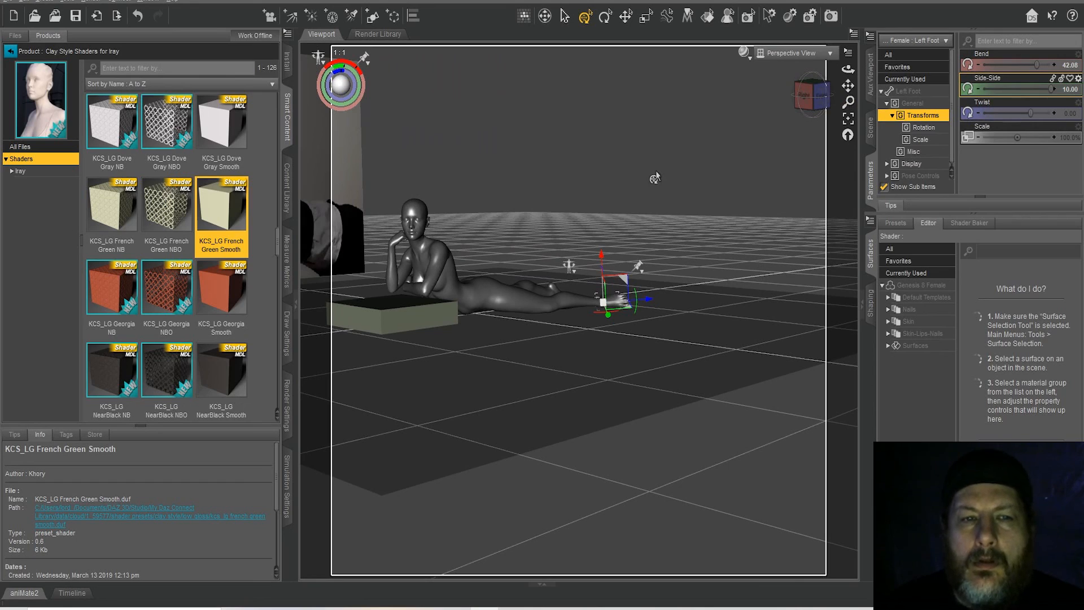
left_click(412, 322)
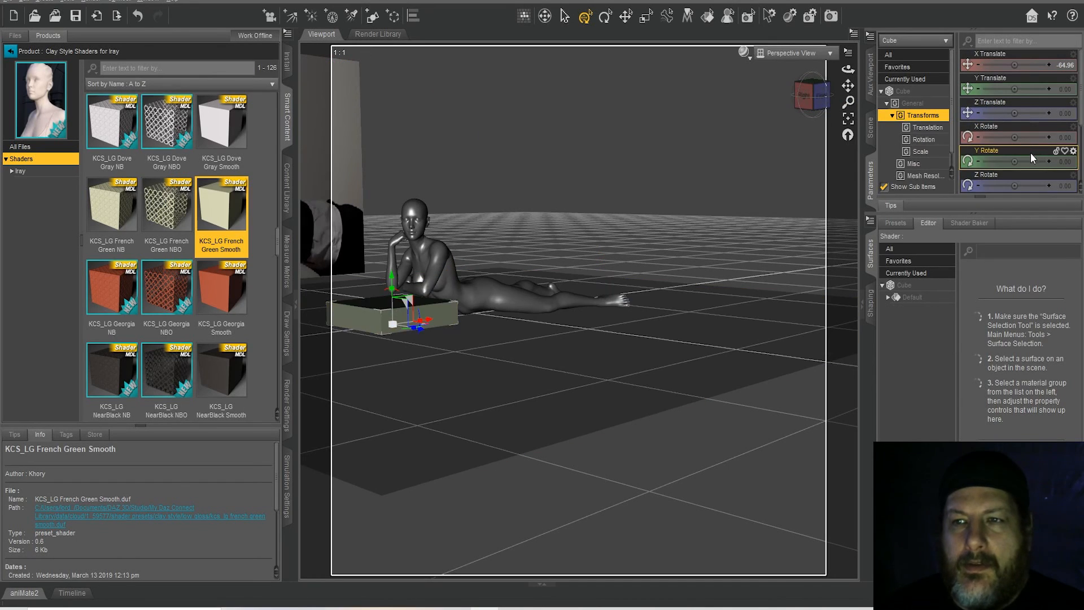
scroll(1031, 153, "down", 3)
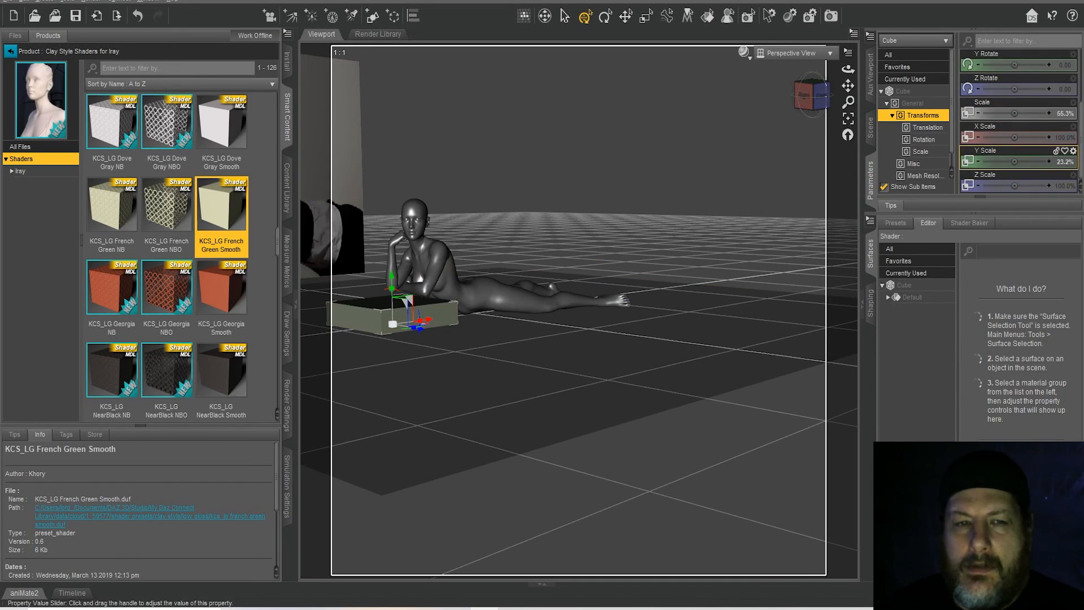
left_click_drag(1022, 161, 1022, 161)
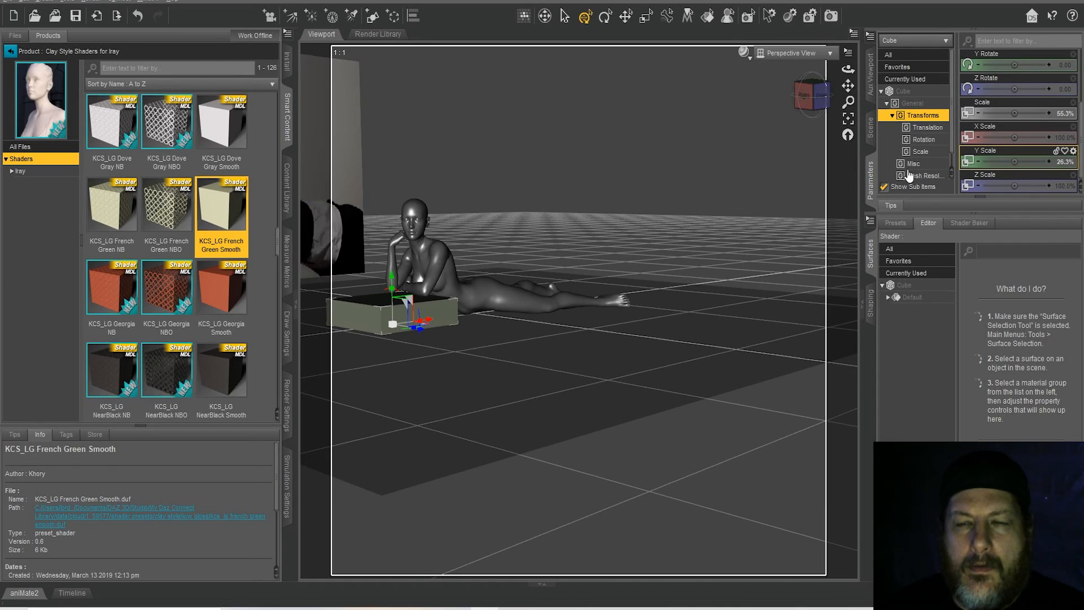
left_click(849, 119)
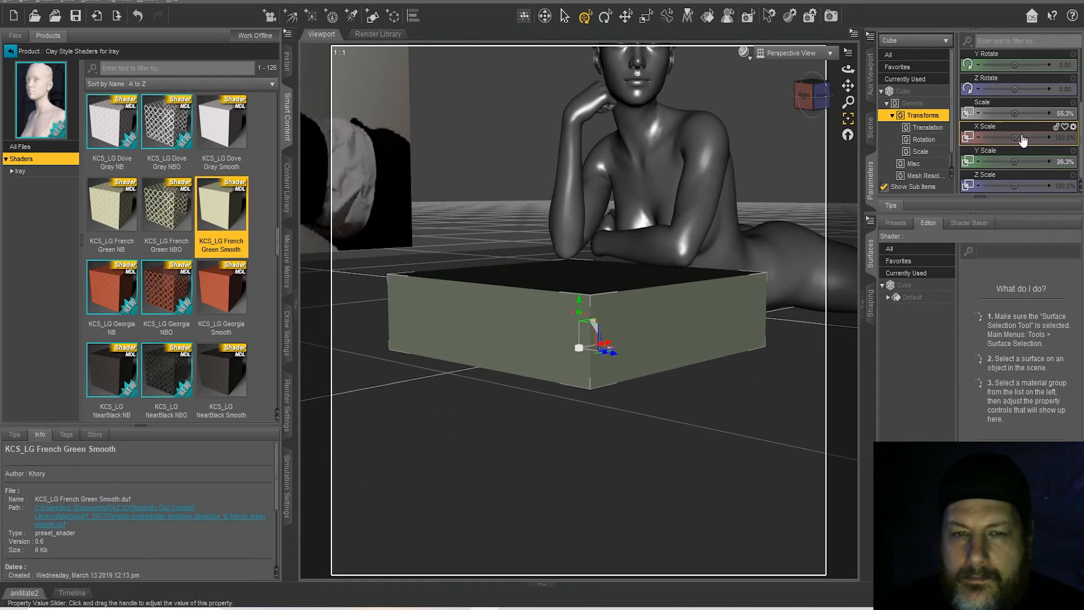
left_click_drag(1010, 165, 1019, 165)
Check the raised cube from the front and switch the viewport to the Thumb Render camera
left_click(819, 96)
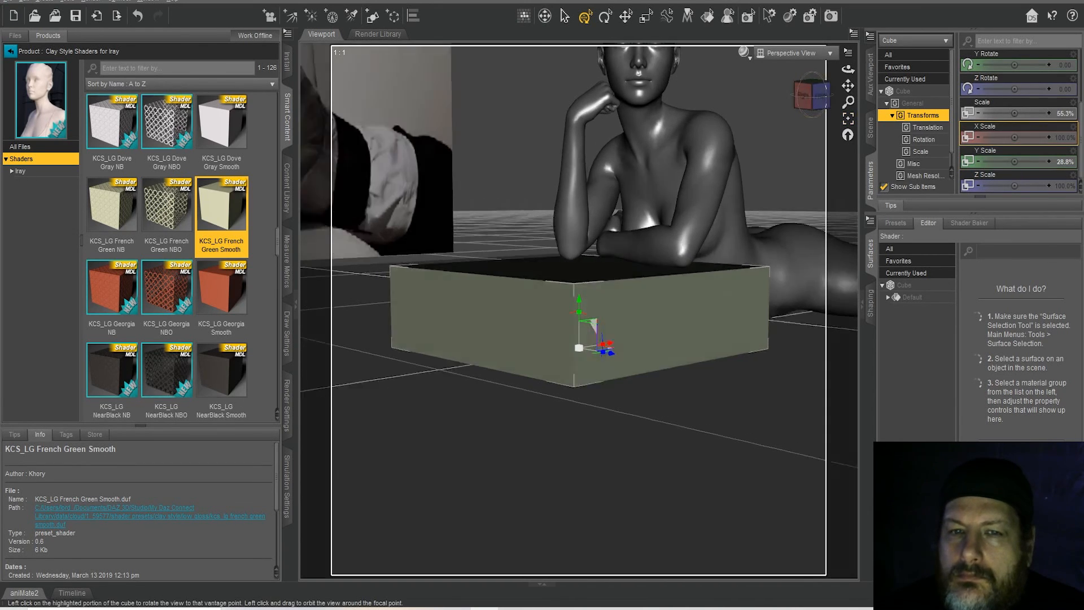
left_click(822, 98)
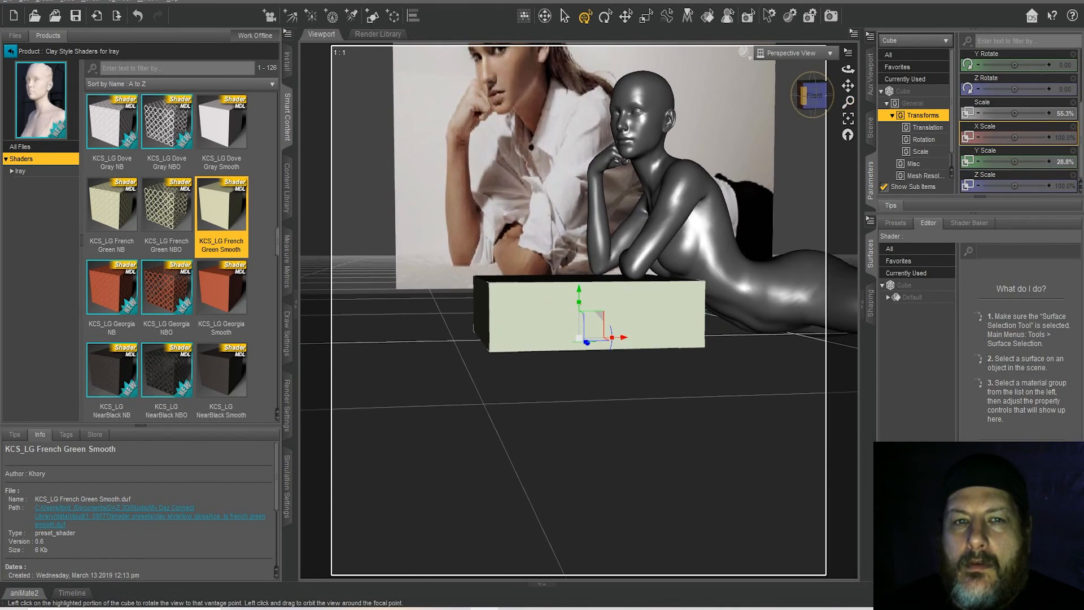
left_click(809, 56)
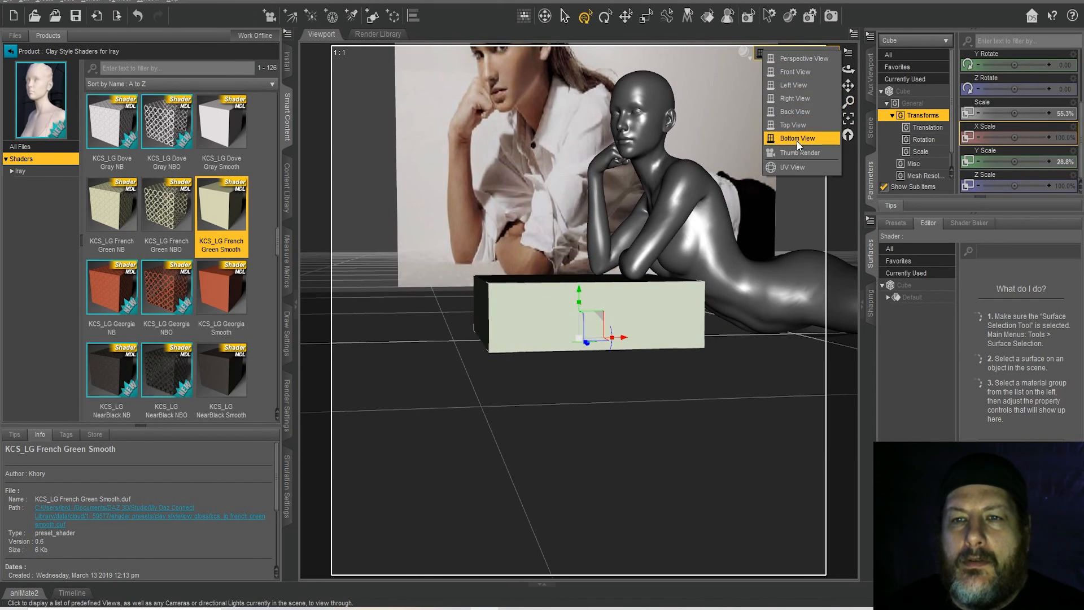
left_click(797, 140)
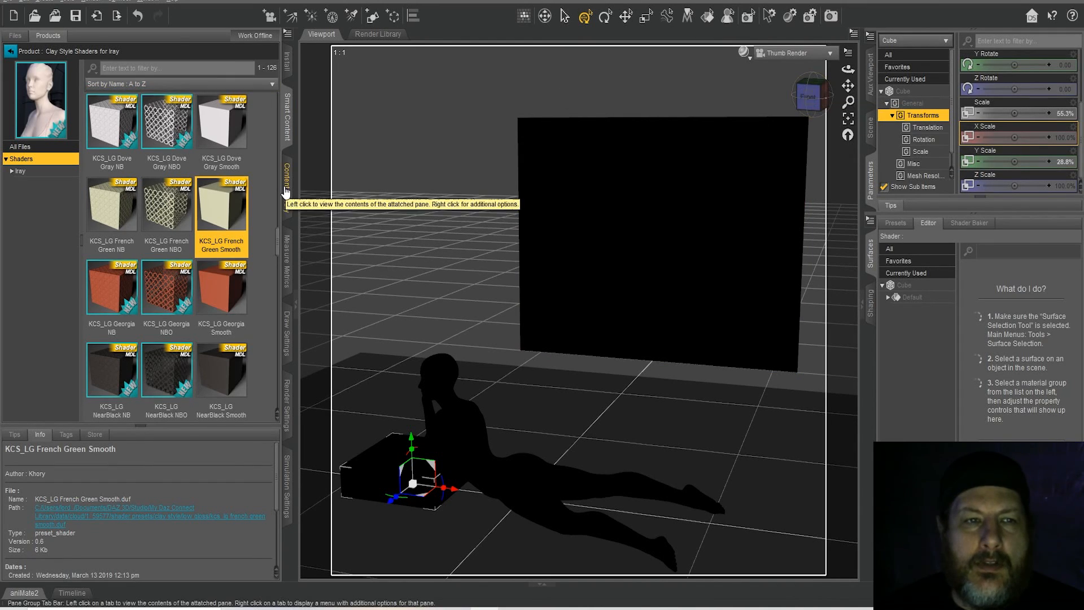
Show the Gram Divas pose folder in the Content Library and refresh its contents
left_click(287, 186)
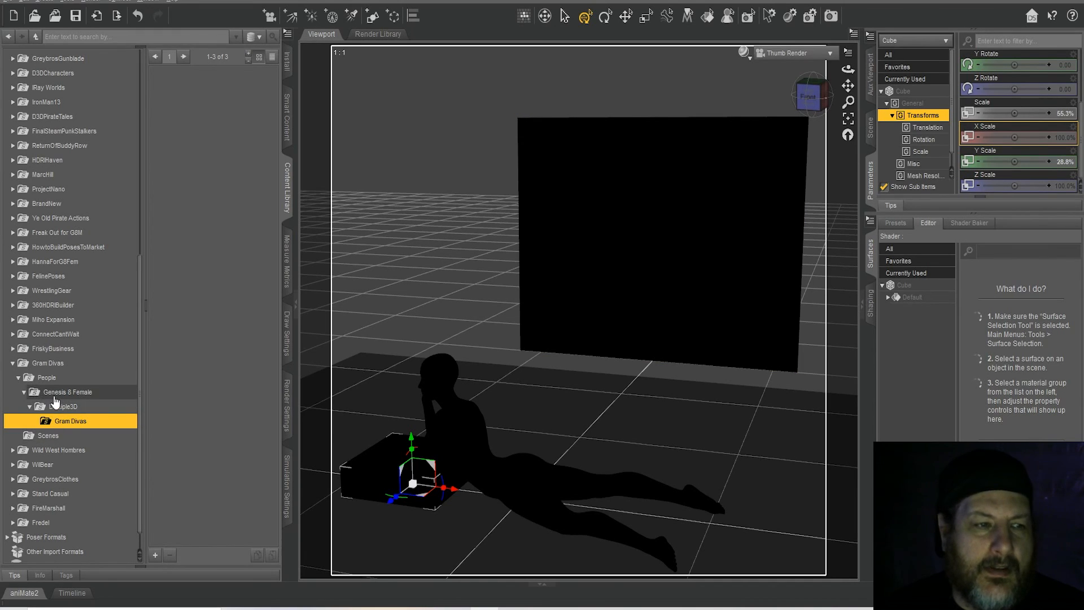
right_click(203, 264)
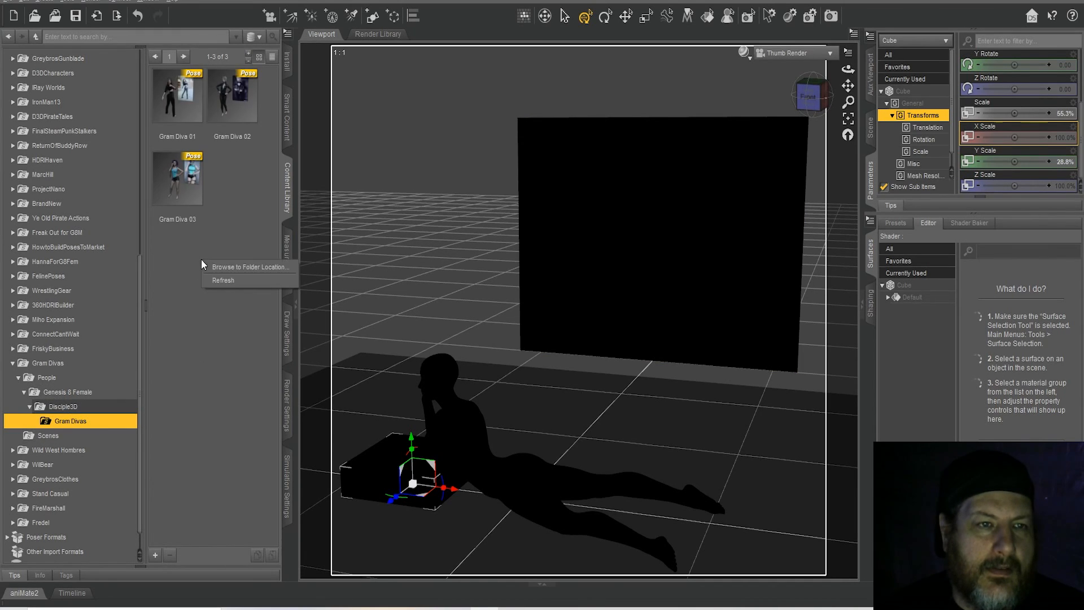
left_click(224, 281)
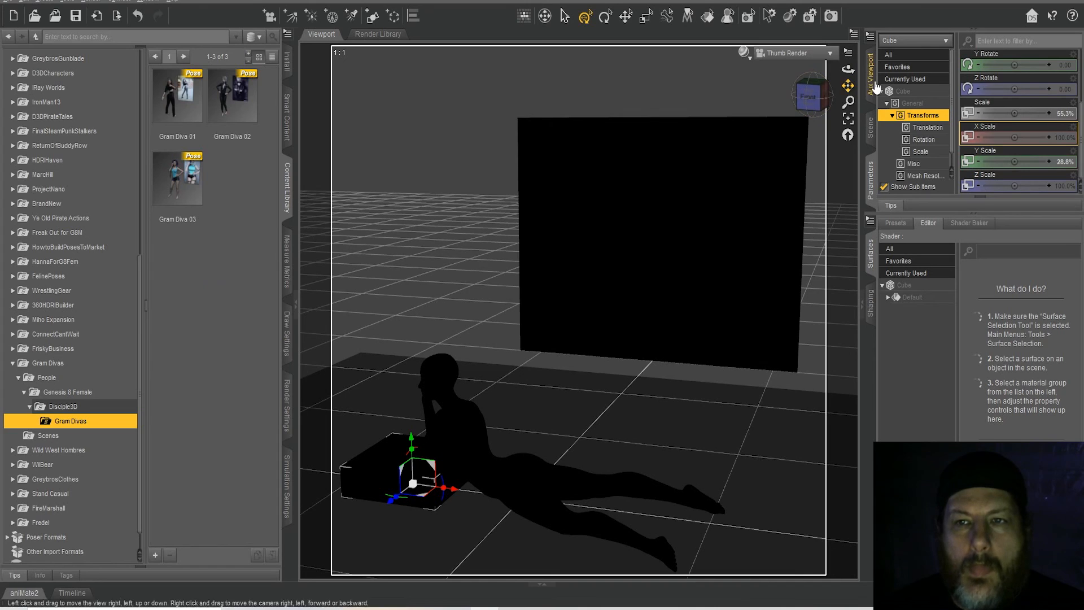
Collapse the Genesis 8 Female hierarchy, hide the Ground Plane, and reframe the Thumb Render camera closer on the figure and block
left_click(870, 128)
scroll(929, 113, "up", 10)
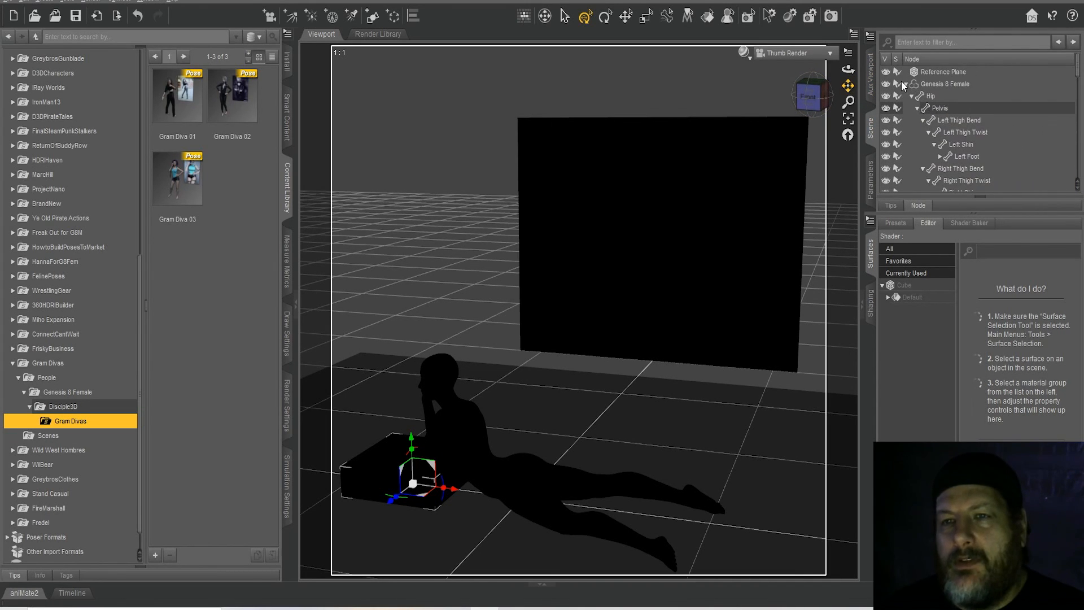
left_click(906, 84)
left_click(885, 96)
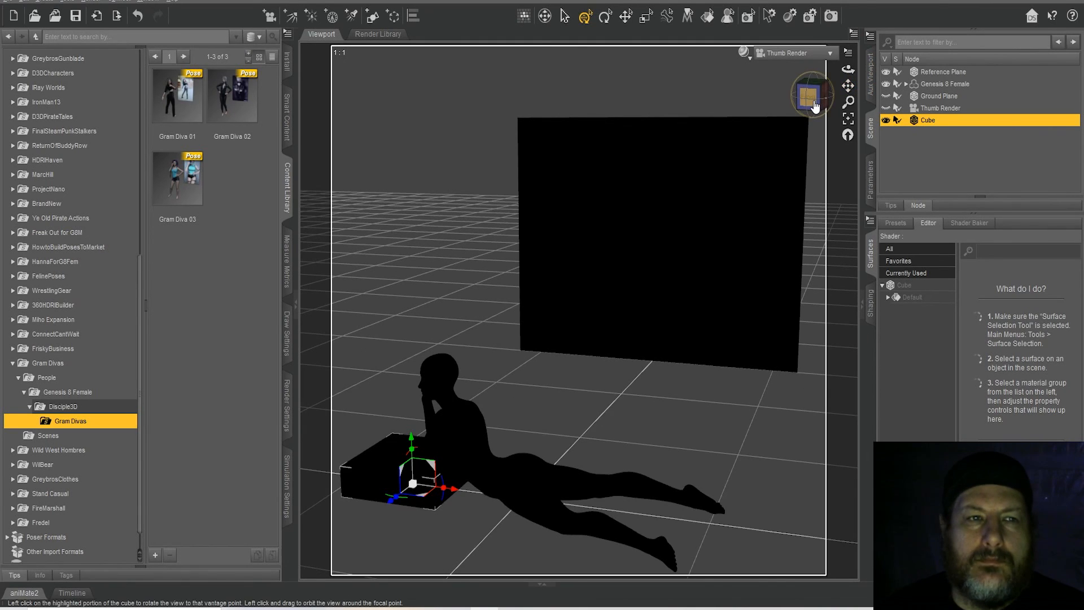
mouse_move(848, 88)
left_mouse_down()
mouse_move(811, 95)
mouse_move(848, 99)
mouse_move(845, 84)
mouse_move(817, 96)
mouse_move(850, 85)
left_mouse_up()
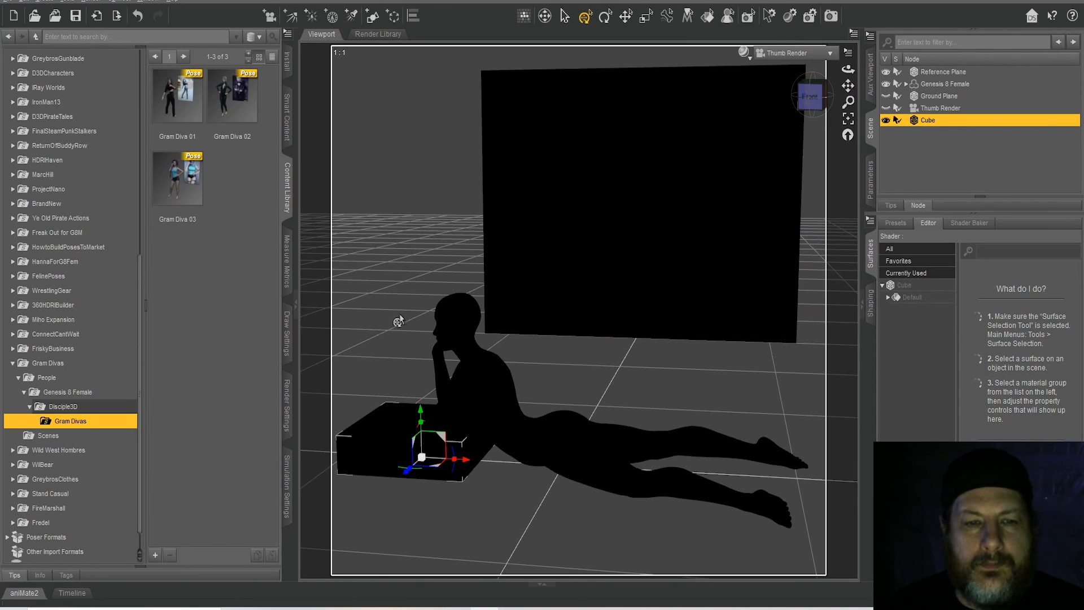
left_click(157, 559)
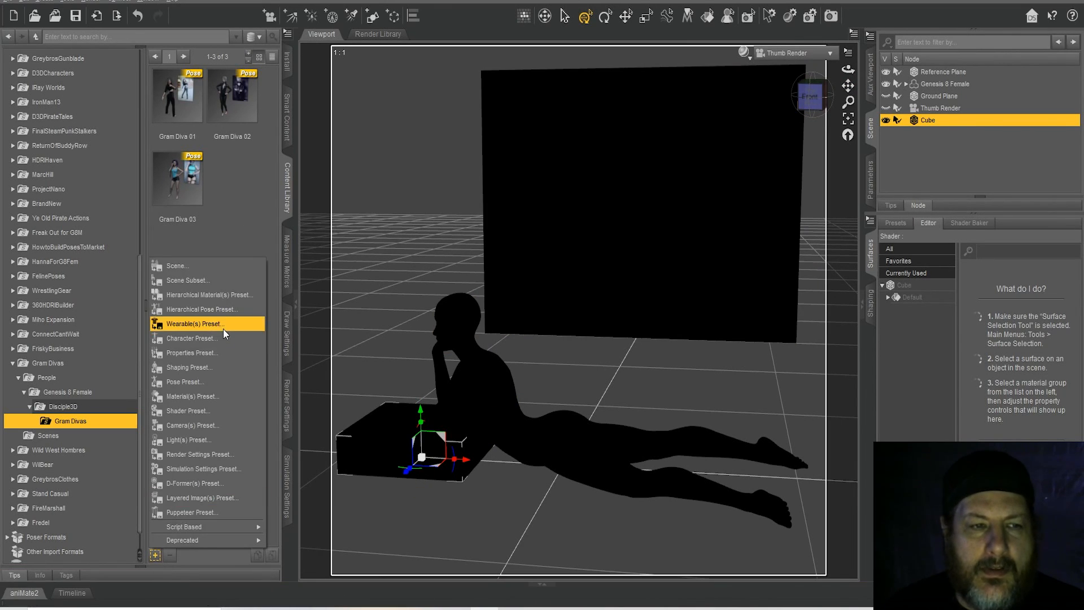
left_click(214, 380)
left_click(266, 100)
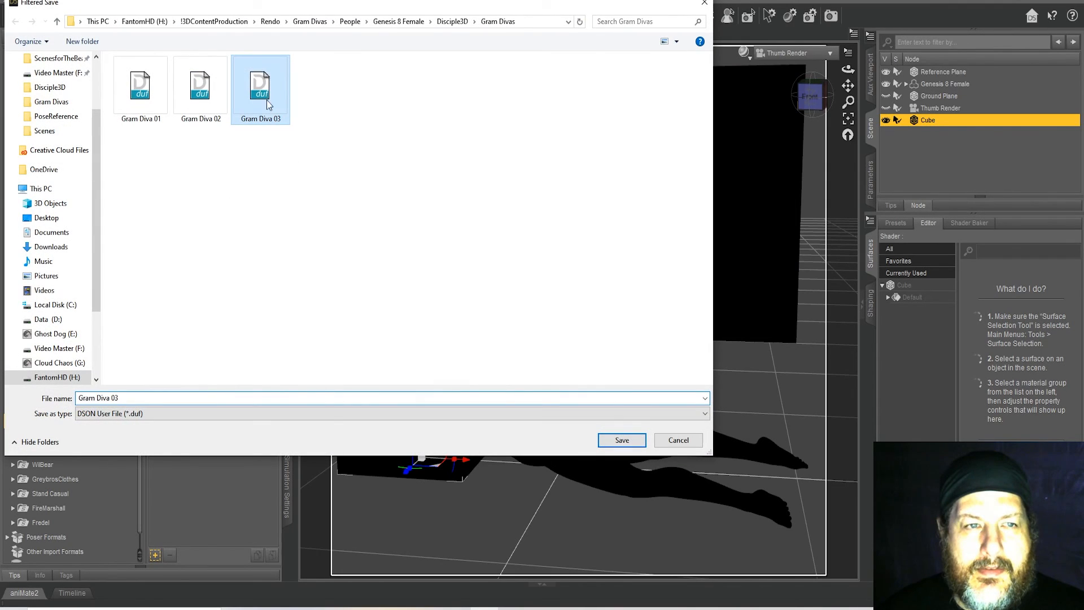
left_click(125, 398)
type("Gram Diva 0")
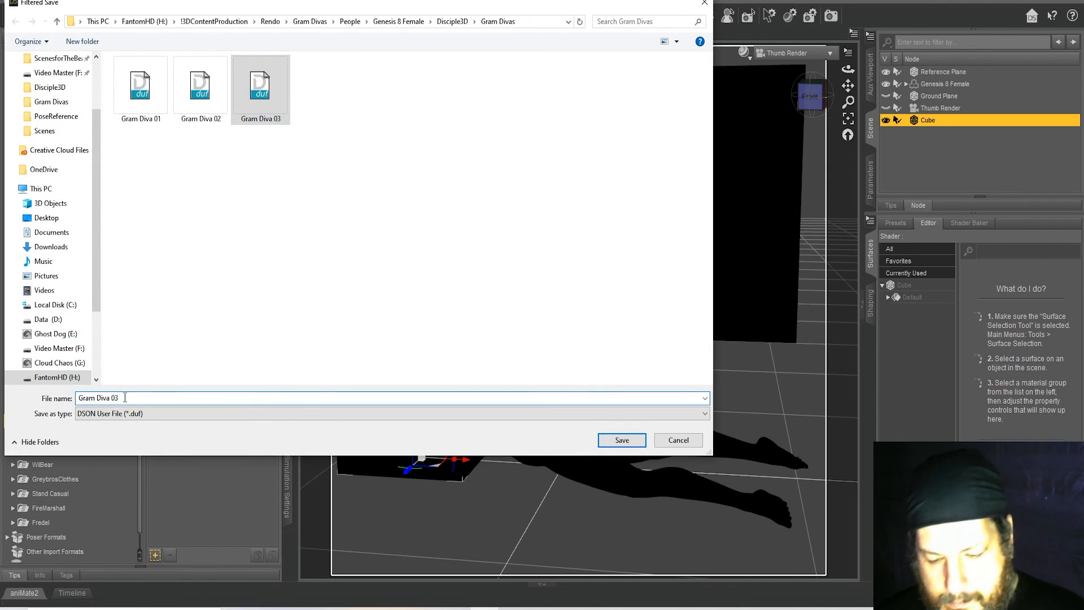
type("4")
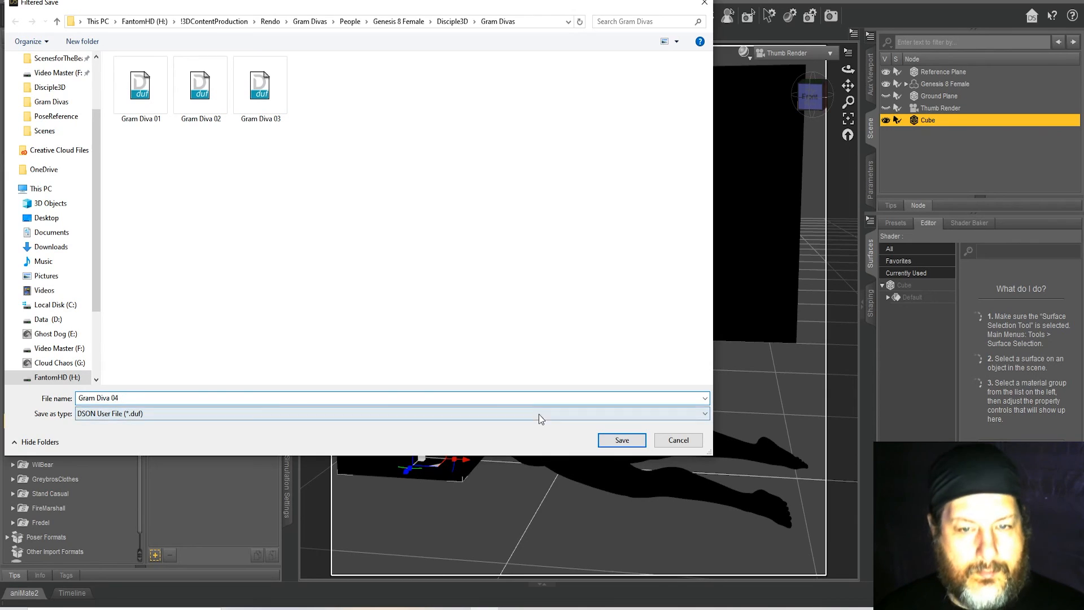
left_click(622, 441)
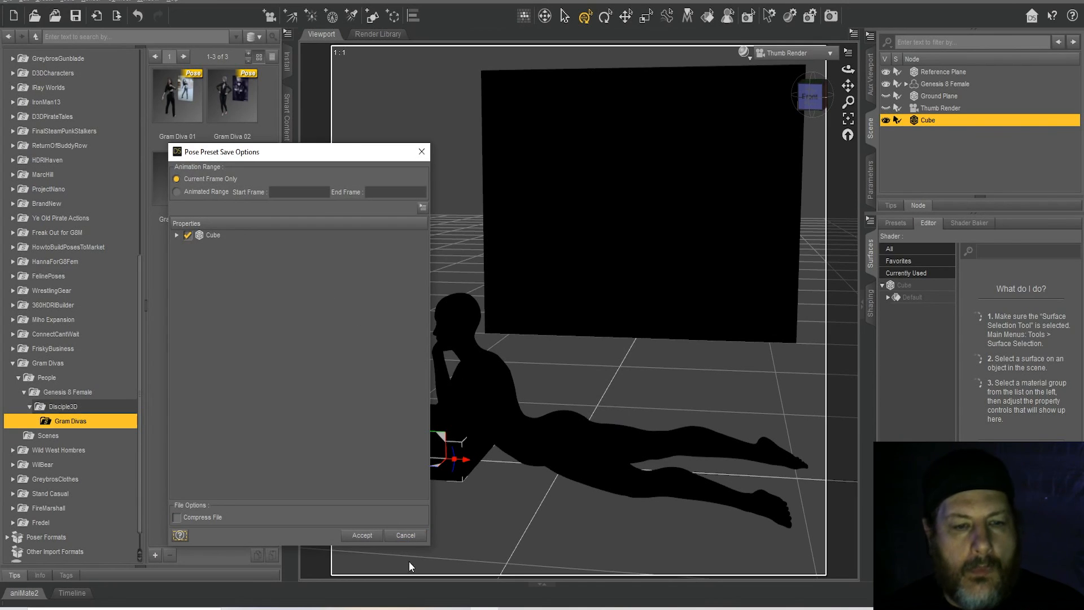
left_click(362, 535)
Select the Genesis 8 Female figure in the scene instead of the cube
left_click(951, 72)
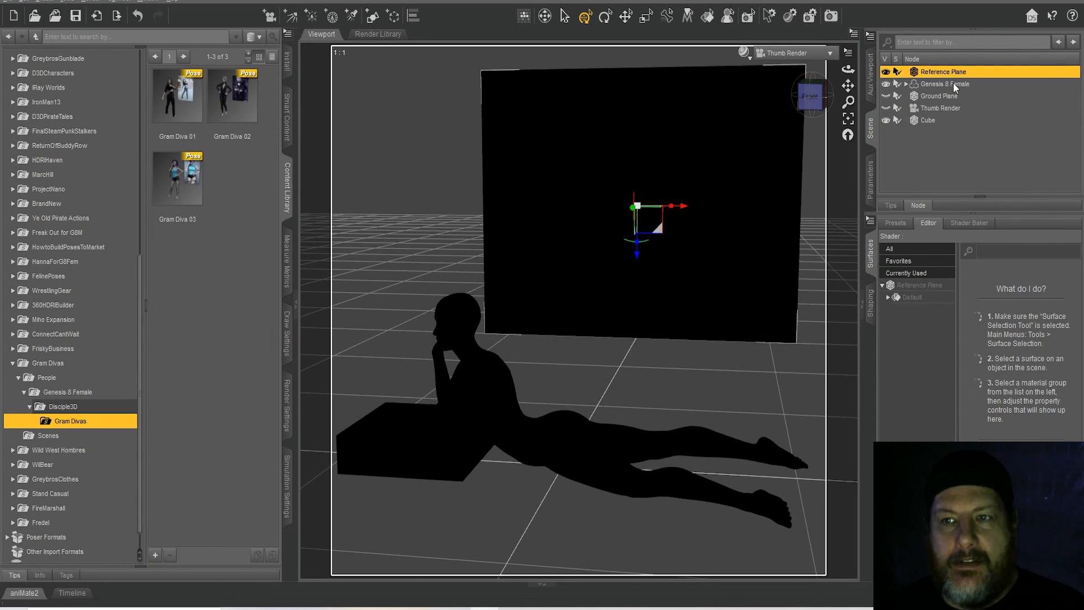
left_click(953, 82)
left_click(155, 563)
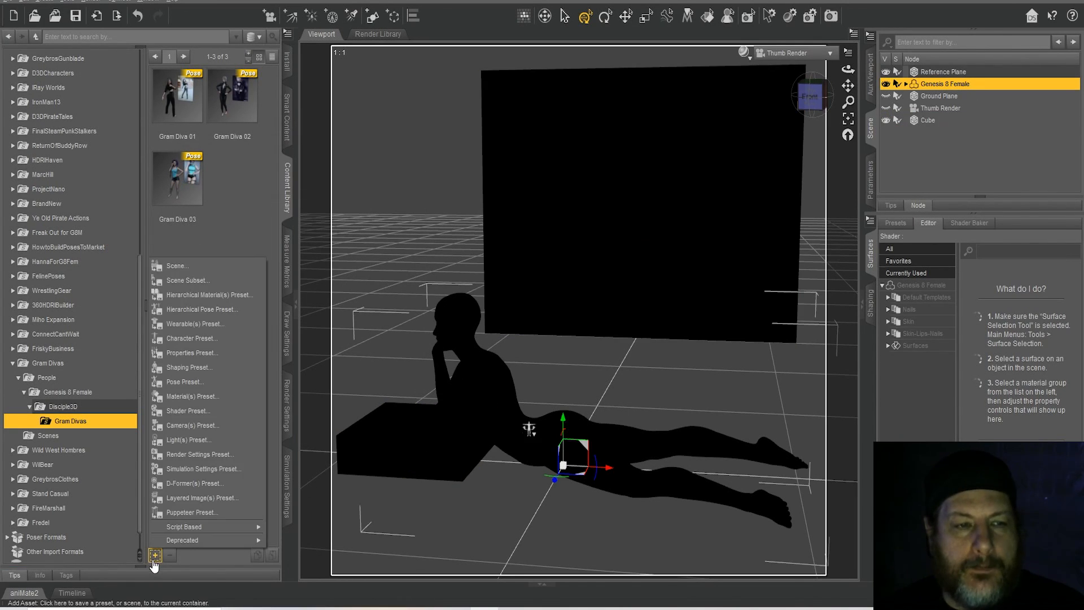
left_click(198, 377)
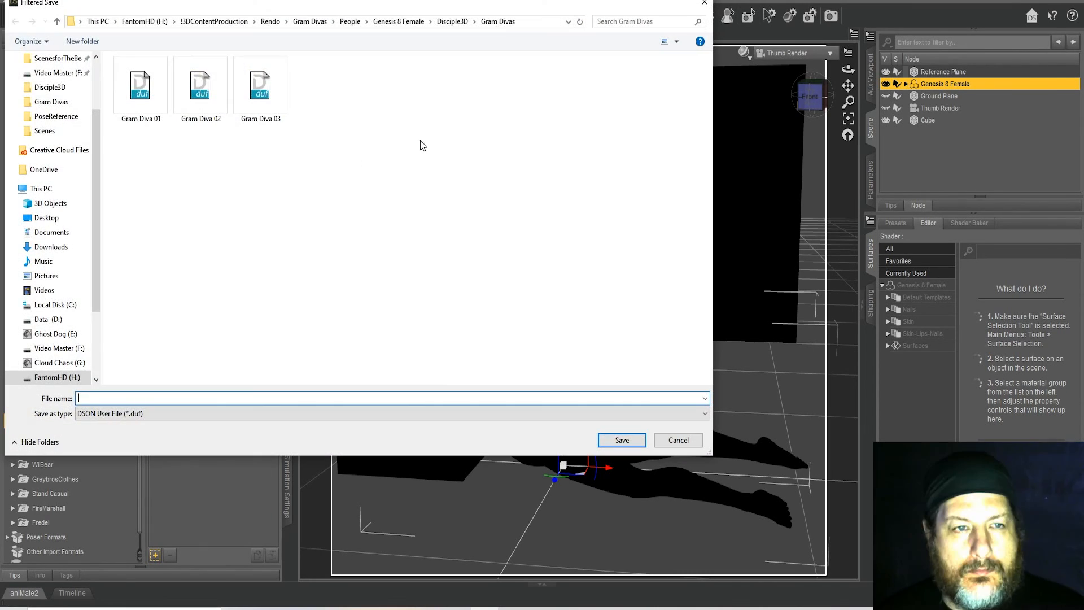
left_click(253, 114)
left_click(140, 398)
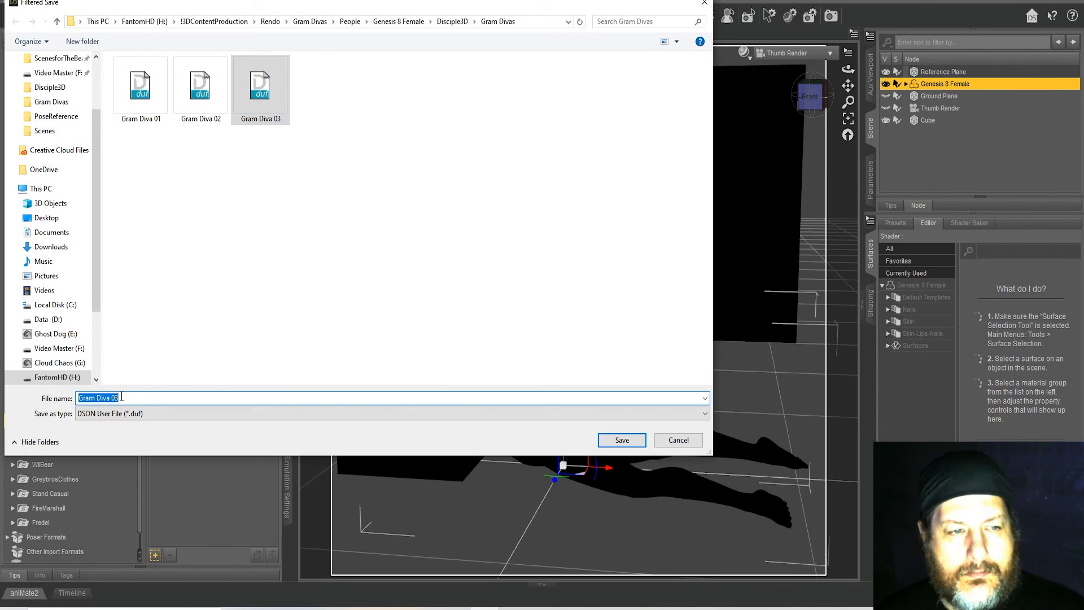
left_click(121, 398)
key("BackSpace")
type("4")
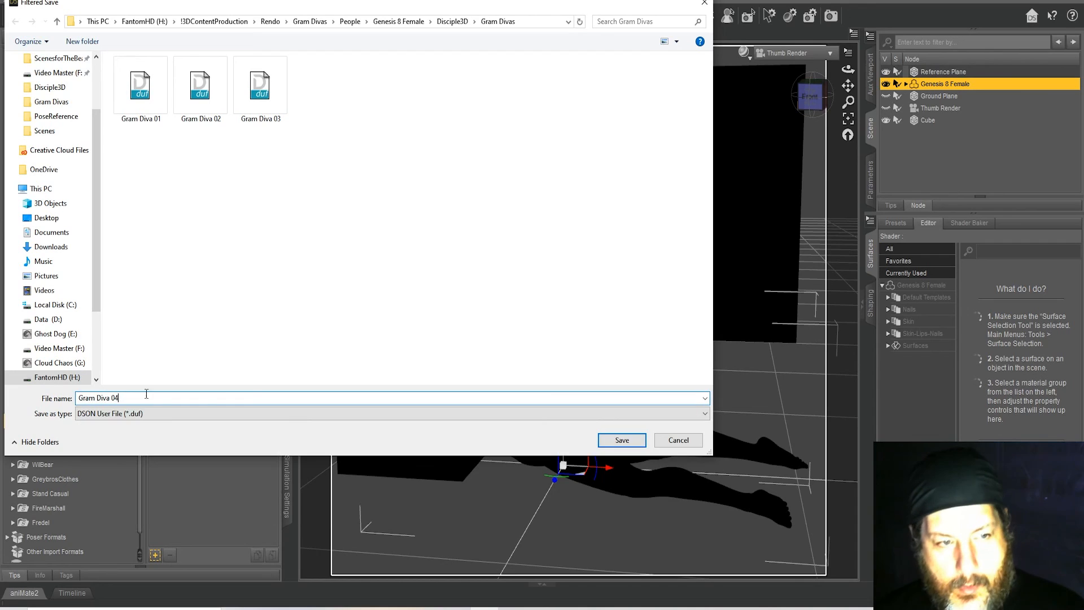
left_click(622, 440)
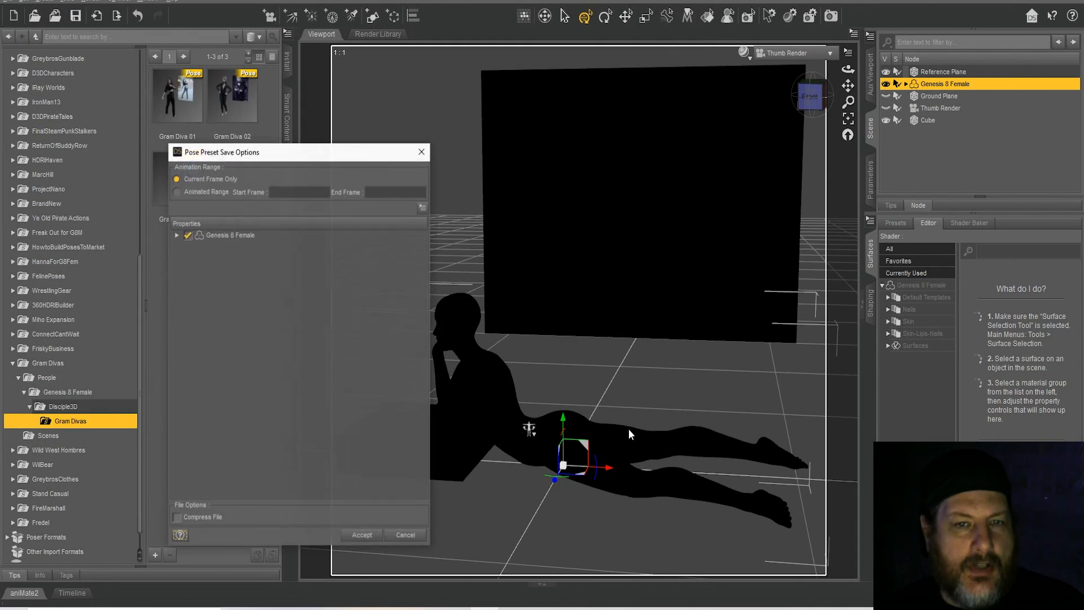
right_click(212, 234)
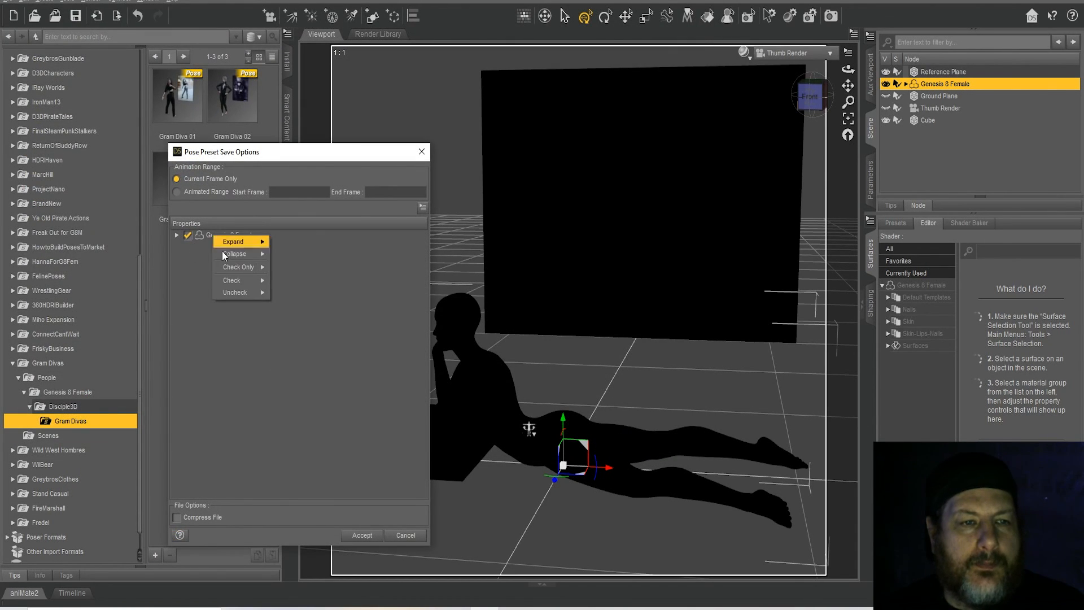
mouse_move(236, 267)
left_click(312, 311)
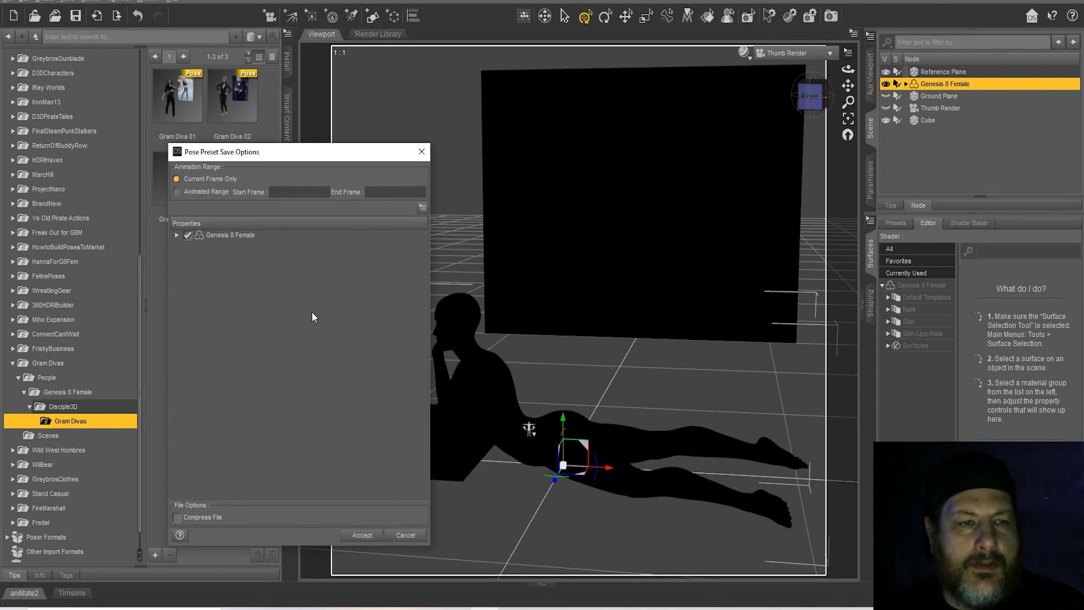
left_click(177, 236)
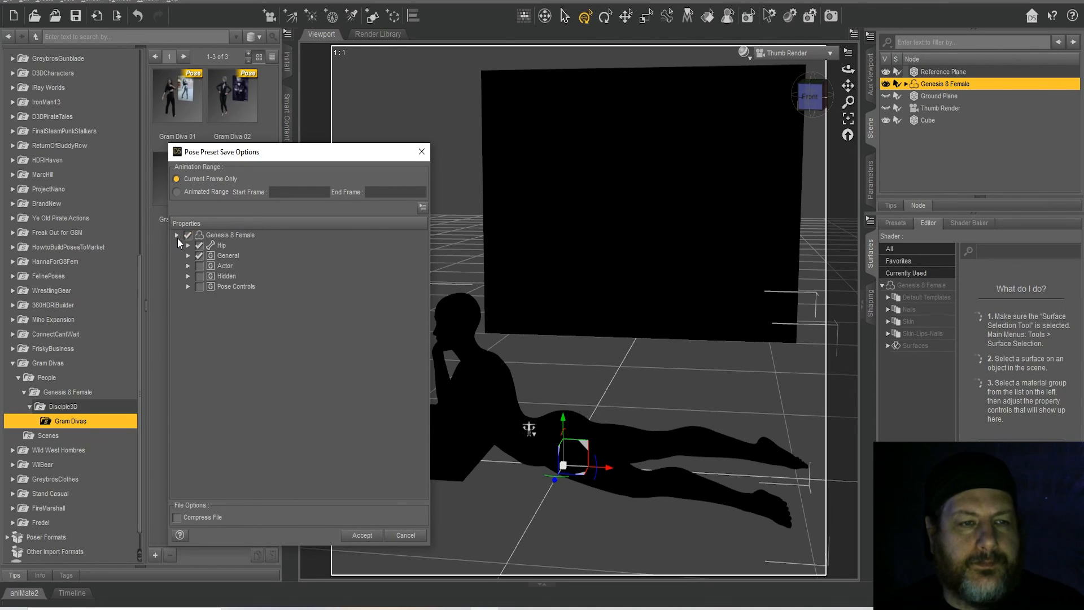
left_click(197, 286)
left_click(188, 287)
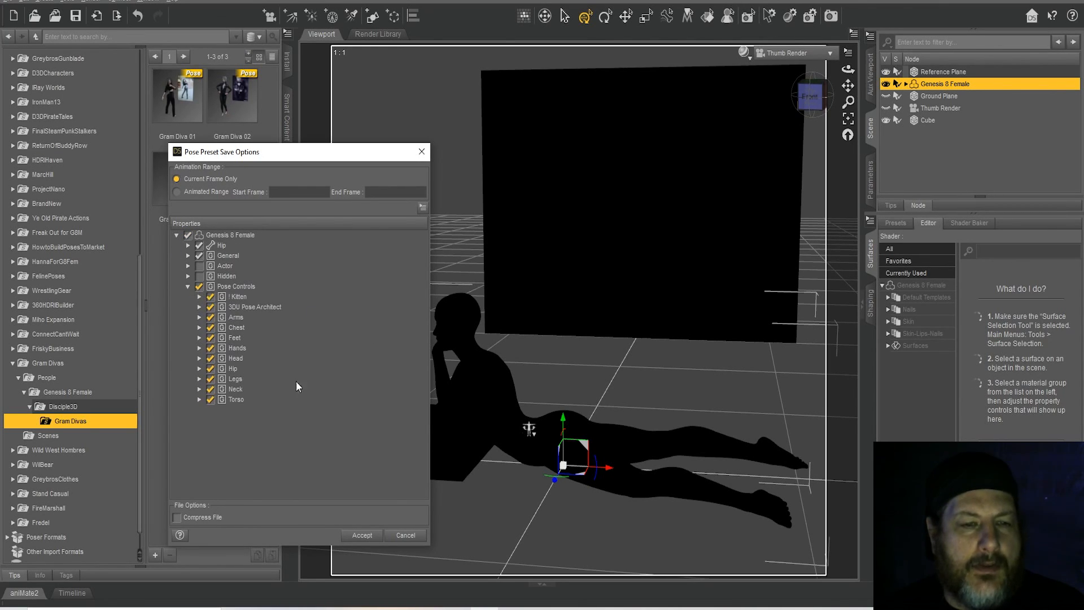
left_click(415, 538)
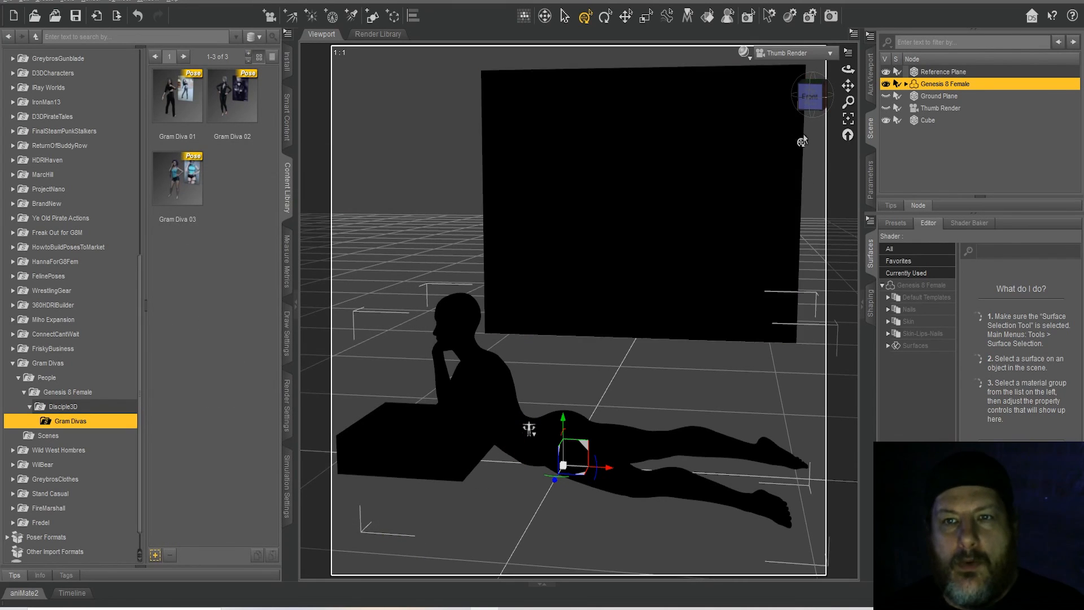
Switch the viewport to Perspective View and bake the figure's Pose Controls to X, Y and Z rotation transforms, recursively from the root
left_click(819, 55)
left_click(812, 65)
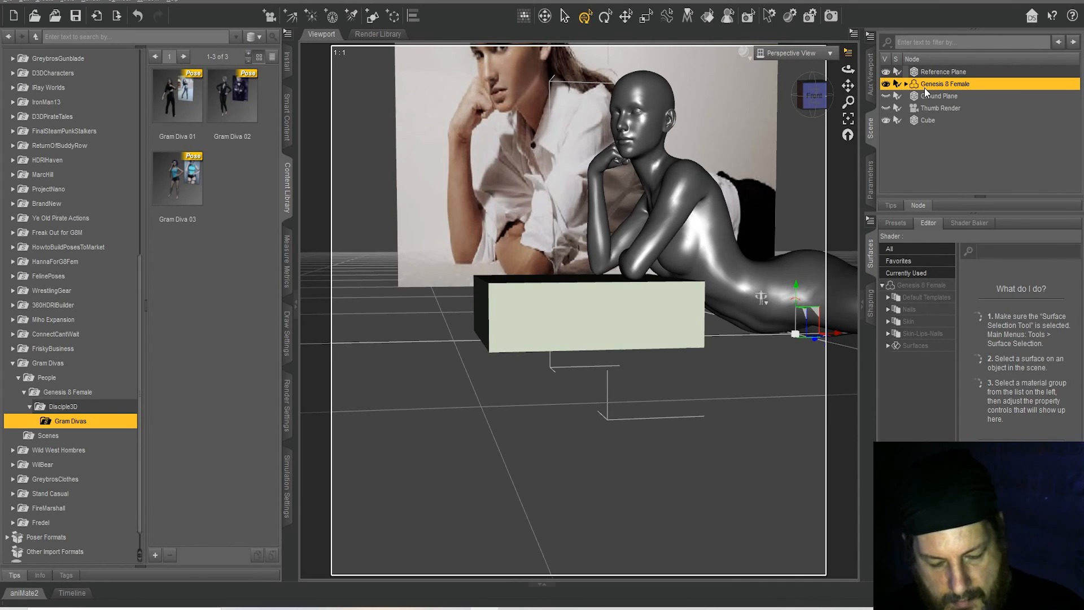
key("ctrl+b")
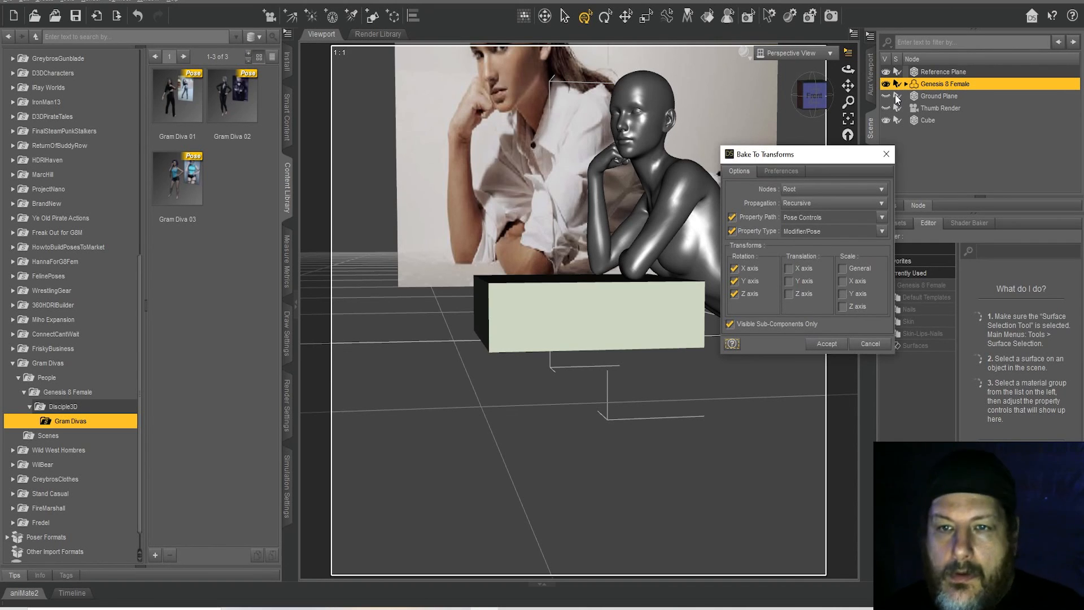
left_click(828, 344)
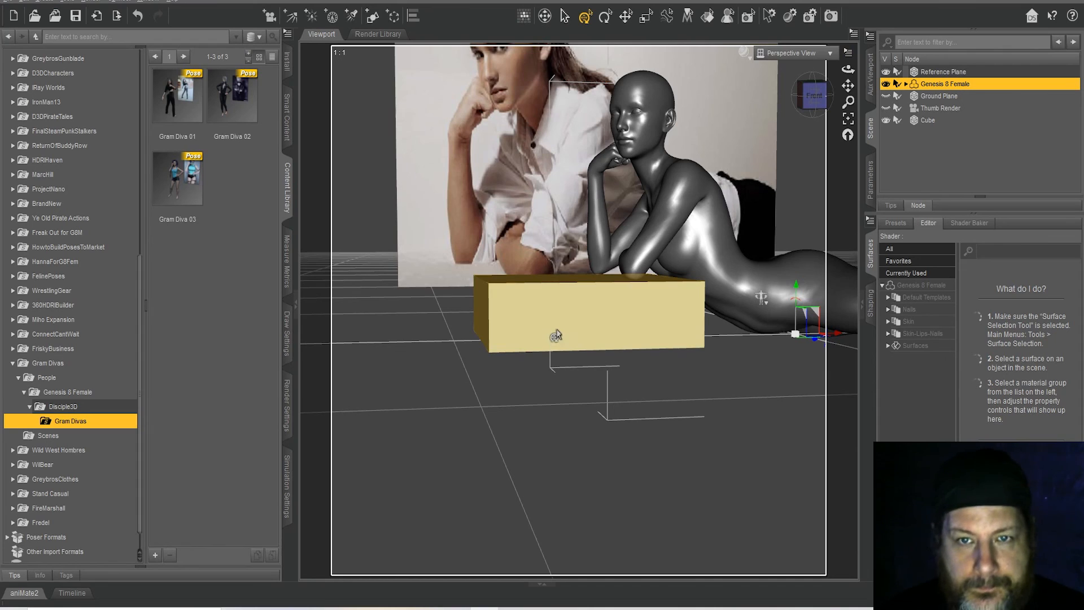
Start saving a pose preset for the figure in the Gram Divas folder under the file name Gram Diva 04
left_click(155, 555)
left_click(175, 382)
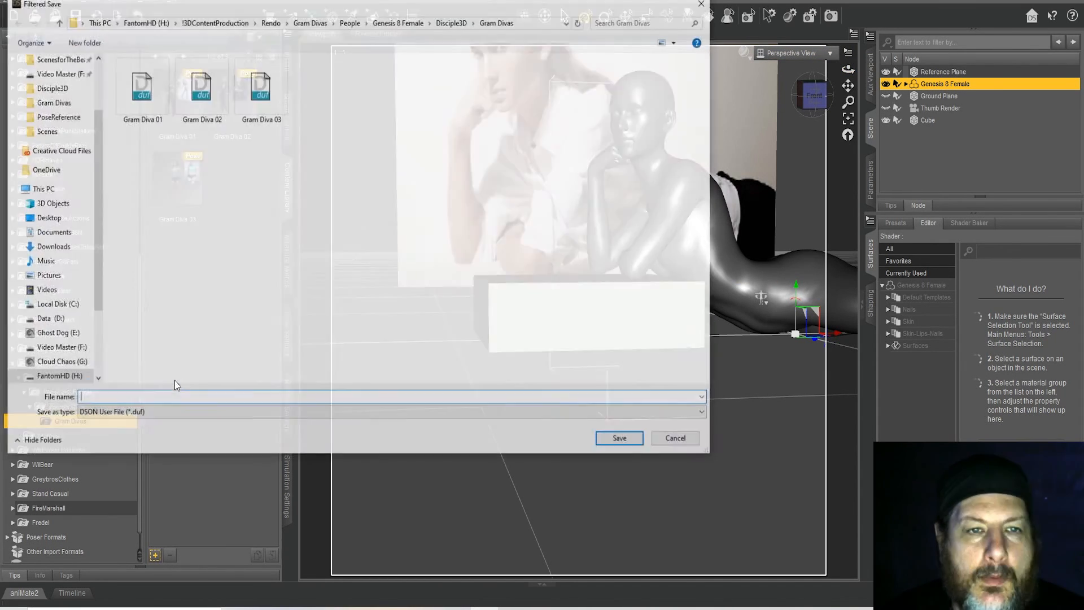
left_click(260, 91)
left_click(127, 397)
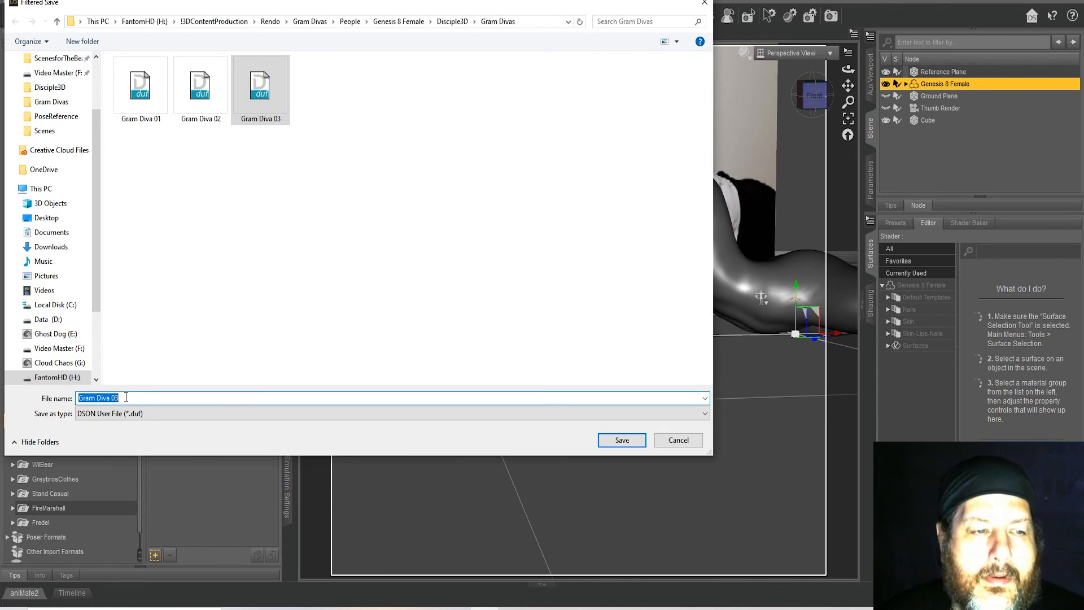
left_click(128, 397)
key("BackSpace")
type("4")
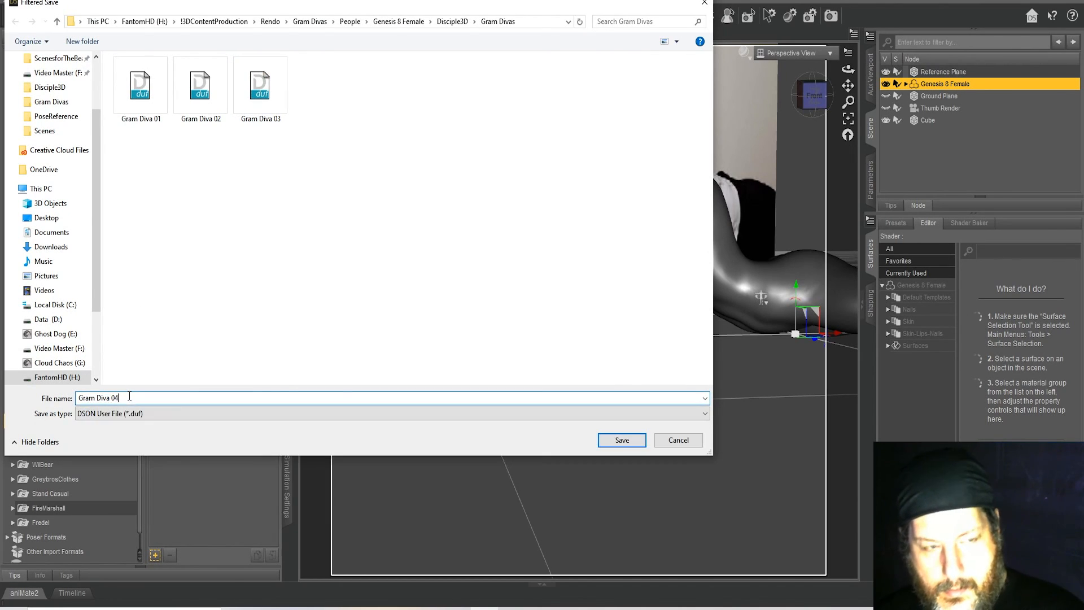
left_click(629, 438)
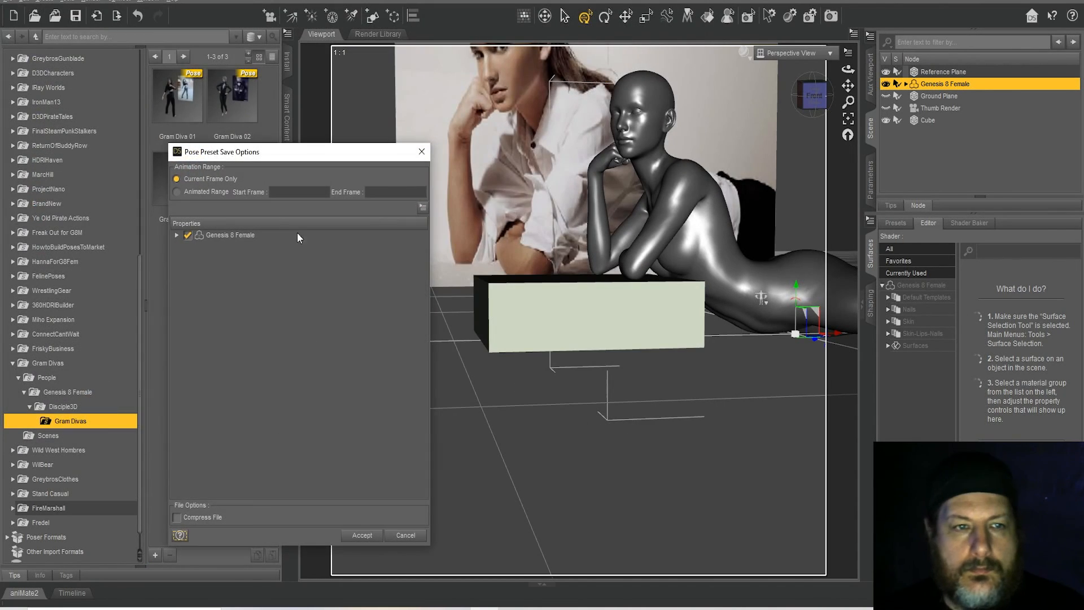
Restrict the preset to rotations only, plus all Pose Controls groups except !Kitten, 3DU Pose Architect and Head
right_click(197, 232)
mouse_move(221, 265)
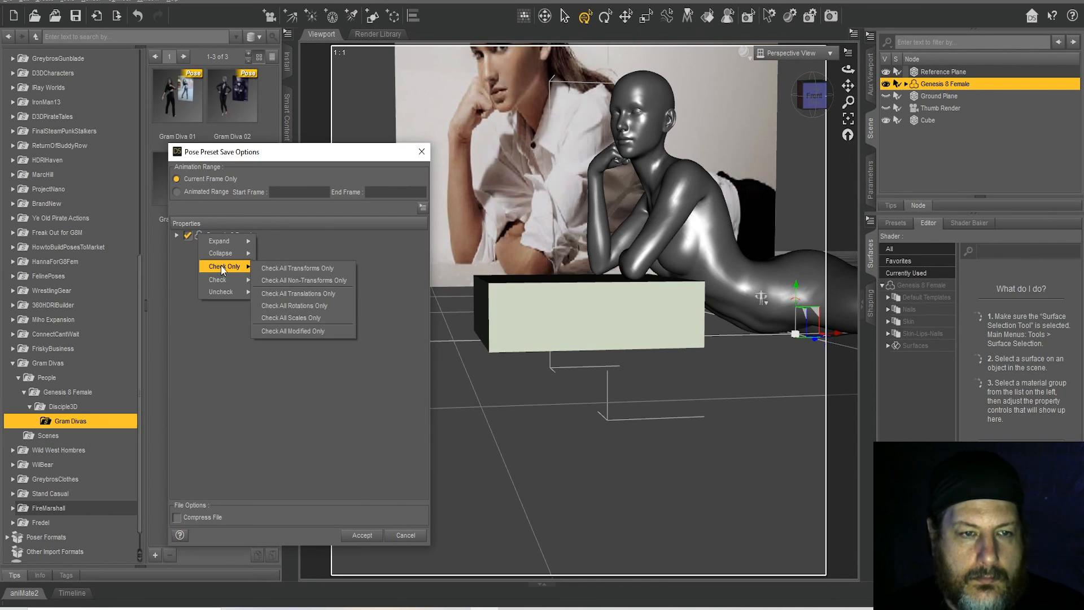
left_click(322, 310)
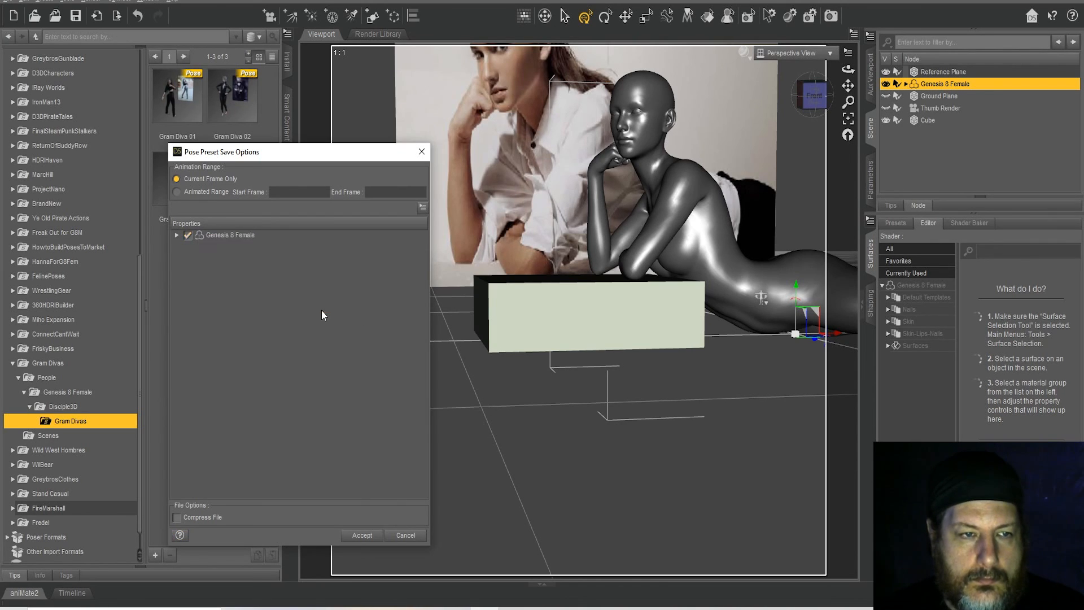
left_click(174, 235)
left_click(189, 287)
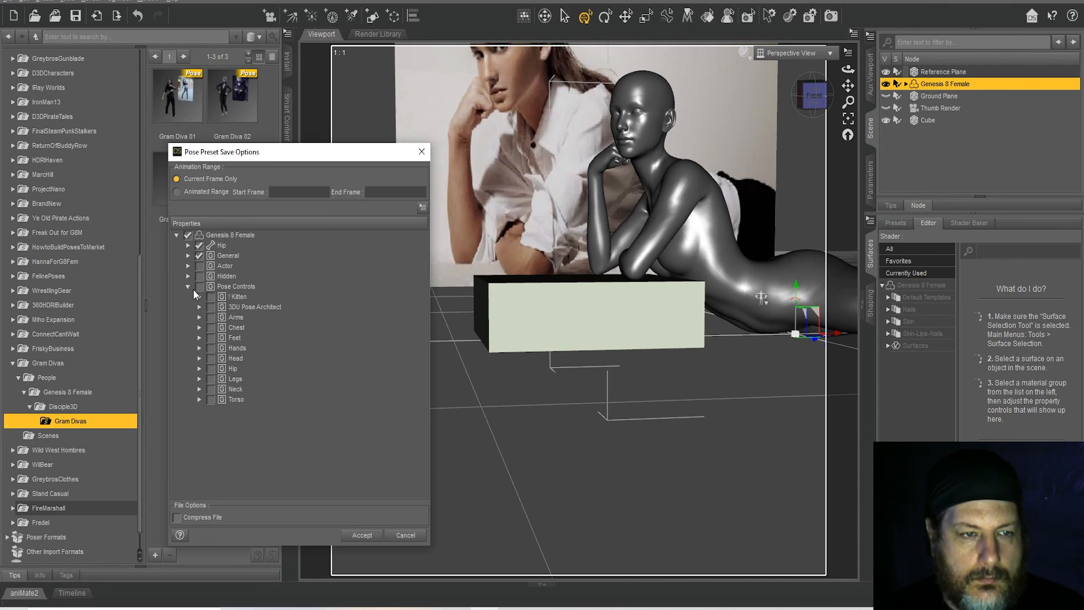
left_click(210, 296)
left_click(210, 307)
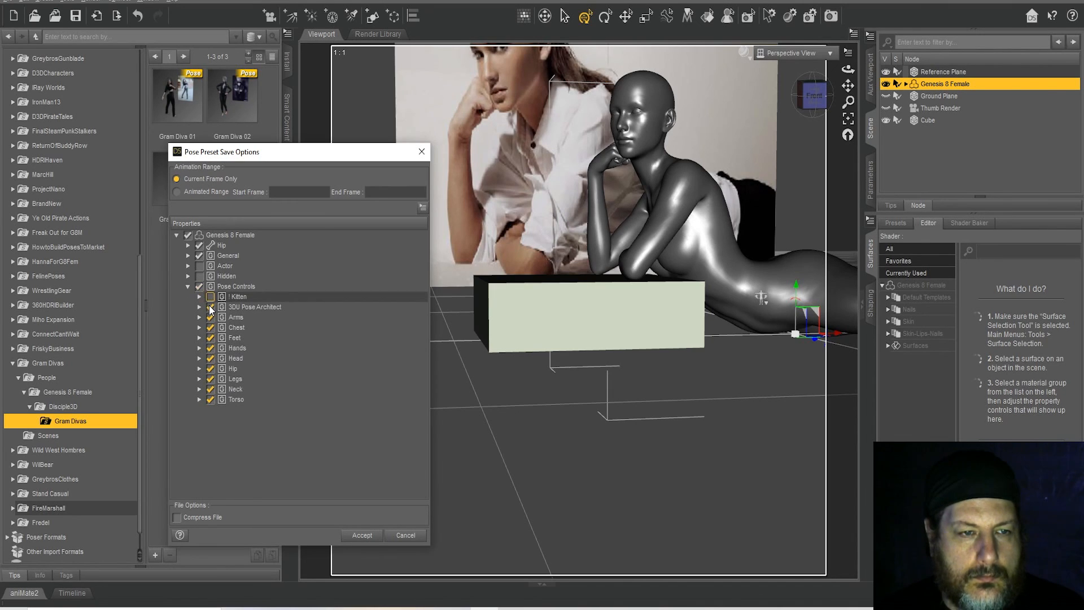
left_click(212, 358)
Include Y Translate in the preset for both the Genesis 8 Female root and its Hip bone
left_click(188, 255)
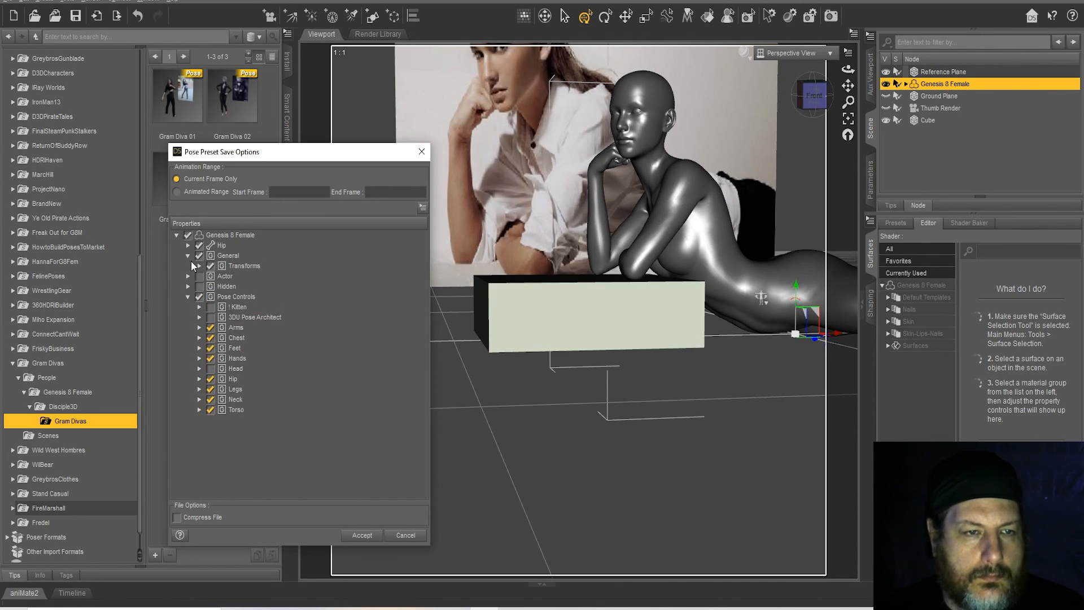
left_click(199, 266)
left_click(211, 276)
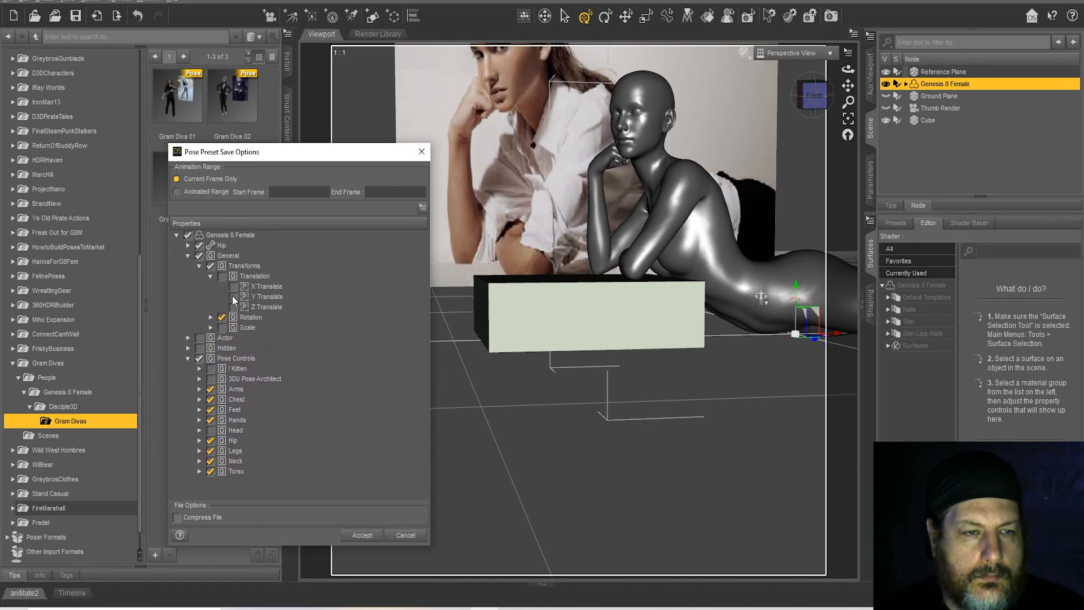
left_click(233, 296)
left_click(188, 245)
left_click(199, 275)
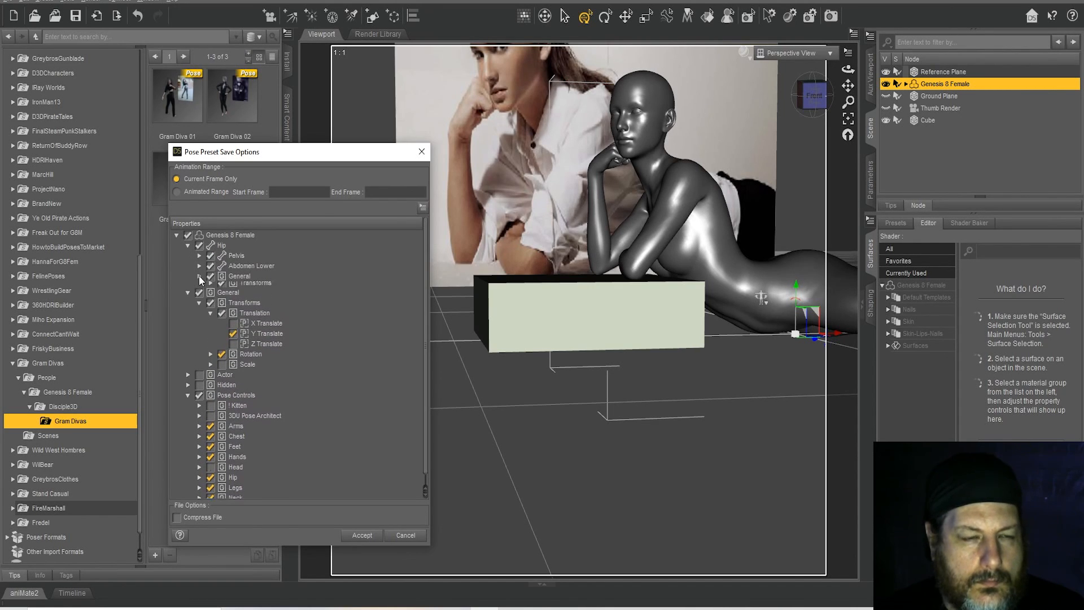
left_click(211, 286)
left_click(222, 297)
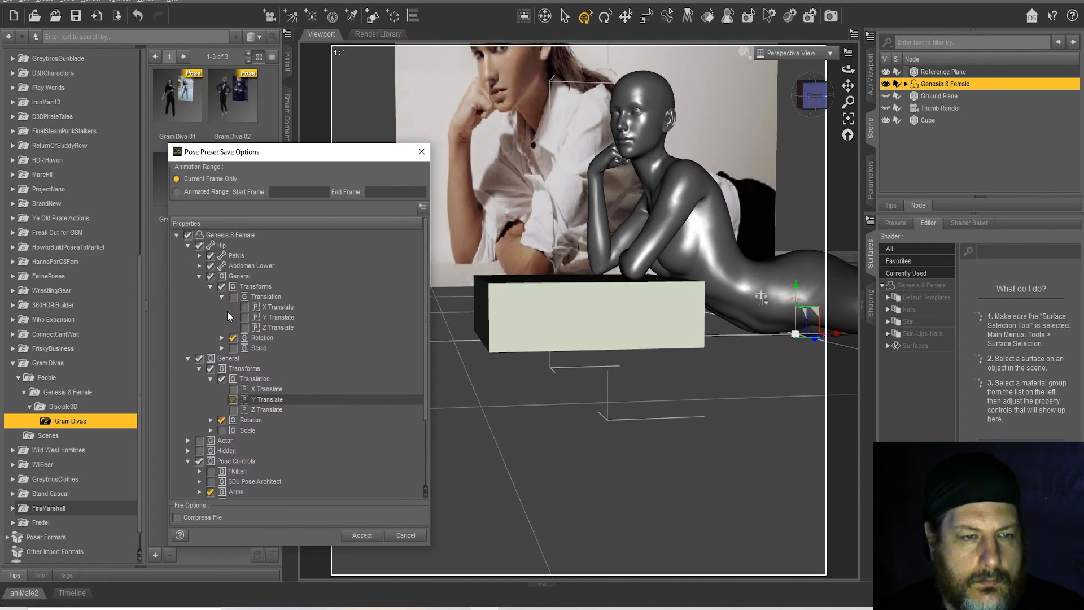
left_click(244, 316)
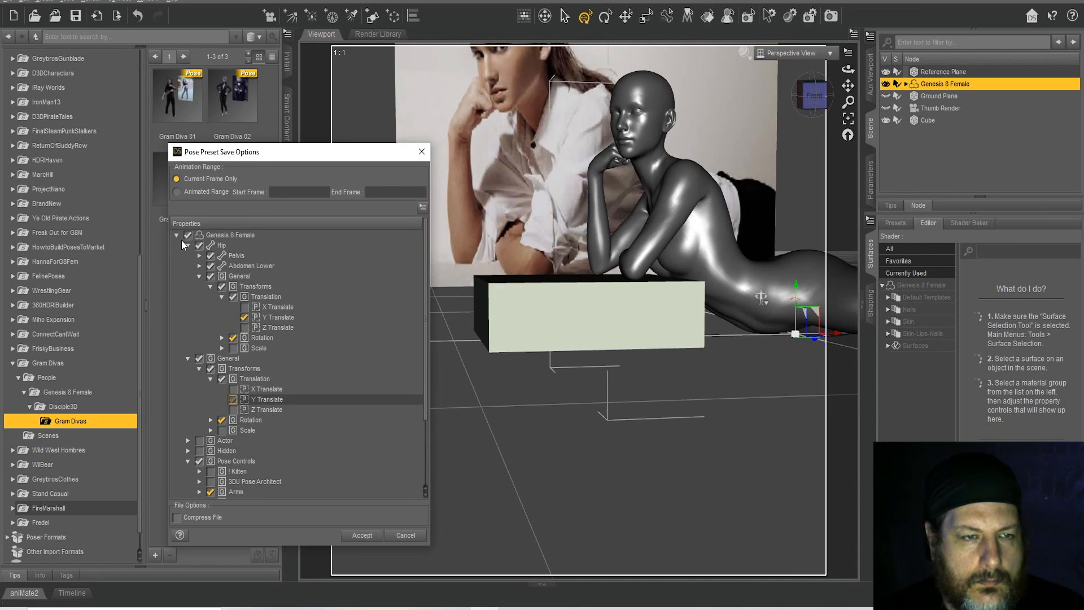
Exclude the Head's child bones such as teeth, jaw, eyes and ears, keep the Head's General properties included, and save the preset
left_click(198, 266)
left_click(210, 277)
left_click(221, 287)
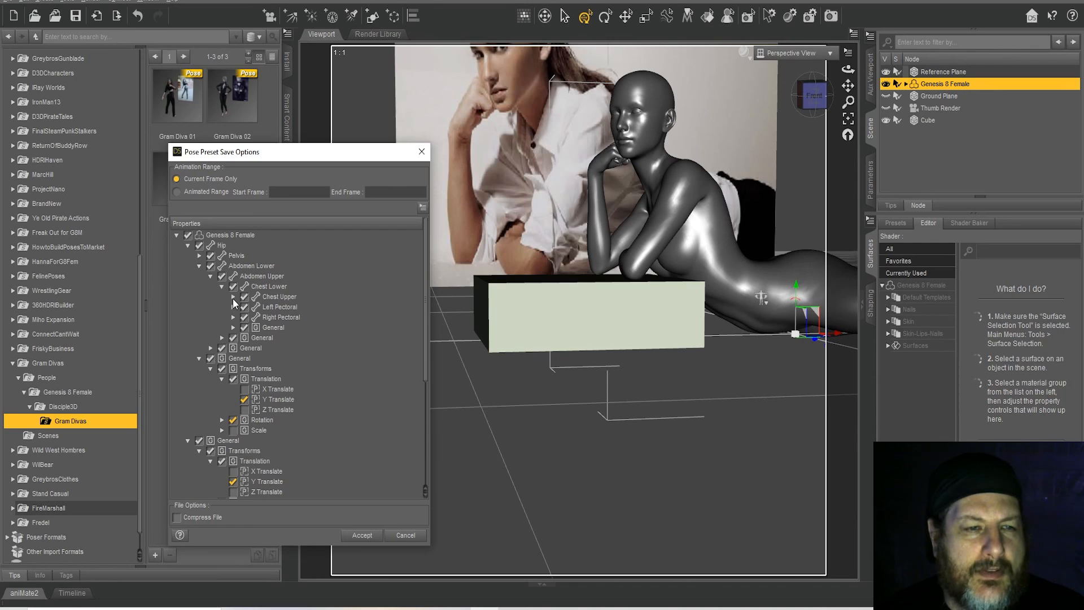
left_click(233, 297)
left_click(244, 328)
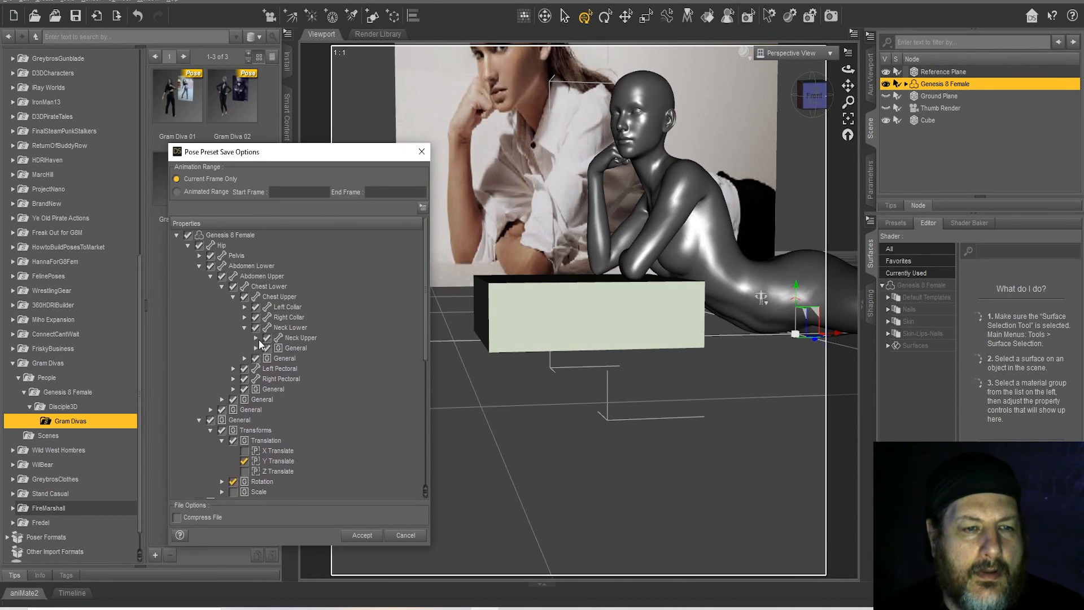
left_click(256, 338)
left_click(266, 348)
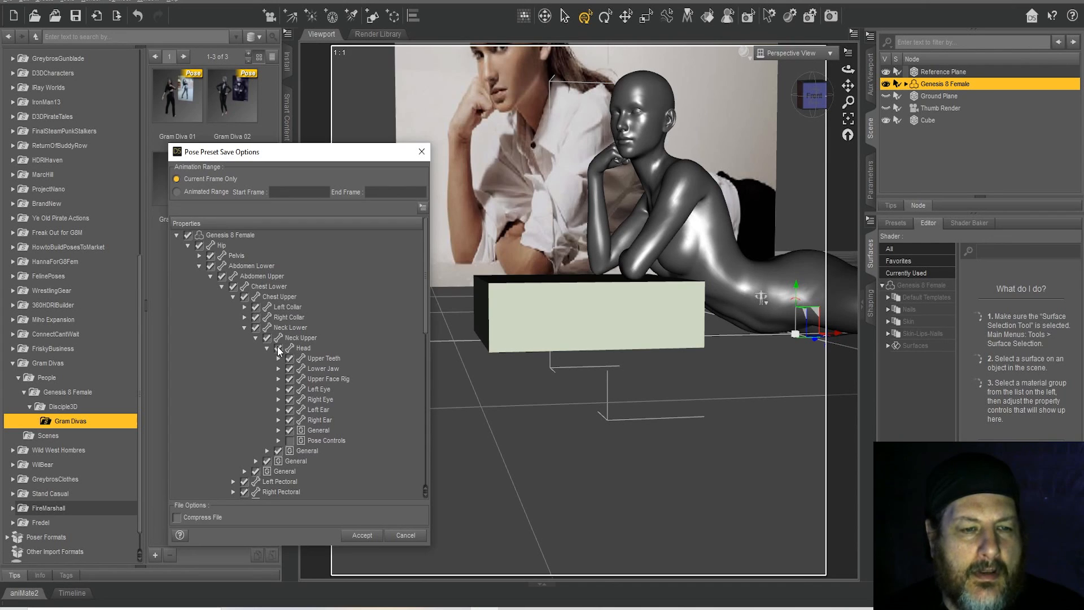
left_click(278, 348)
left_click(278, 347)
left_click(289, 430)
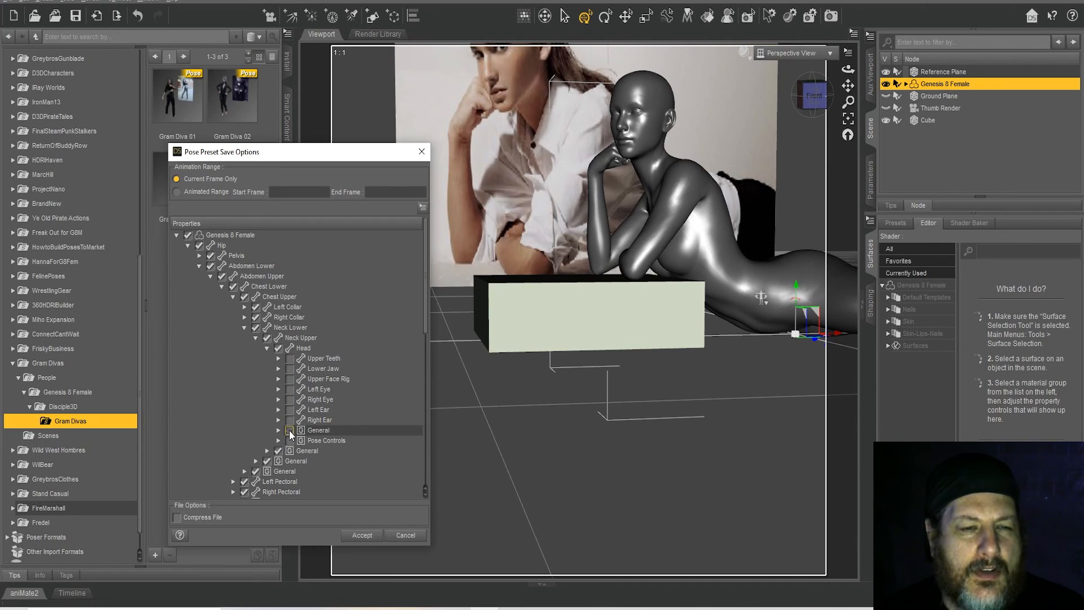
left_click(363, 537)
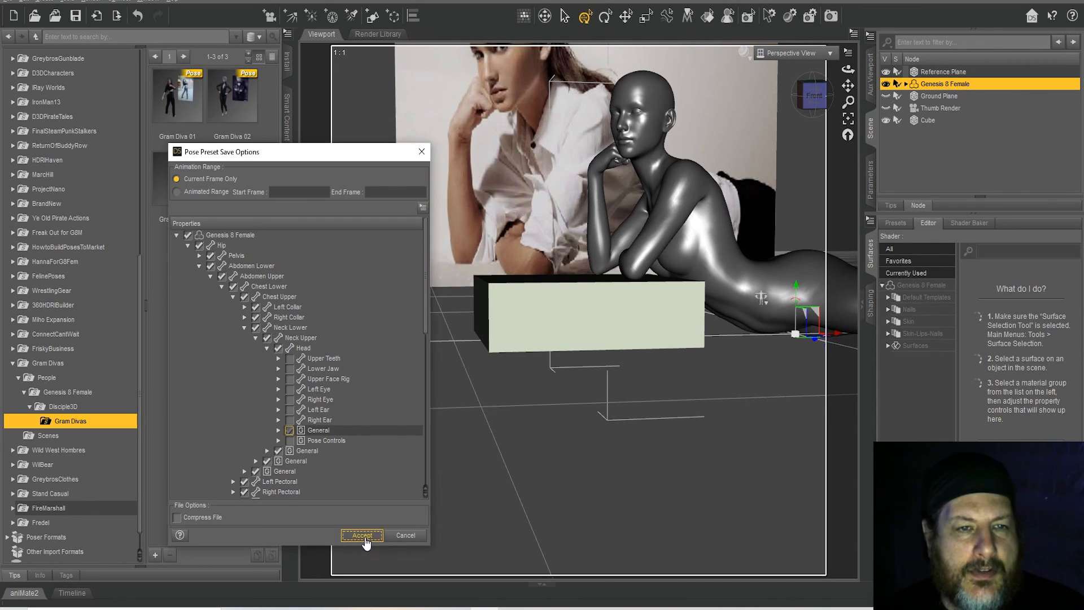